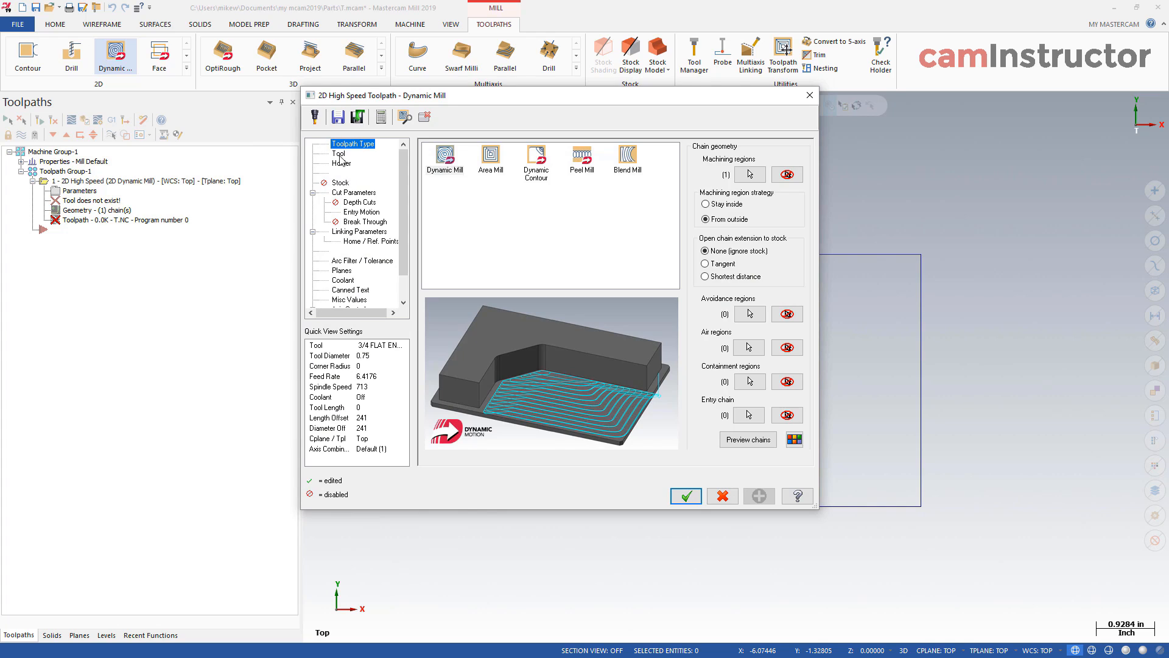
# Step: Filter the tool library to flat end mills and choose the 1/2 FLAT ENDMILL for the dynamic mill toolpath
pyautogui.click(339, 155)
pyautogui.click(473, 346)
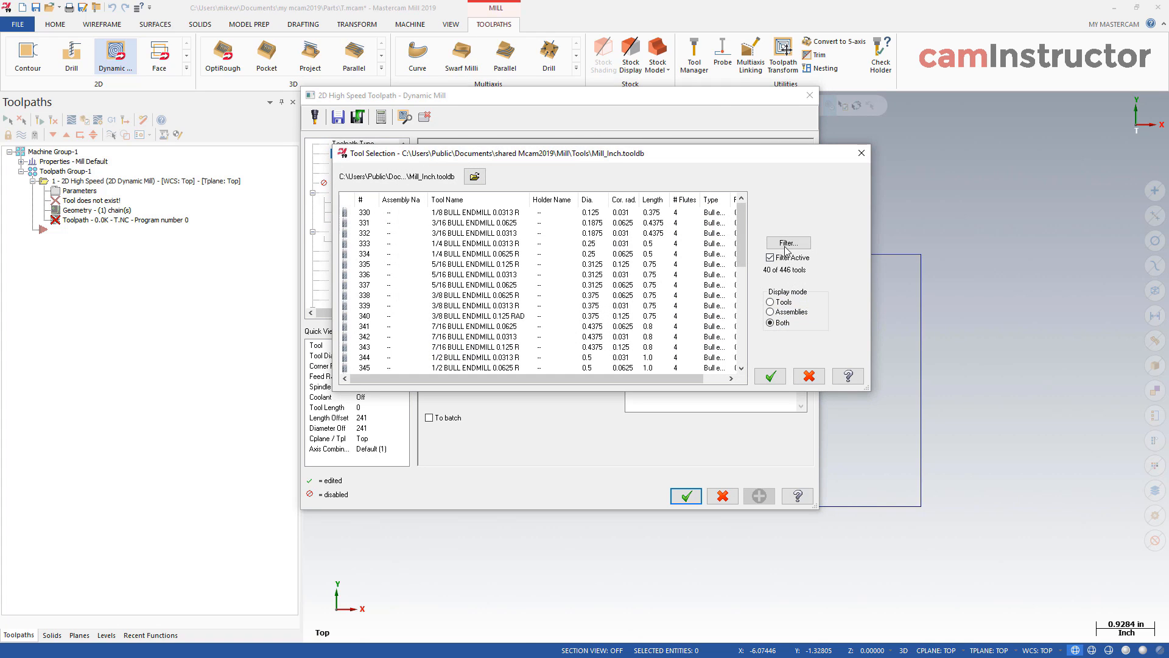
pyautogui.click(787, 243)
pyautogui.doubleClick(492, 160)
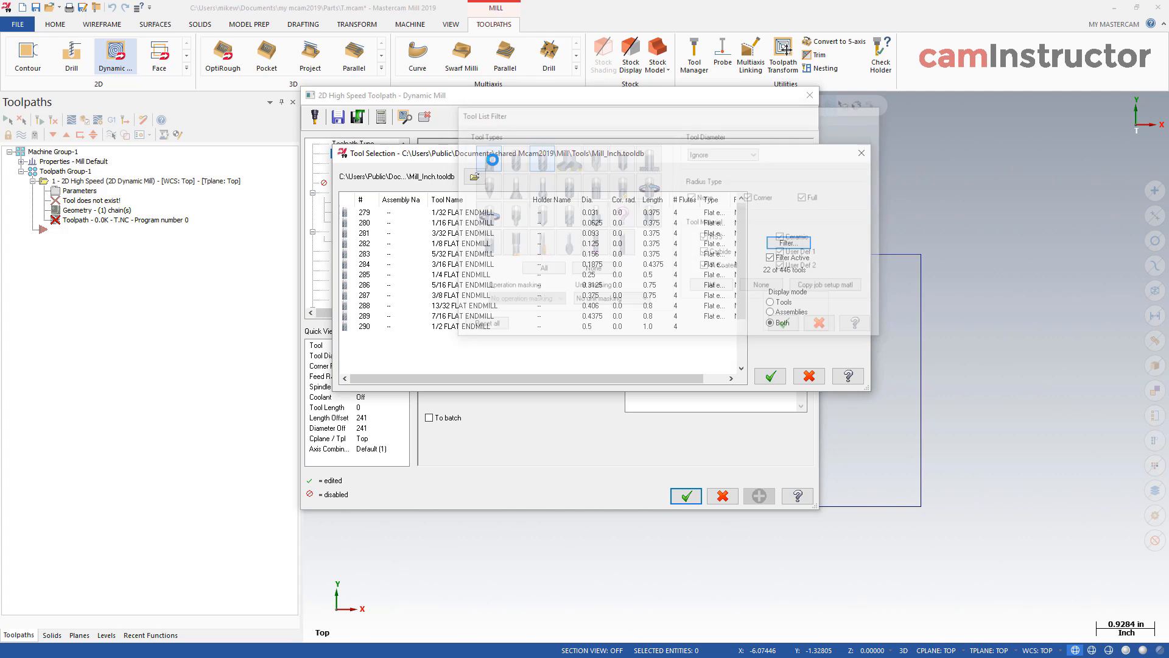
pyautogui.click(453, 326)
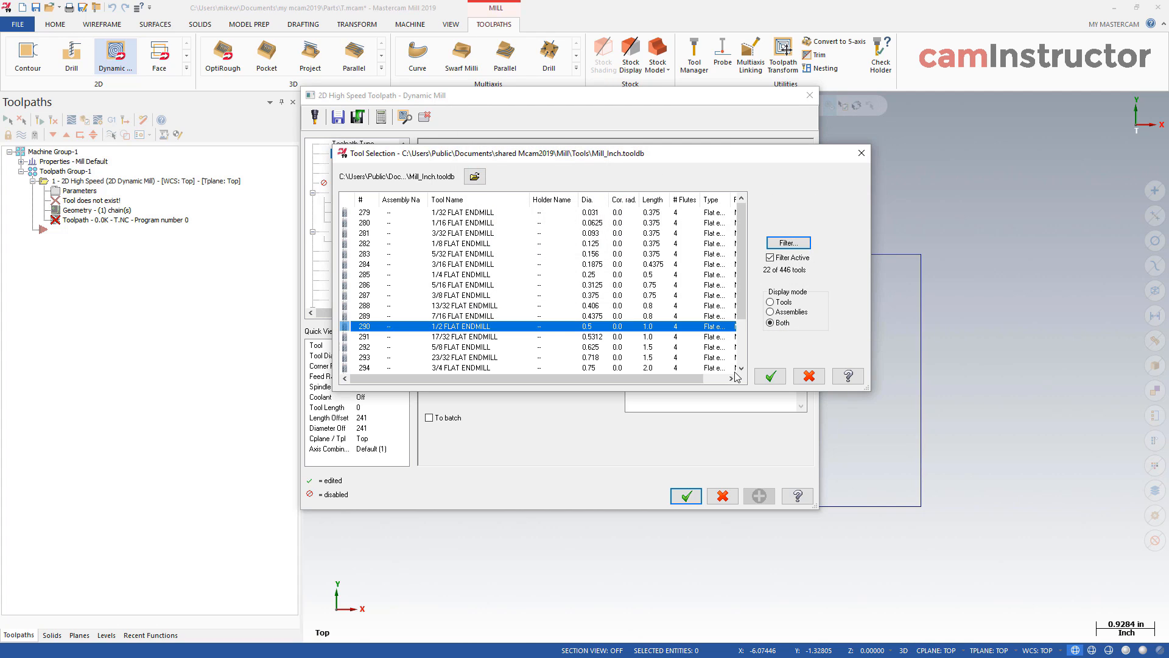
pyautogui.click(770, 376)
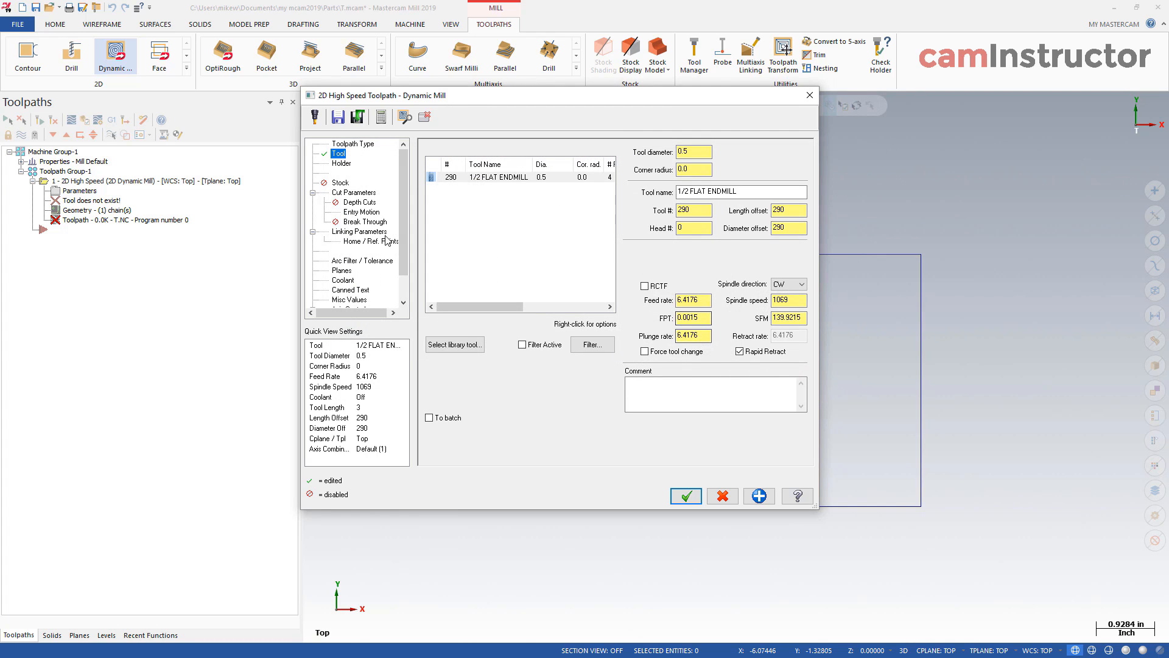
# Step: In the cut parameters, set the stepover to 10% and the stock to leave on walls and floors to 0
pyautogui.click(363, 193)
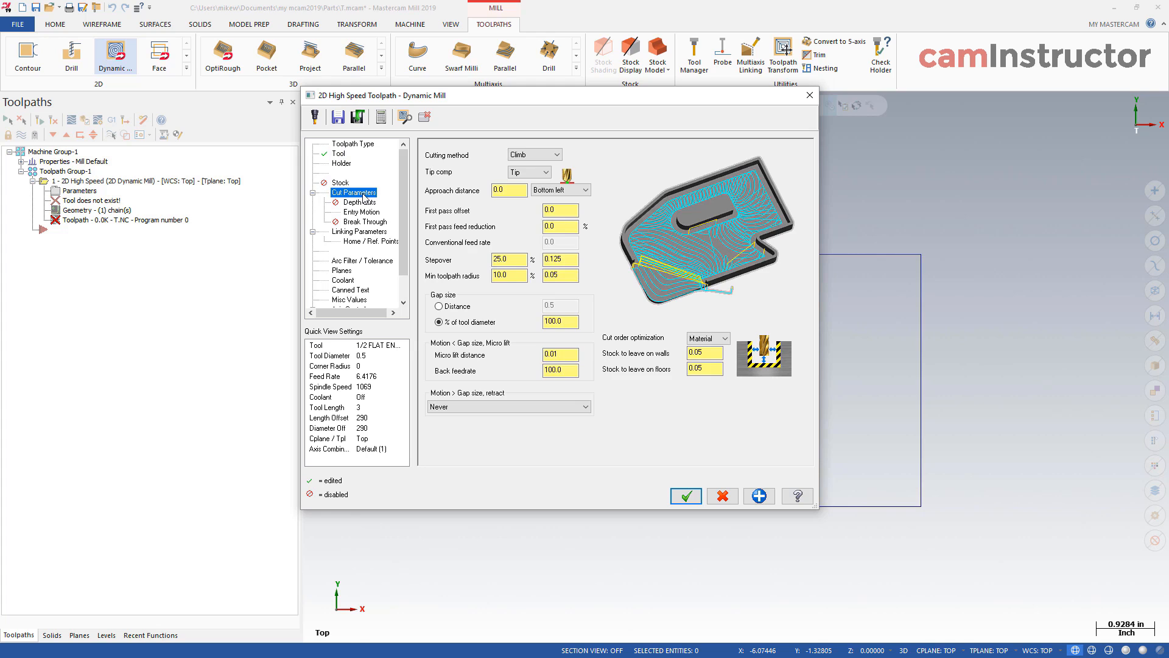
pyautogui.doubleClick(517, 262)
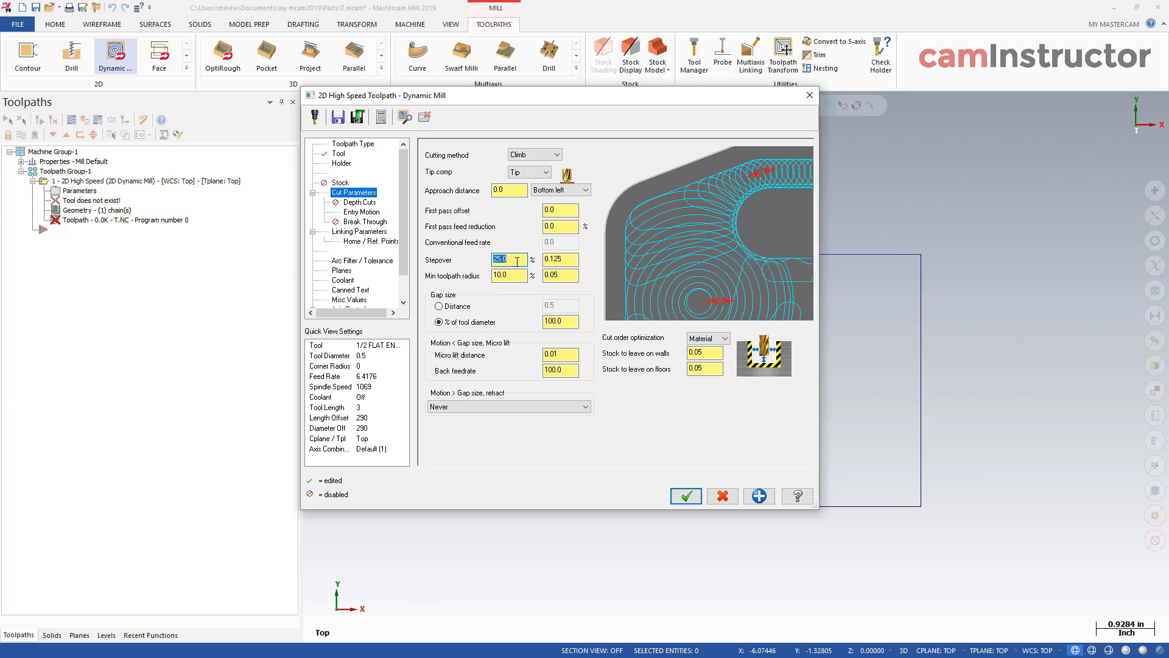
pyautogui.press('Tab')
pyautogui.press('Tab')
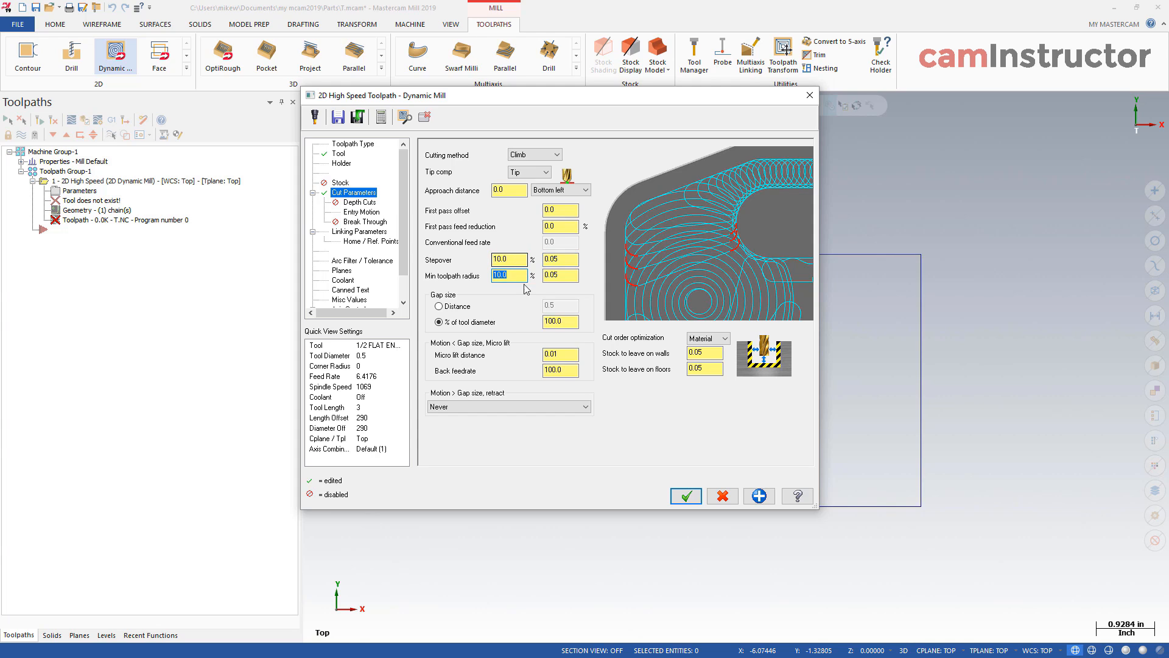
pyautogui.doubleClick(718, 352)
pyautogui.write('0')
pyautogui.press('Tab')
pyautogui.write('0')
pyautogui.press('Tab')
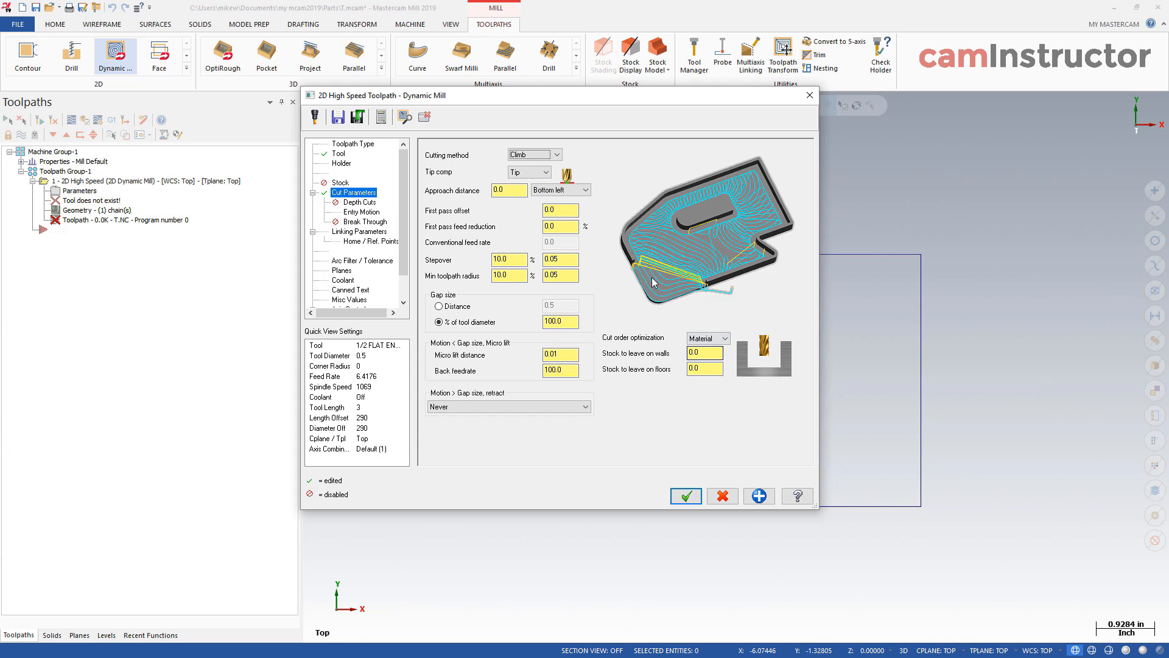
# Step: Enable line/arc filtering with a 30% cut and 70% line/arc split, set total tolerance to 0.002, and generate the toolpath
pyautogui.click(355, 262)
pyautogui.click(432, 267)
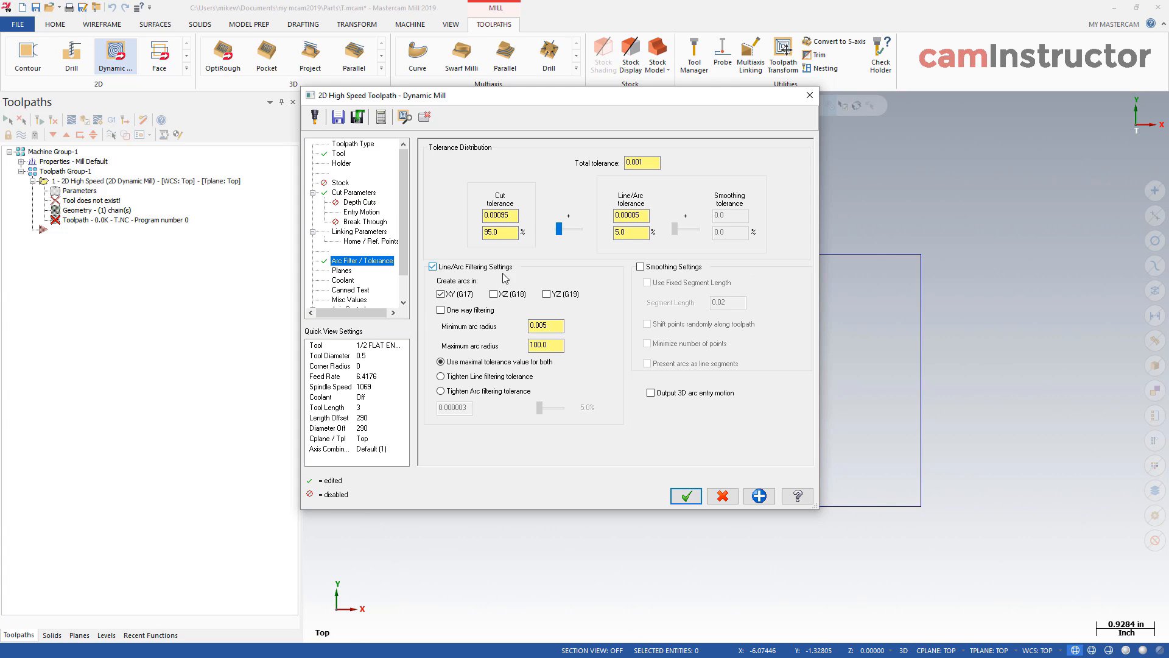
pyautogui.moveTo(565, 230); pyautogui.dragTo(573, 230)
pyautogui.doubleClick(656, 161)
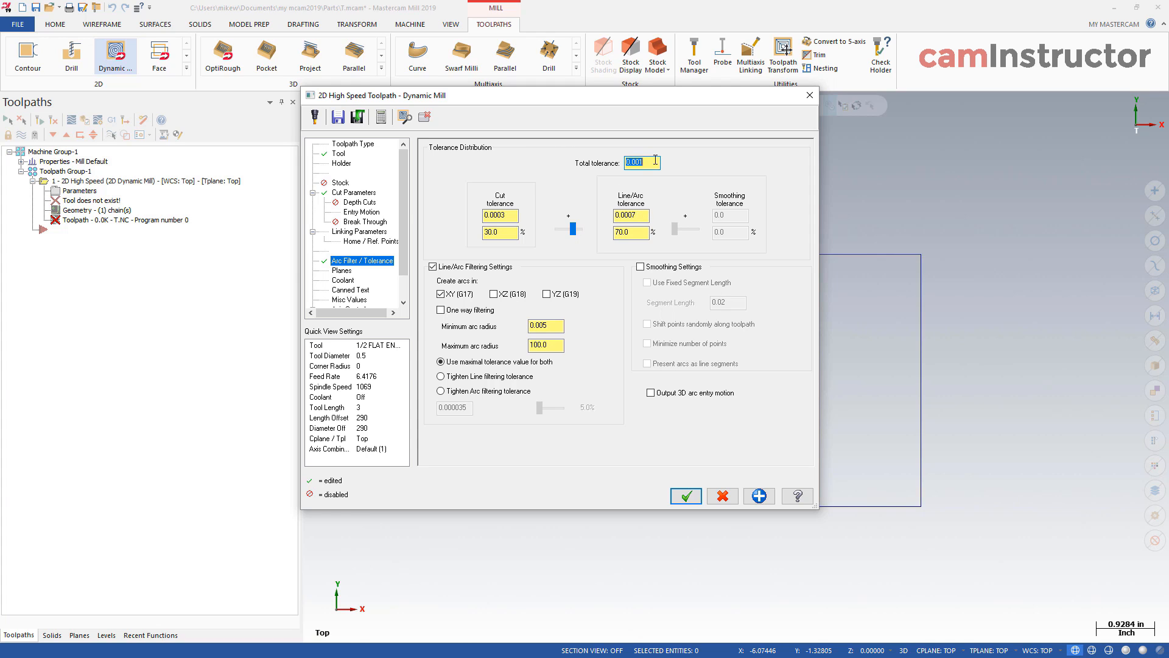
pyautogui.click(686, 496)
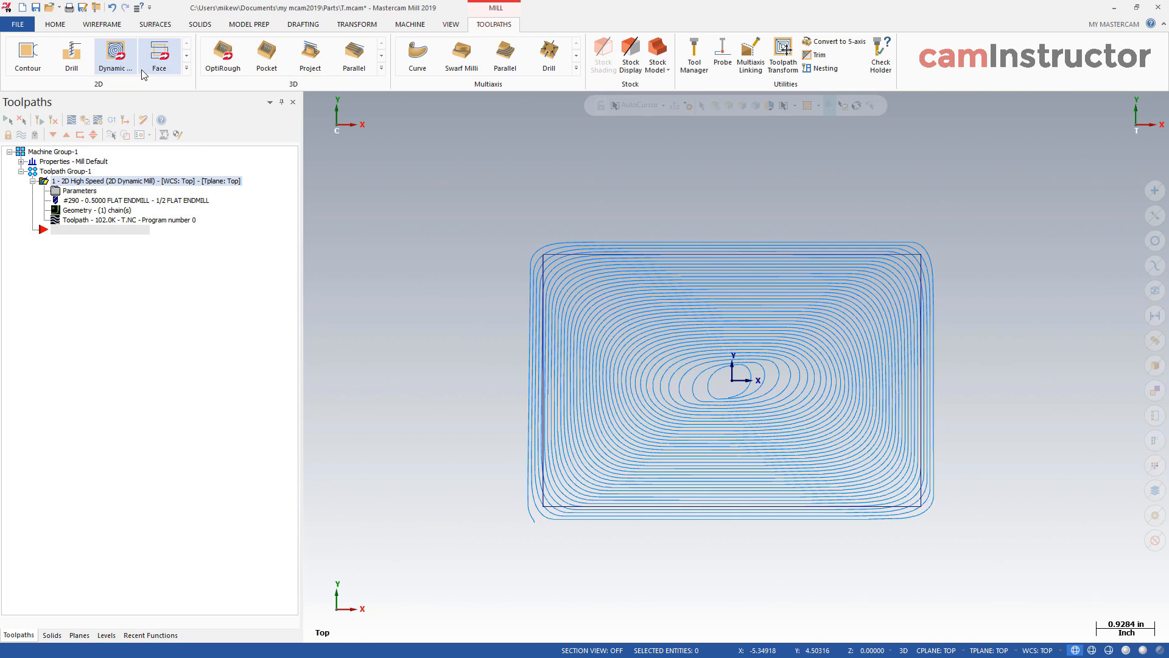
# Step: Backplot the dynamic mill operation to review the tool motion
pyautogui.click(71, 119)
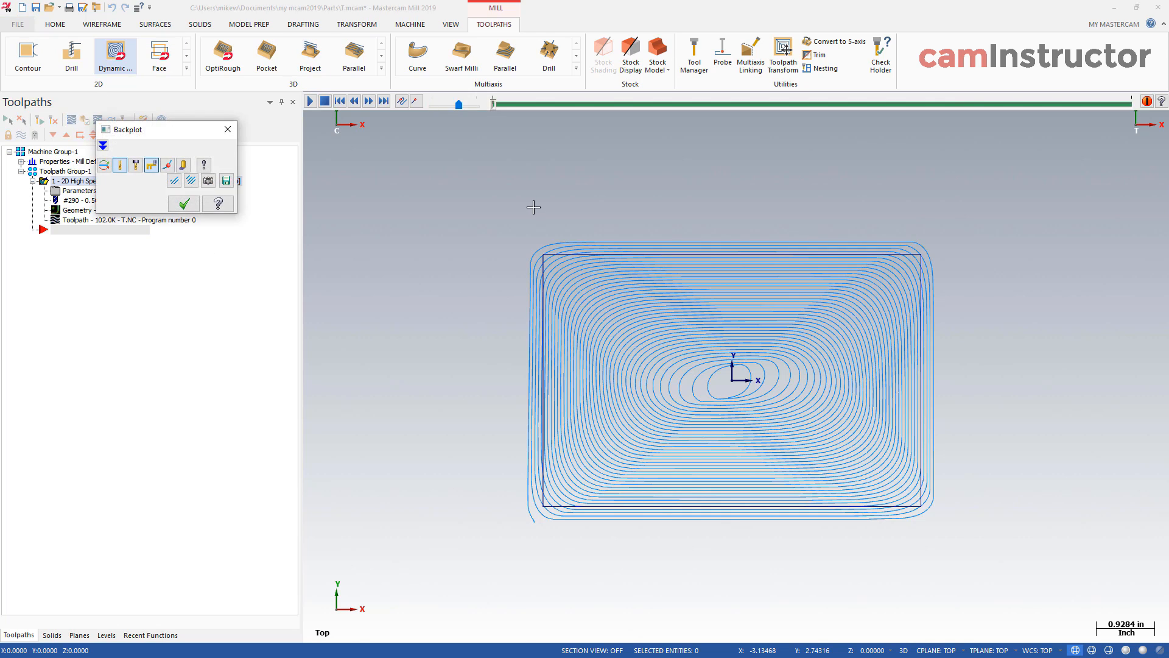
pyautogui.moveTo(485, 110); pyautogui.dragTo(932, 173)
pyautogui.click(72, 119)
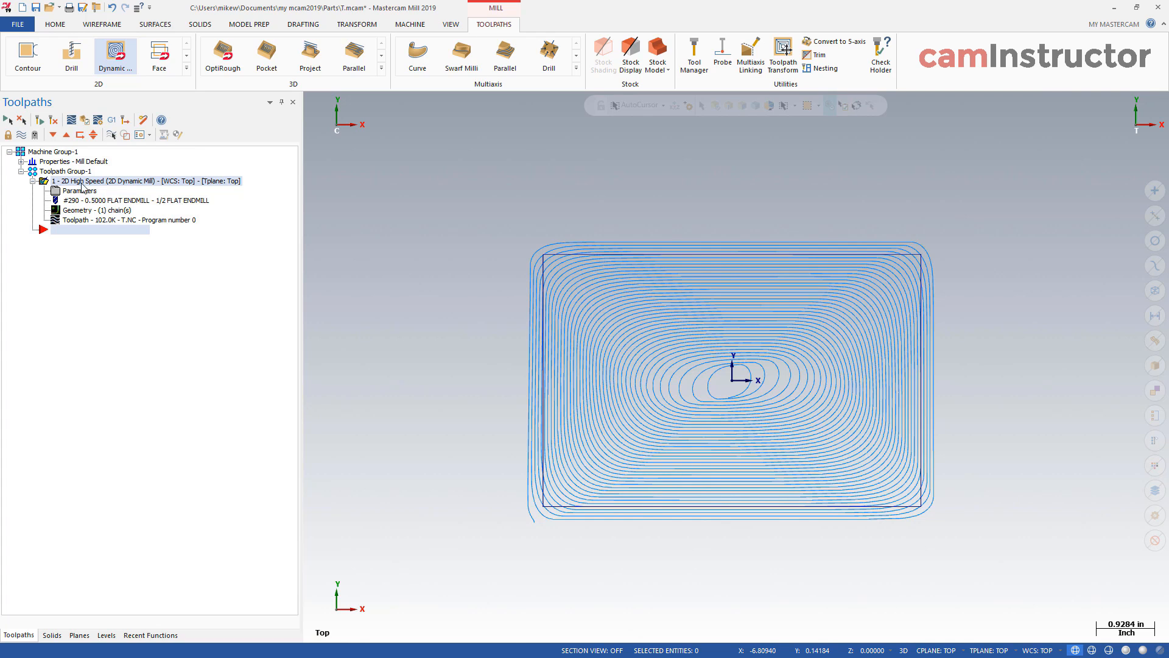
# Step: Measure the distance between the two outermost toolpath passes along the rectangle's left edge and inspect the X difference
pyautogui.scroll(3, 659, 402)
pyautogui.scroll(1, 420, 384)
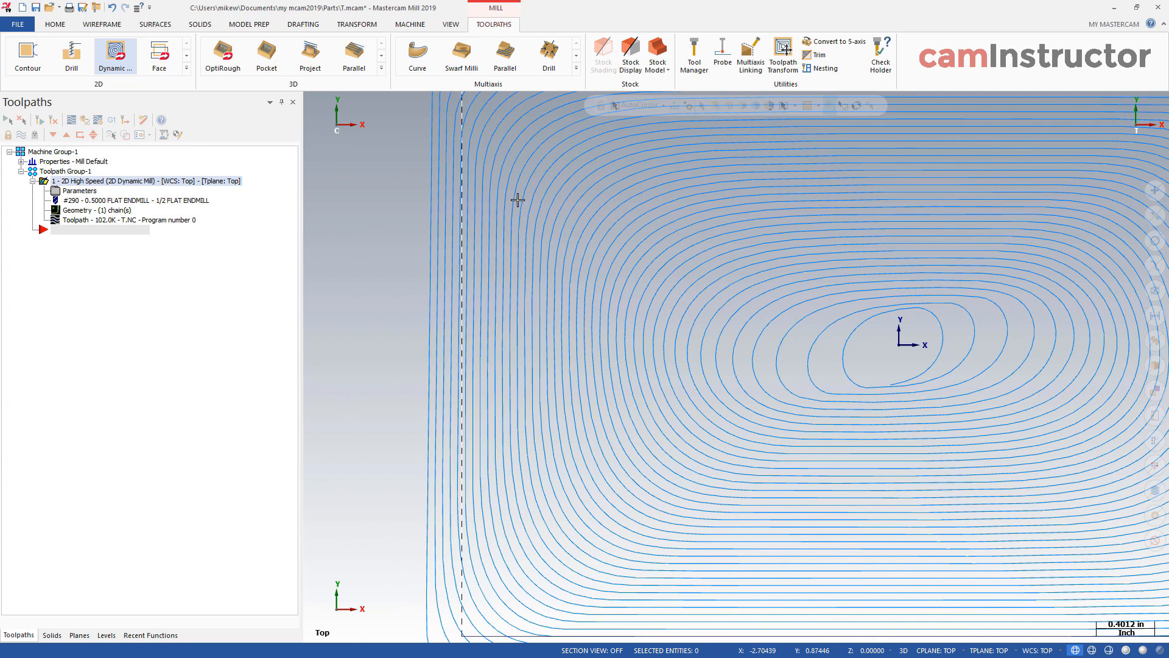
pyautogui.click(55, 24)
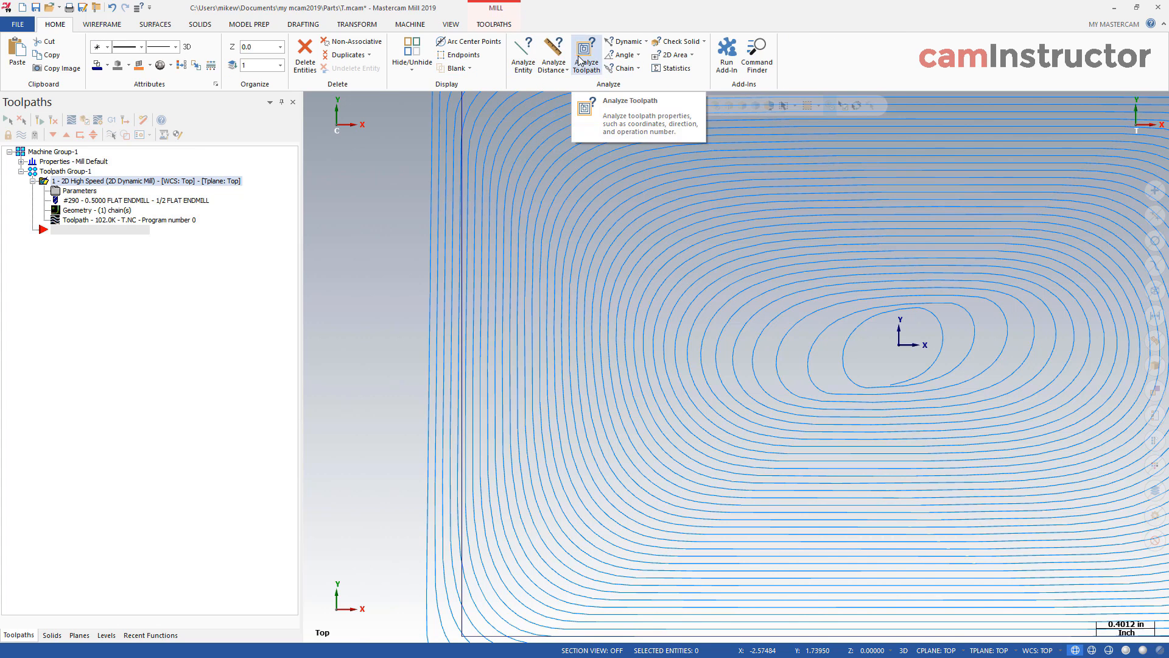
pyautogui.click(553, 53)
pyautogui.scroll(5, 412, 356)
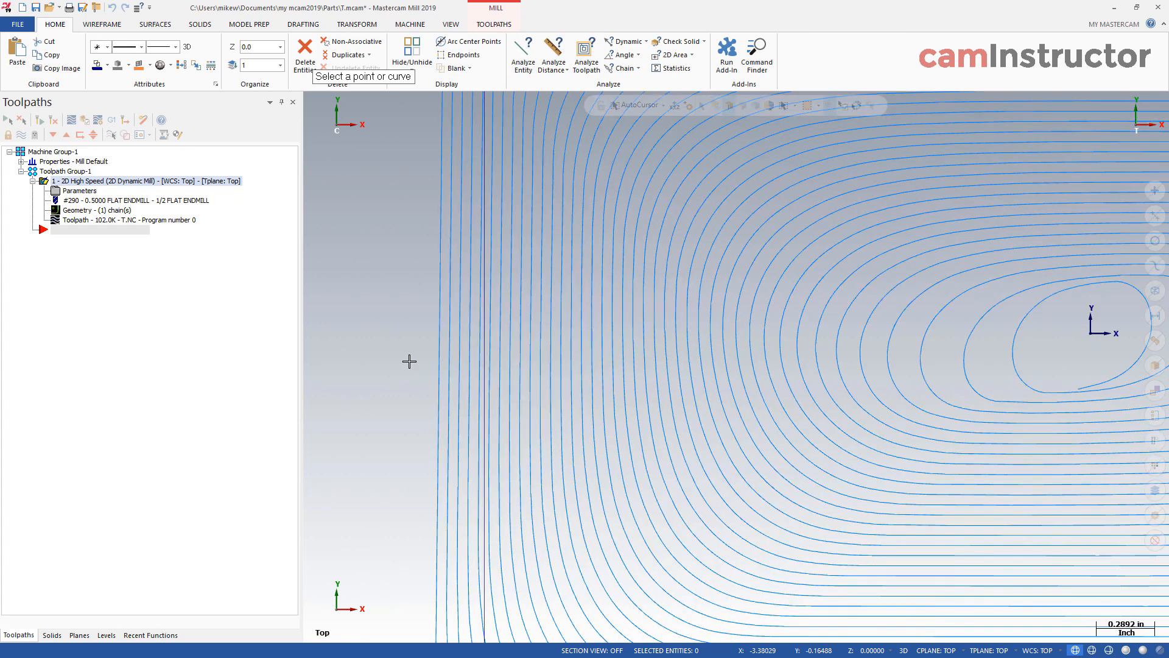
pyautogui.click(463, 285)
pyautogui.click(423, 339)
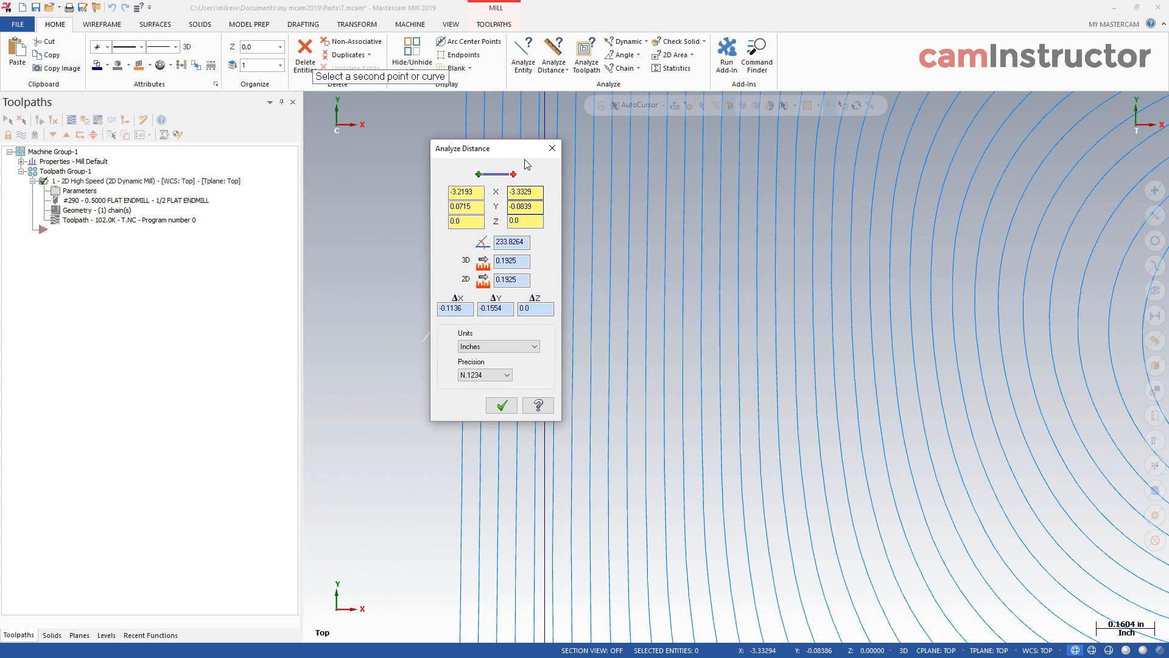
pyautogui.moveTo(527, 148); pyautogui.dragTo(283, 134)
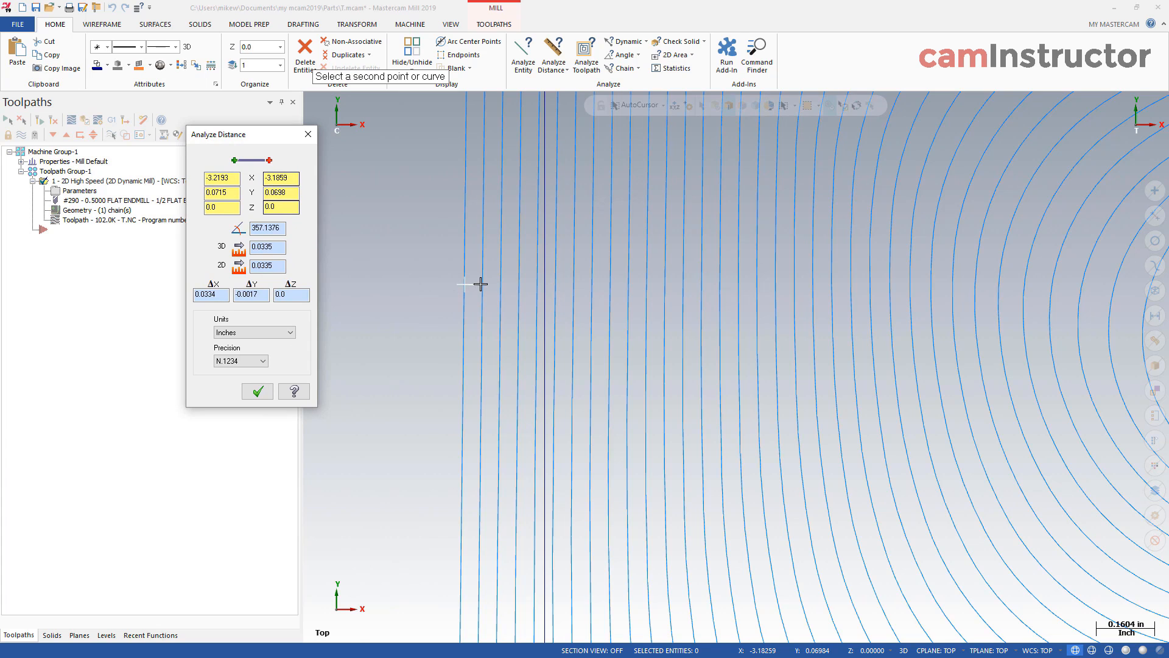
pyautogui.click(483, 286)
pyautogui.click(482, 286)
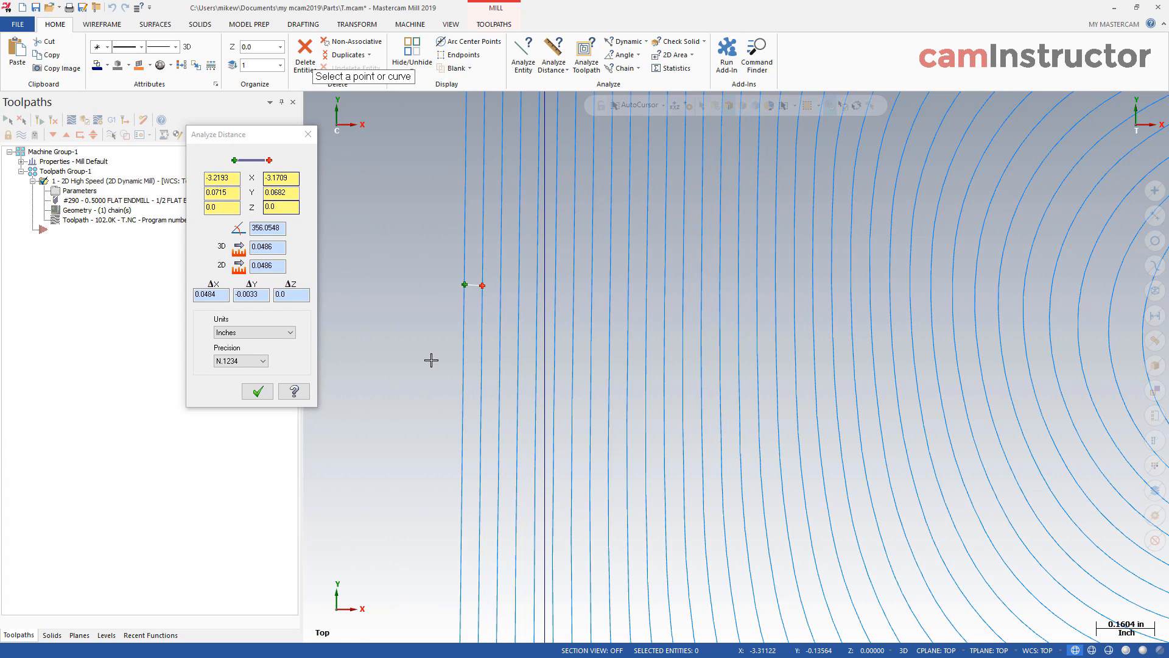
pyautogui.click(224, 298)
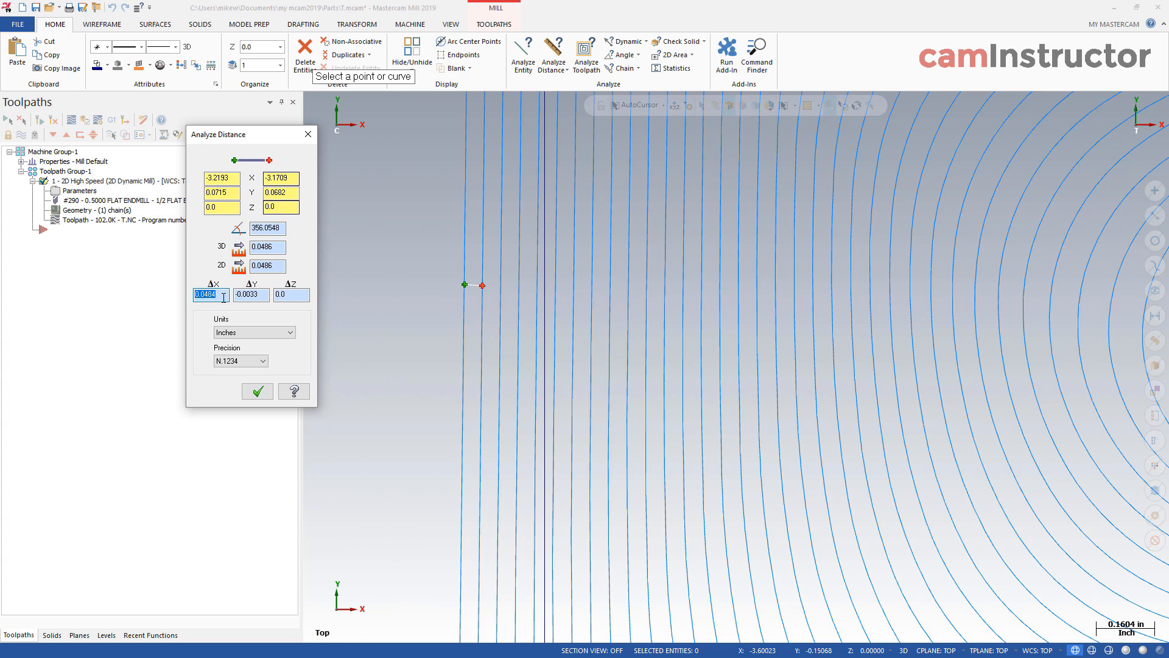
pyautogui.scroll(5, 469, 291)
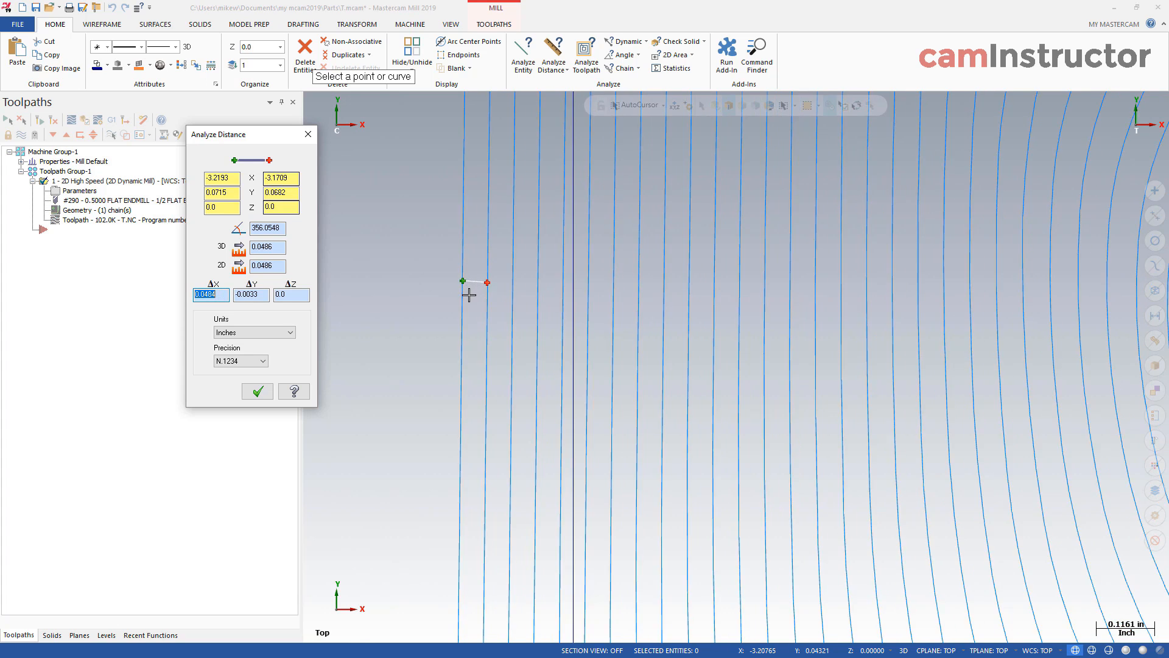
pyautogui.scroll(3, 462, 281)
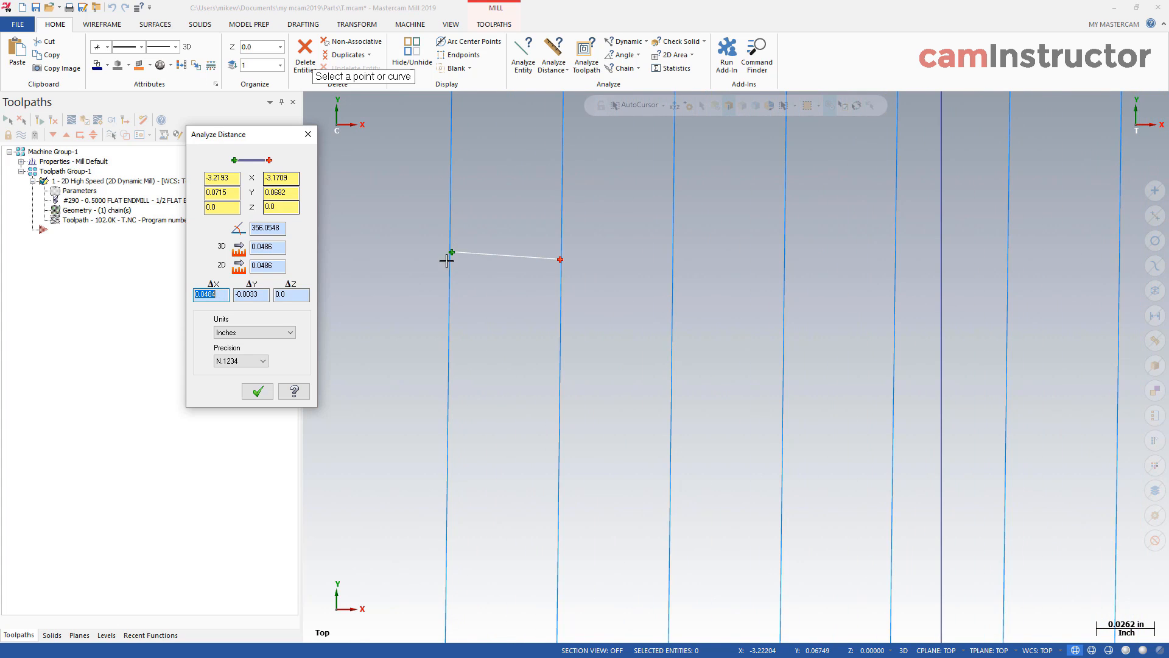
# Step: Measure the distance between two neighbouring passes near the toolpath's centre, inspect the X difference, and finish the distance analysis
pyautogui.scroll(-4, 446, 261)
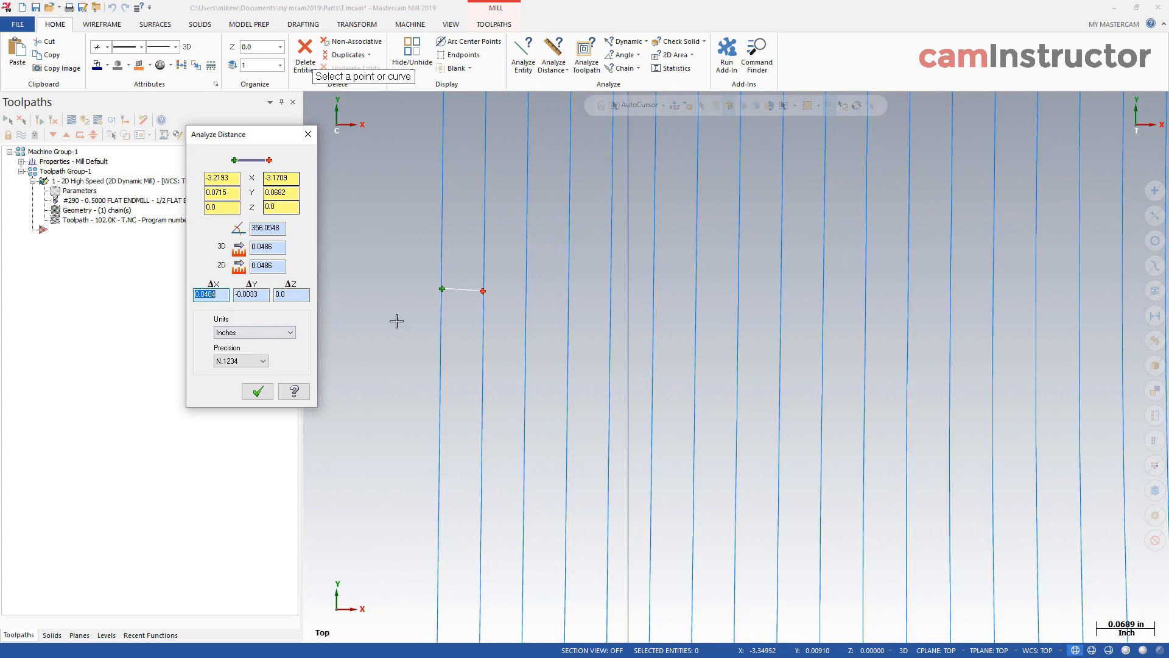
pyautogui.scroll(-8, 396, 321)
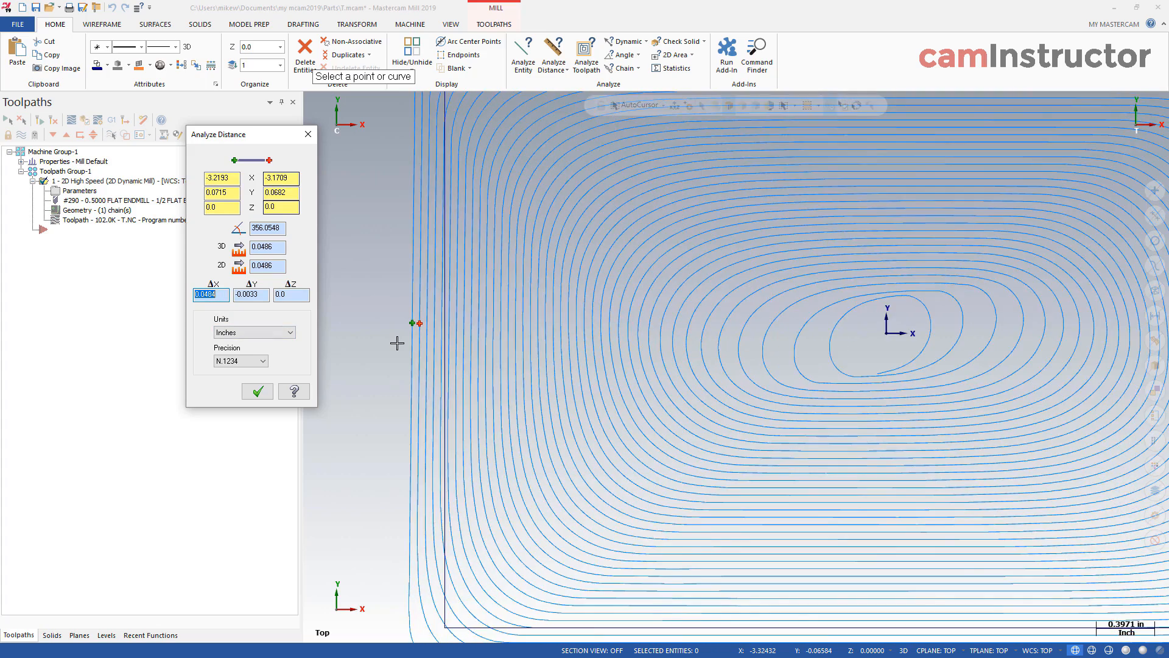
pyautogui.scroll(-1, 395, 347)
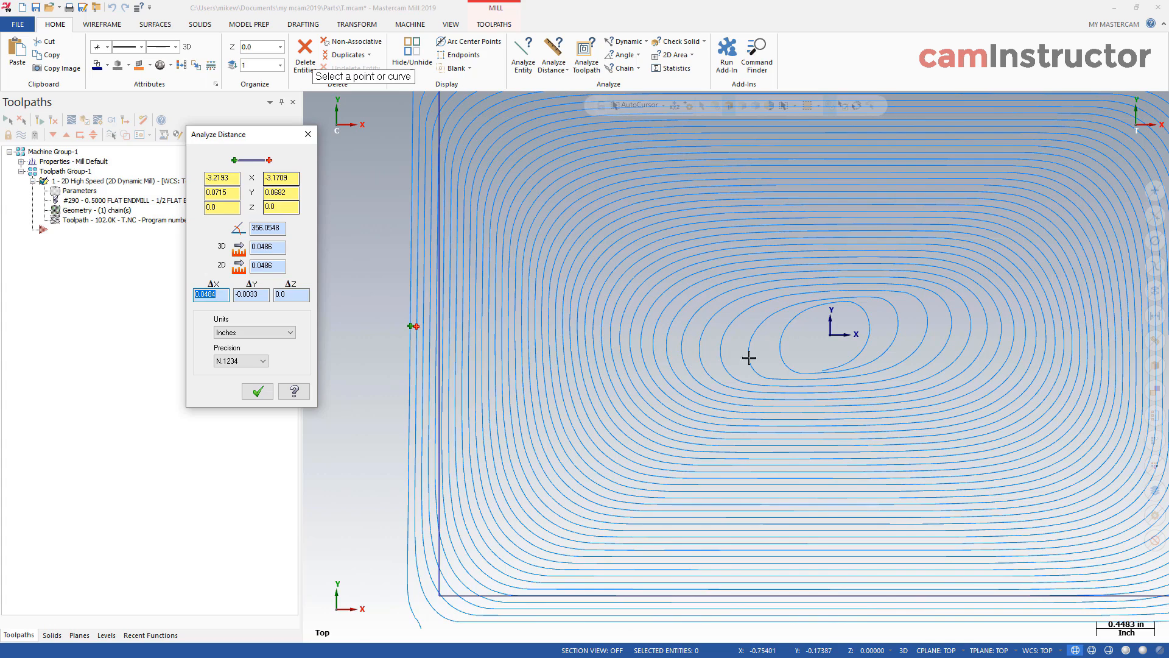
pyautogui.scroll(6, 747, 347)
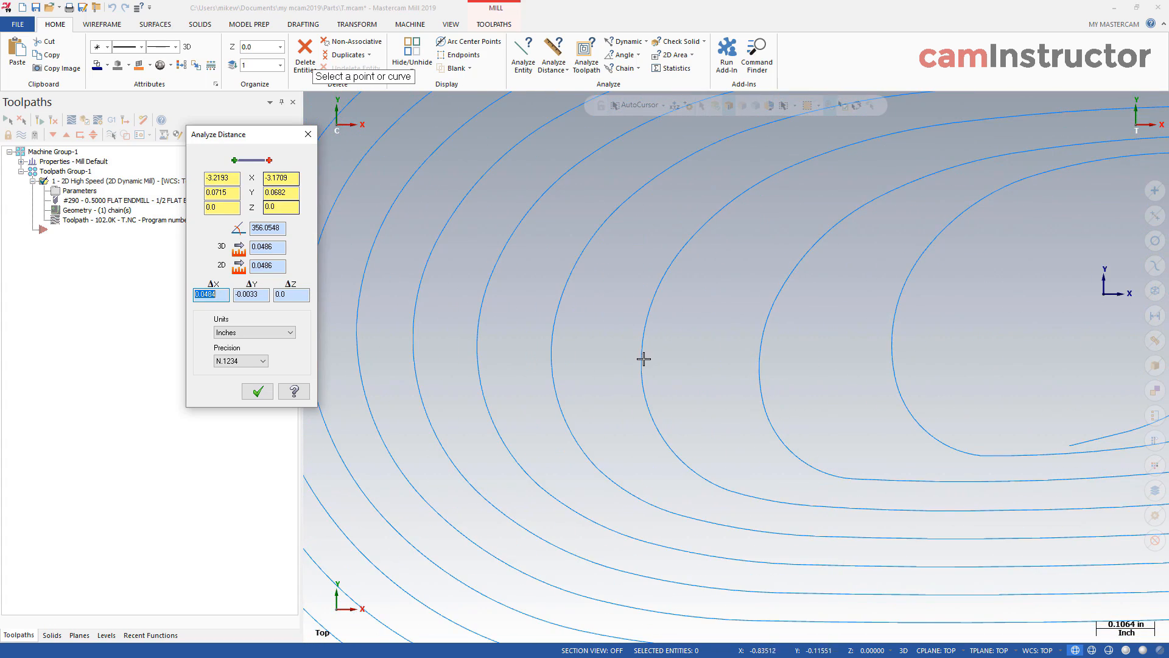
pyautogui.click(641, 361)
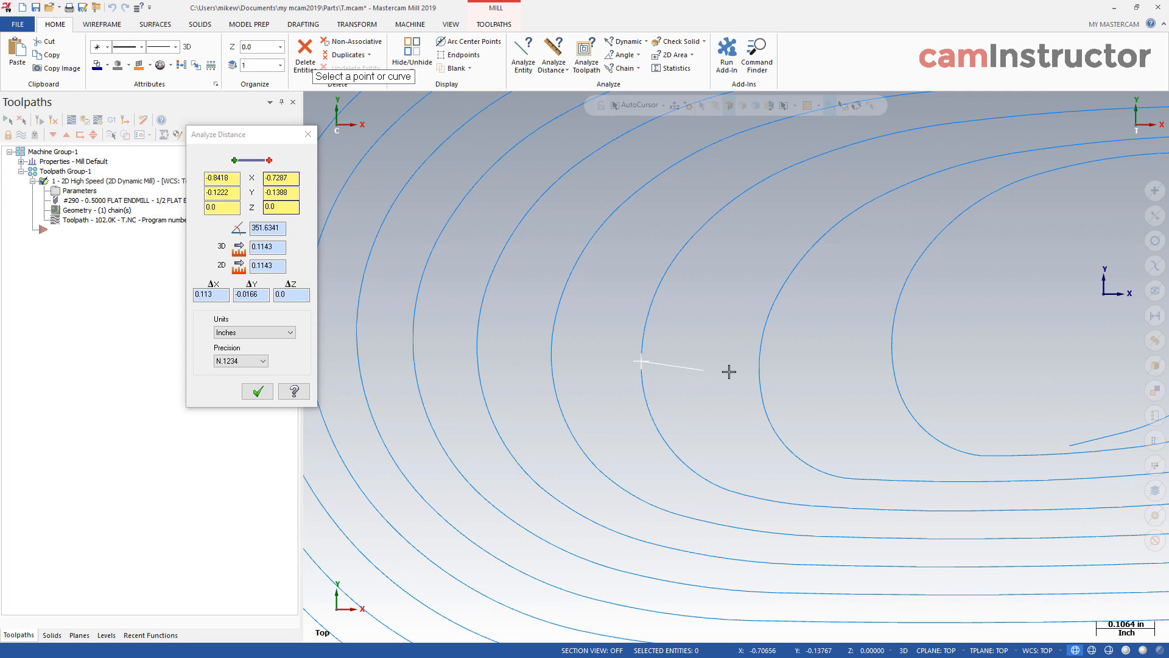
pyautogui.click(760, 363)
pyautogui.scroll(2, 788, 378)
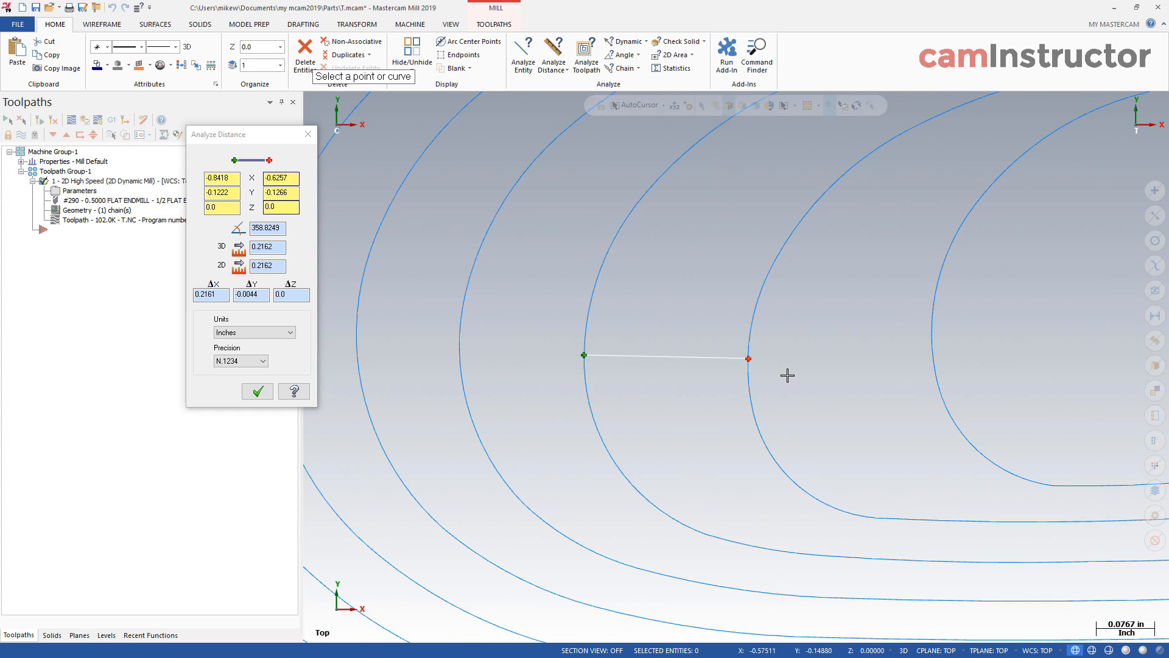
pyautogui.scroll(-2, 767, 383)
pyautogui.doubleClick(223, 296)
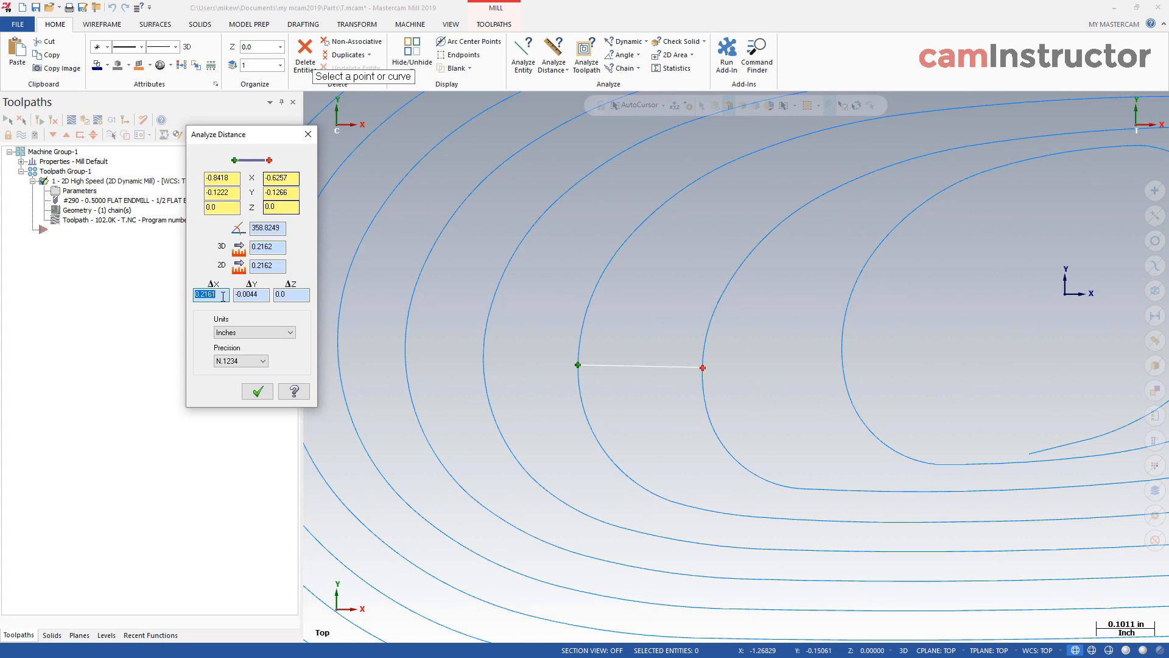
pyautogui.scroll(-6, 748, 200)
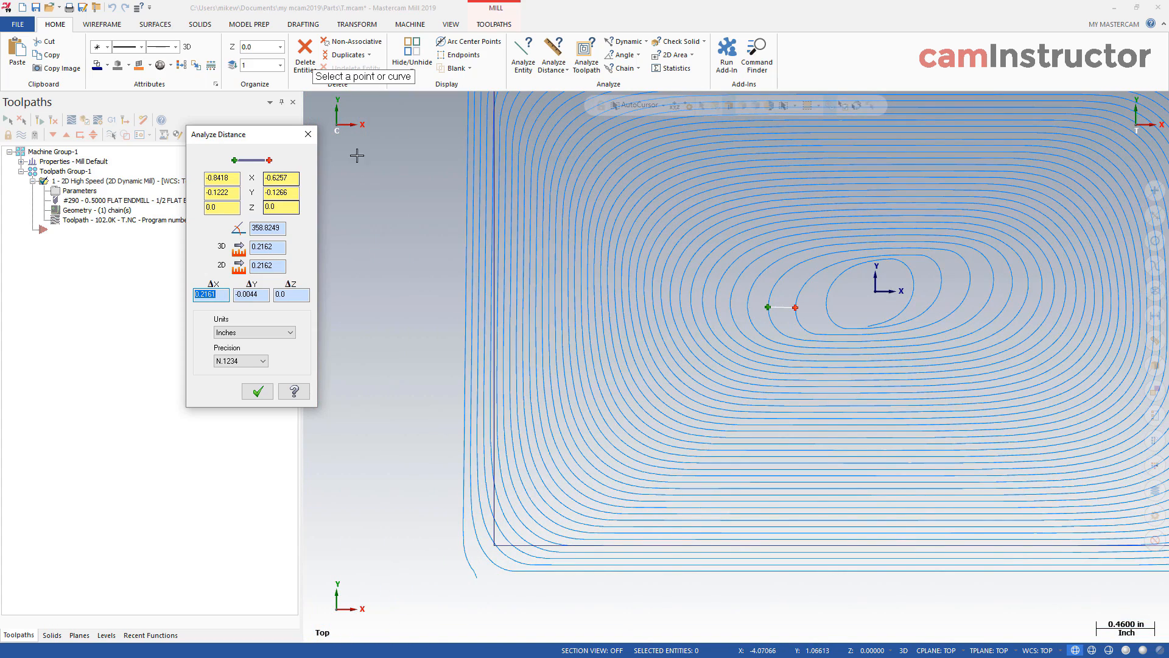
pyautogui.click(309, 134)
# Step: Check the stepover value in the operation's cut parameters and leave the settings without changes
pyautogui.click(79, 190)
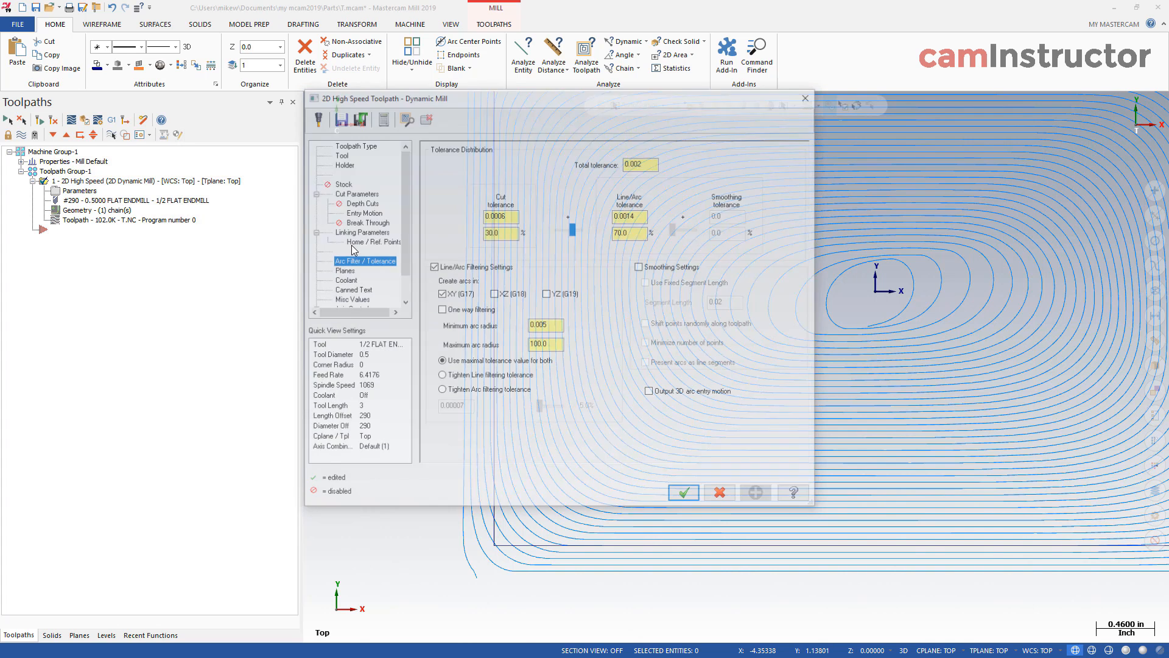
pyautogui.click(354, 192)
pyautogui.click(568, 260)
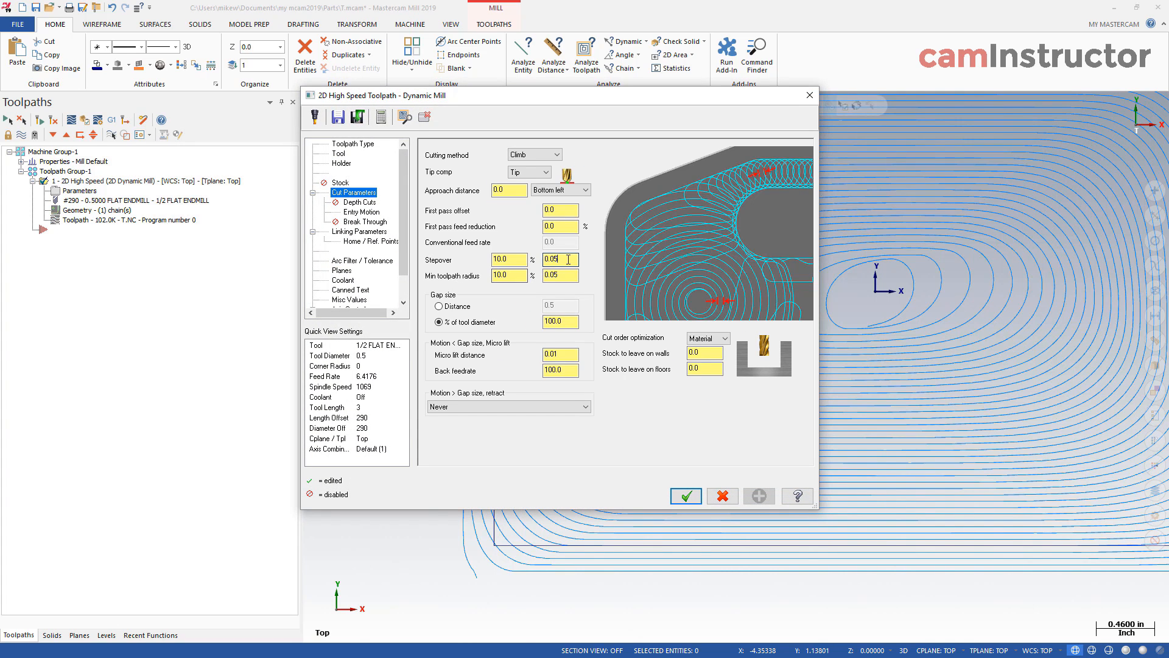
pyautogui.click(809, 95)
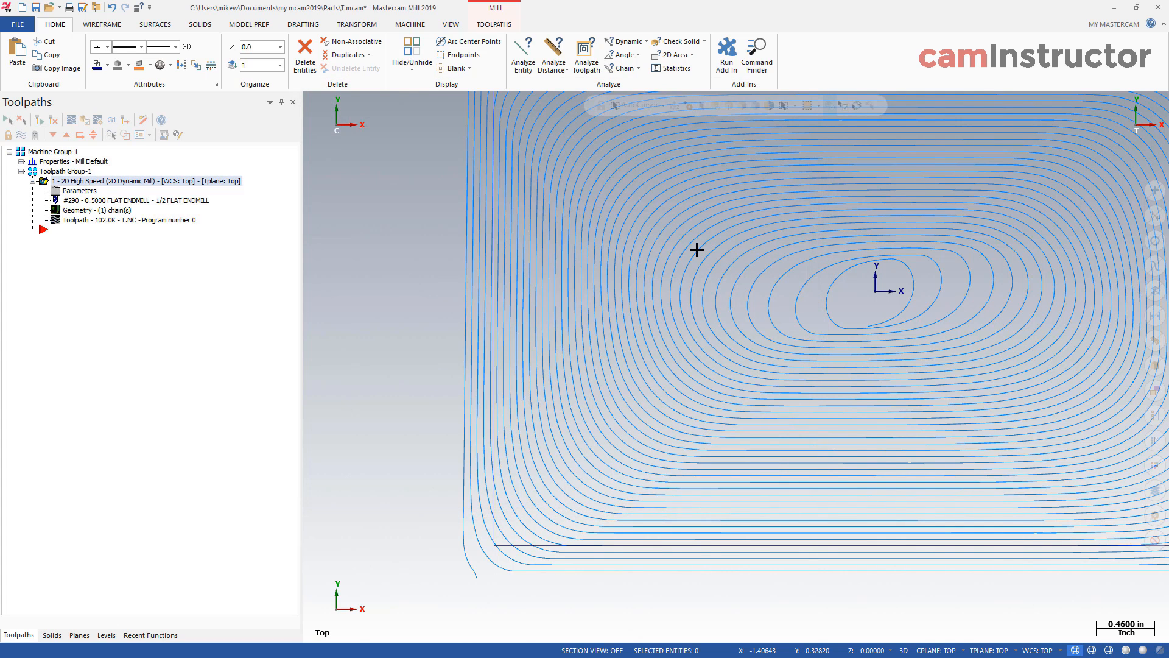
# Step: Review the operation's stepover and minimum toolpath radius again and close the cut parameters without changes
pyautogui.scroll(-4, 670, 412)
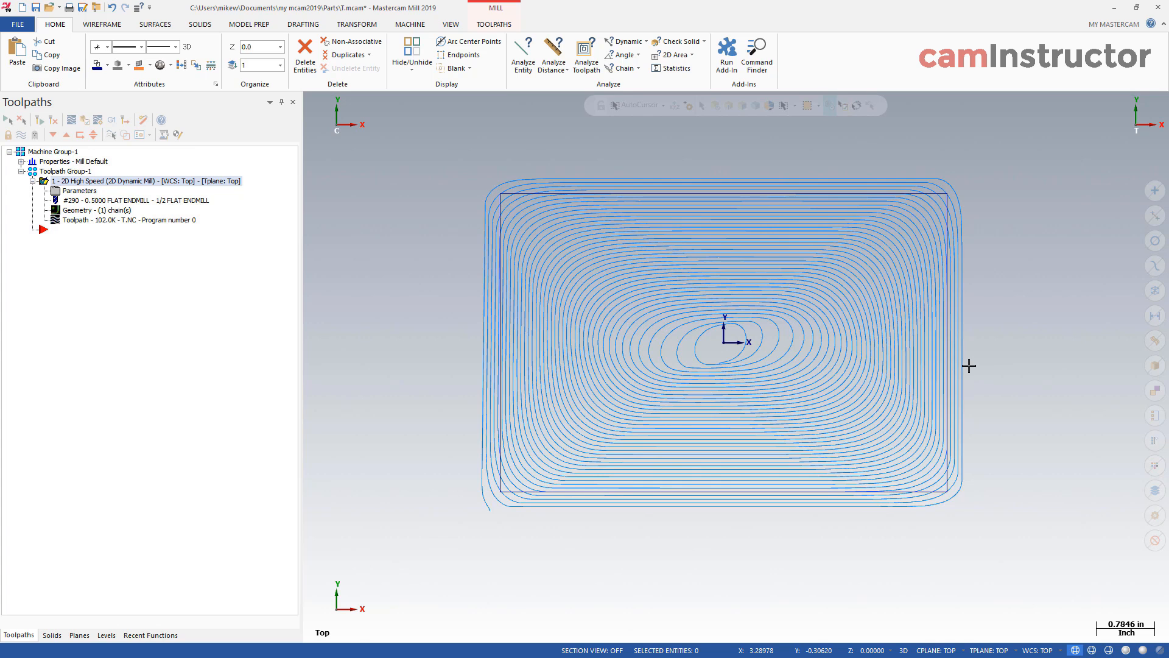
pyautogui.click(84, 193)
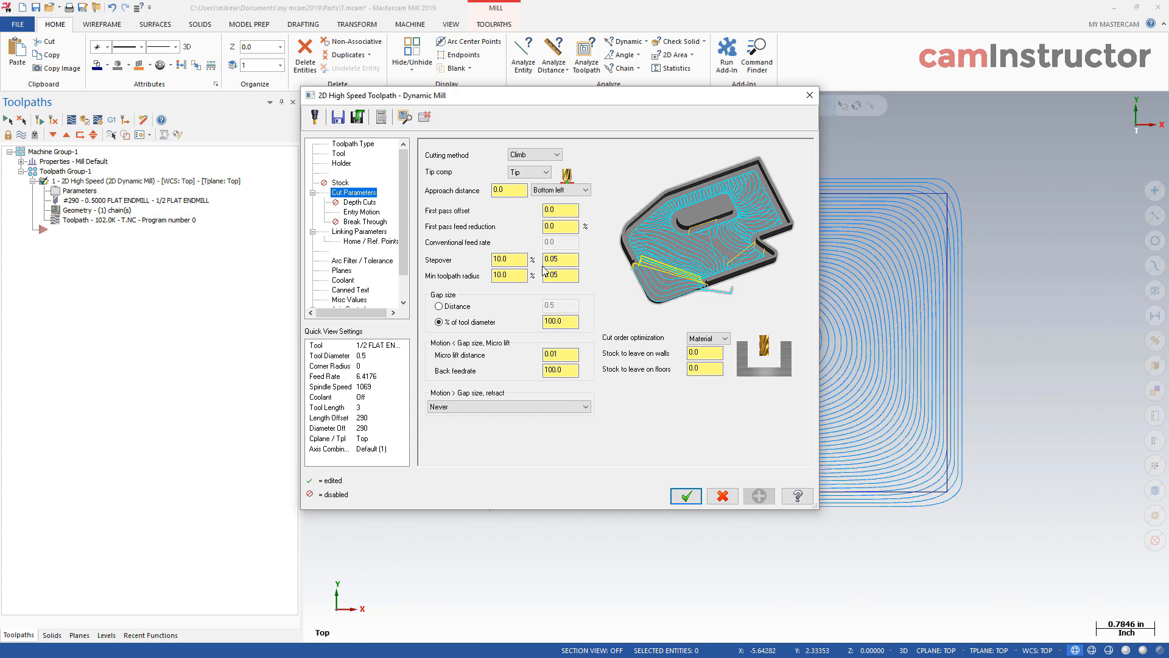
pyautogui.click(809, 95)
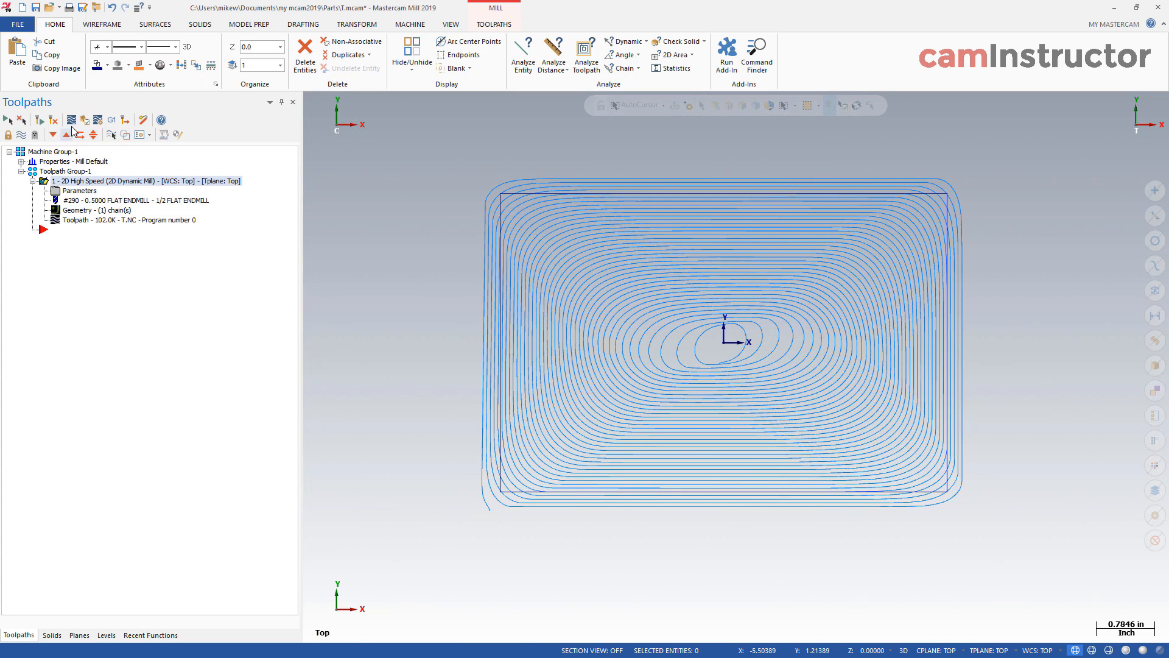
# Step: Backplot the operation with the removed material shaded, advance to the early passes, and inspect the tool's engagement along the rectangle's left edge
pyautogui.click(71, 119)
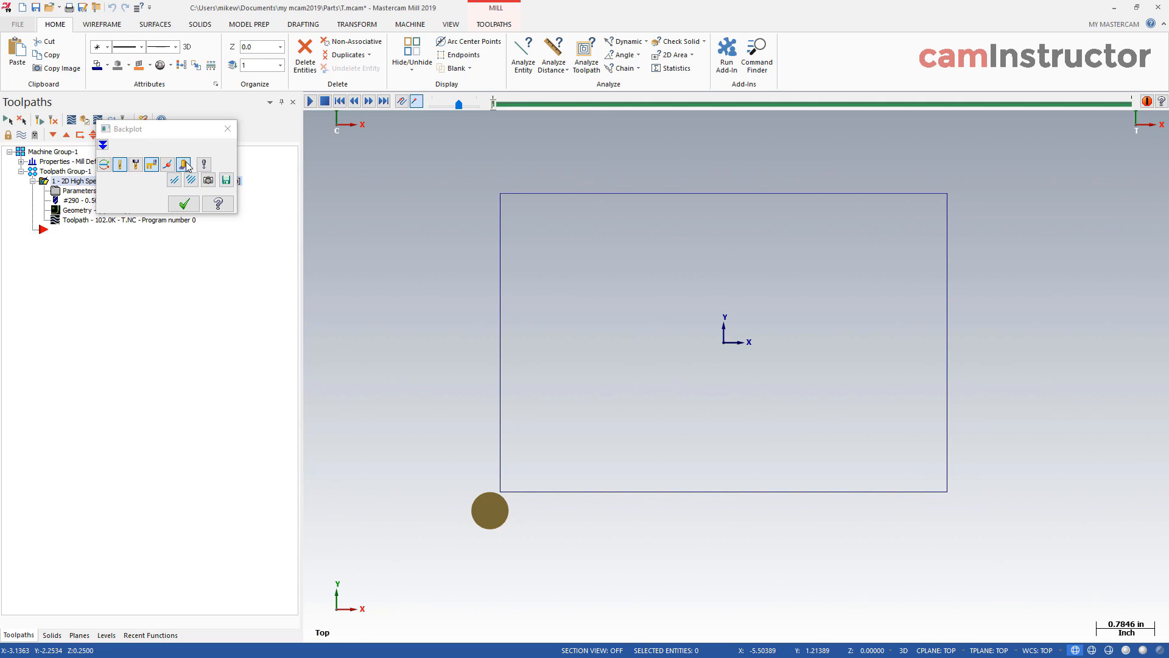
pyautogui.click(184, 164)
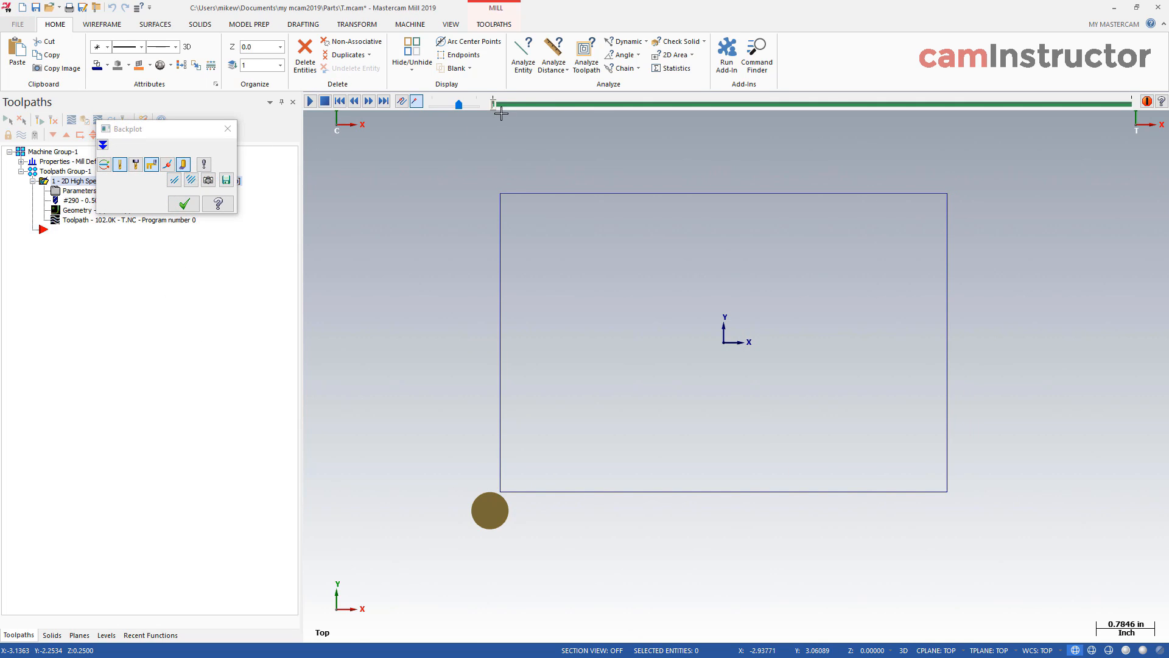
pyautogui.moveTo(494, 107); pyautogui.dragTo(542, 106)
pyautogui.scroll(3, 490, 412)
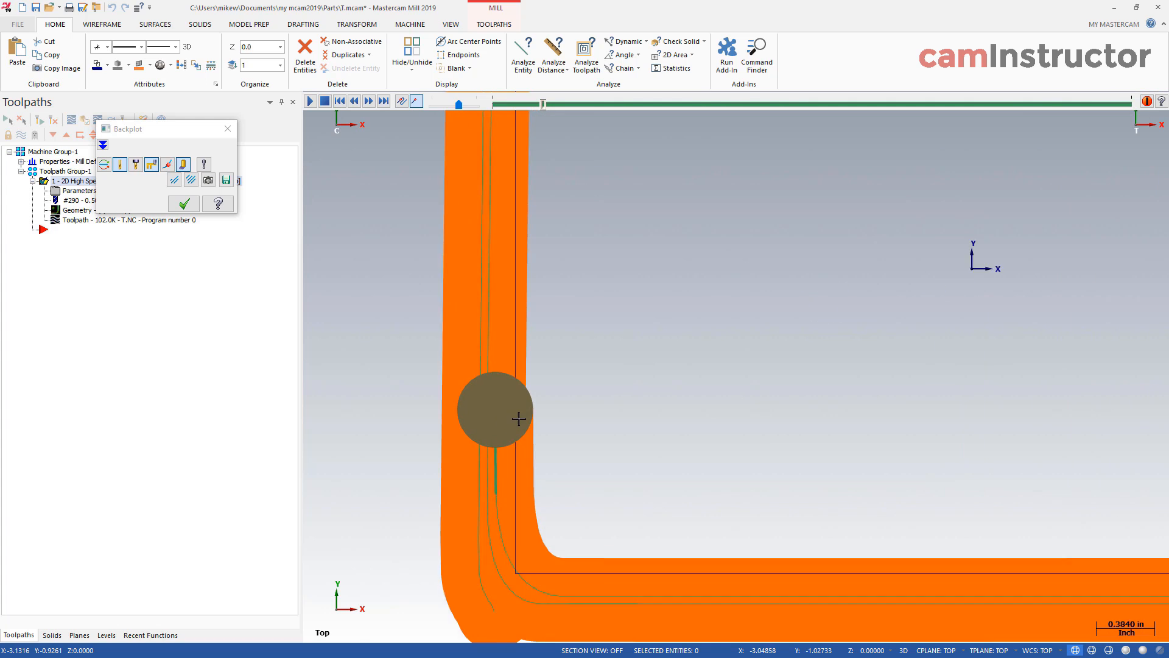
pyautogui.scroll(4, 518, 418)
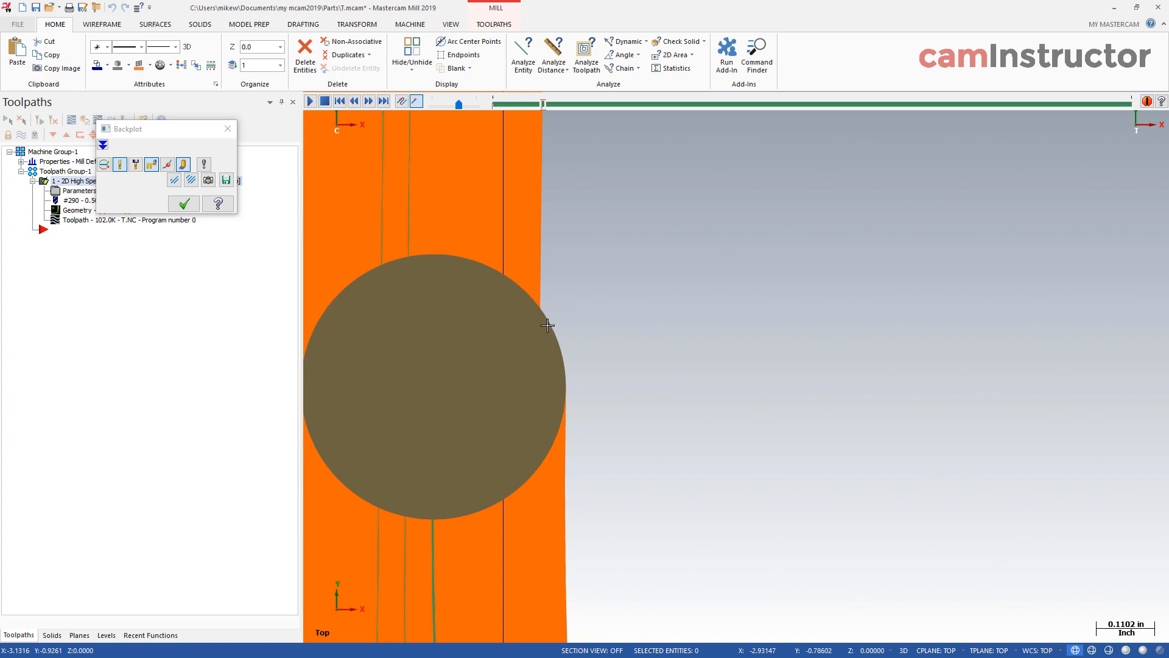
pyautogui.scroll(-5, 545, 317)
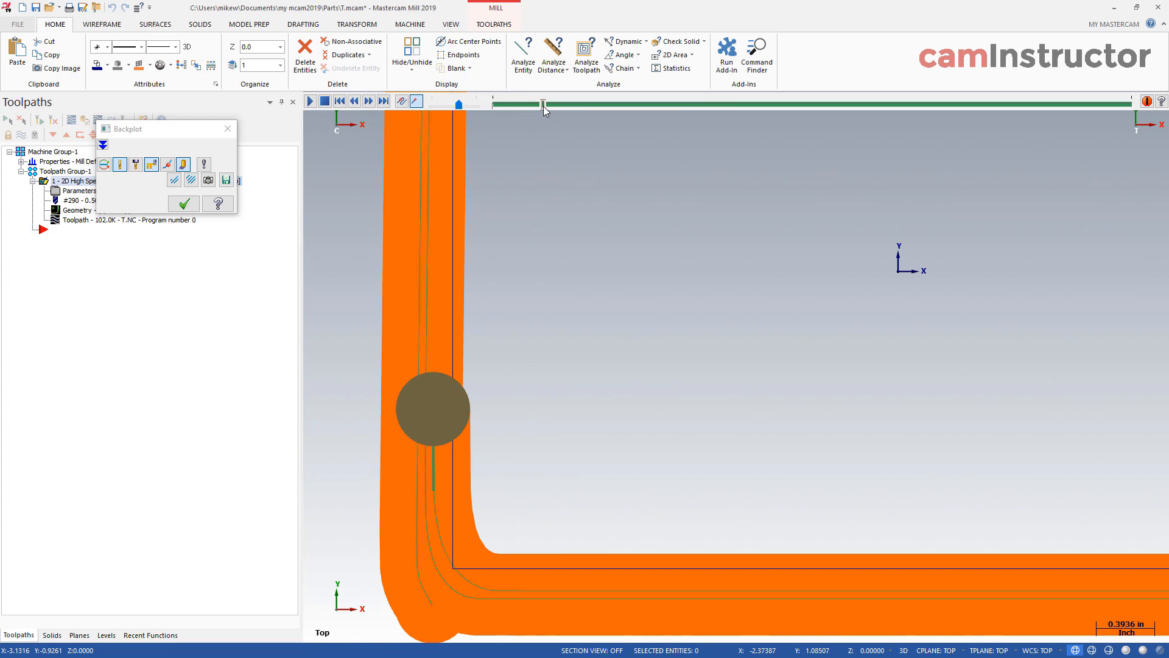
# Step: Advance the backplot several passes further in and inspect how deeply the tool engages the material along the left side
pyautogui.moveTo(543, 104); pyautogui.dragTo(626, 117)
pyautogui.scroll(4, 501, 294)
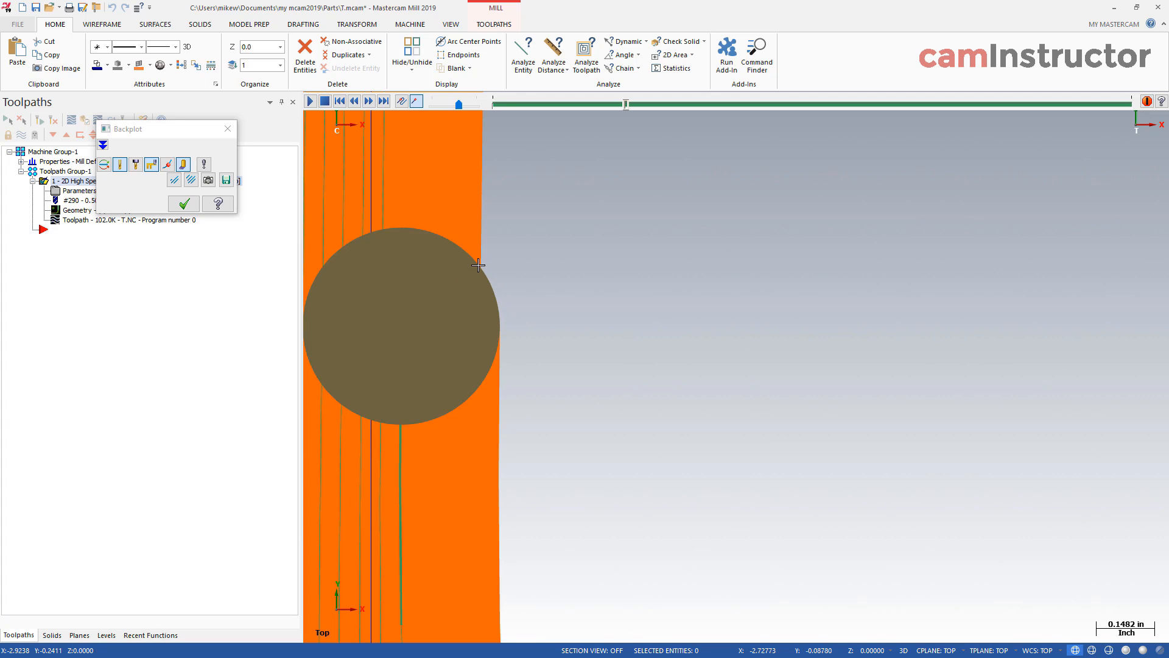
pyautogui.scroll(-3, 453, 338)
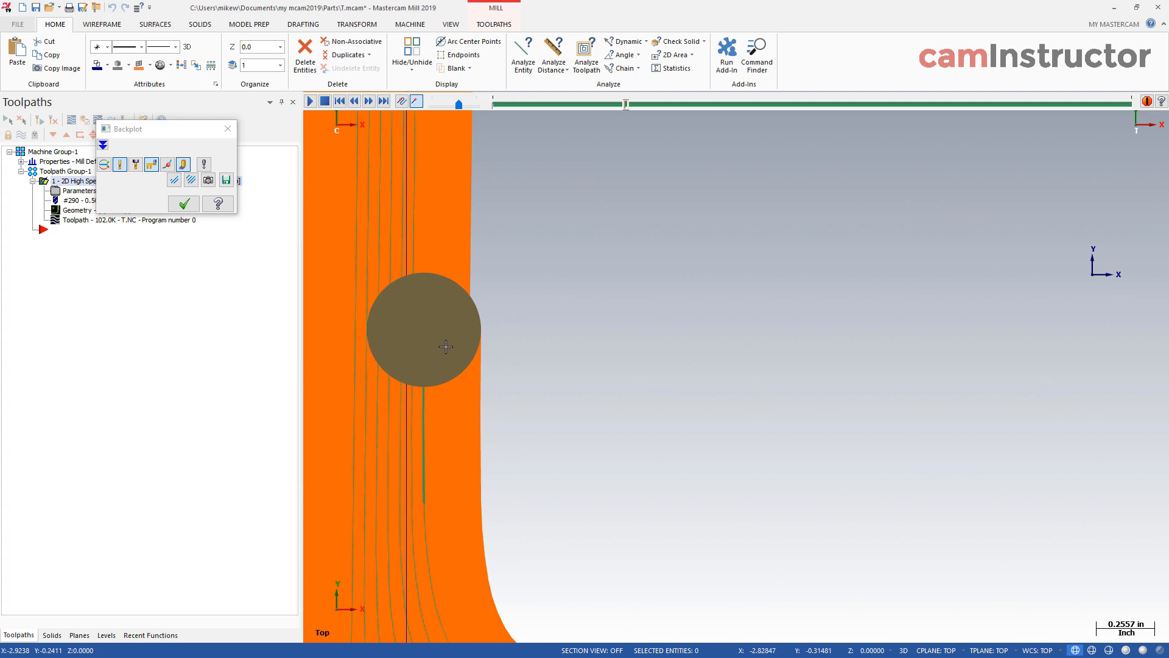
pyautogui.scroll(-3, 446, 346)
pyautogui.scroll(-3, 359, 409)
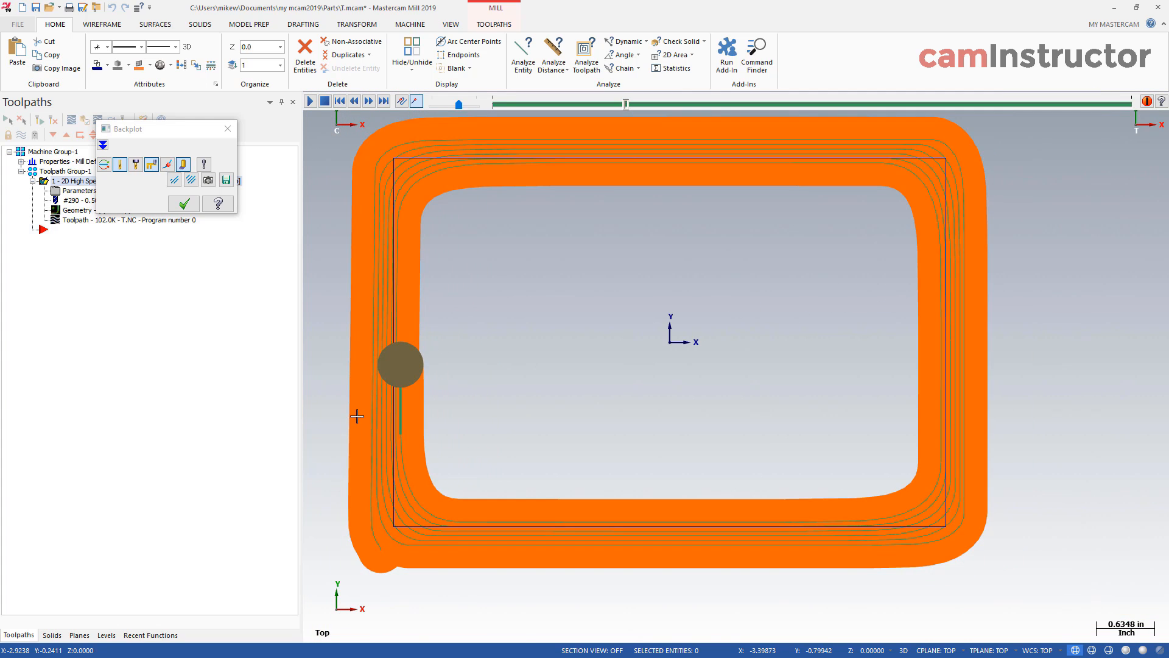
# Step: Advance the backplot to the final passes around the centre and inspect the tool's engagement with the remaining material
pyautogui.moveTo(625, 105); pyautogui.dragTo(1107, 113)
pyautogui.scroll(5, 694, 367)
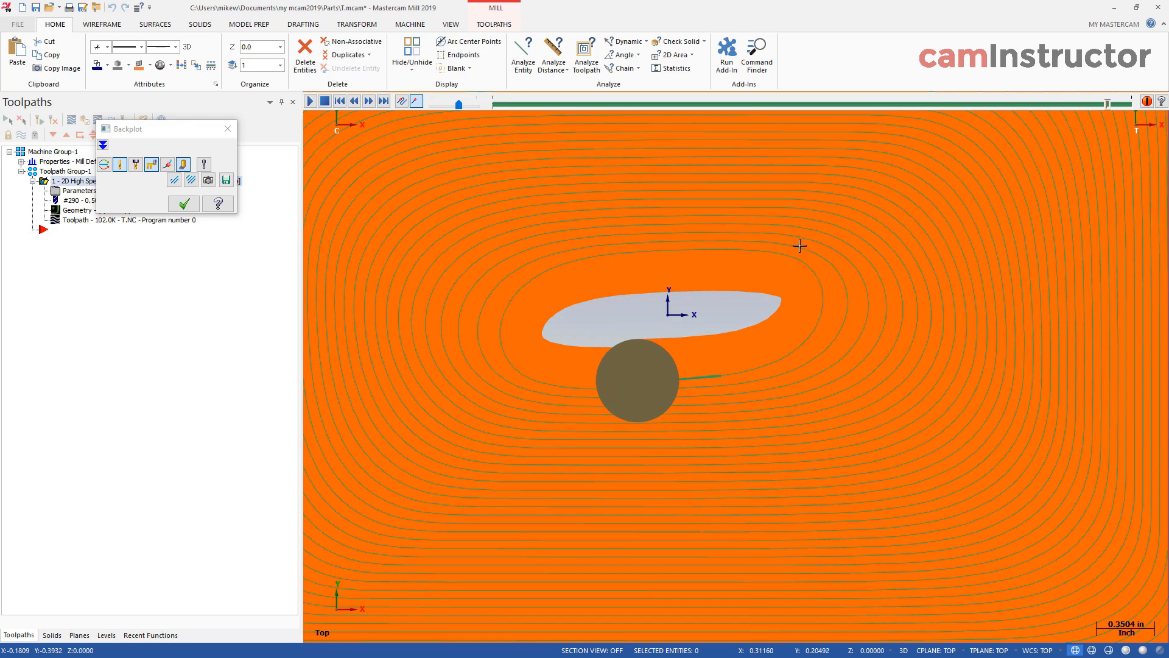
pyautogui.moveTo(1108, 105); pyautogui.dragTo(1109, 104)
pyautogui.scroll(1, 791, 296)
pyautogui.scroll(3, 465, 347)
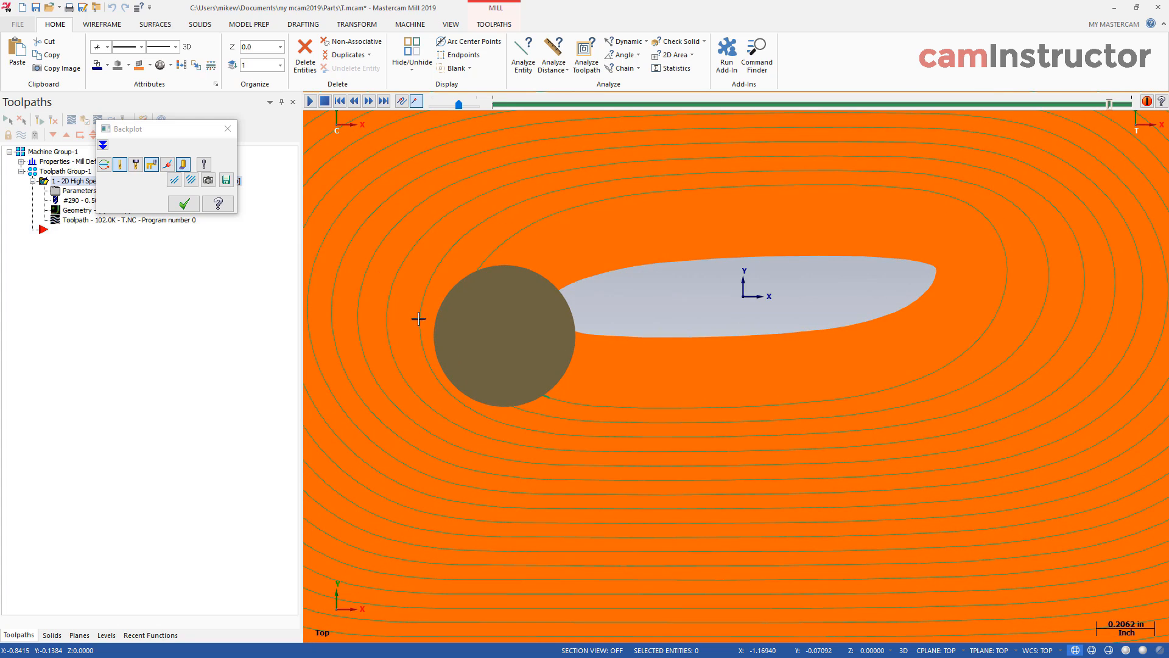
pyautogui.scroll(6, 550, 324)
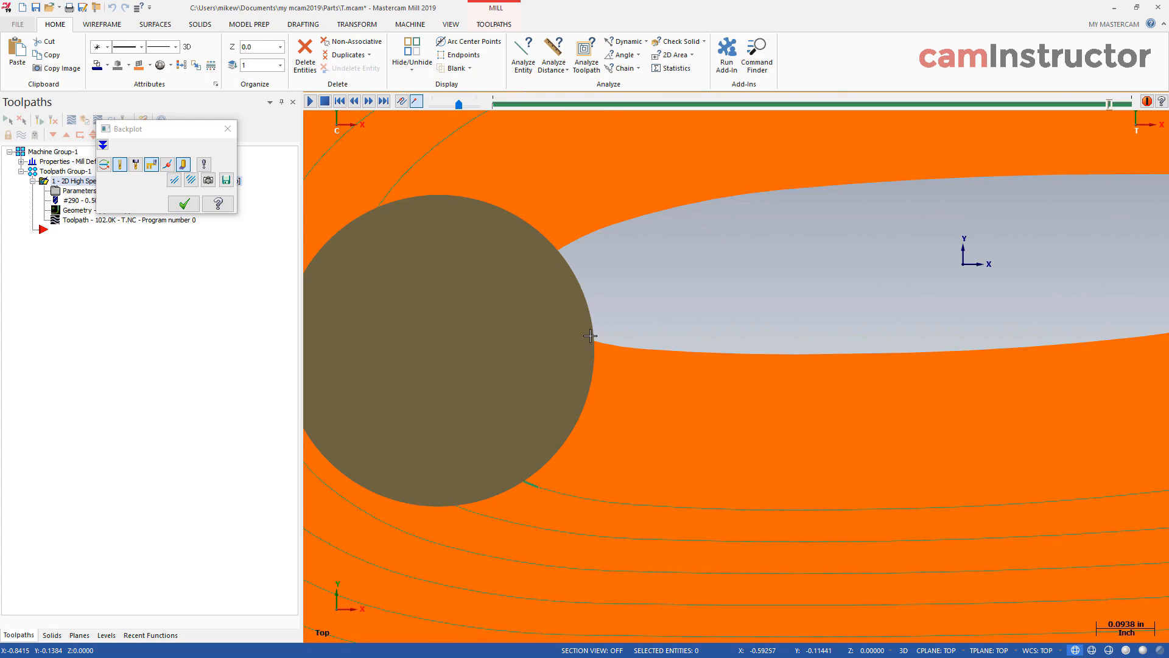
pyautogui.scroll(-8, 611, 340)
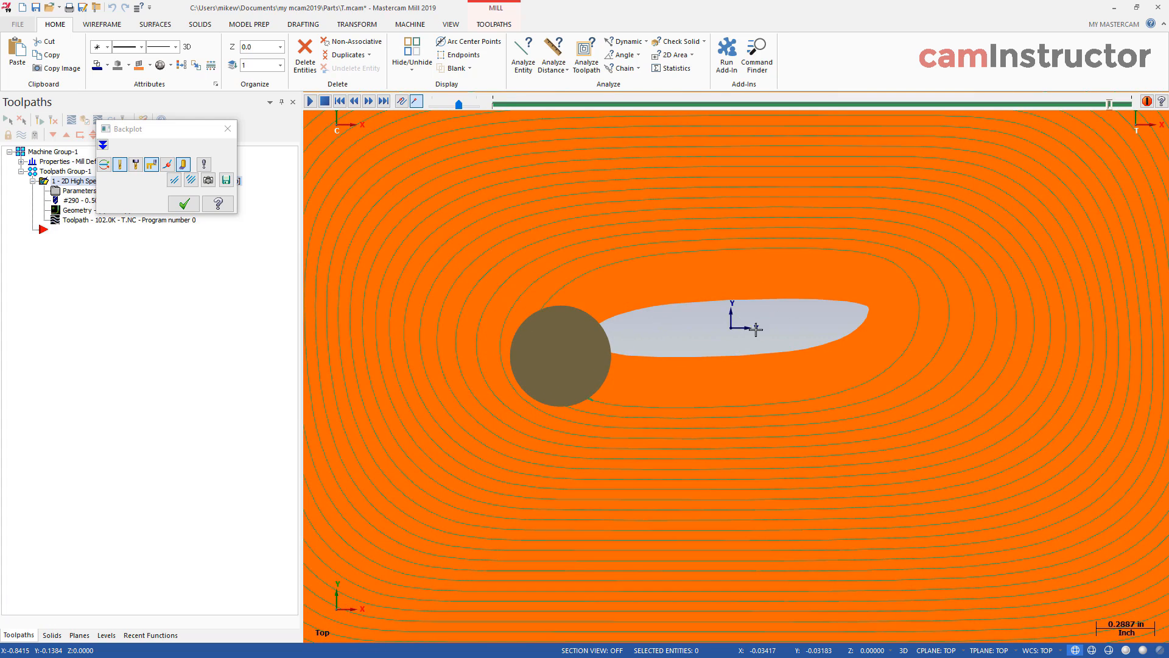
pyautogui.scroll(-6, 765, 341)
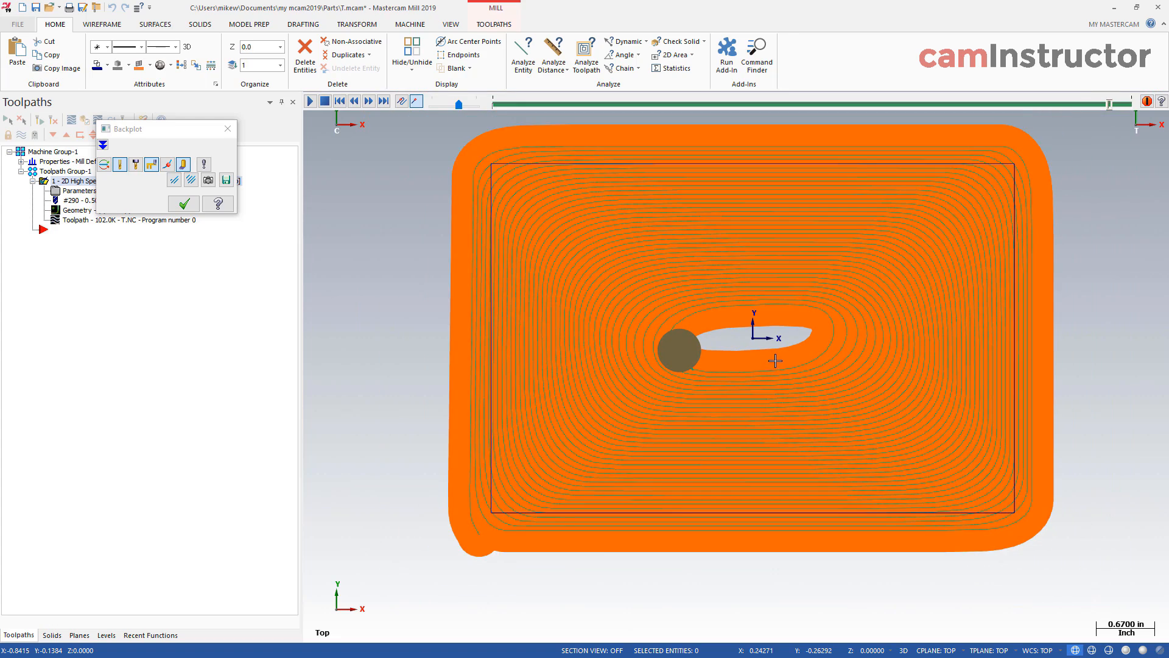
# Step: Compare the tool's engagement at the centre with the spacing of the surrounding passes and close the backplot
pyautogui.scroll(4, 659, 347)
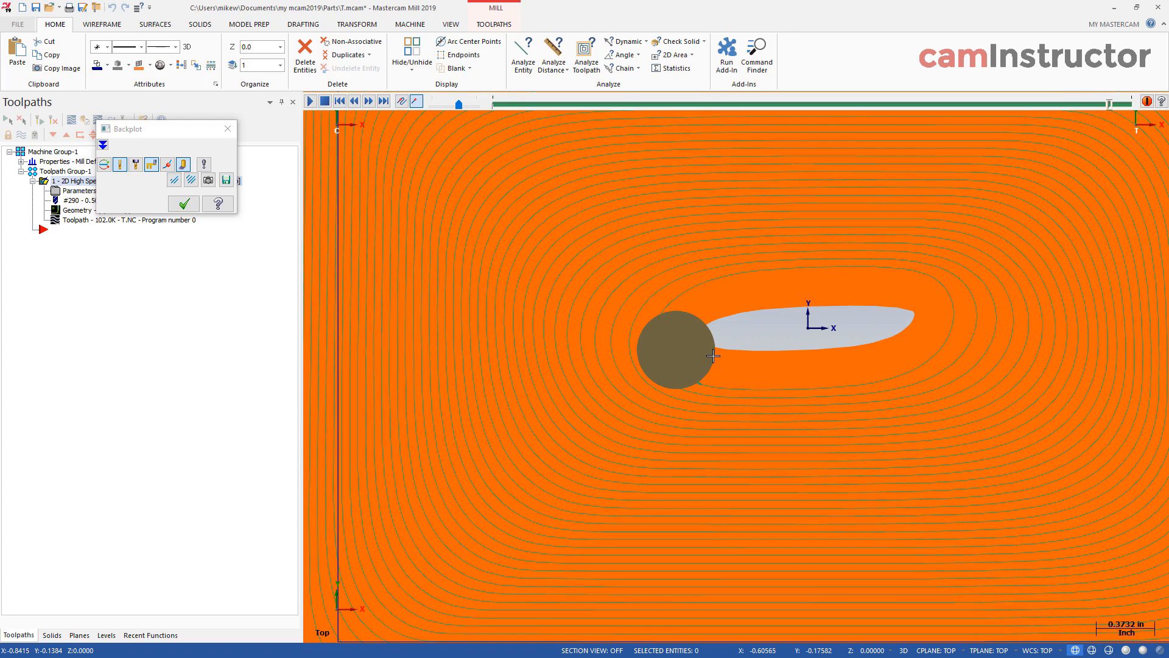
pyautogui.scroll(3, 713, 355)
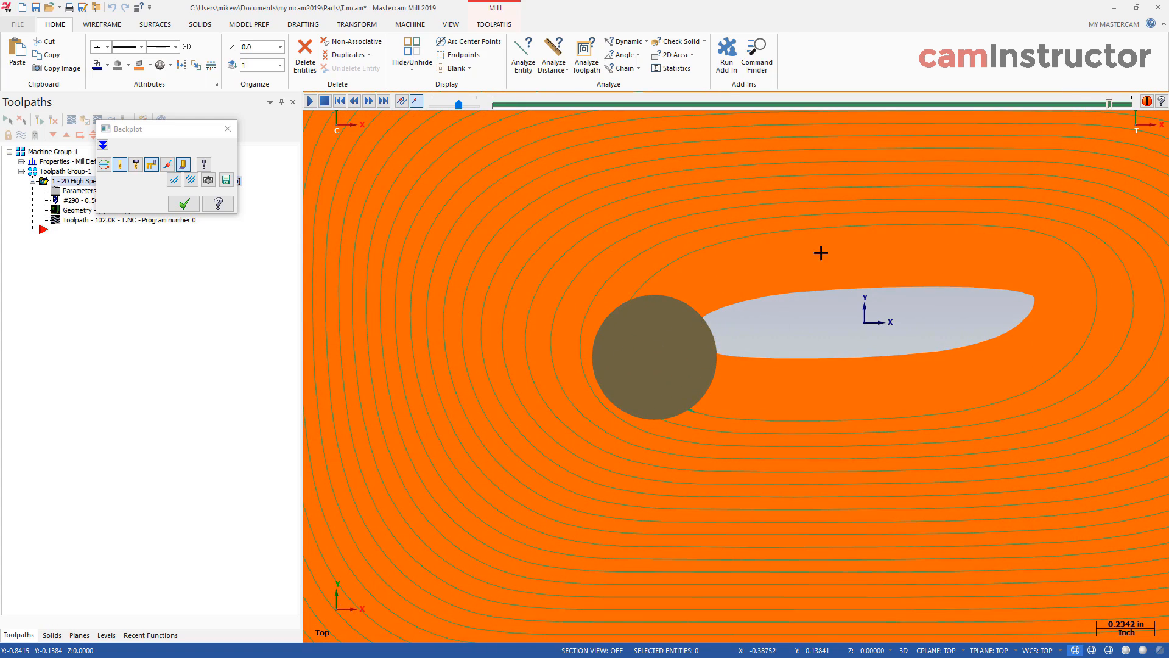
pyautogui.scroll(-4, 612, 384)
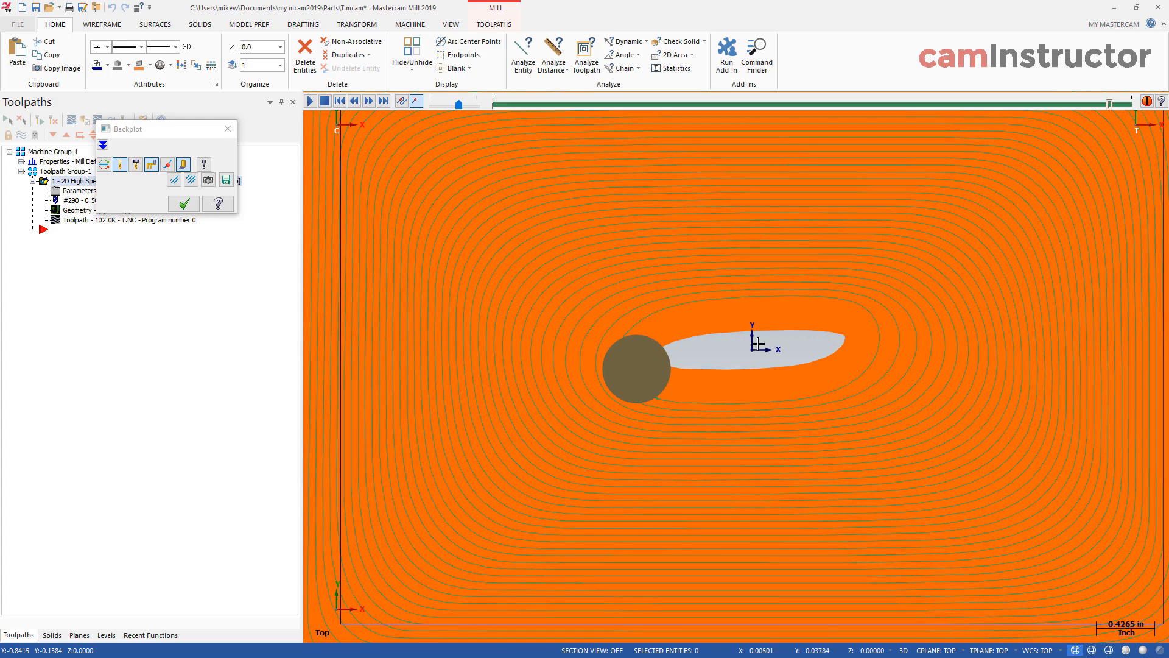
pyautogui.scroll(-2, 793, 352)
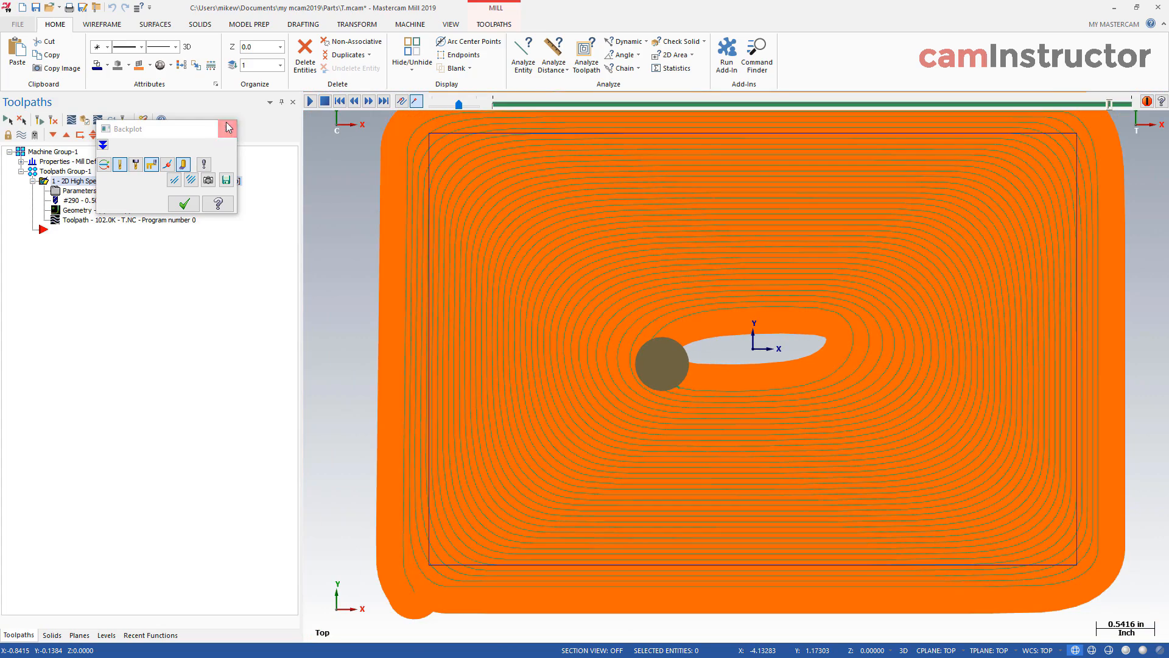
pyautogui.click(227, 129)
pyautogui.scroll(-2, 591, 351)
pyautogui.scroll(-1, 592, 352)
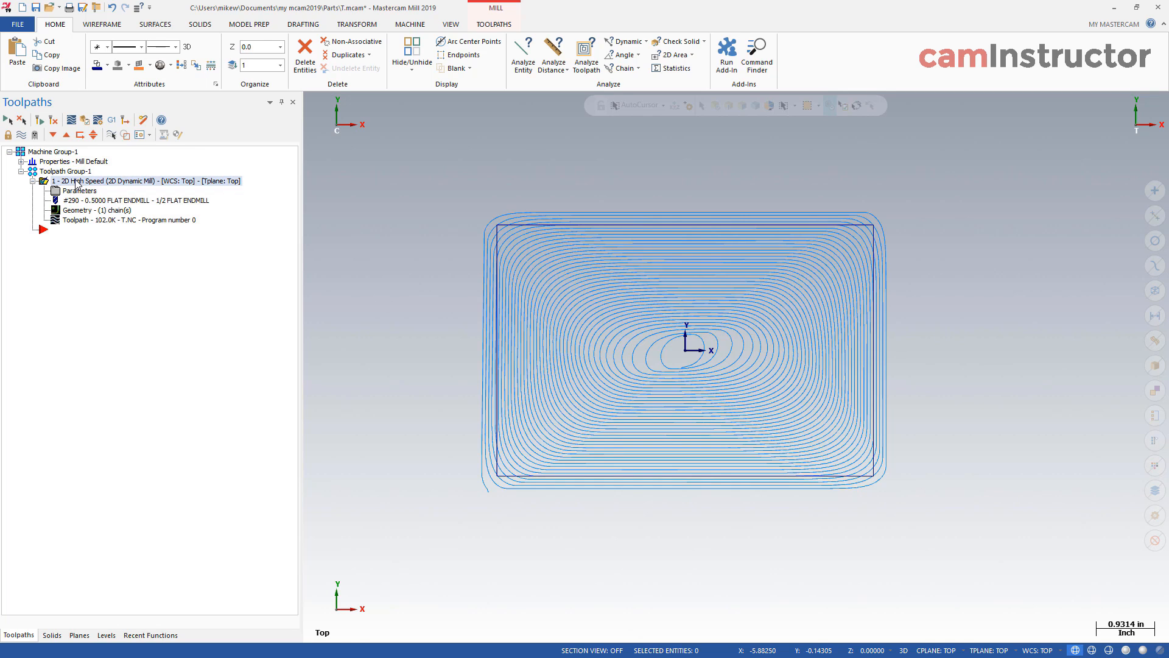
# Step: Duplicate the 2D dynamic mill operation within the toolpath group and select the copy
pyautogui.hotkey('ctrl', 'v')
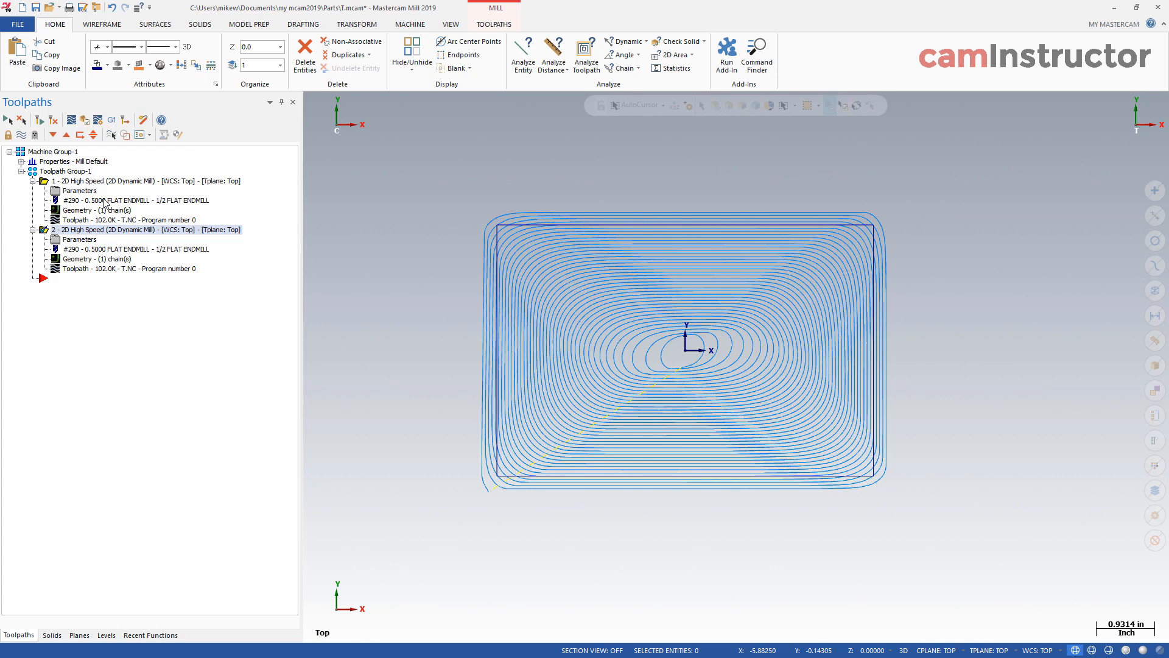
pyautogui.click(117, 184)
pyautogui.click(147, 232)
# Step: Set the copied operation's machining region strategy to Stay inside and generate its toolpath
pyautogui.click(84, 239)
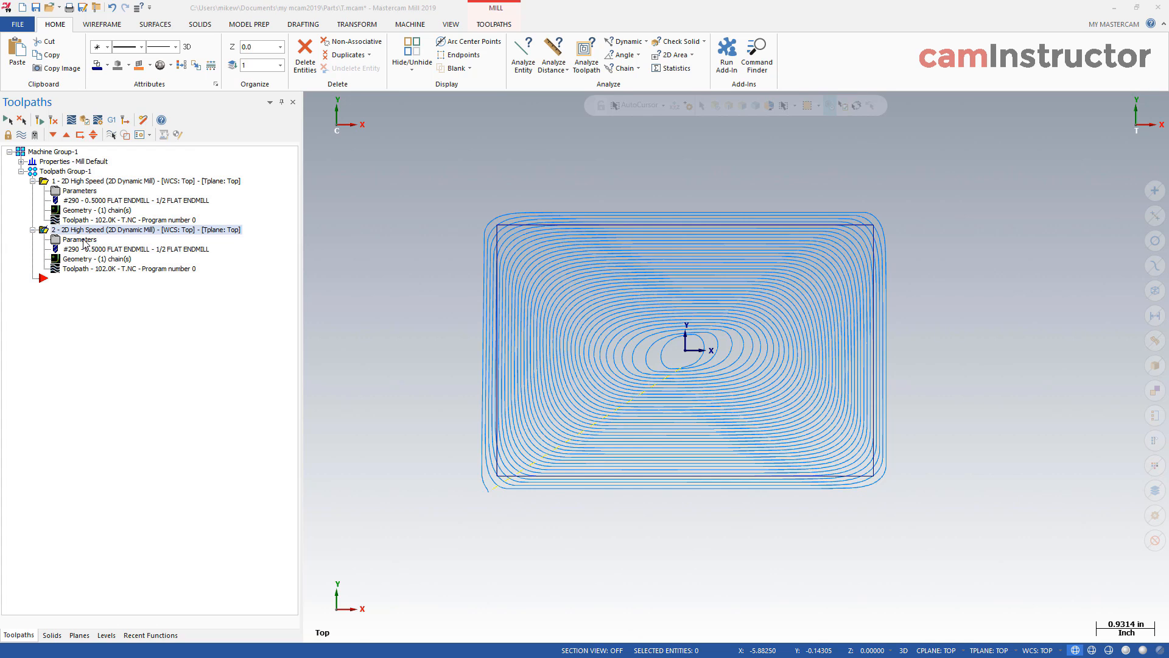
pyautogui.click(359, 147)
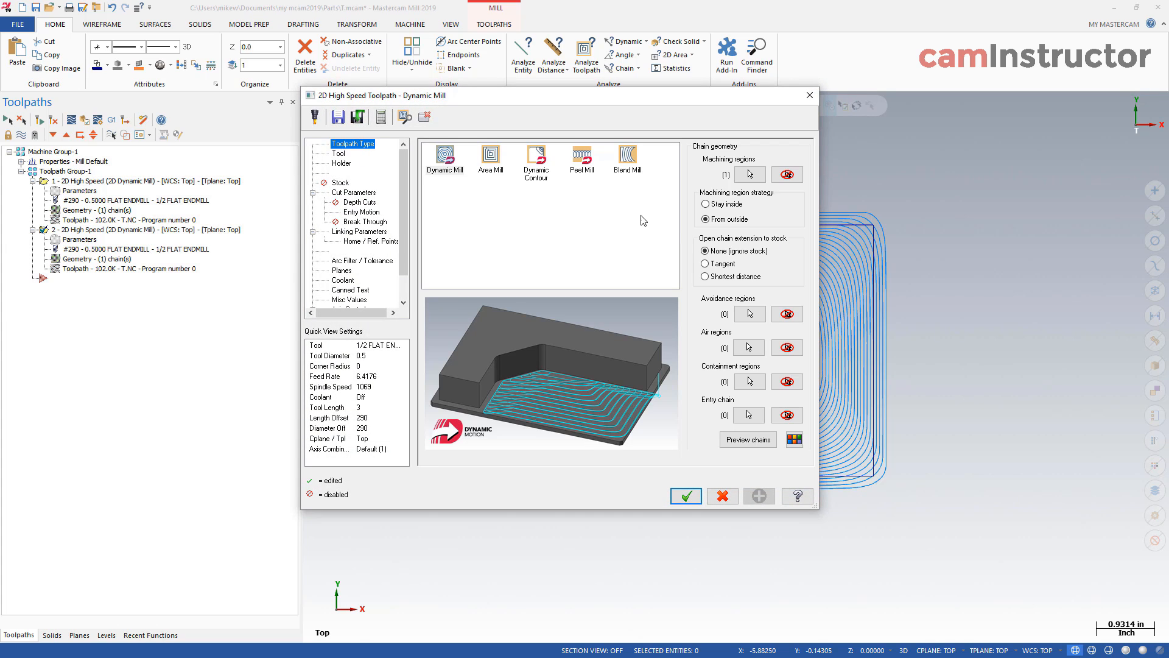
pyautogui.click(719, 208)
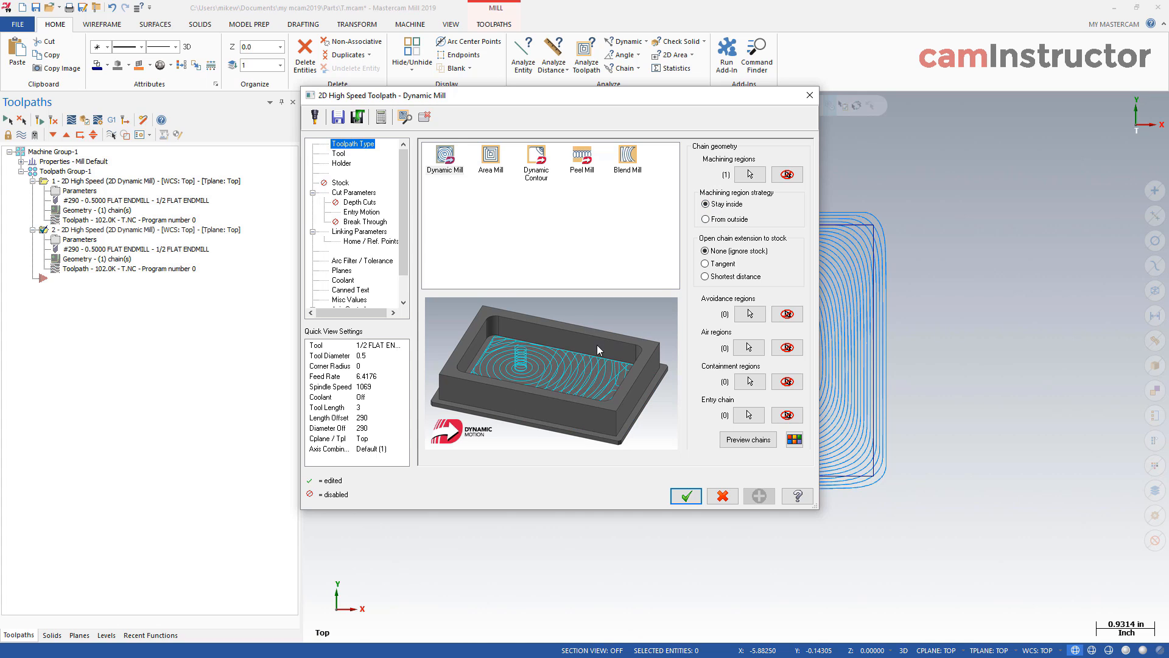
pyautogui.click(686, 496)
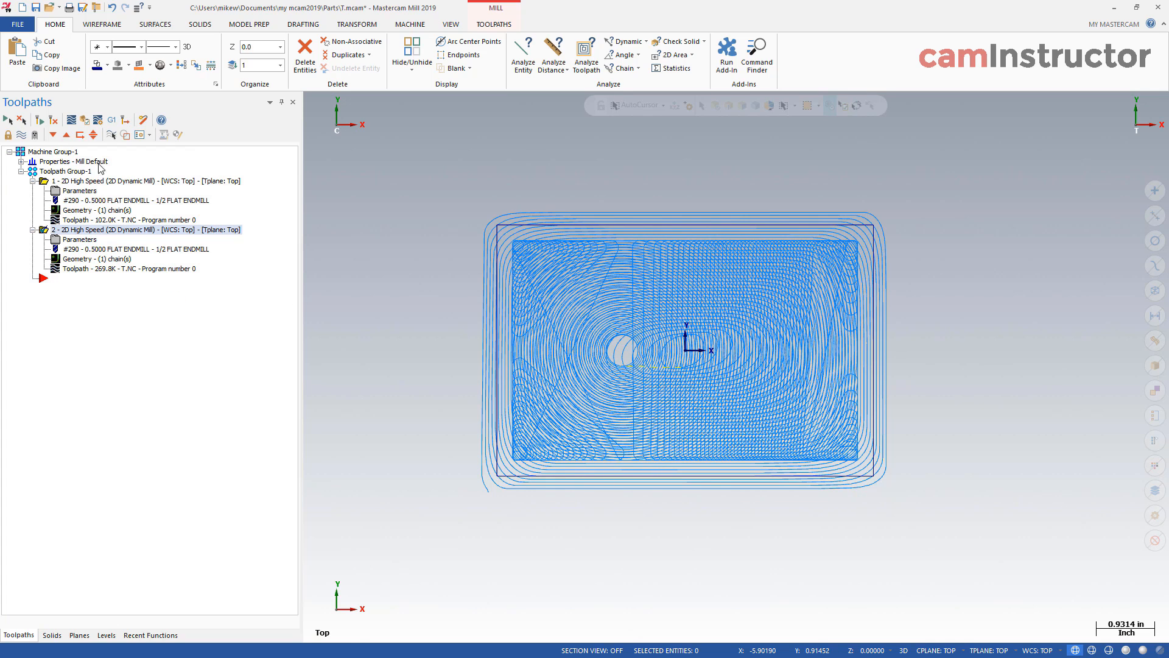
# Step: Display only the selected second operation's toolpath and examine the passes around its circular entry area
pyautogui.click(110, 135)
pyautogui.scroll(3, 627, 359)
pyautogui.scroll(1, 594, 349)
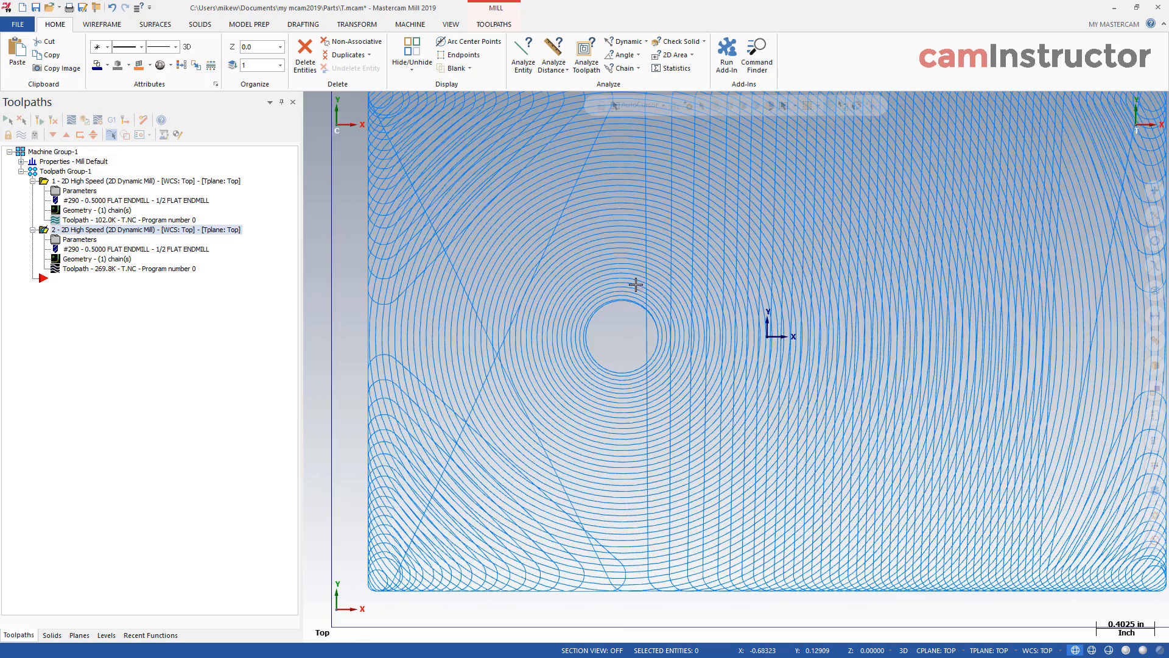
pyautogui.scroll(2, 601, 347)
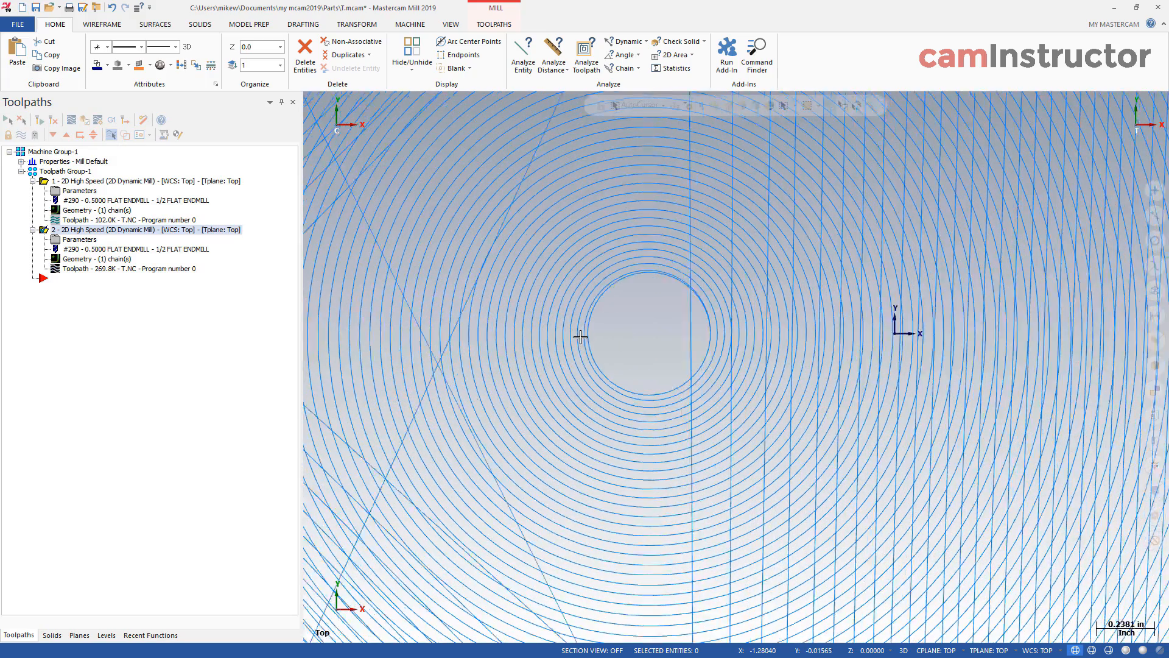
pyautogui.scroll(5, 569, 329)
pyautogui.scroll(1, 568, 327)
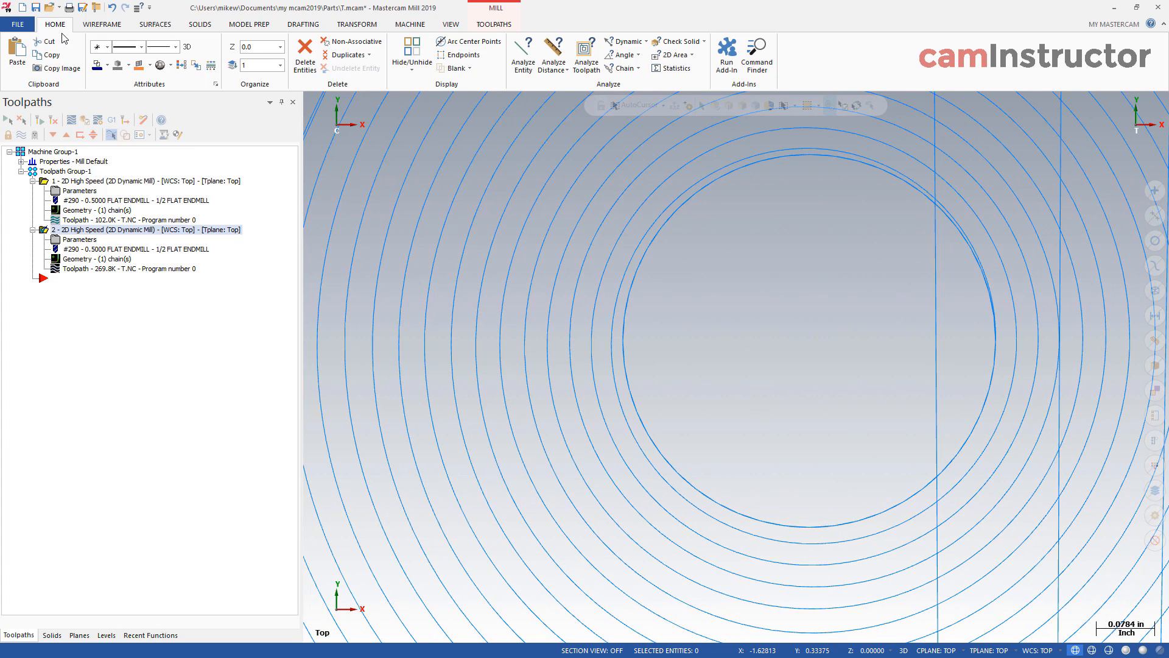
# Step: Measure the distance between two neighbouring passes just left of the circular entry area and inspect the X difference
pyautogui.click(553, 58)
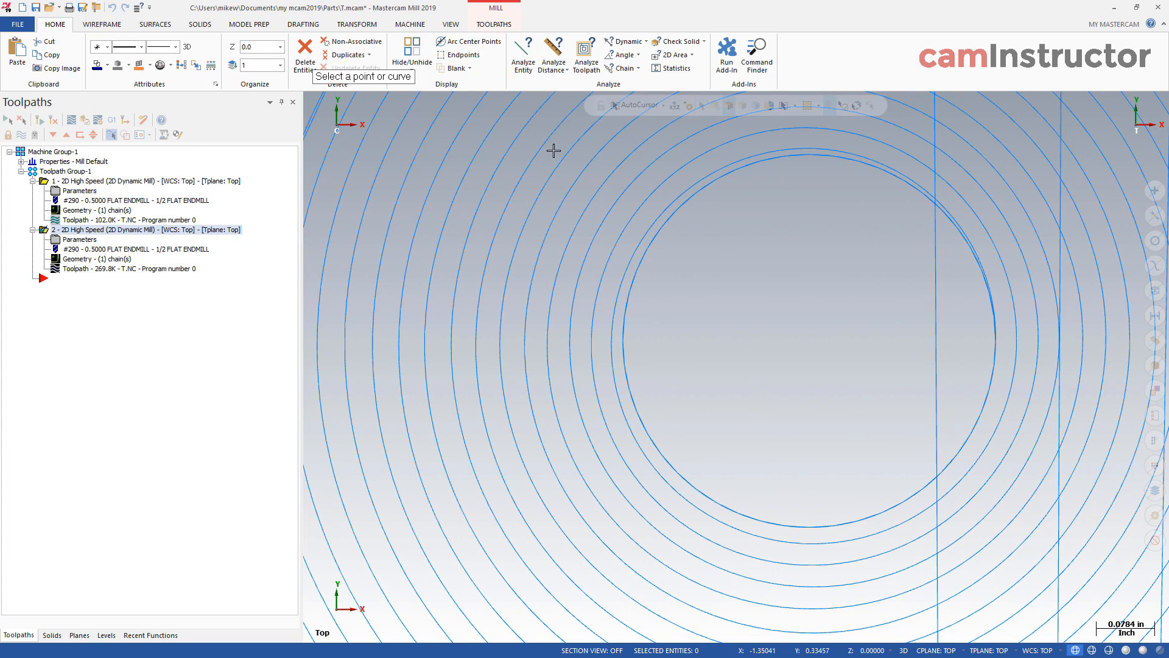
pyautogui.click(591, 343)
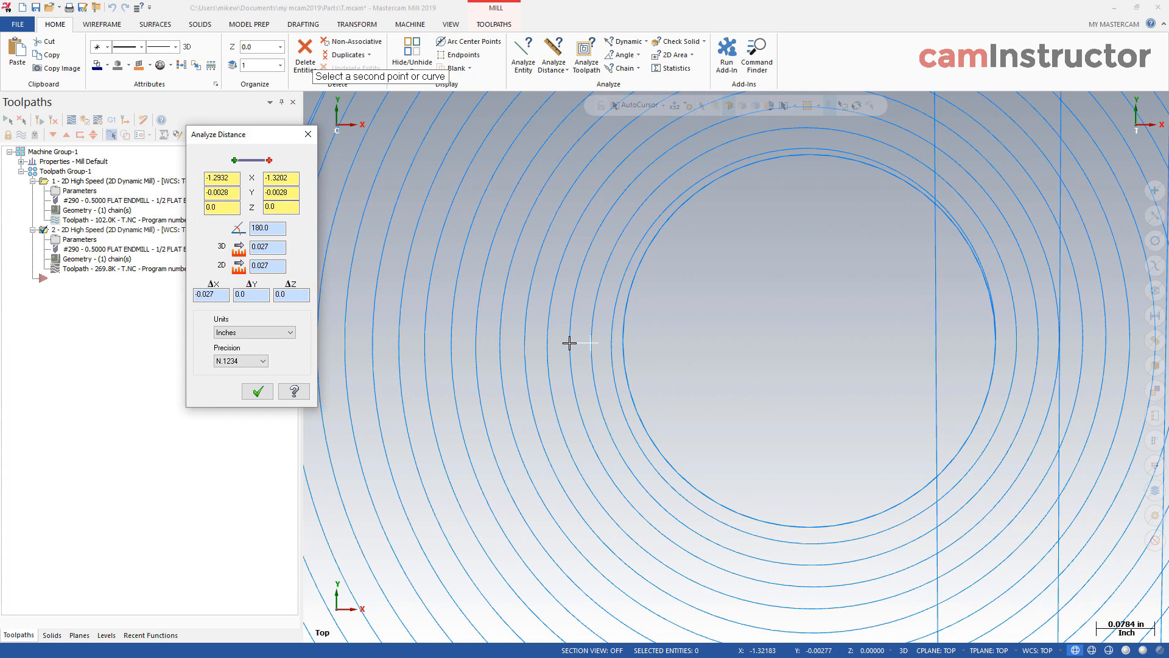
pyautogui.click(570, 343)
pyautogui.doubleClick(210, 294)
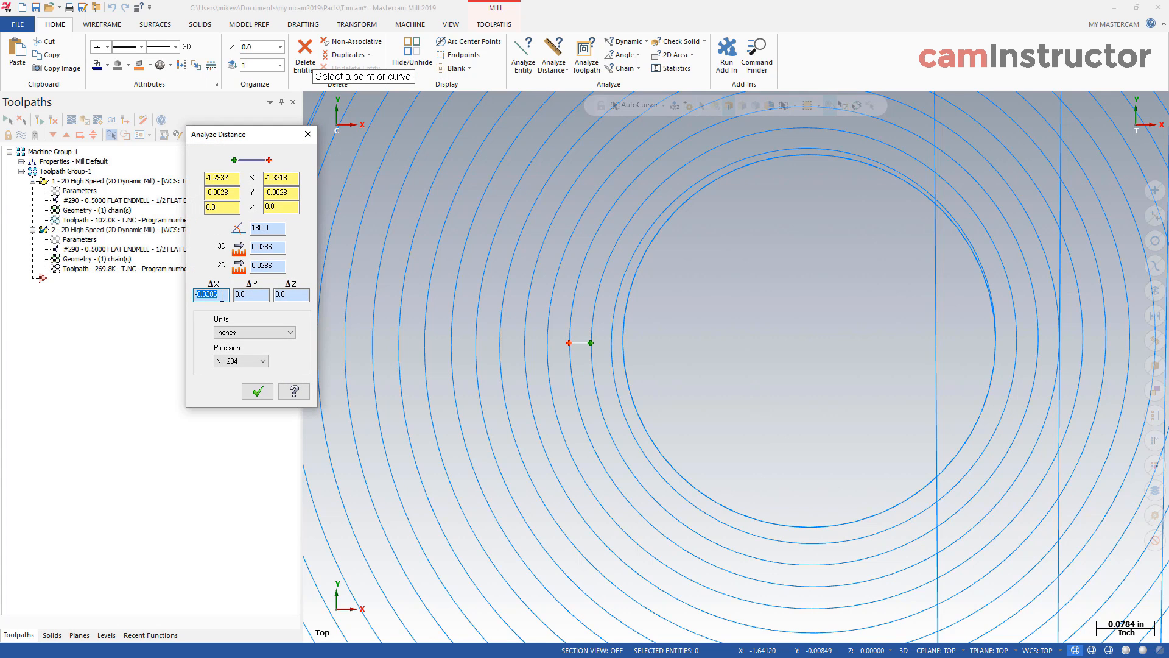
pyautogui.scroll(3, 603, 322)
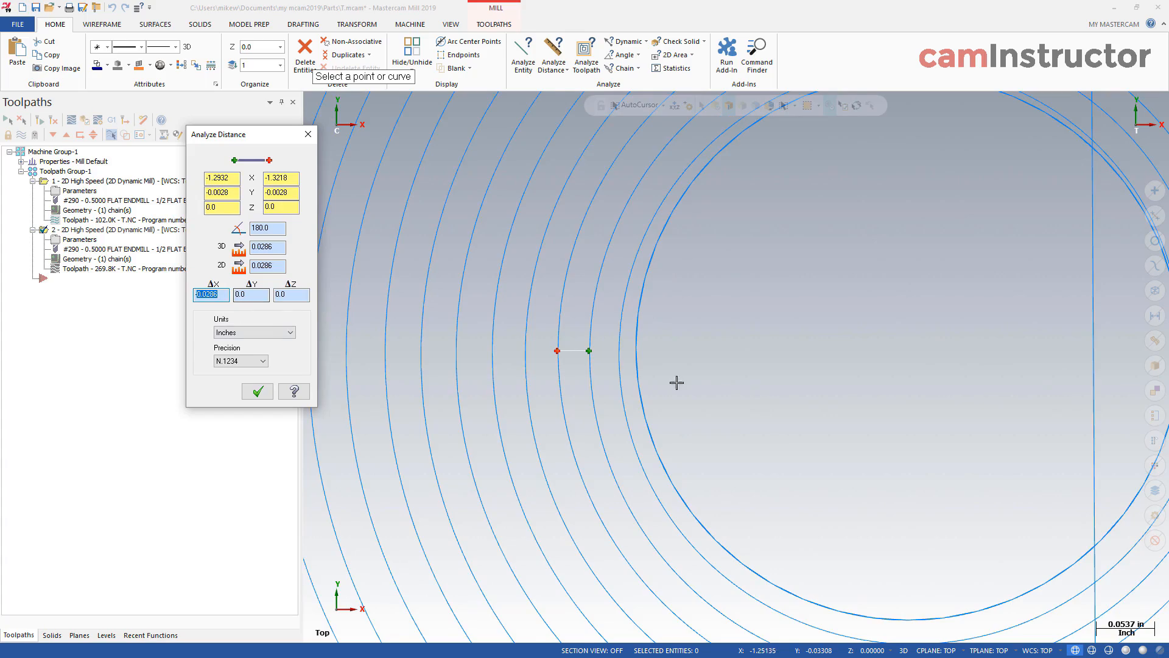
pyautogui.scroll(-10, 798, 382)
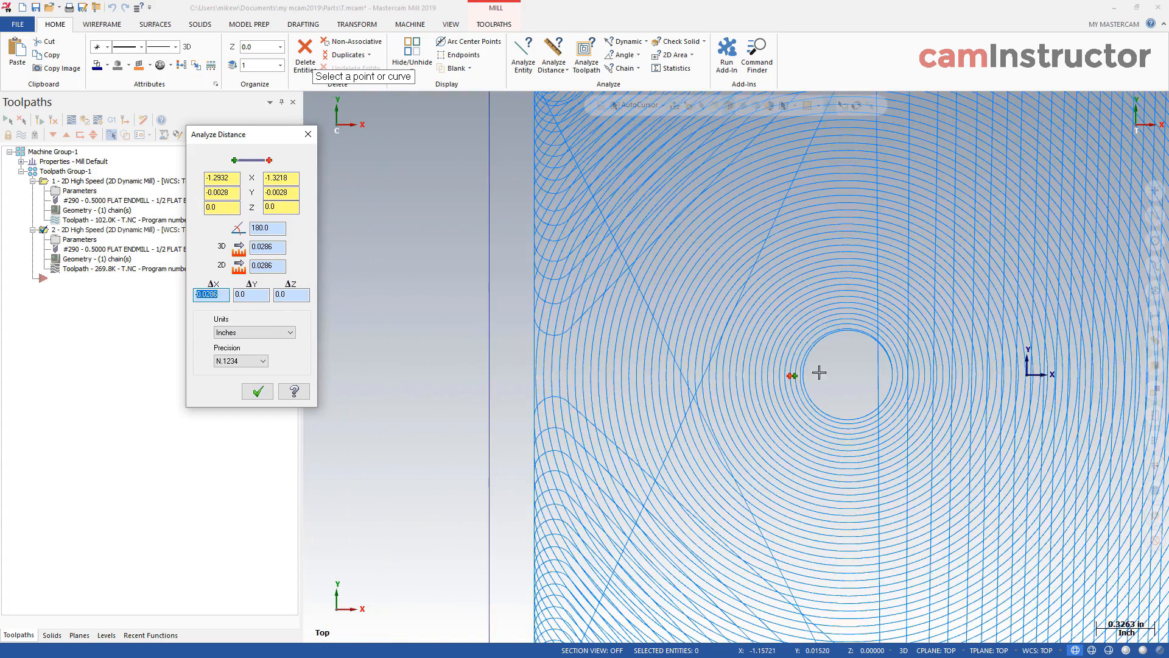
pyautogui.scroll(-4, 554, 387)
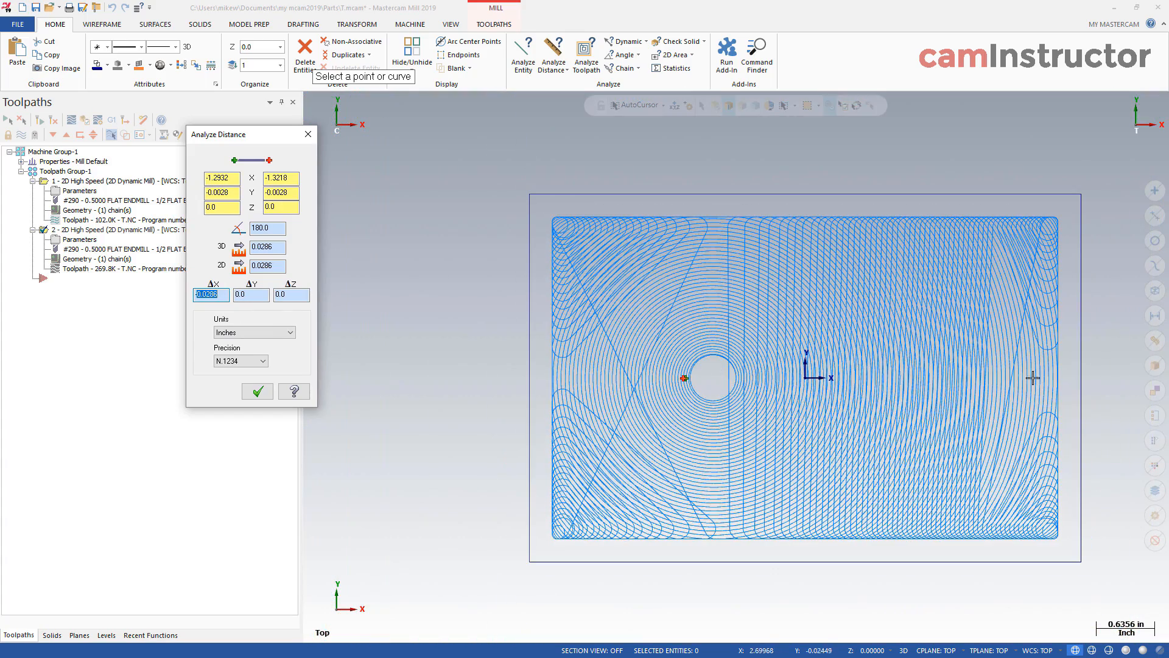
# Step: Measure the distance between two neighbouring passes near the toolpath's right end and inspect the X difference
pyautogui.scroll(-2, 889, 314)
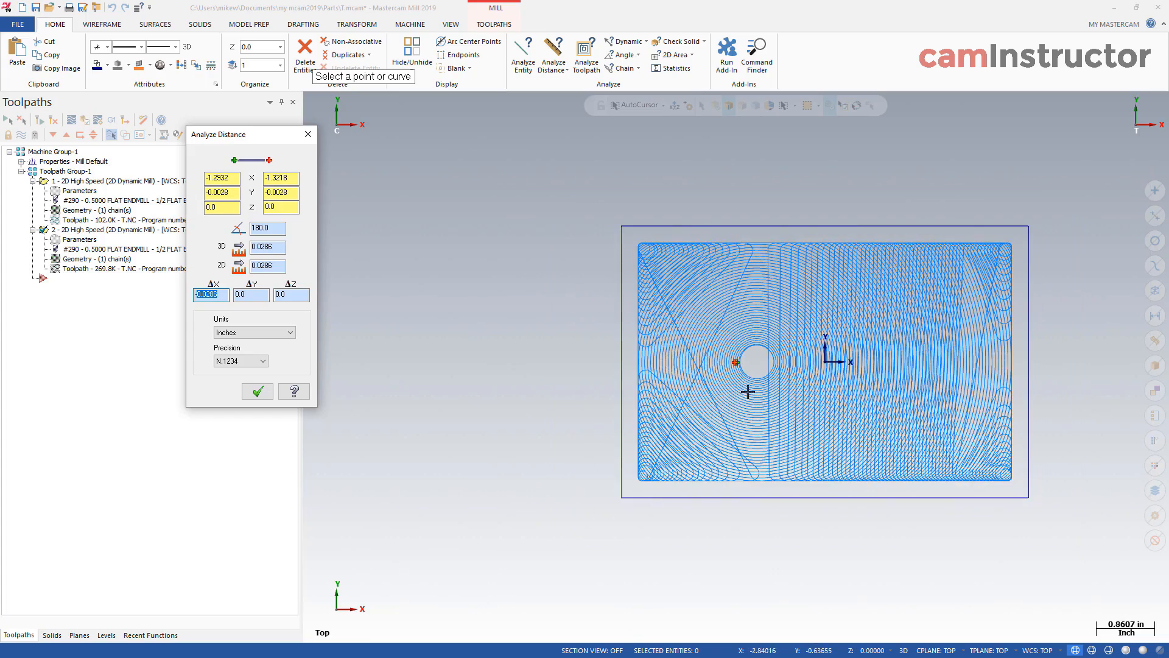
pyautogui.scroll(3, 1025, 323)
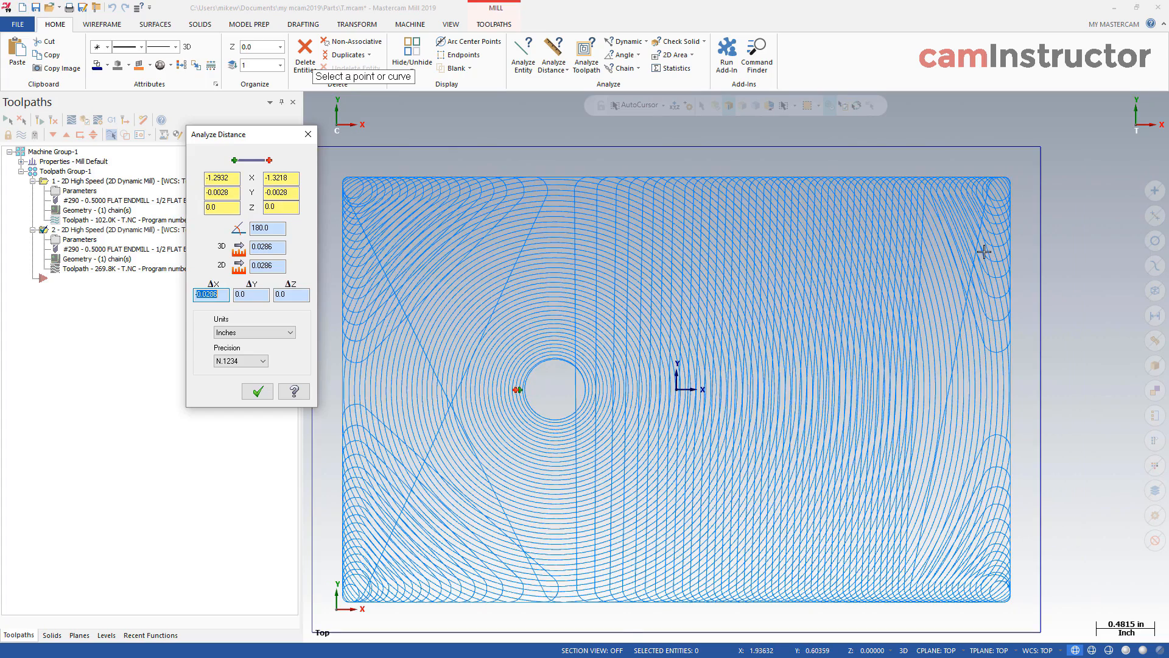
pyautogui.scroll(5, 1010, 393)
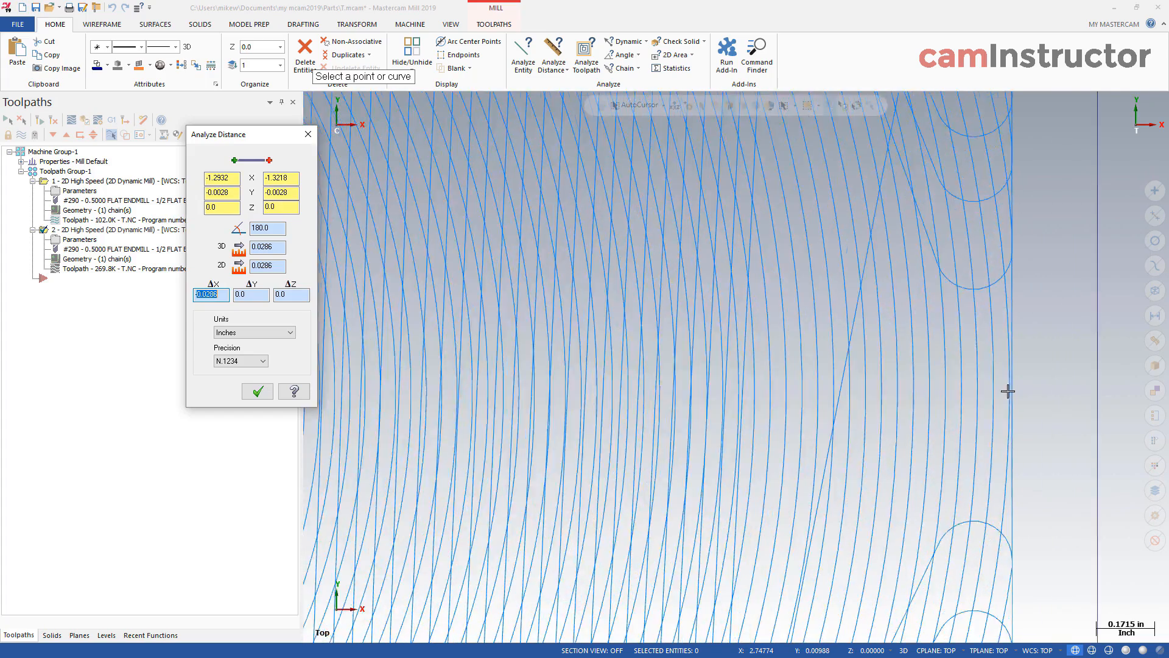
pyautogui.scroll(4, 974, 392)
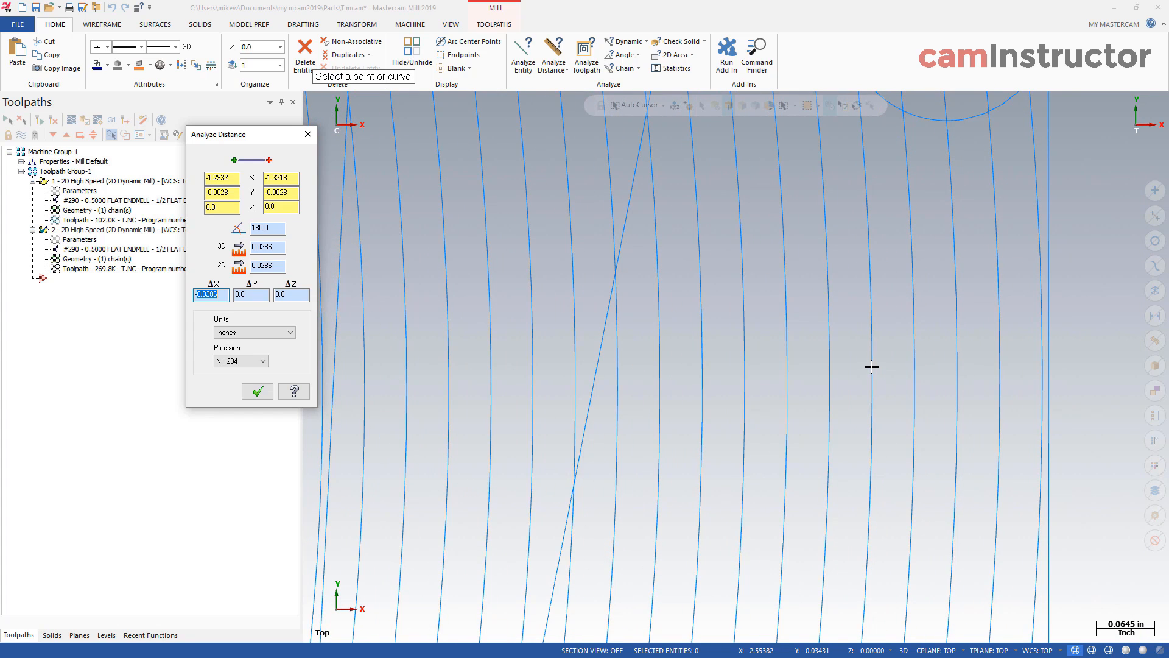
pyautogui.click(871, 364)
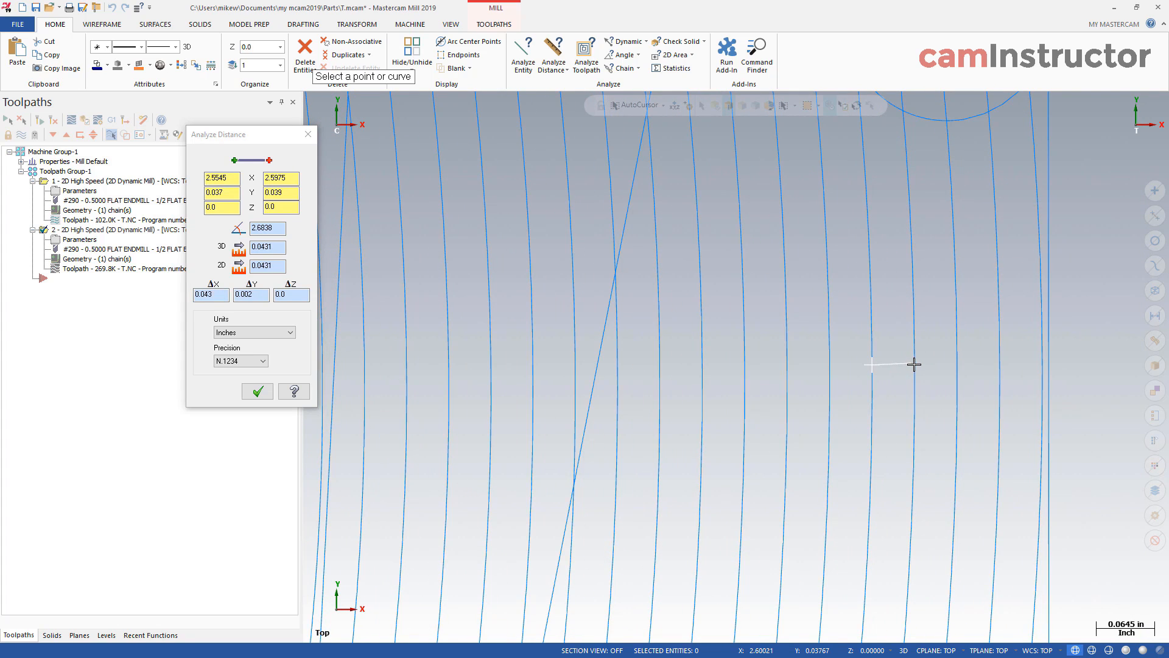
pyautogui.click(915, 364)
pyautogui.doubleClick(207, 294)
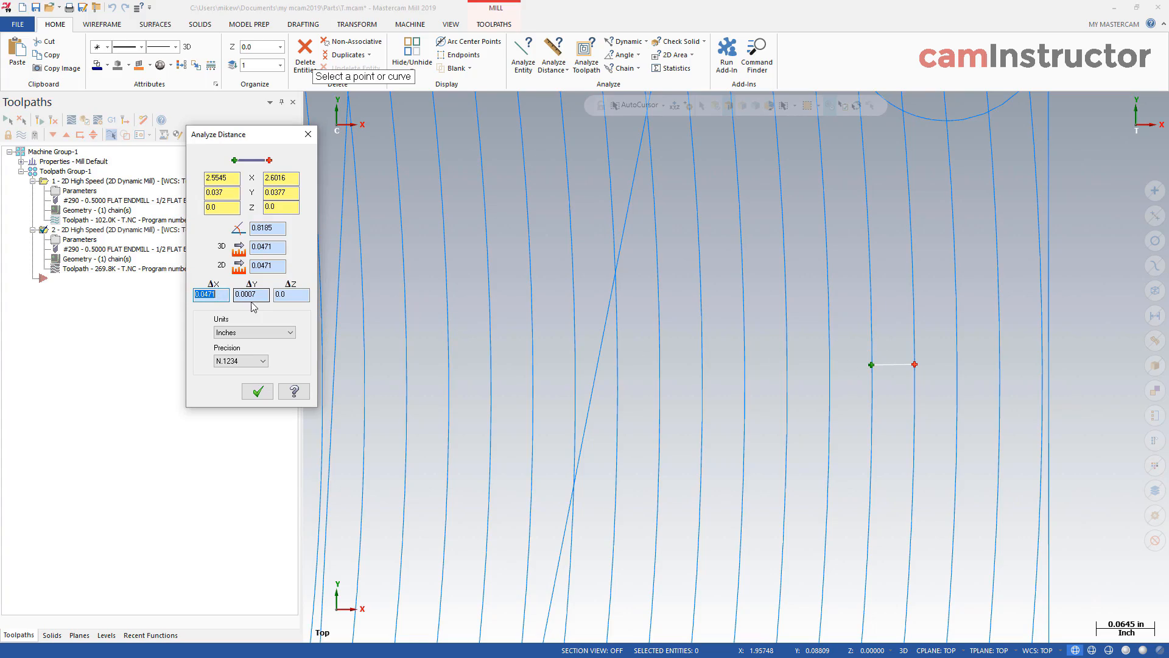
pyautogui.scroll(-10, 887, 347)
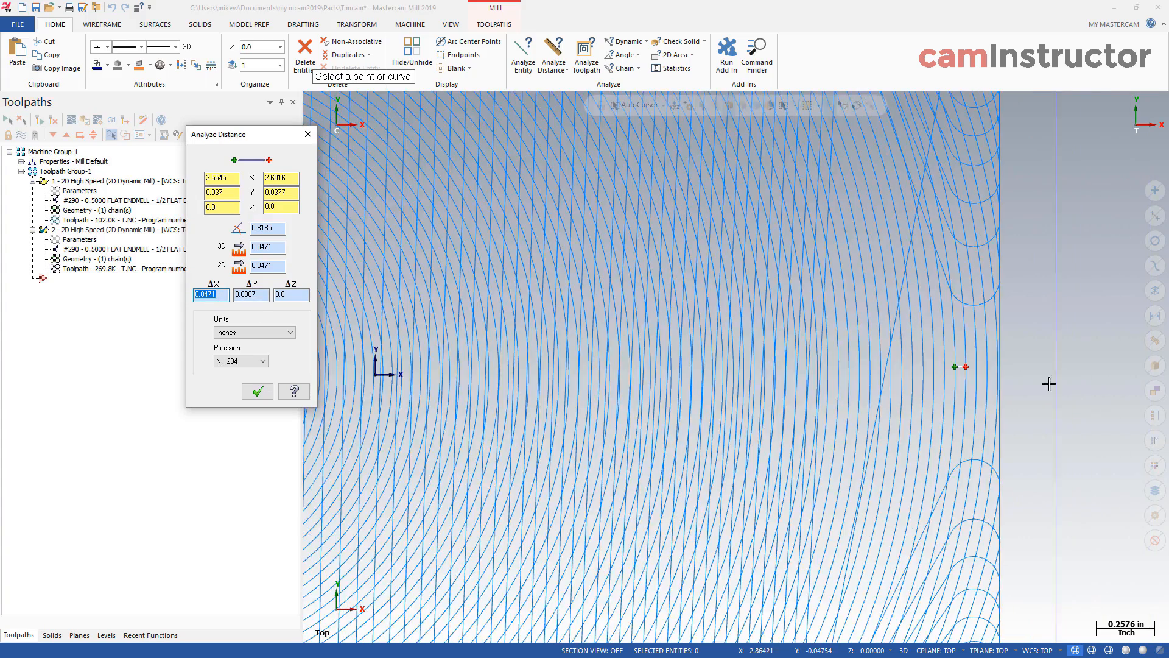
pyautogui.scroll(1, 1053, 388)
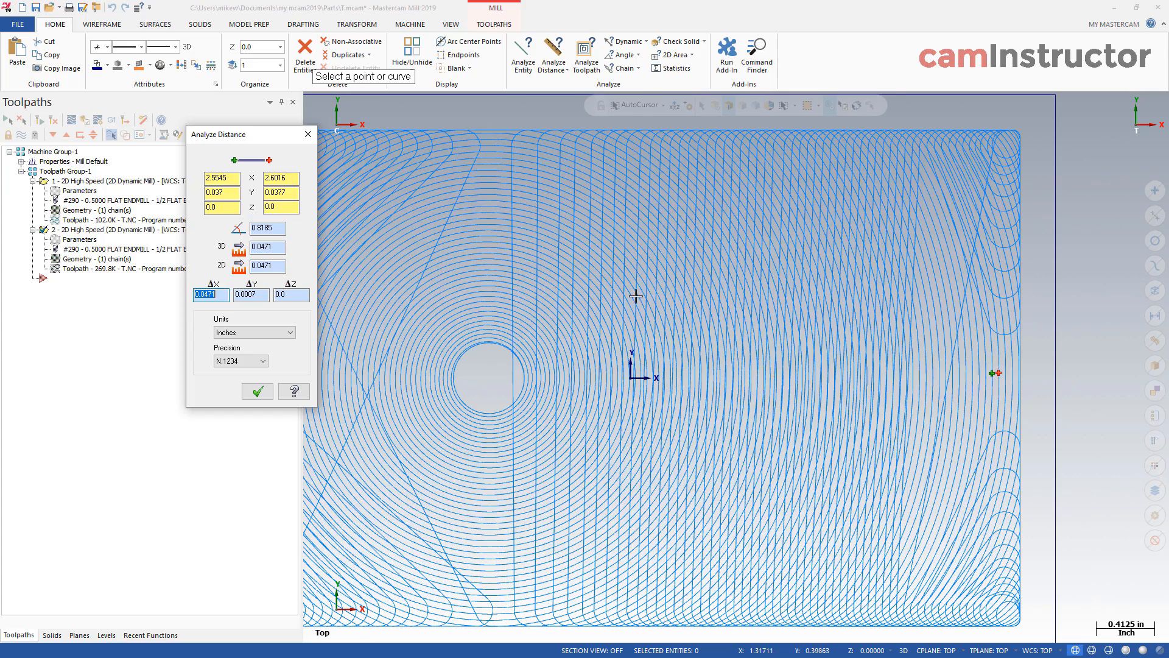
pyautogui.click(308, 135)
# Step: Select both operations in the toolpath group and hide their toolpaths so only the rectangle is displayed
pyautogui.scroll(-3, 857, 334)
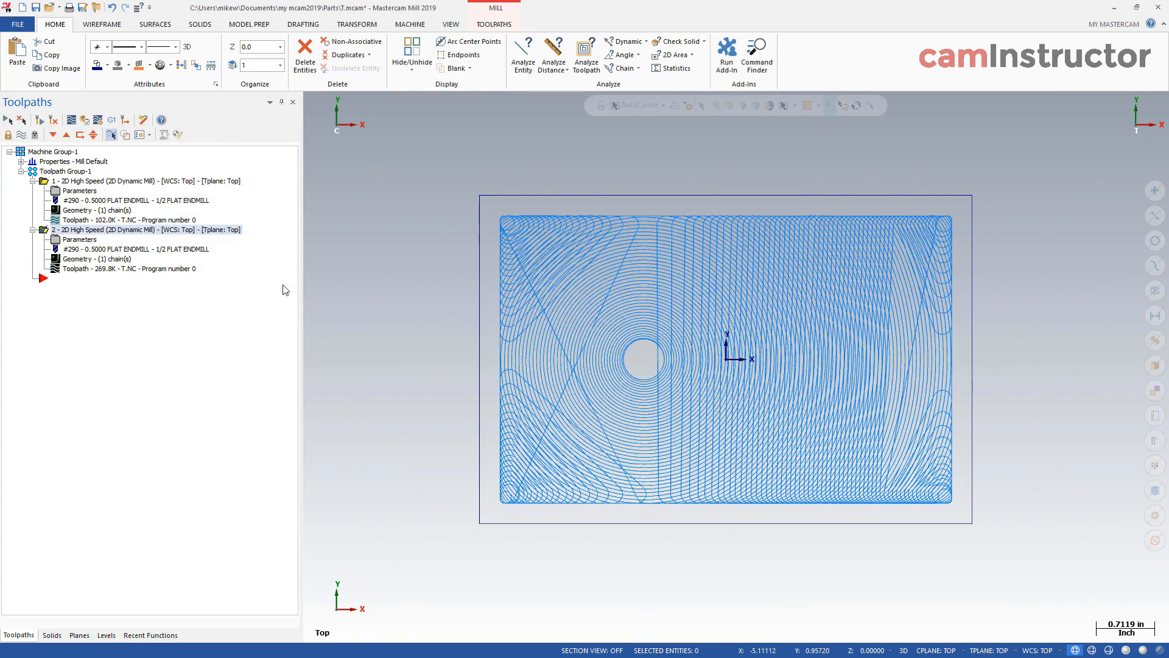
pyautogui.click(93, 182)
pyautogui.click(68, 174)
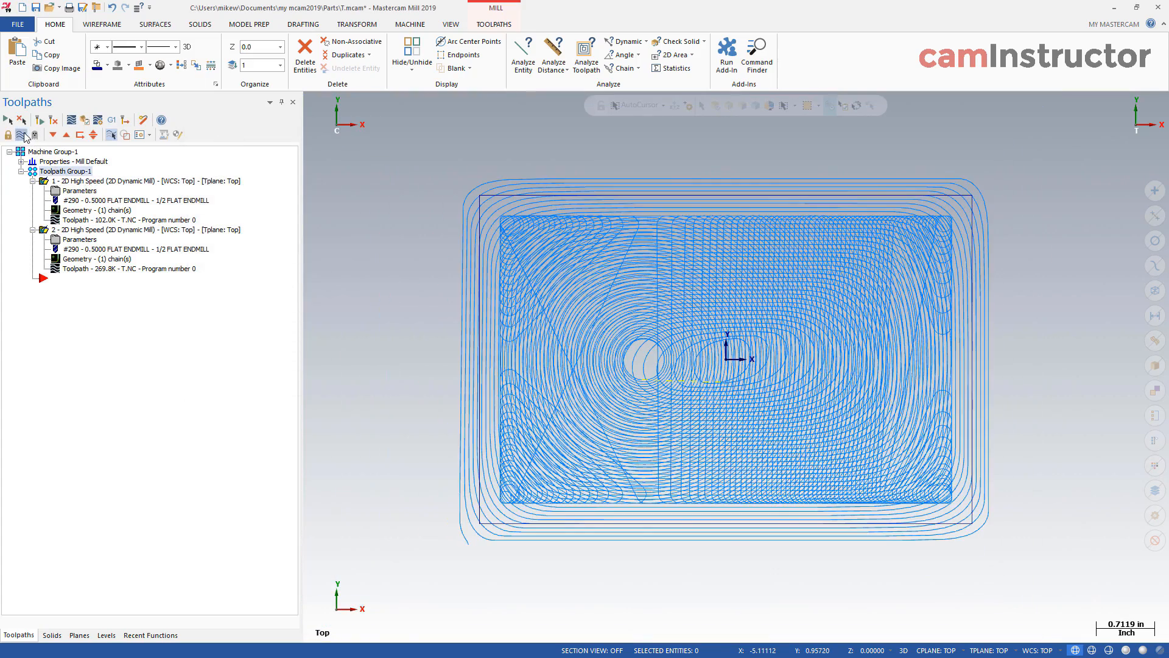
pyautogui.click(21, 135)
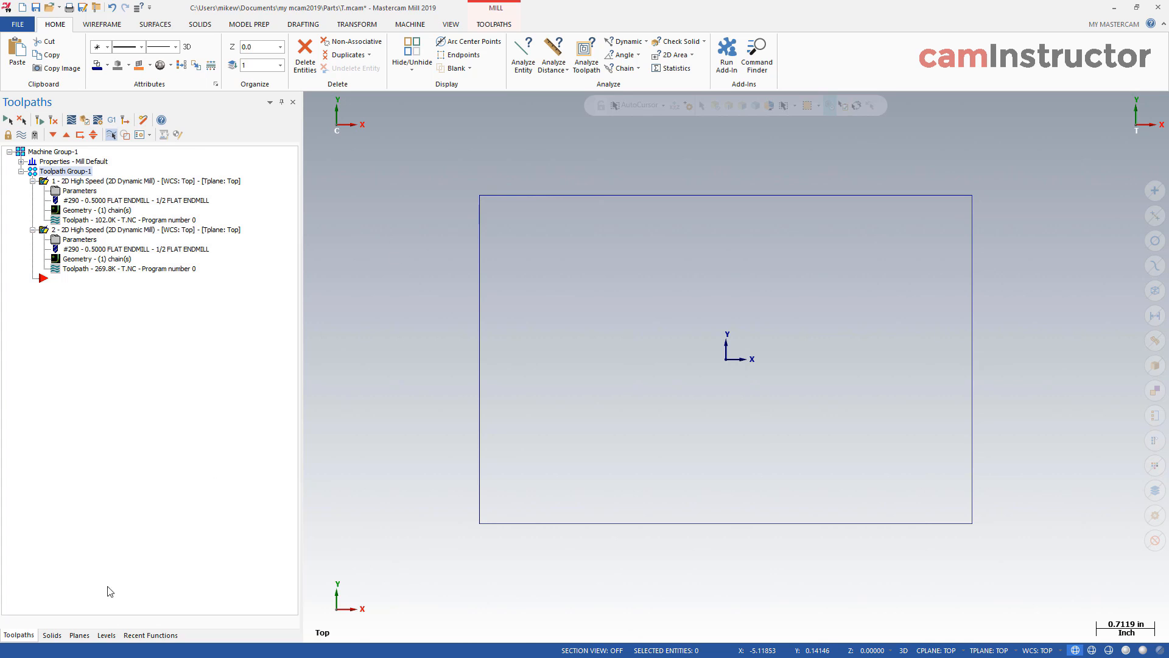
# Step: Add level 2 to the level list and name level 1 "Cutting Geometry"
pyautogui.click(107, 635)
pyautogui.click(8, 120)
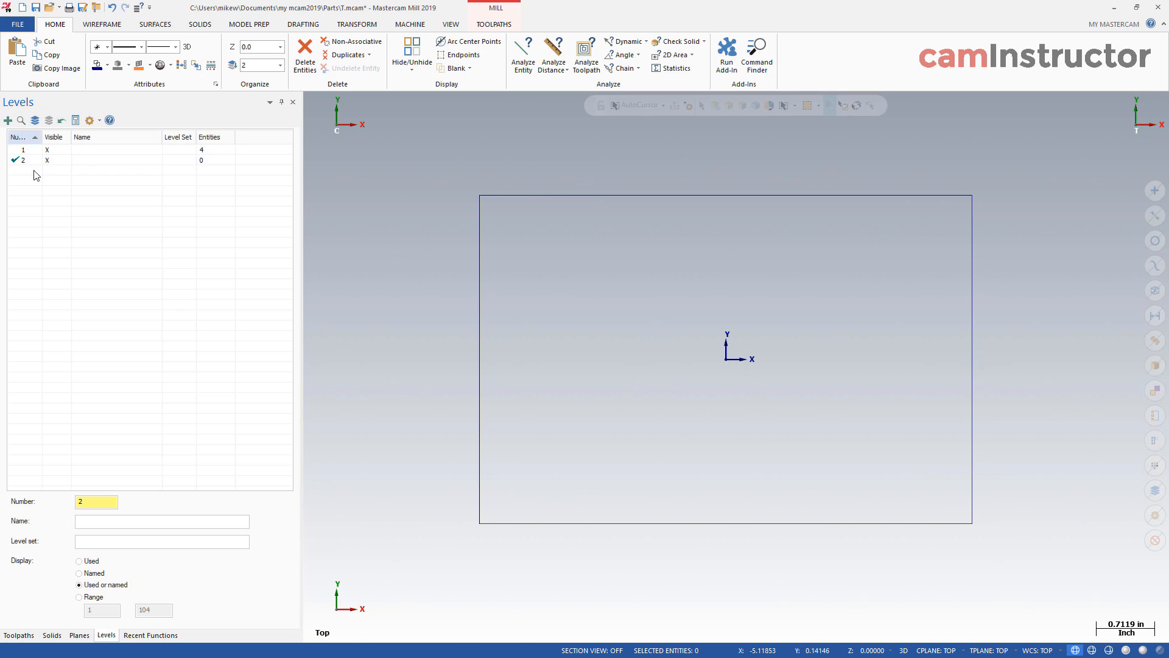
pyautogui.doubleClick(93, 150)
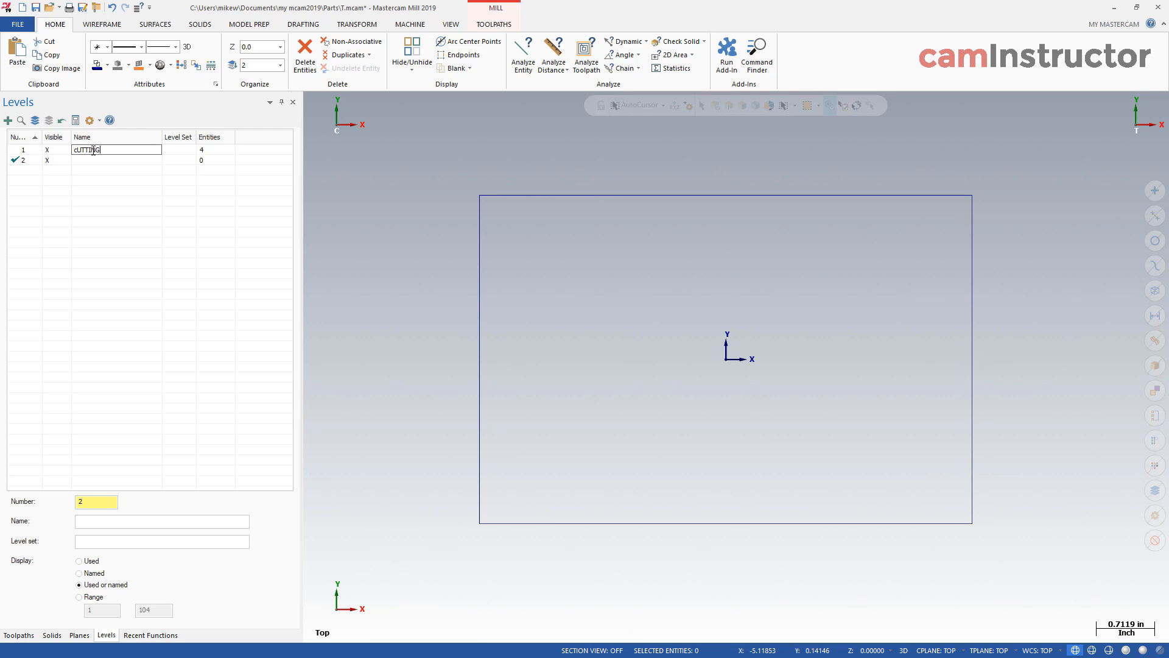
pyautogui.press('BackSpace')
pyautogui.press('BackSpace')
pyautogui.press('BackSpace')
pyautogui.press('BackSpace')
pyautogui.press('BackSpace')
pyautogui.press('BackSpace')
pyautogui.press('BackSpace')
# Step: Name level 2 "Tool Angle" and hide the Cutting Geometry level
pyautogui.doubleClick(93, 161)
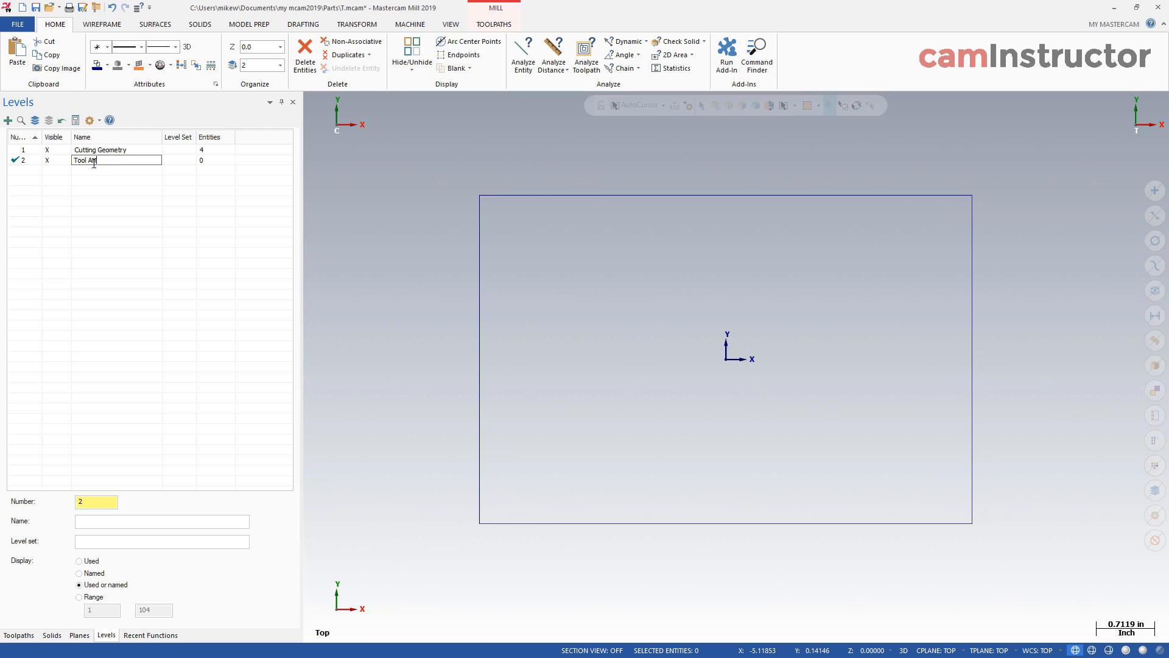
pyautogui.click(117, 193)
pyautogui.click(48, 149)
pyautogui.click(122, 160)
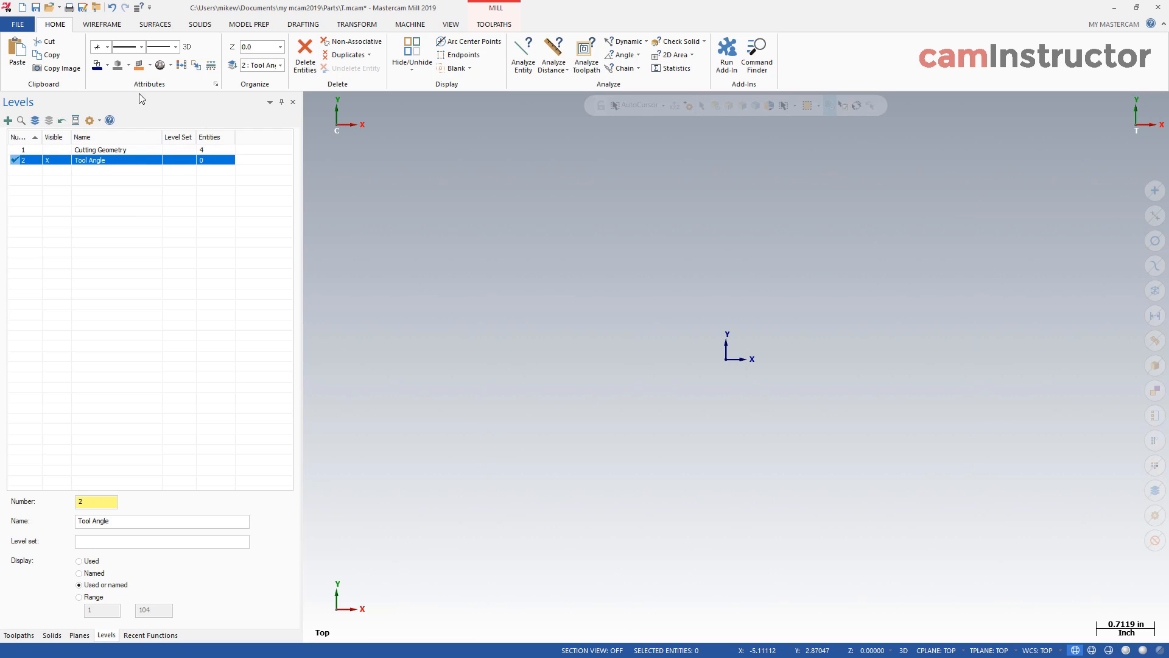
# Step: Draw a circle of 0.5 in diameter centred on the origin
pyautogui.click(102, 26)
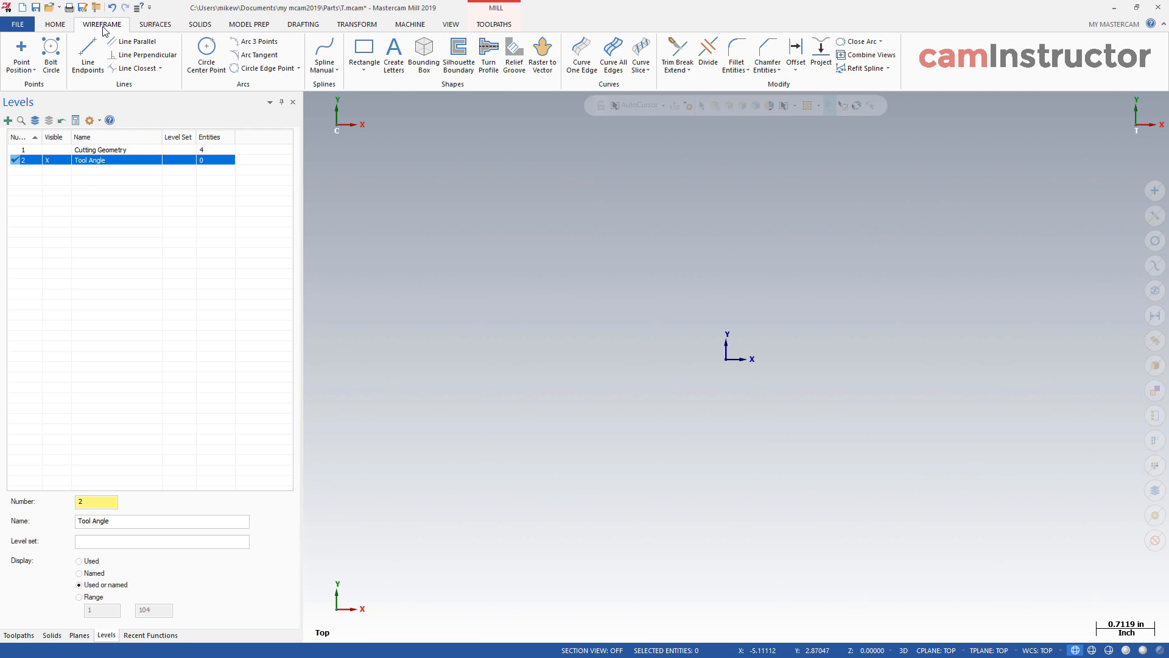
pyautogui.click(206, 53)
pyautogui.scroll(-1, 453, 280)
pyautogui.scroll(1, 710, 404)
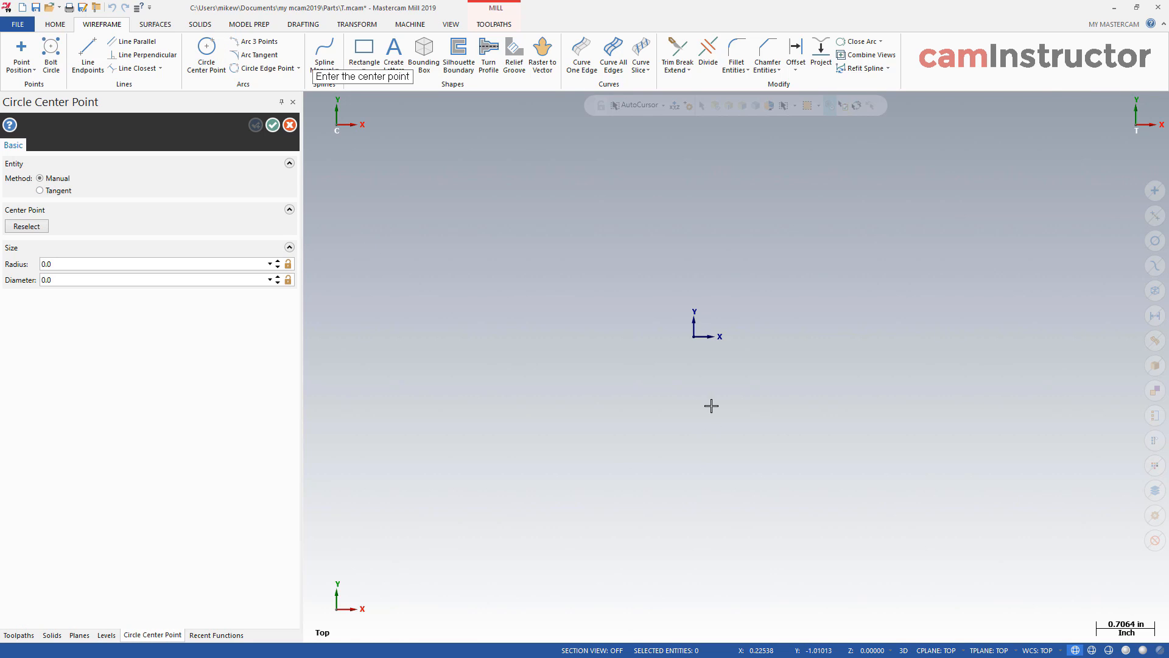
pyautogui.click(694, 336)
pyautogui.click(789, 277)
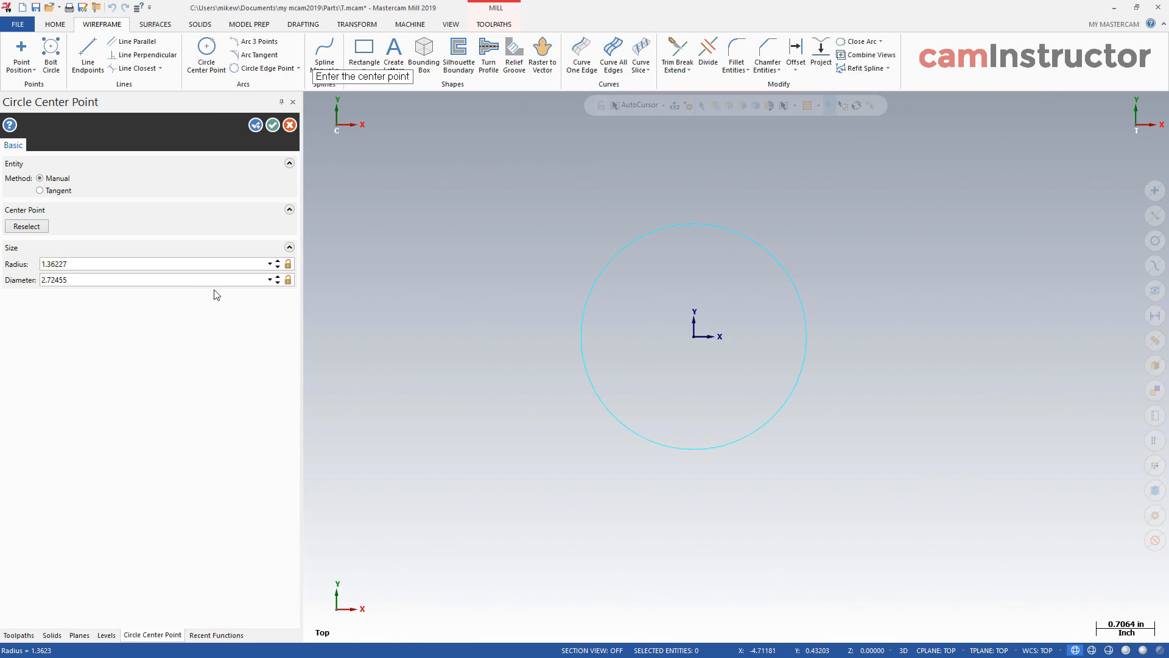
pyautogui.click(140, 266)
pyautogui.click(137, 282)
pyautogui.write('0.5')
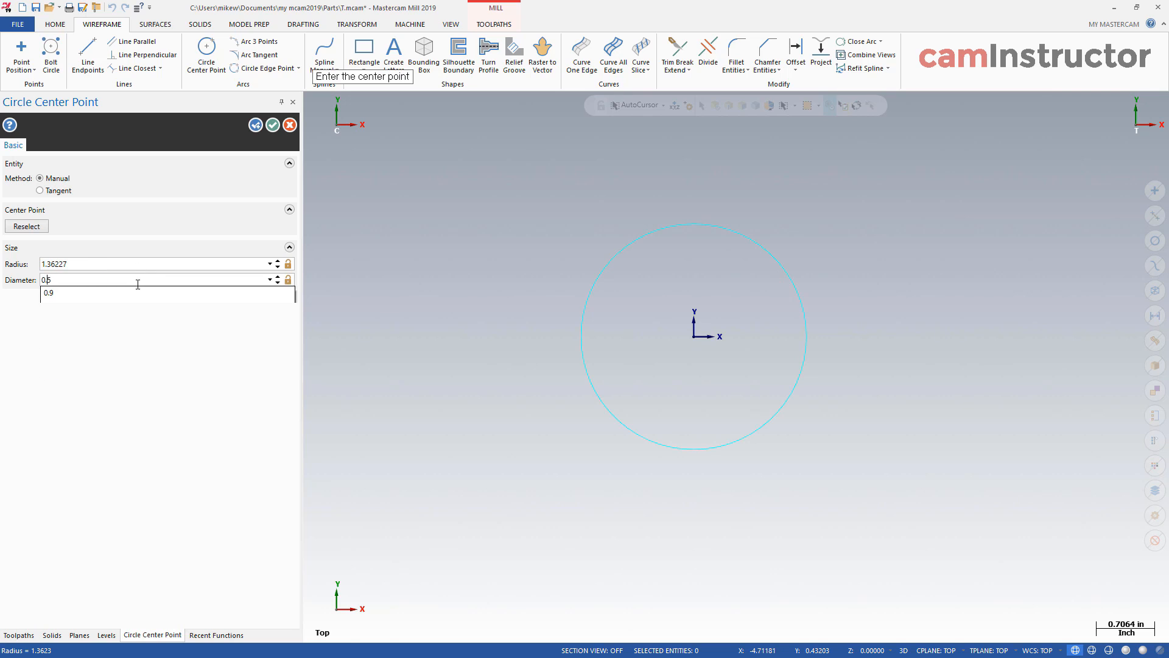
pyautogui.press('Return')
pyautogui.scroll(6, 706, 344)
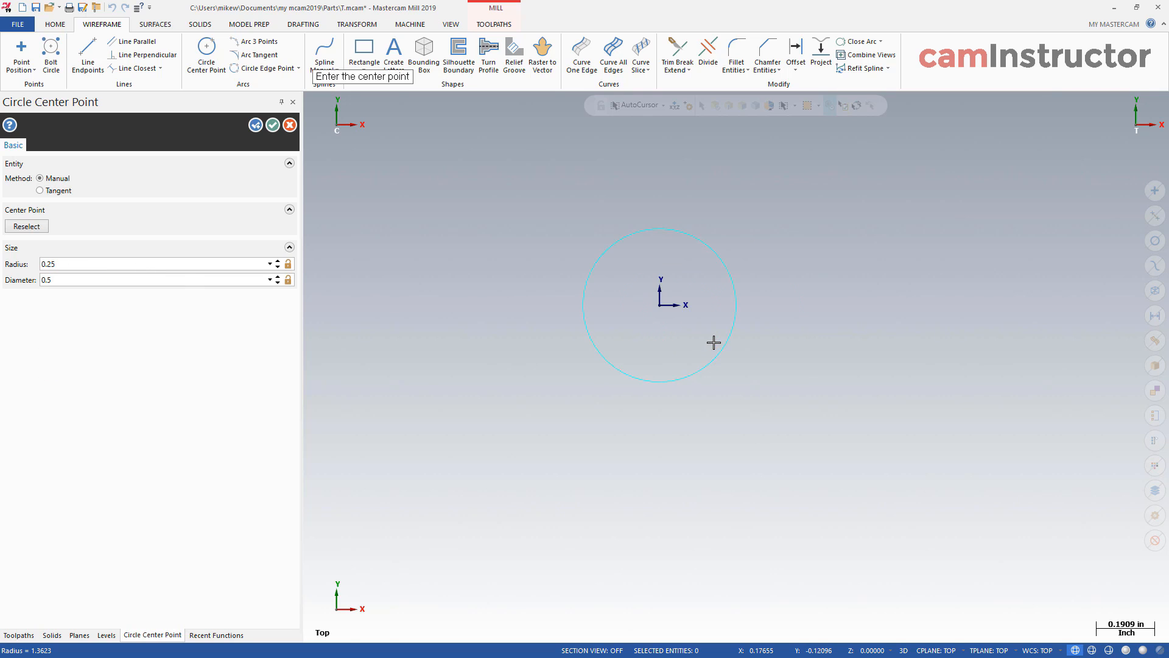
# Step: Draw two horizontal tangent lines from the circle's lowest point, about 0.70 in to the left and about 0.75 in to the right
pyautogui.click(85, 49)
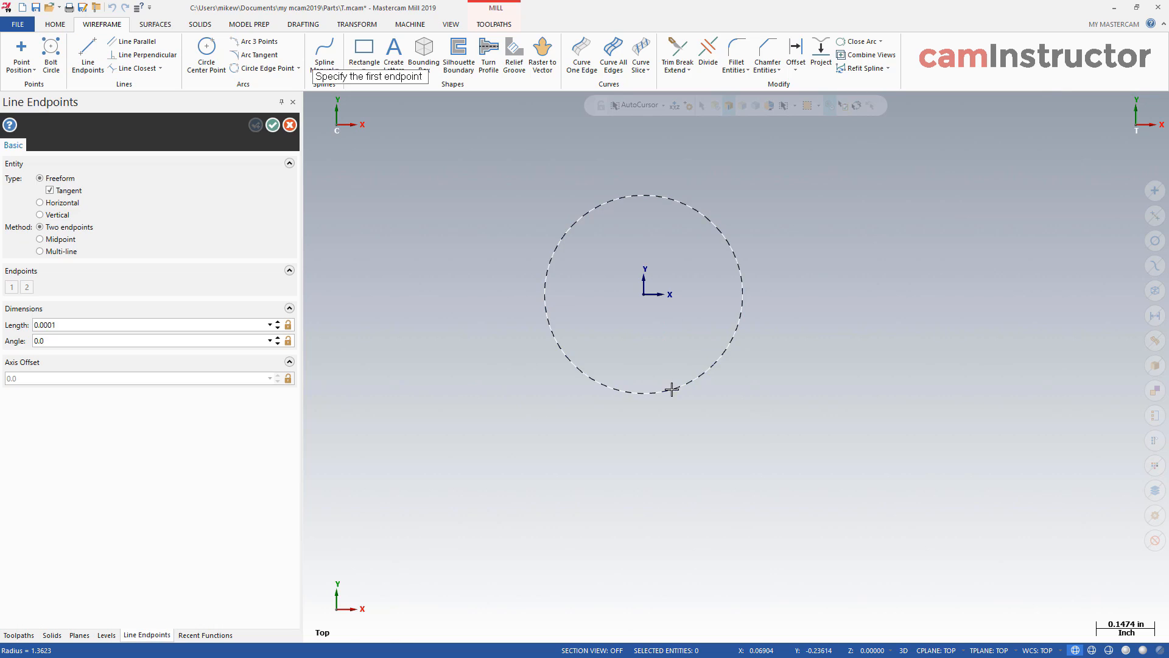
pyautogui.click(668, 392)
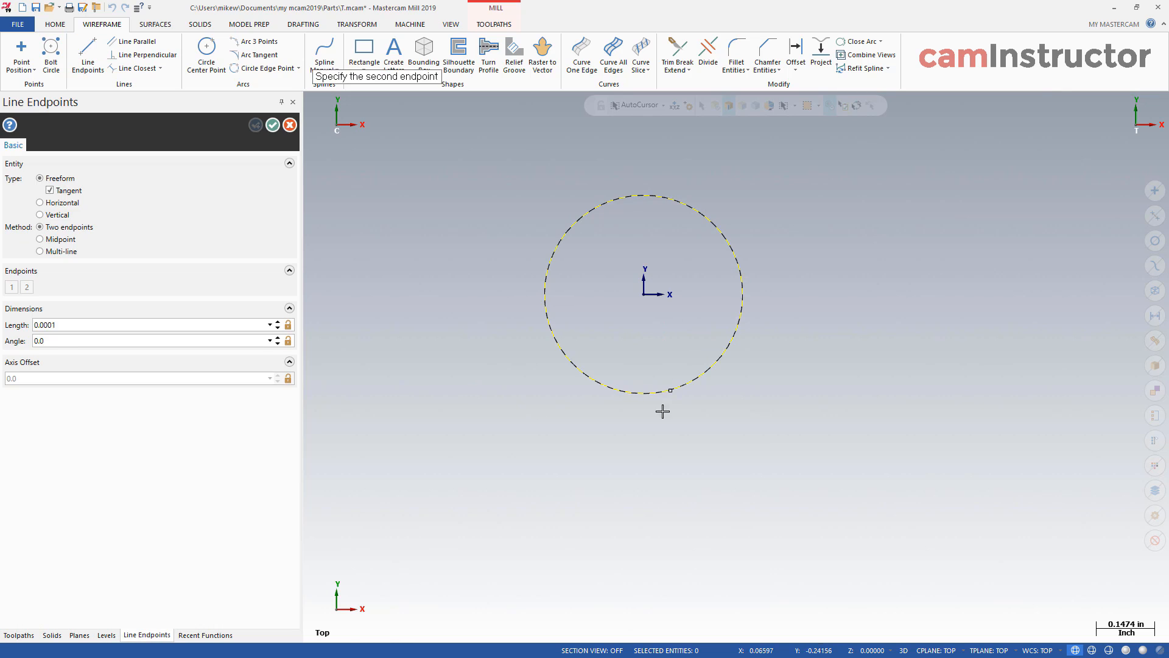
pyautogui.click(364, 391)
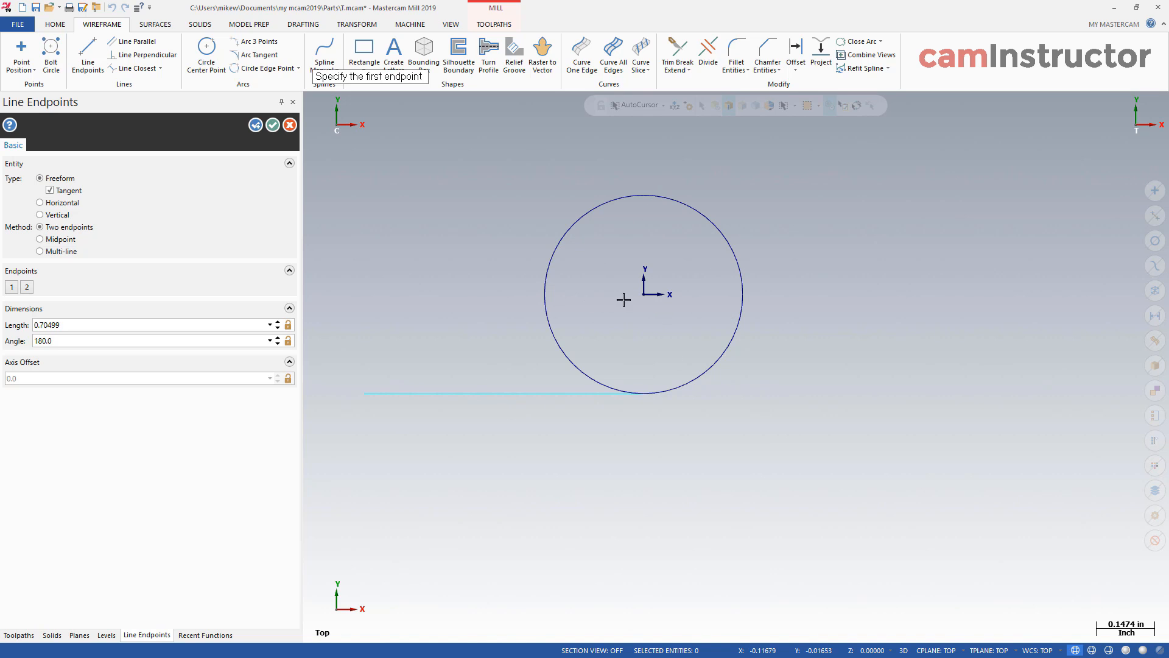
pyautogui.scroll(-5, 463, 356)
pyautogui.scroll(7, 828, 390)
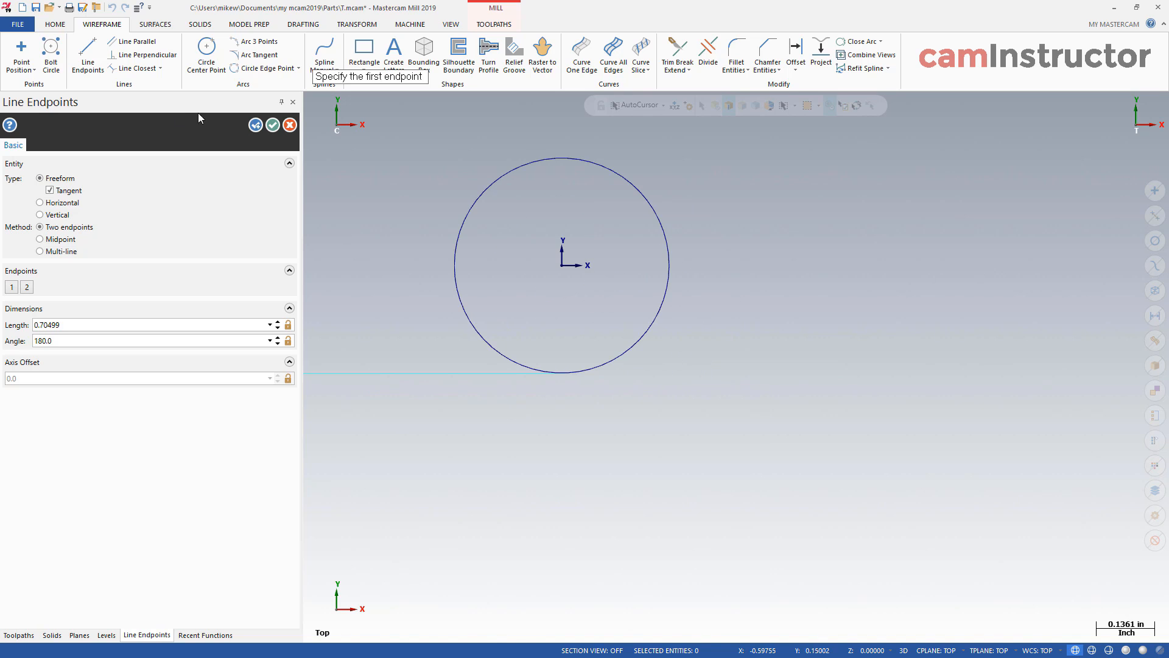
pyautogui.click(572, 377)
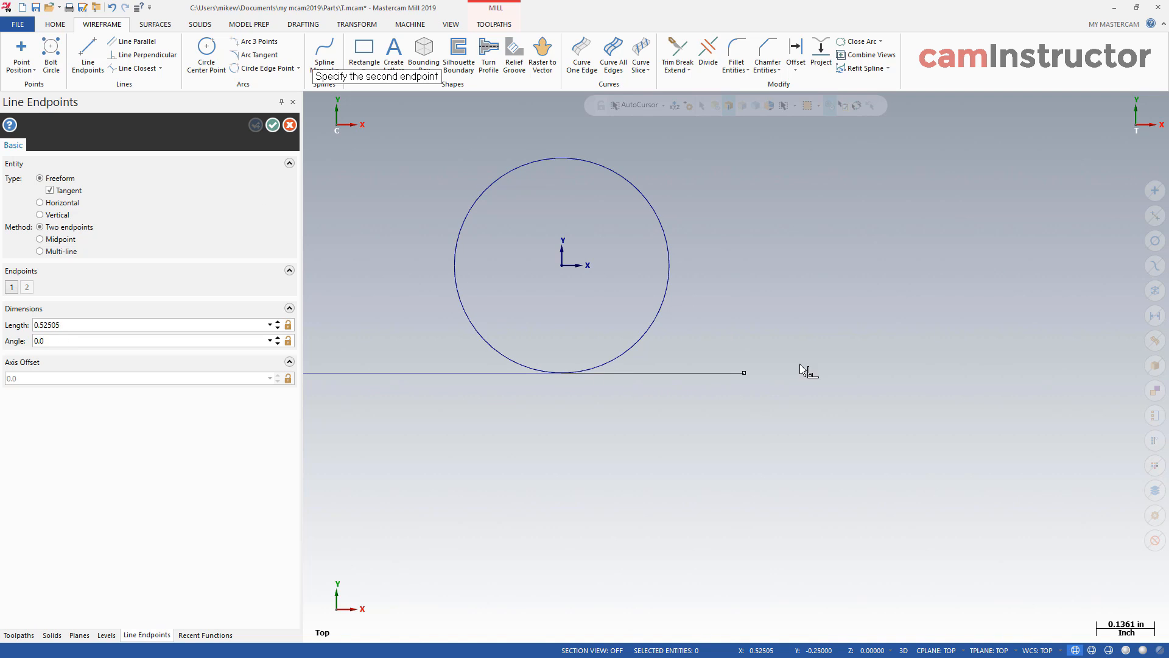
pyautogui.click(887, 377)
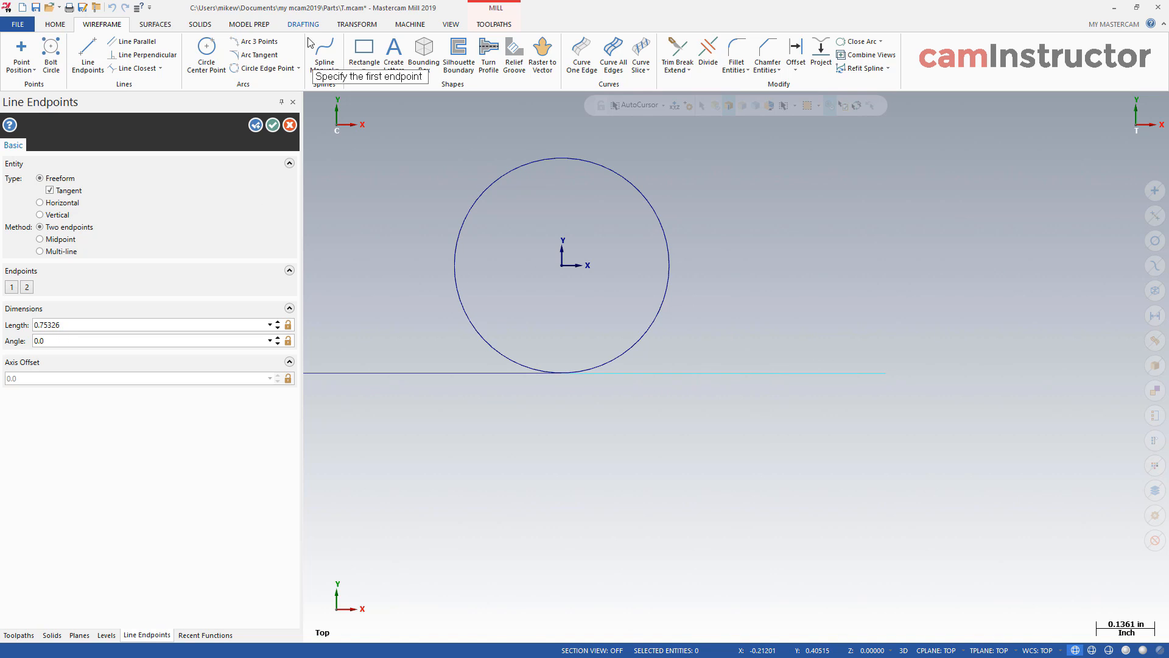
# Step: Create a parallel line 0.05 in above the right-hand tangent line and remove the original right-hand line
pyautogui.click(135, 41)
pyautogui.click(741, 372)
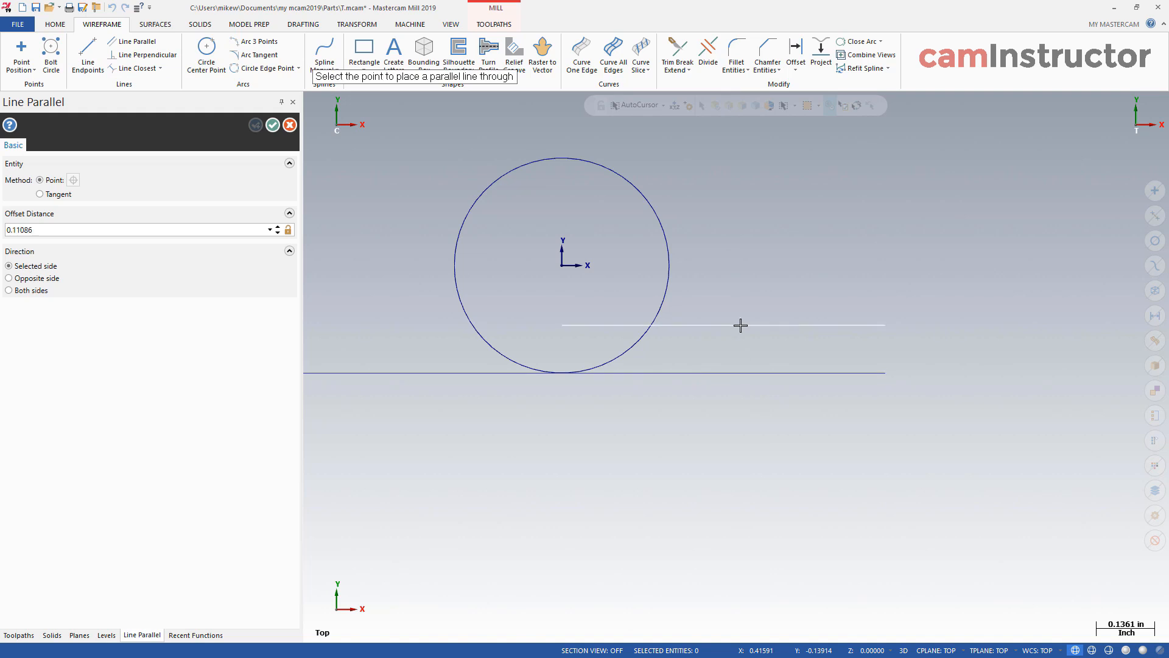
pyautogui.click(740, 325)
pyautogui.write('0.05')
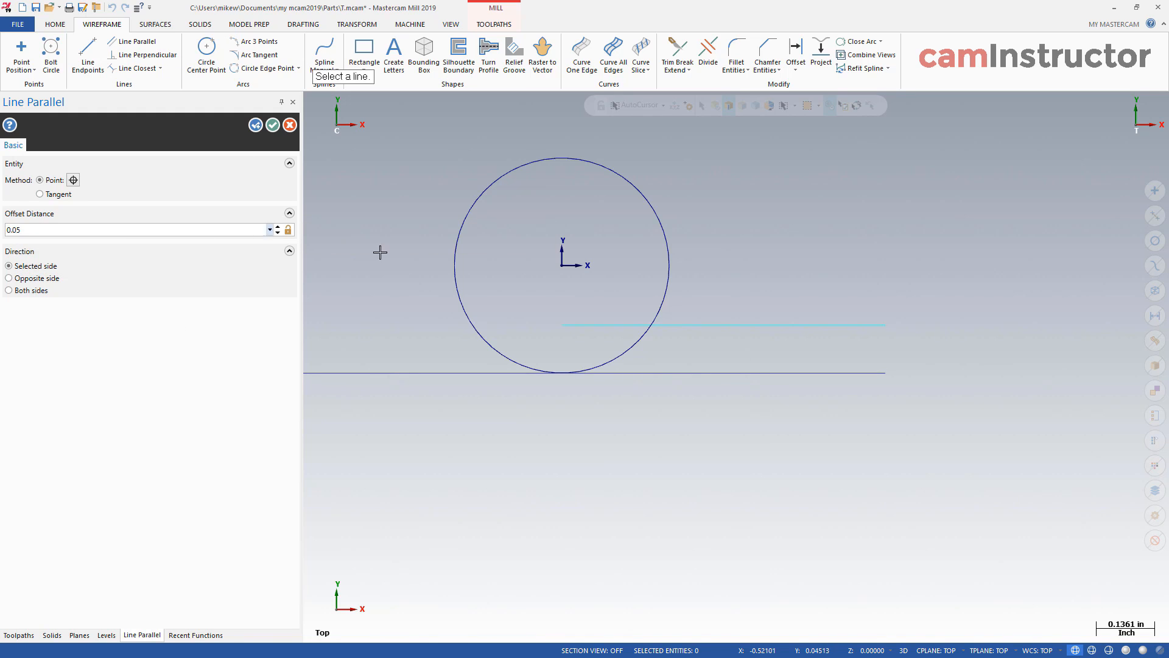
pyautogui.click(272, 125)
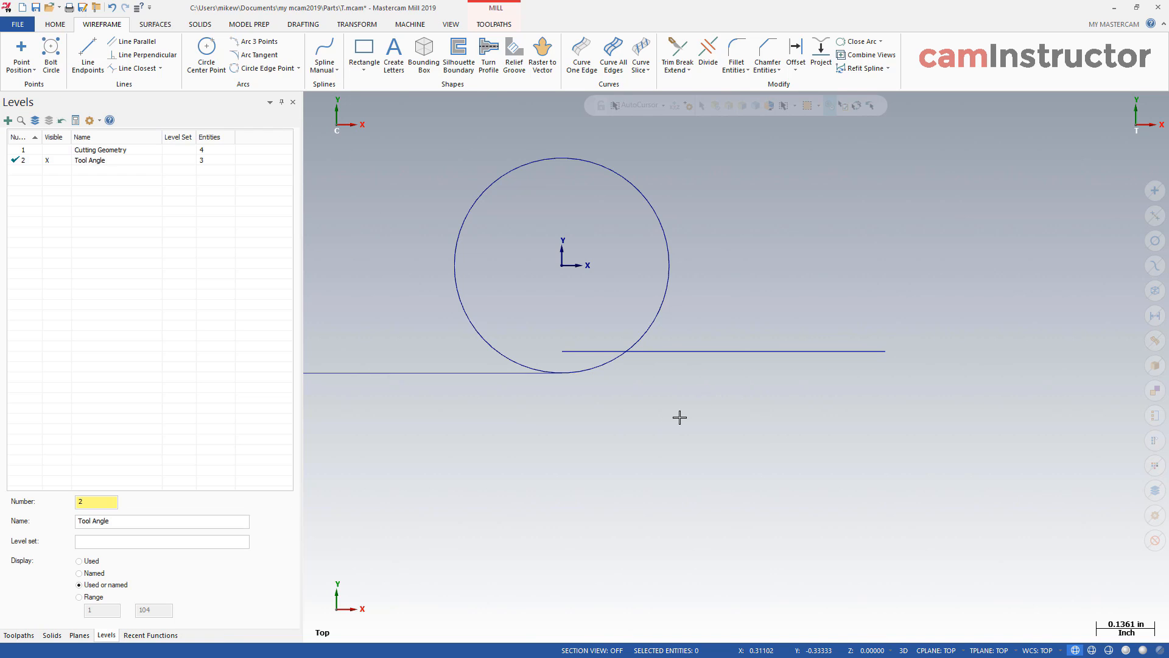
# Step: Trim away the portion of the upper parallel line inside the circle with Divide
pyautogui.scroll(1, 680, 417)
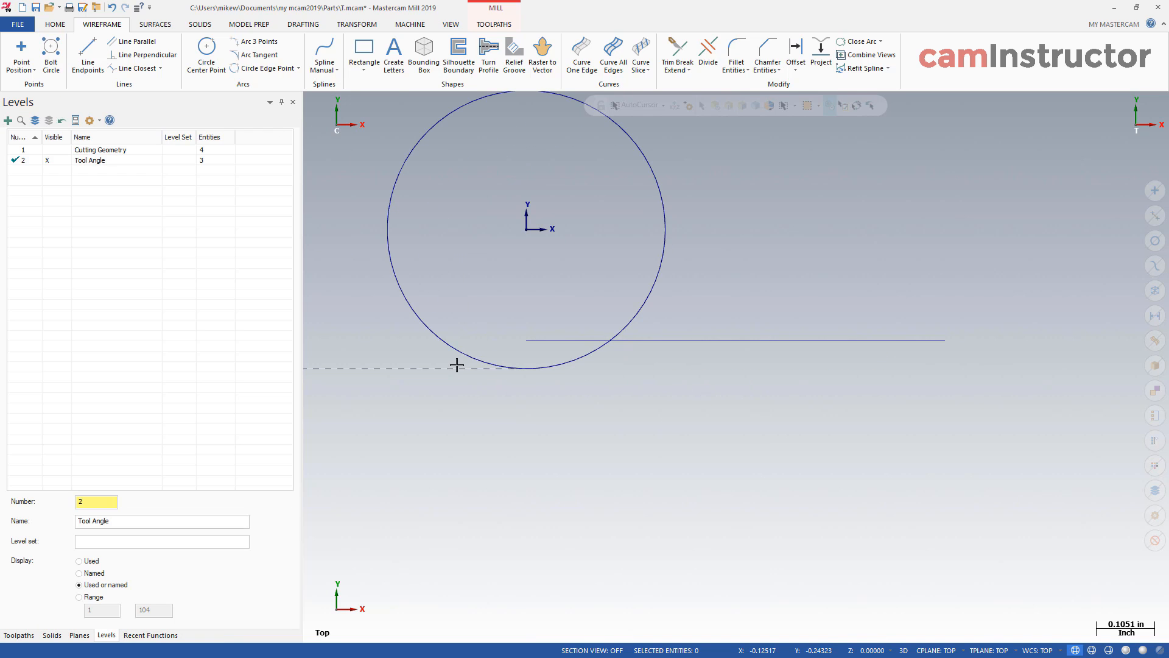
pyautogui.click(708, 51)
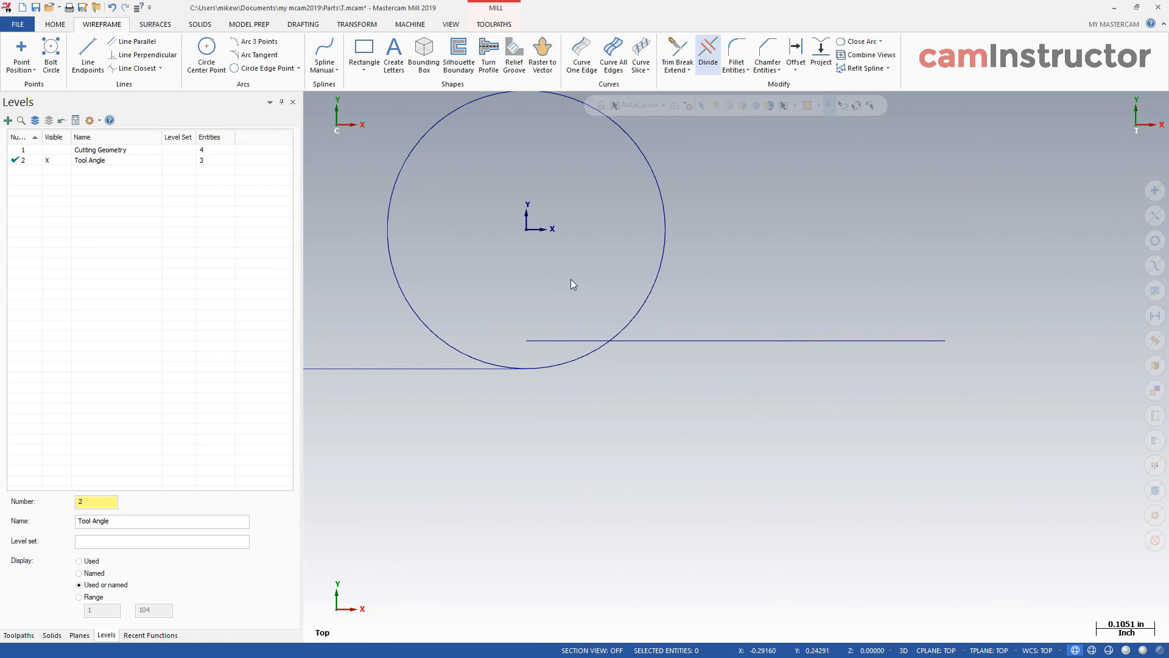
pyautogui.click(549, 335)
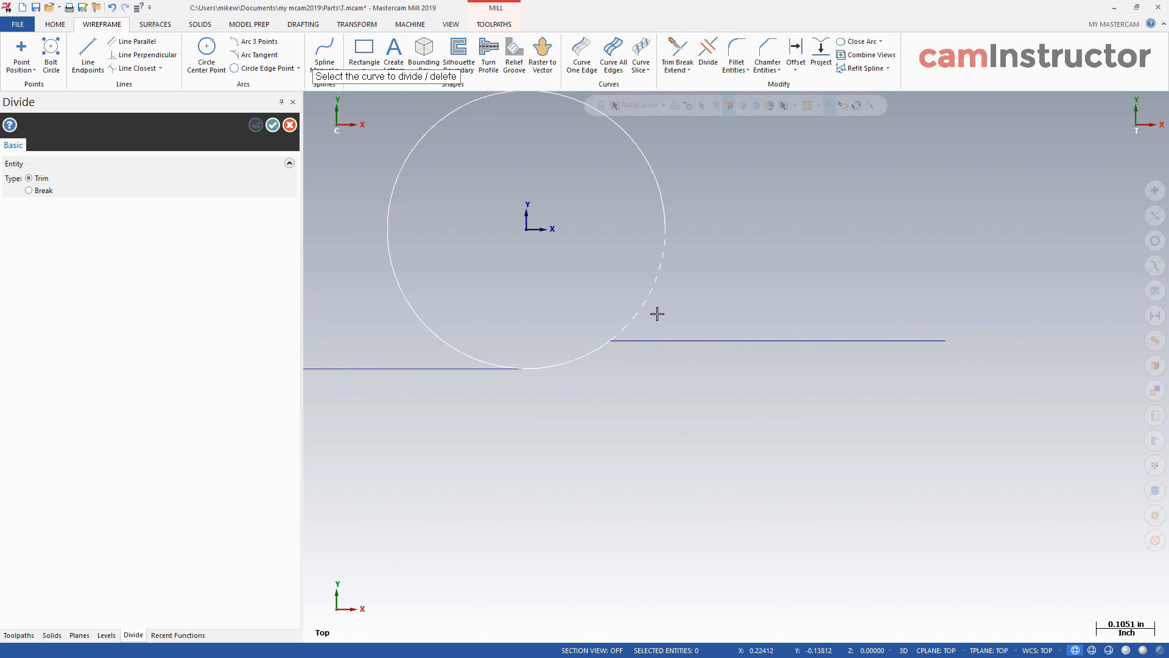
pyautogui.click(272, 125)
# Step: Draw two lines from the circle's centre, one to the upper horizontal line's end on the circle and one to the circle's lowest point
pyautogui.scroll(1, 718, 344)
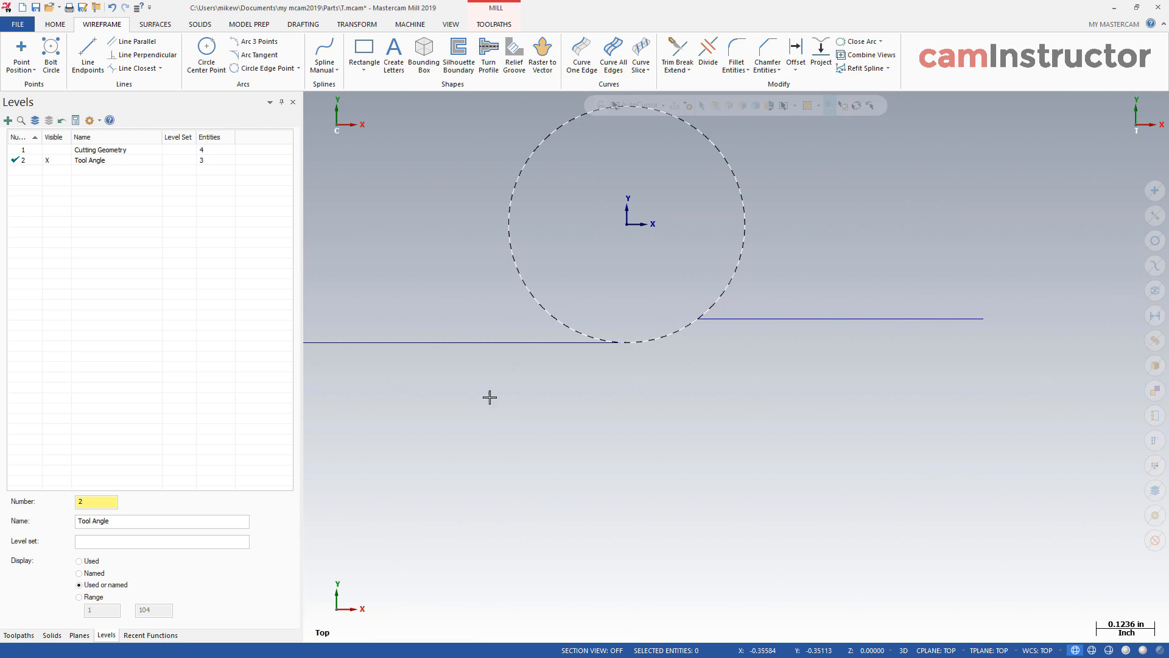
pyautogui.scroll(1, 835, 290)
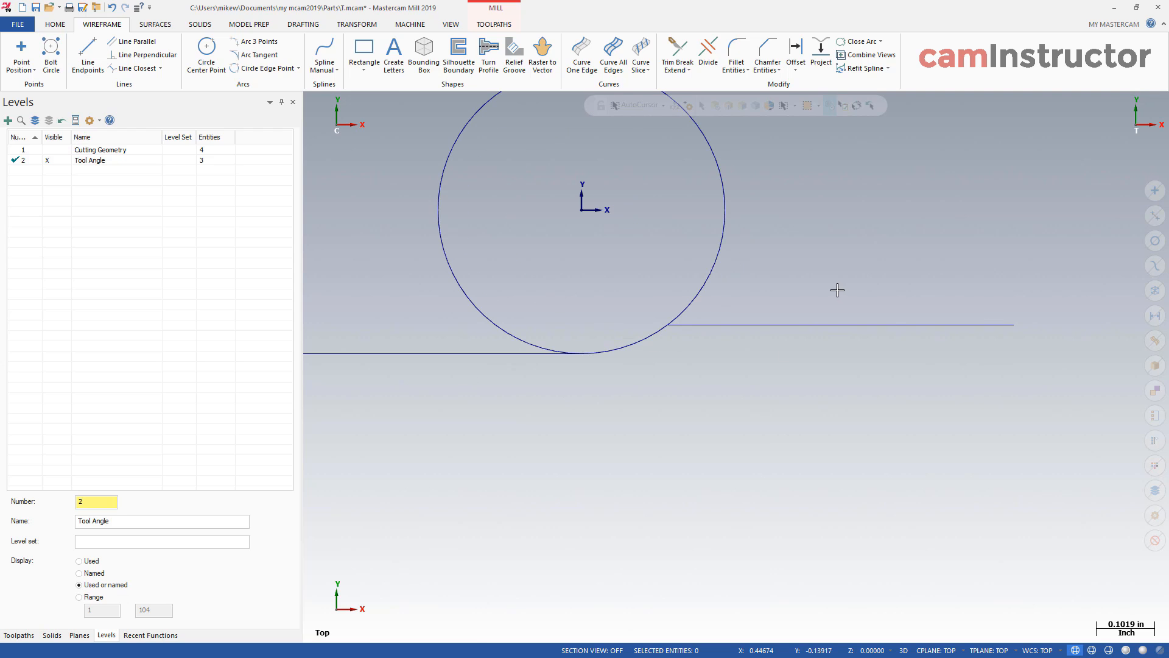
pyautogui.click(89, 52)
pyautogui.click(585, 216)
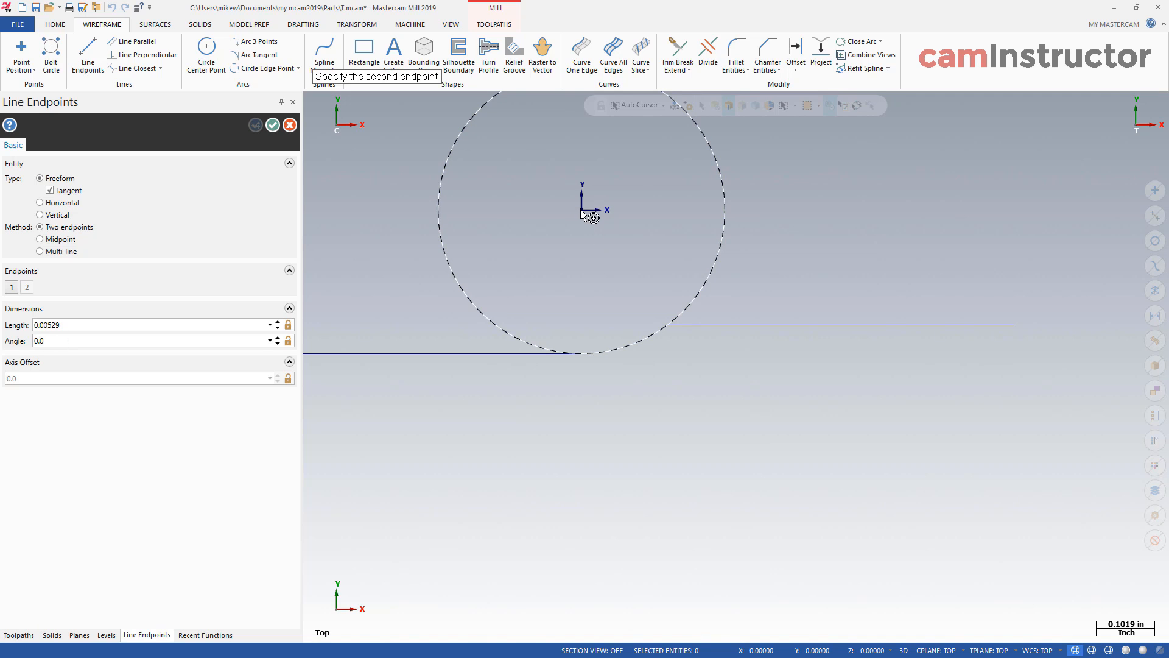
pyautogui.click(667, 325)
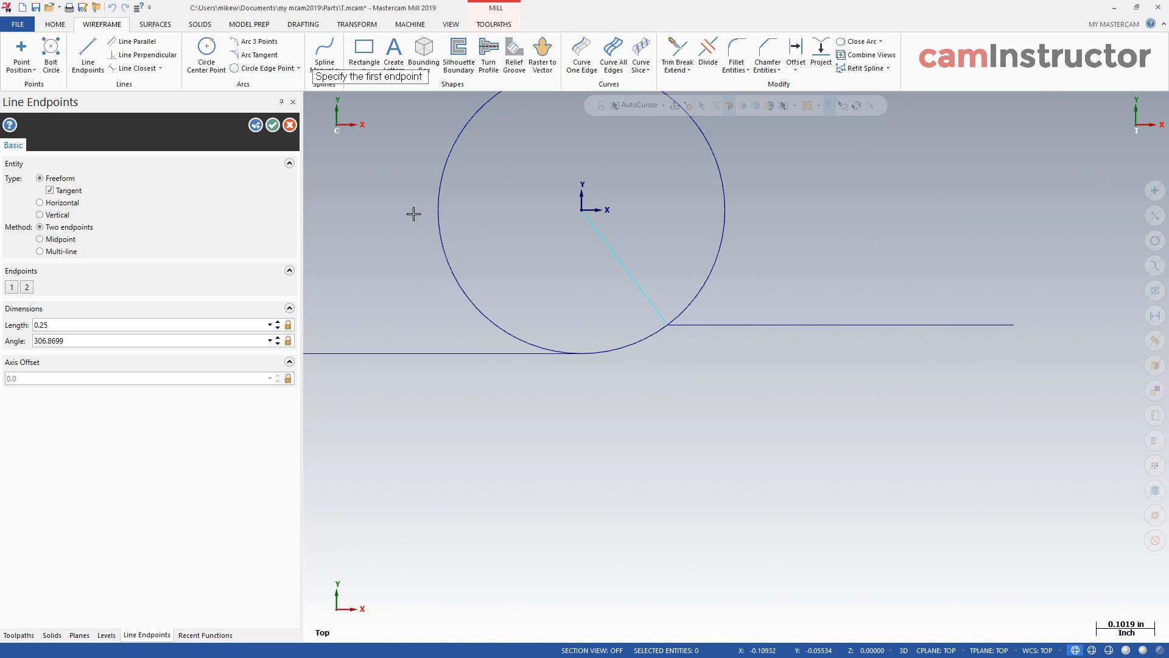
pyautogui.click(582, 210)
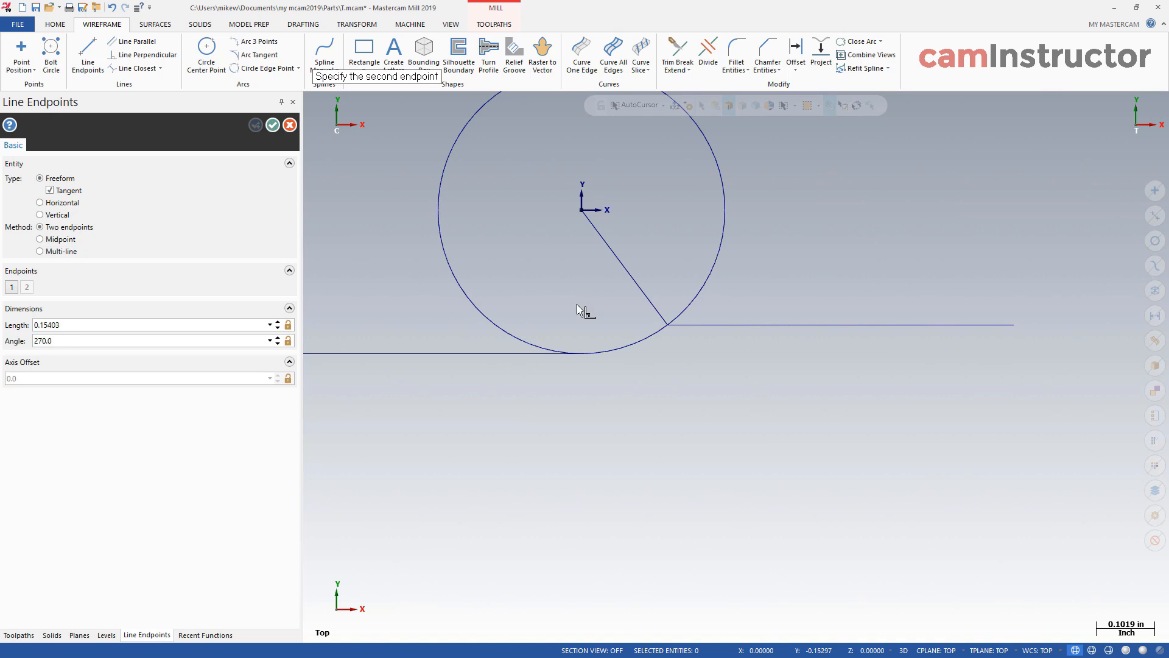
pyautogui.click(580, 352)
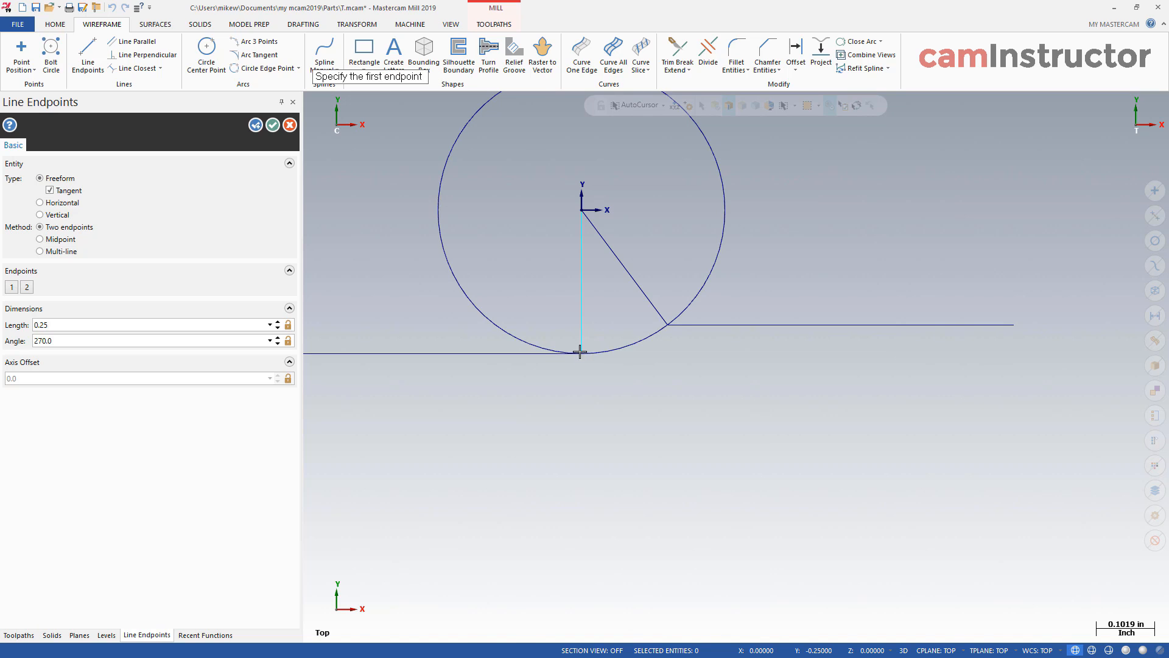
pyautogui.click(273, 124)
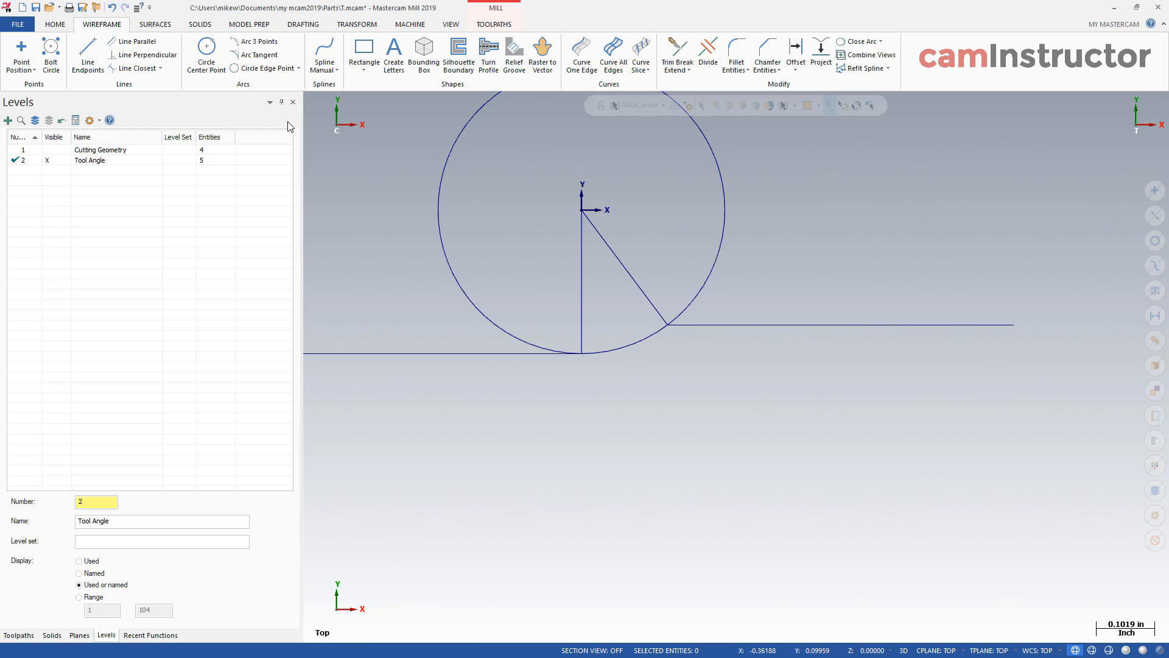
# Step: Create a small circle centred on the origin and trim it with Divide to an angle arc between the two radius lines
pyautogui.click(206, 51)
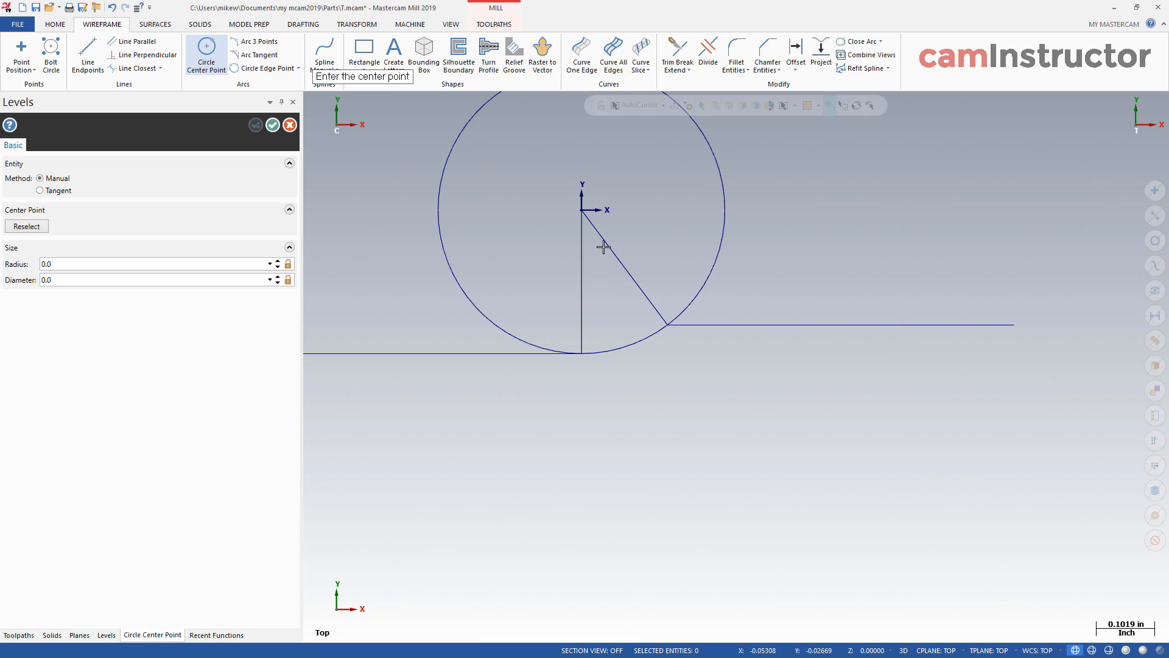
pyautogui.click(581, 210)
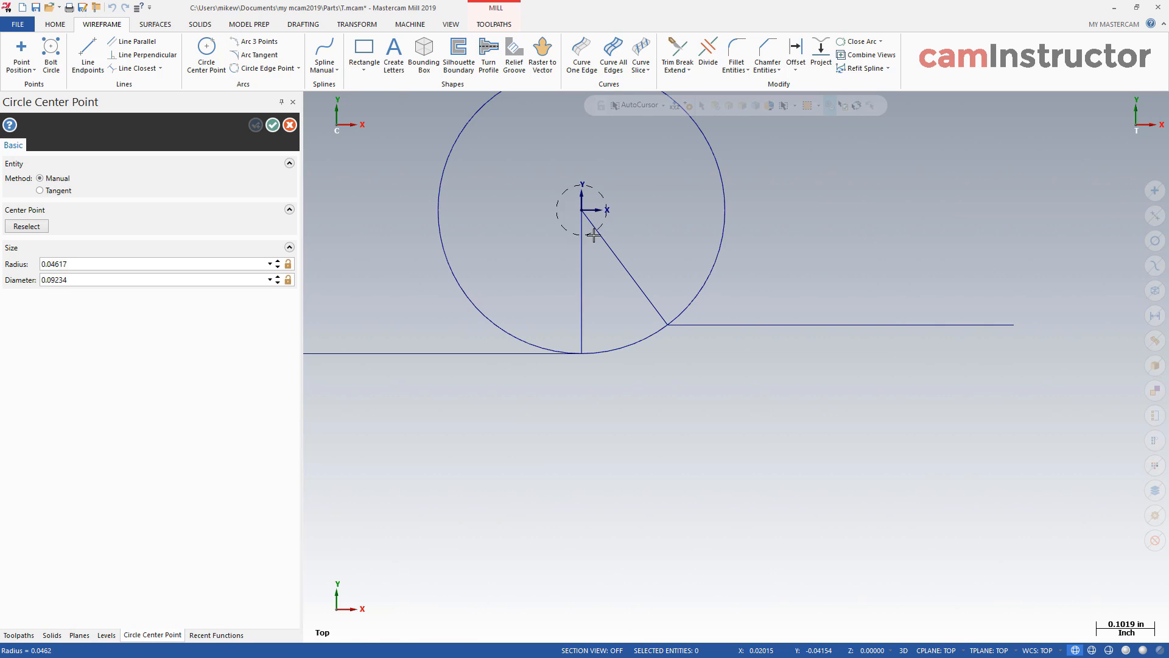
pyautogui.click(708, 52)
pyautogui.click(619, 198)
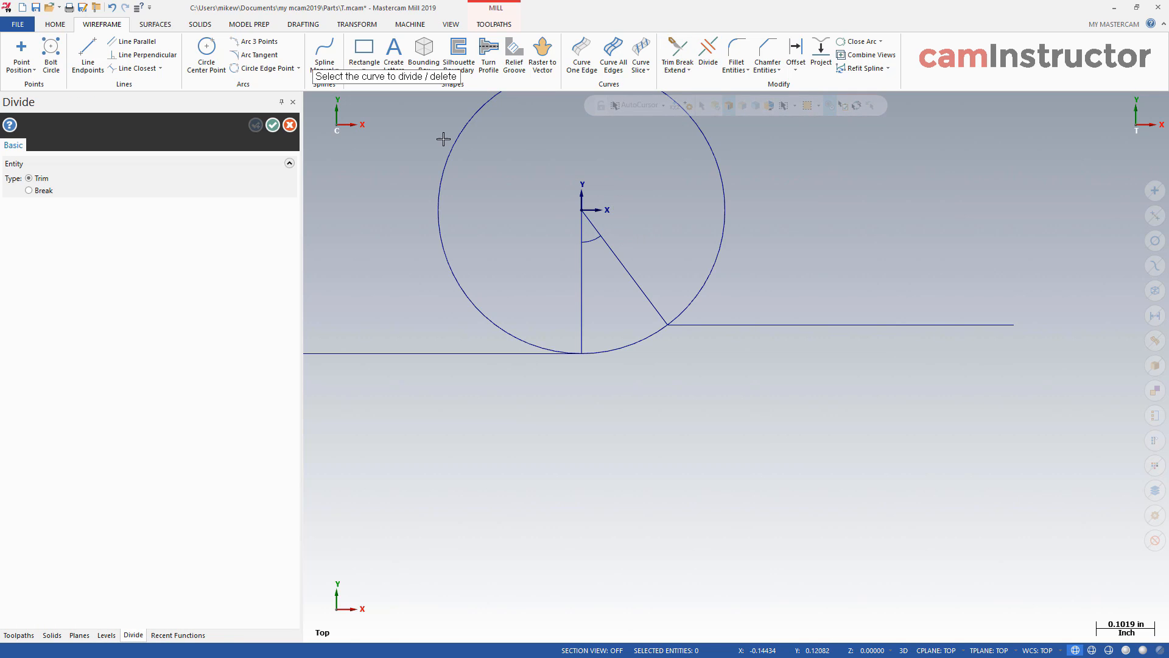
pyautogui.click(269, 128)
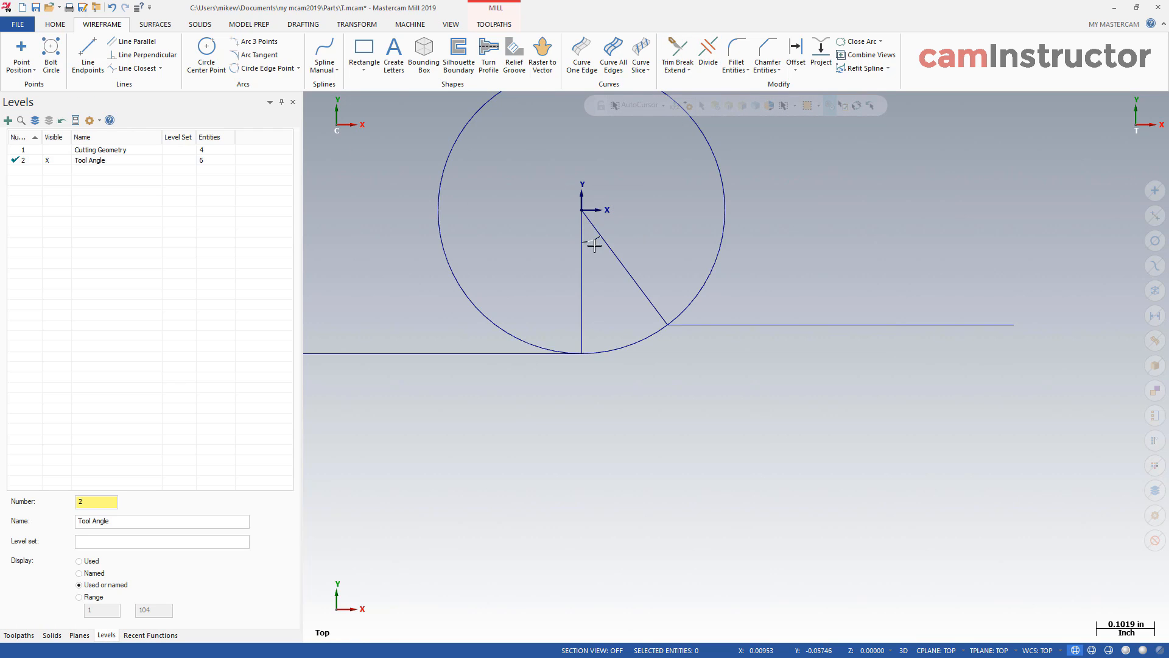
pyautogui.scroll(-1, 618, 339)
pyautogui.scroll(2, 643, 257)
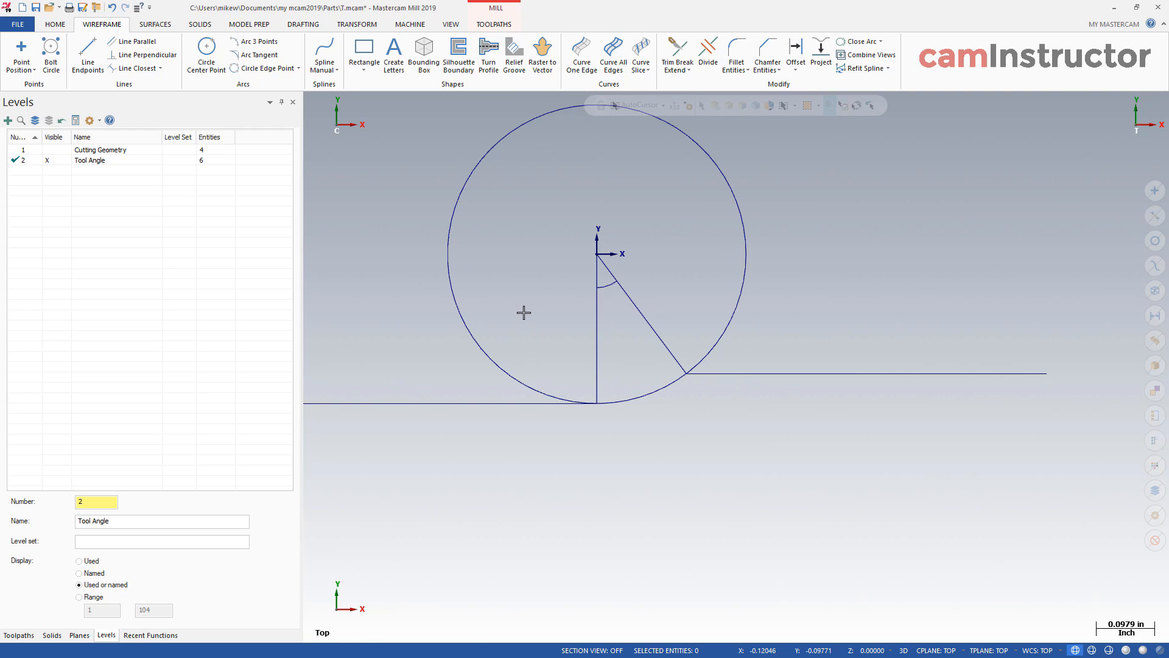
pyautogui.scroll(-1, 700, 338)
pyautogui.scroll(1, 699, 298)
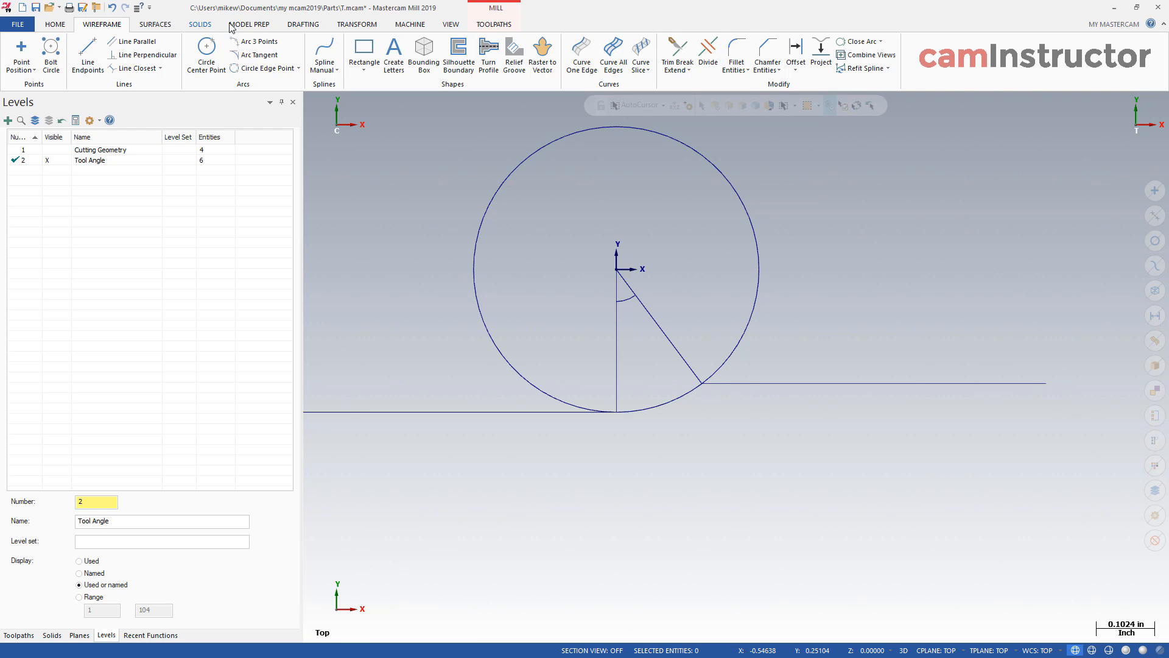
pyautogui.click(304, 25)
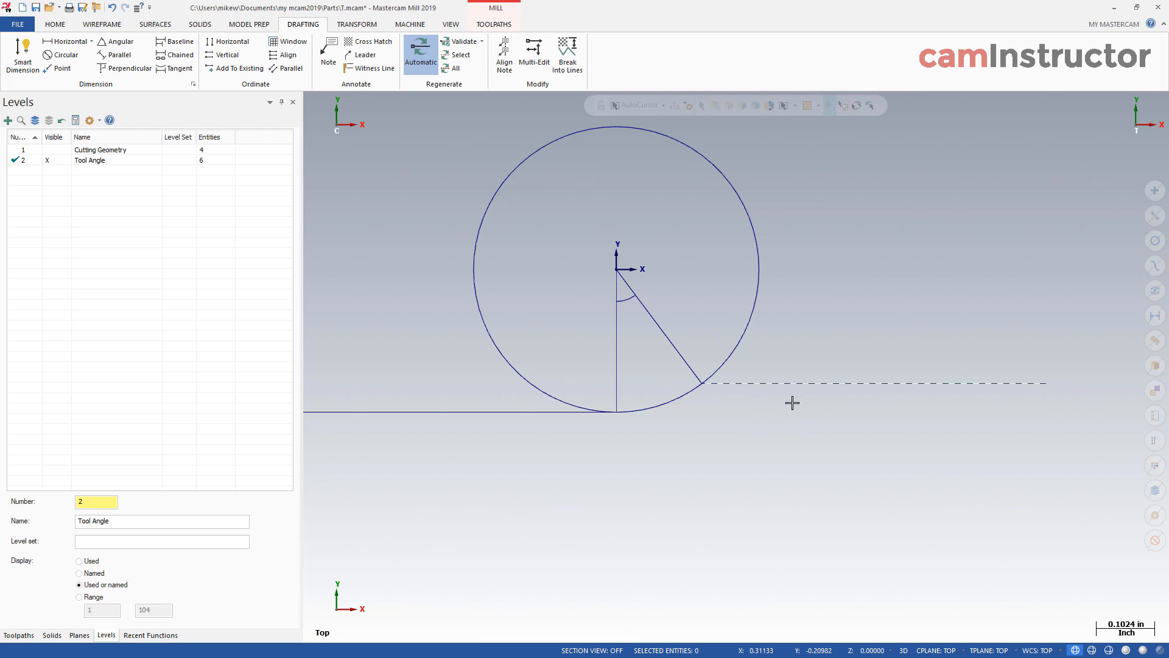
pyautogui.scroll(1, 673, 370)
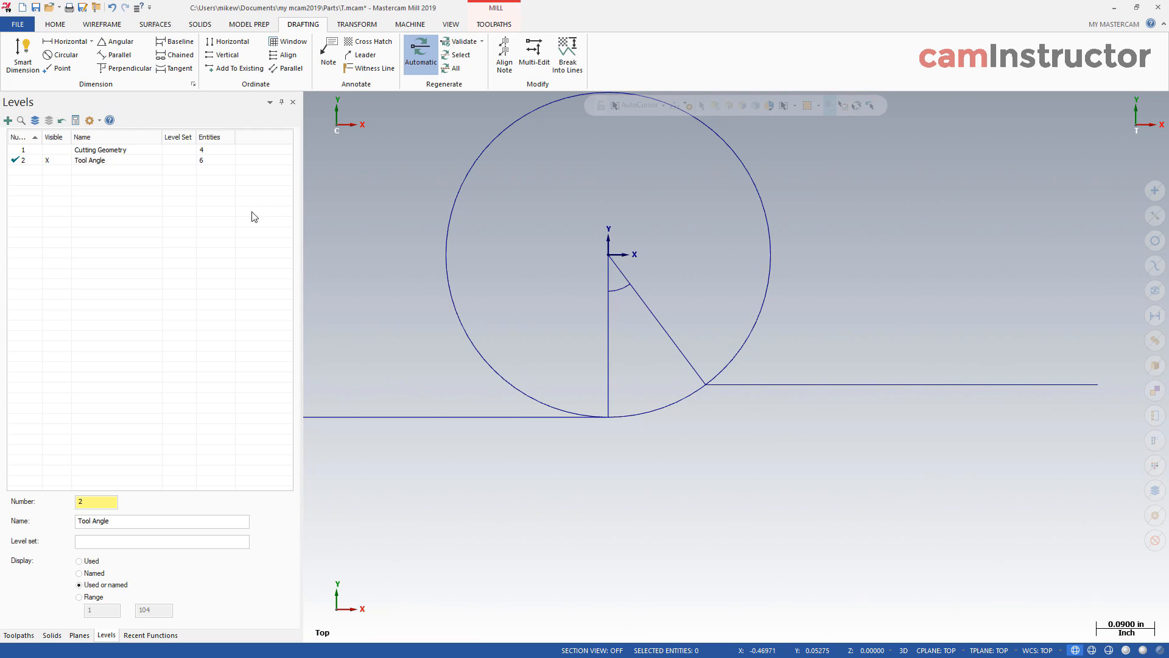
# Step: Draw a horizontal line about 0.17 in long leftward from the slanted radius line's lower end and trim its overhang past the vertical line
pyautogui.click(99, 24)
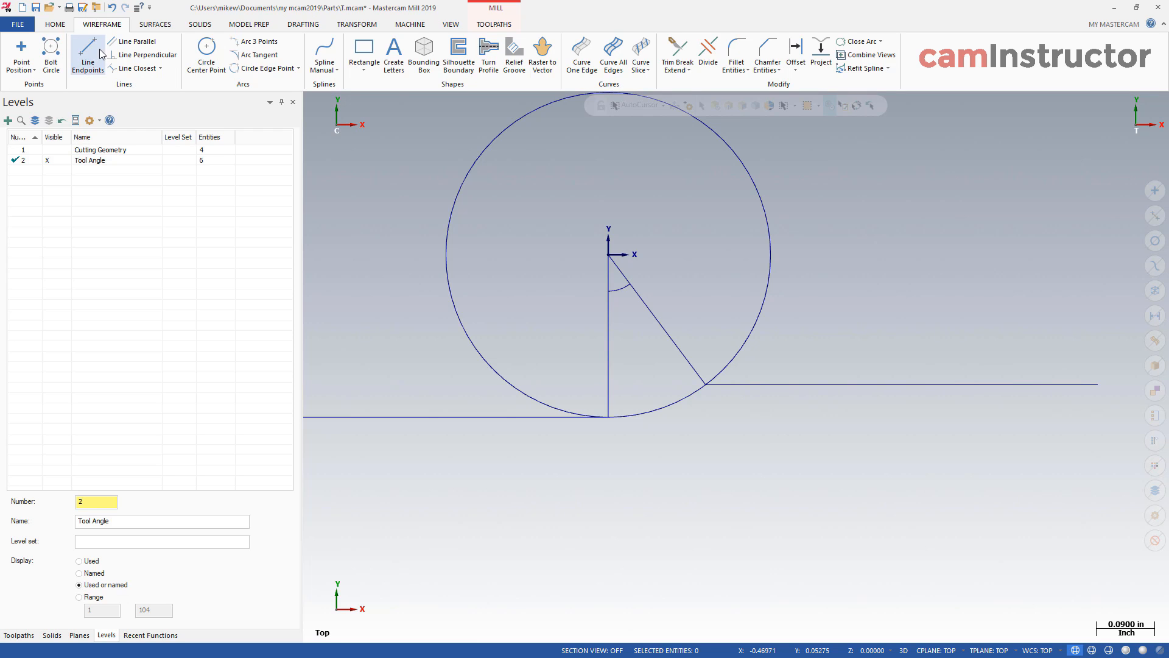
pyautogui.scroll(1, 609, 376)
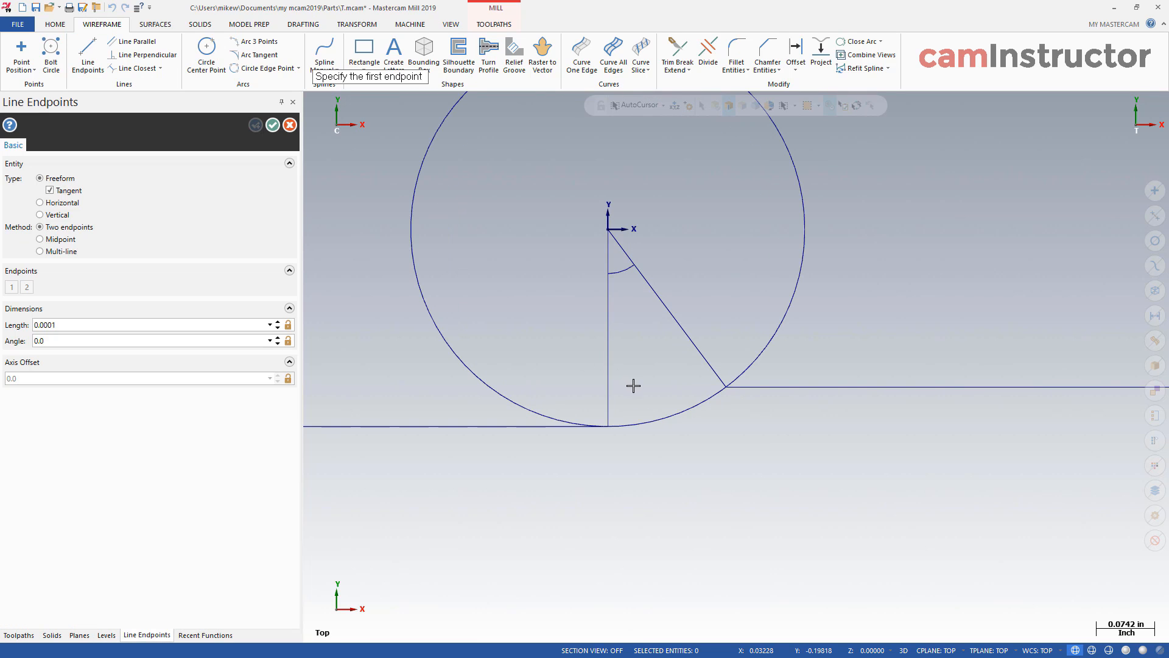
pyautogui.click(715, 391)
pyautogui.click(715, 391)
pyautogui.click(589, 388)
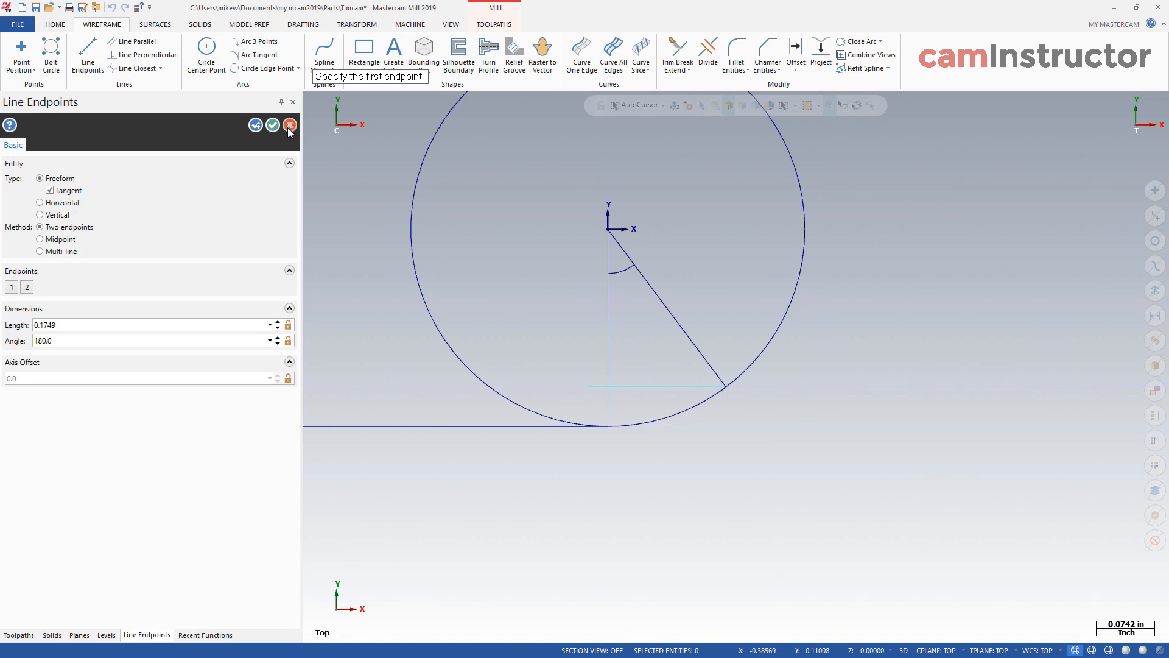
pyautogui.click(708, 52)
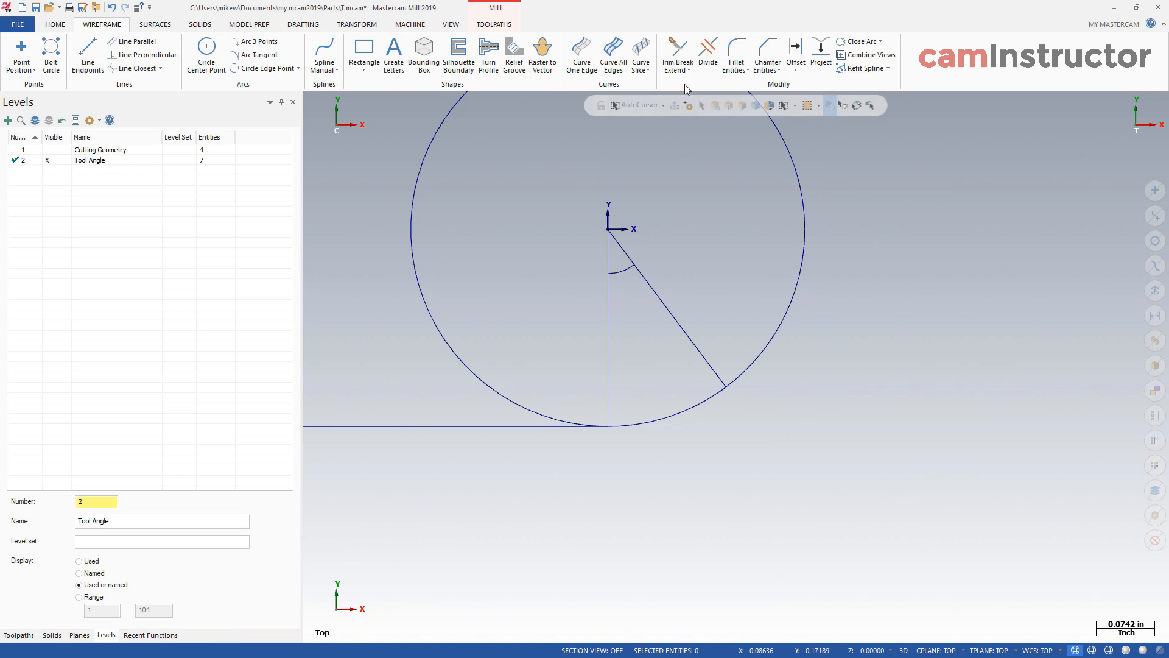
pyautogui.click(588, 387)
pyautogui.press('Escape')
# Step: Mark the right angle at the vertical and horizontal lines' intersection with a corner-anchored rectangle about 0.024 in wide and 0.020 in high
pyautogui.click(364, 52)
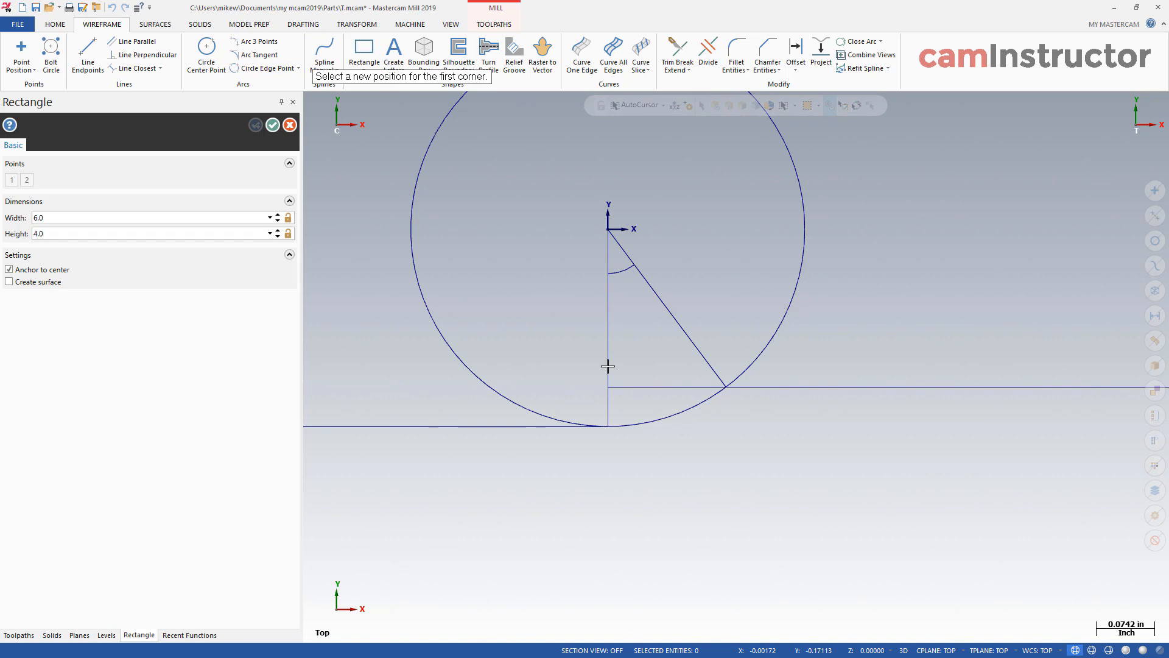
pyautogui.click(608, 387)
pyautogui.click(64, 270)
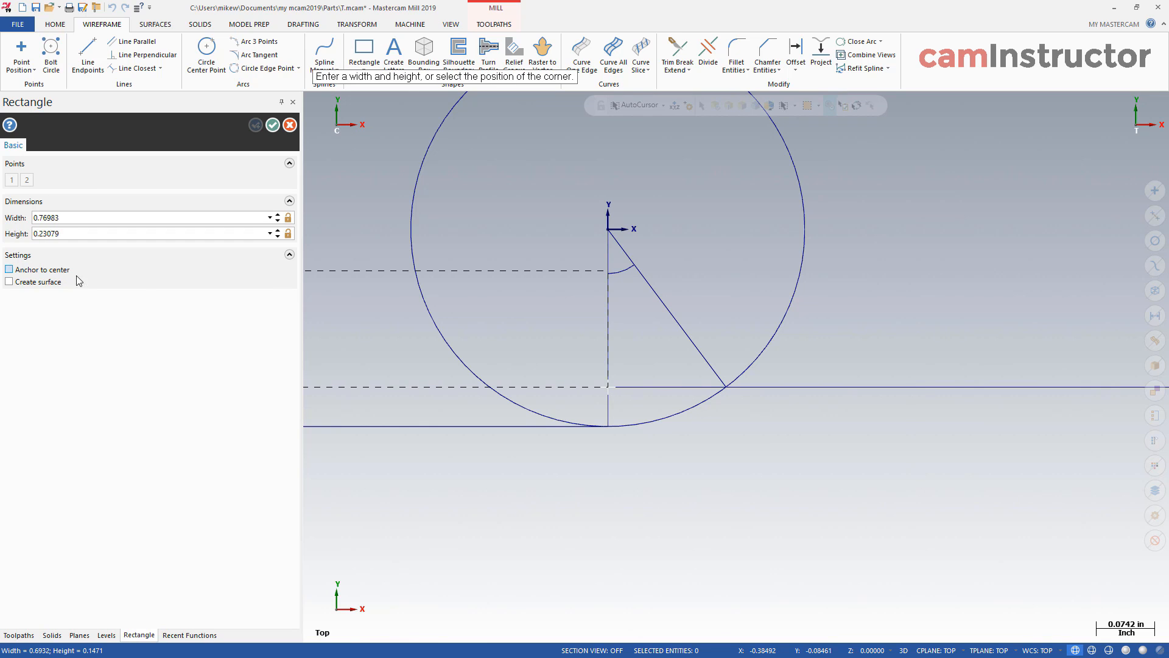
pyautogui.click(627, 370)
pyautogui.click(273, 124)
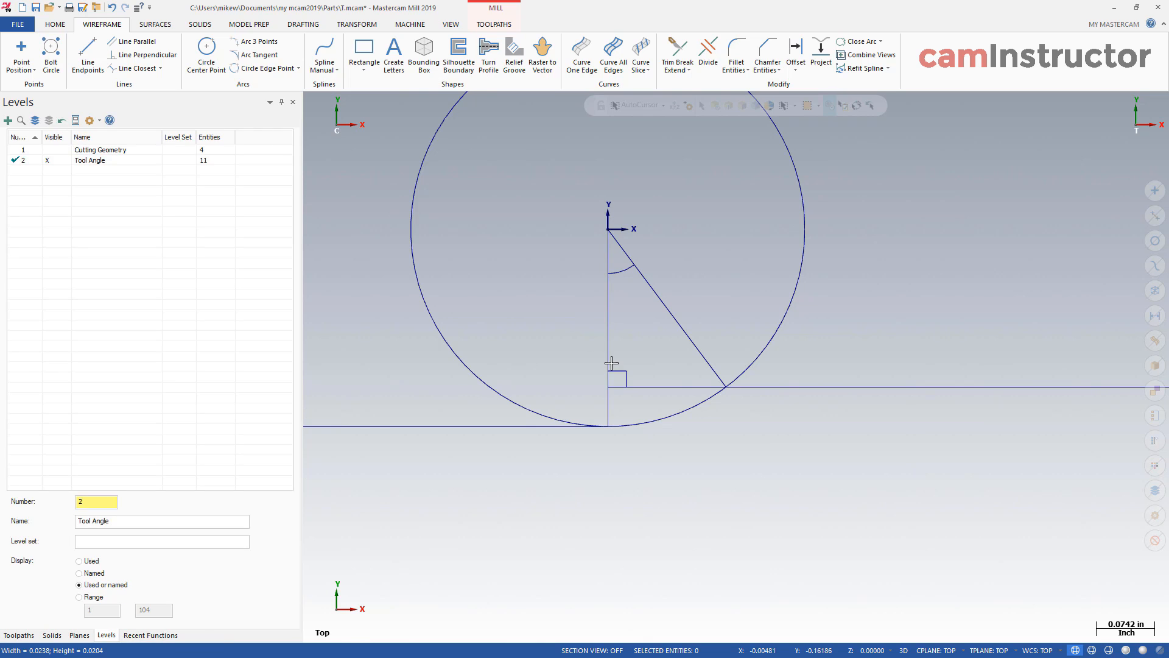
# Step: Create a single-leader label reading "Radius" at 0.05 in text height, pointing to the slanted radius line with its text right of the circle
pyautogui.scroll(1, 612, 363)
pyautogui.scroll(-2, 707, 389)
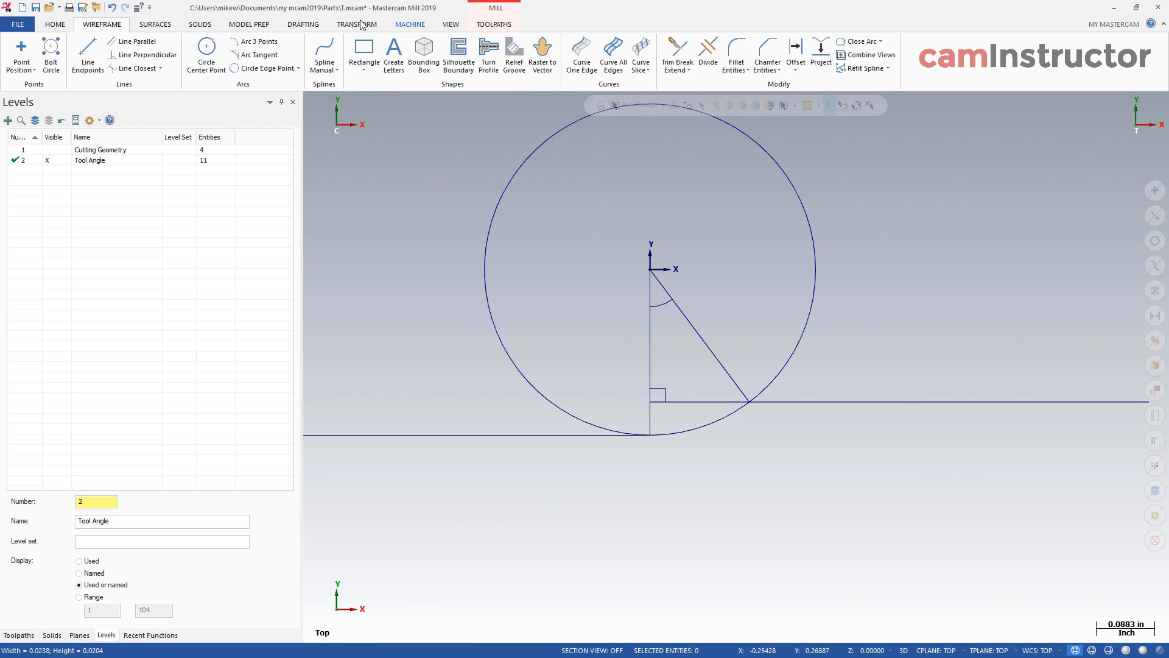
pyautogui.click(300, 24)
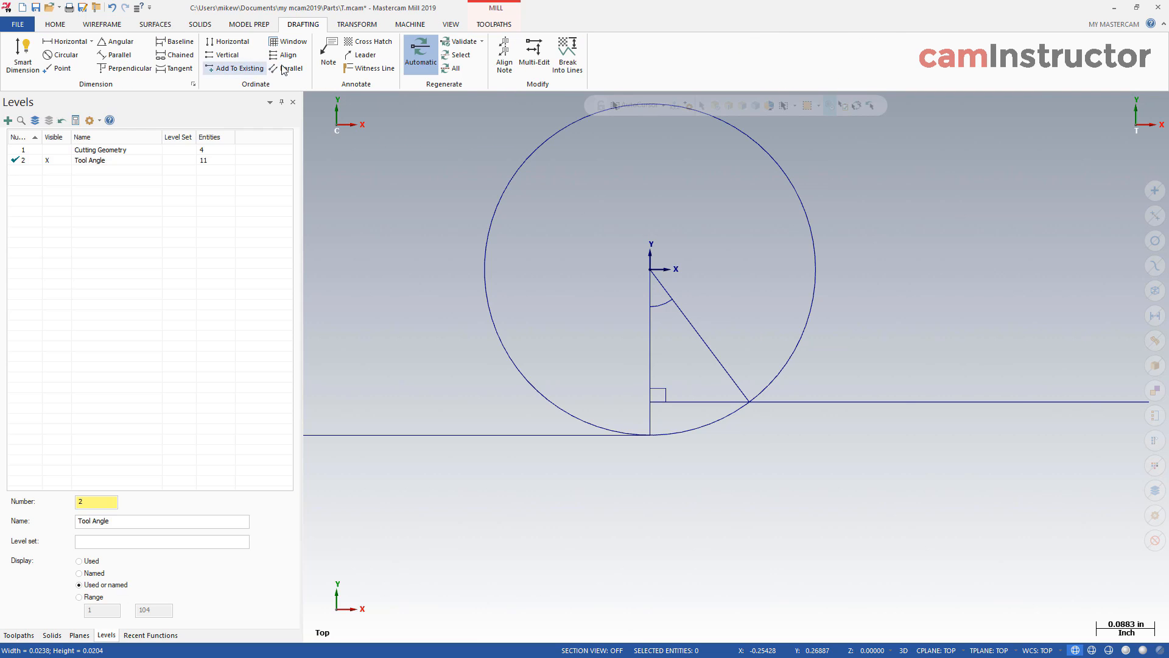
pyautogui.click(328, 52)
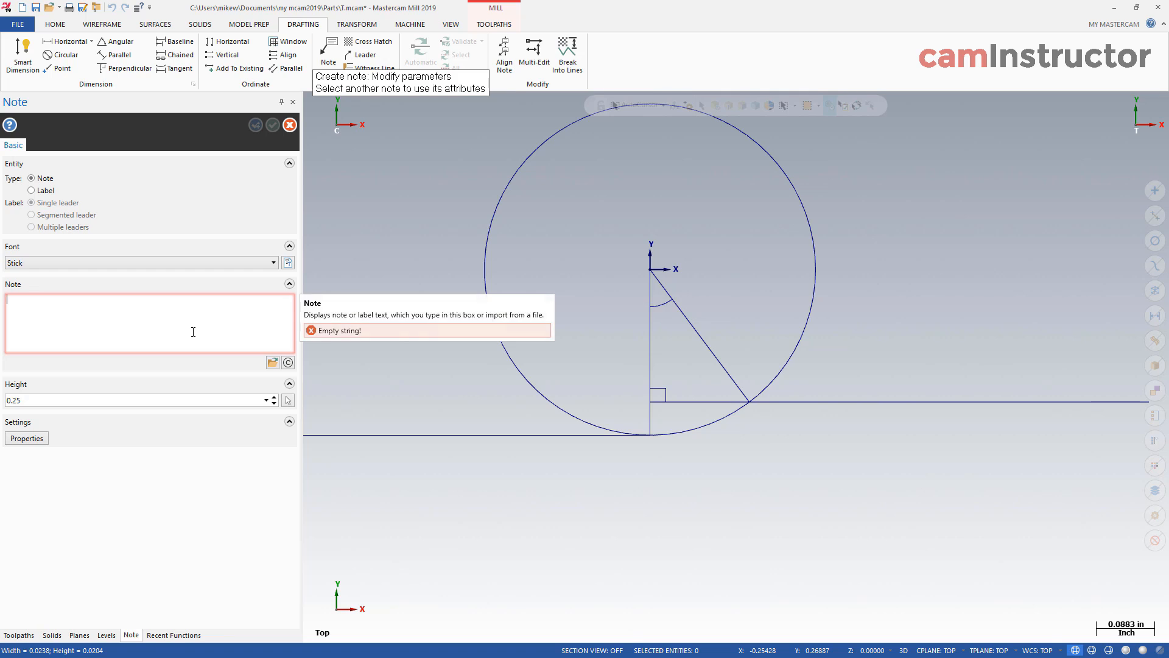
pyautogui.write('Radis')
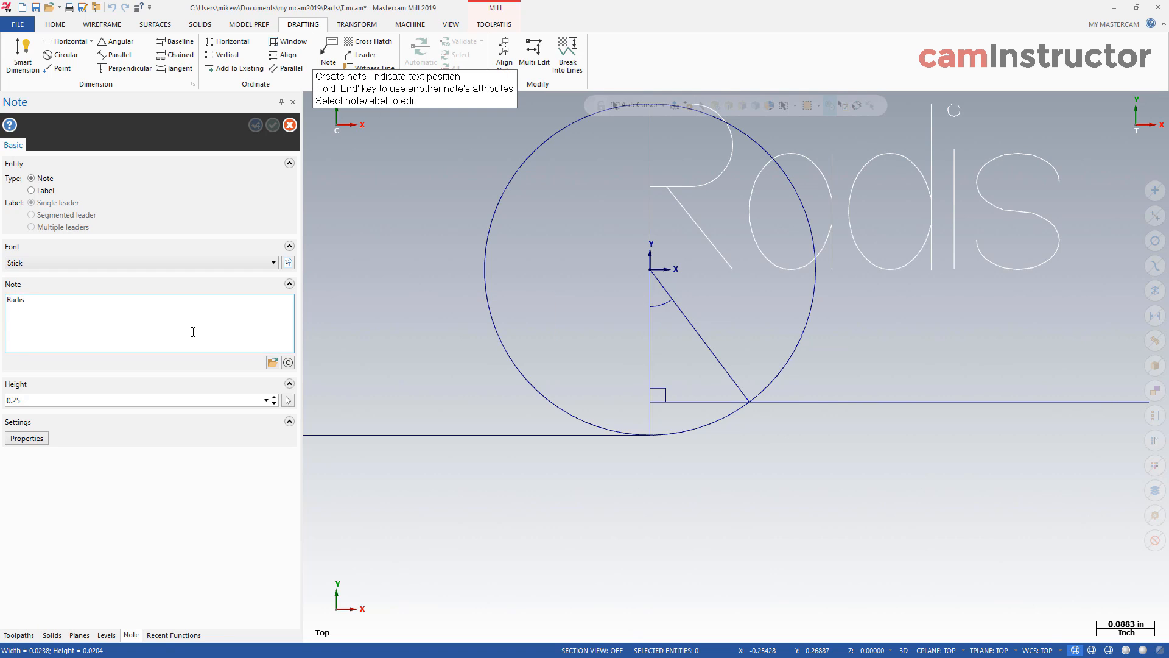
pyautogui.click(266, 400)
pyautogui.write('0.05')
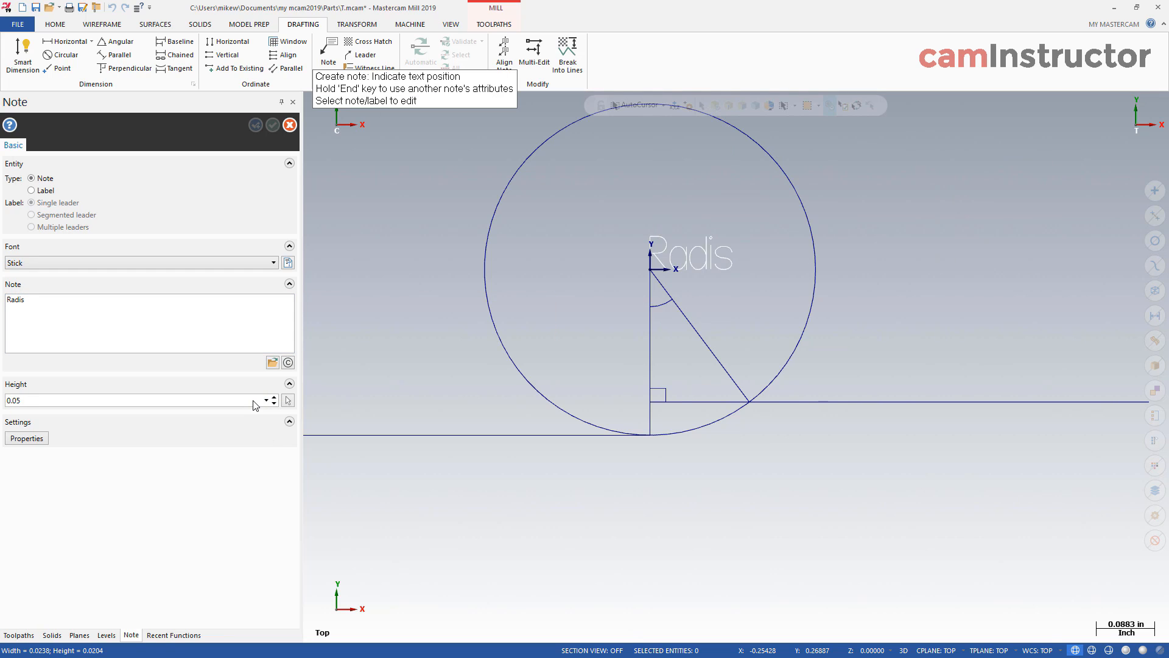
pyautogui.click(45, 191)
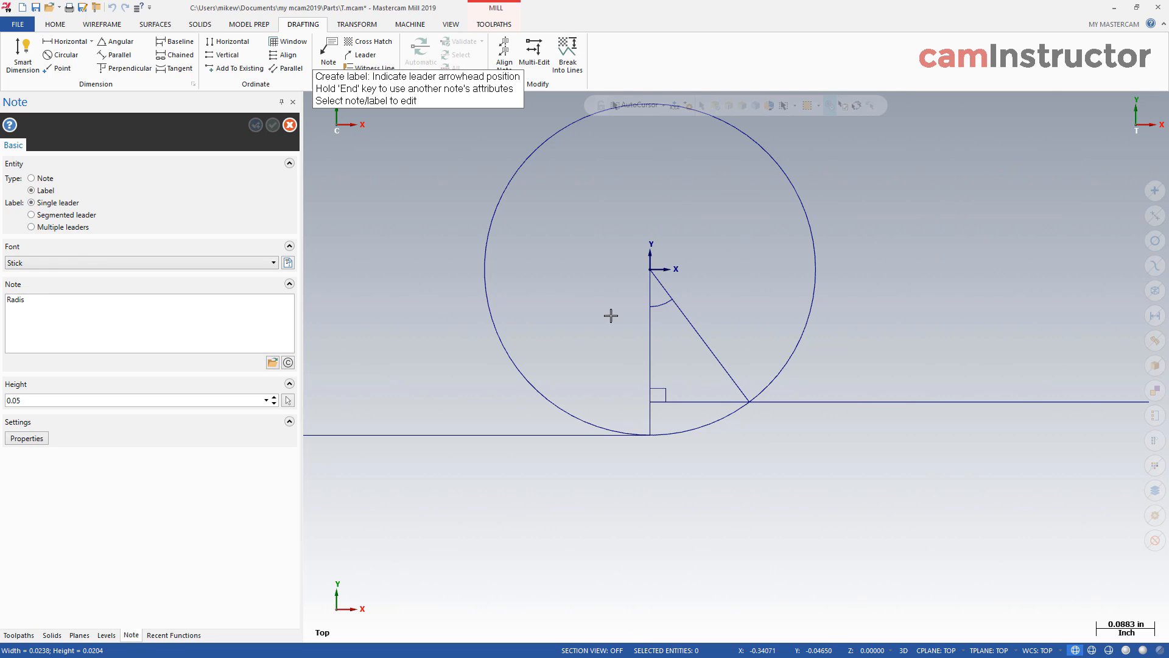
pyautogui.click(700, 333)
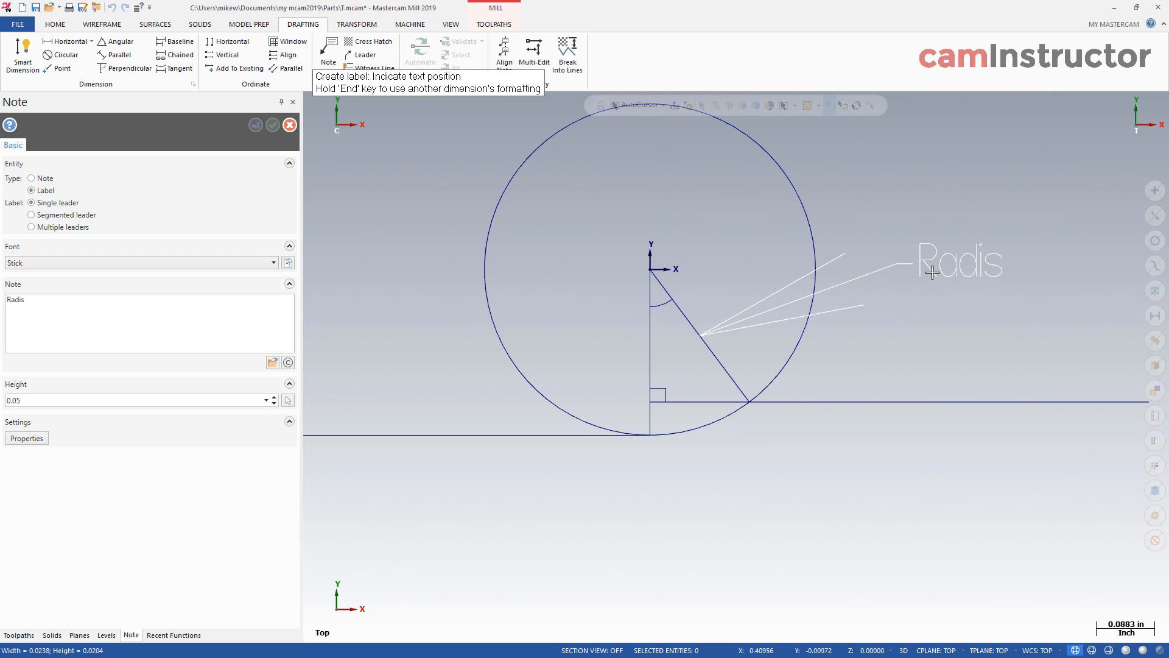
pyautogui.click(948, 267)
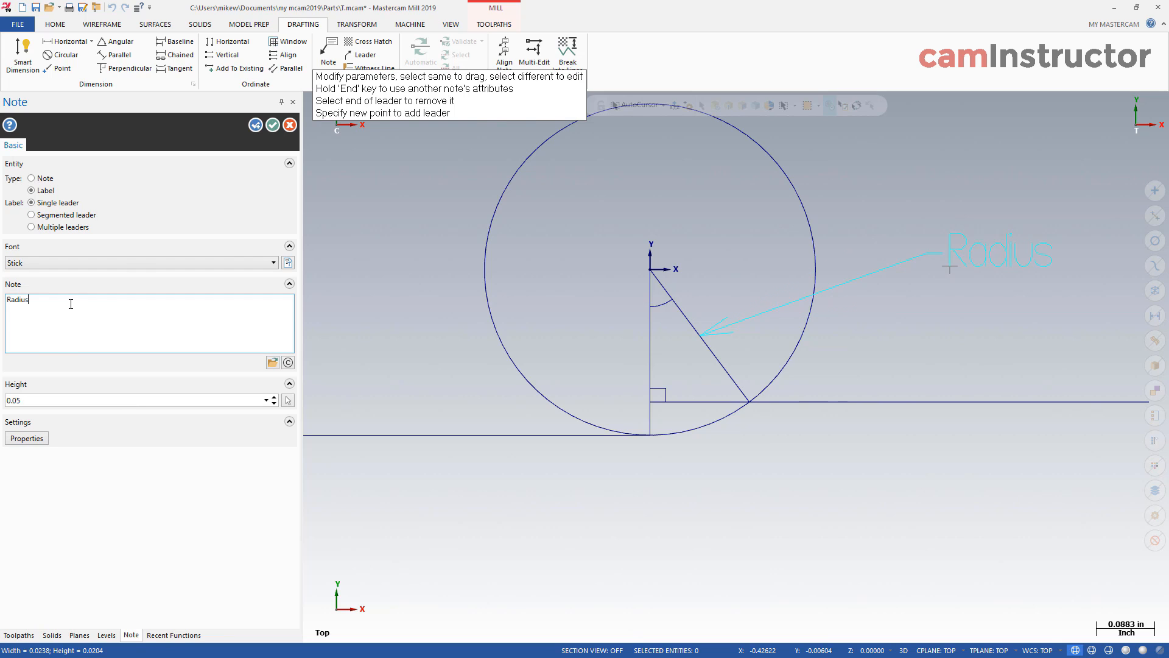
# Step: Extend the label text to "Radius of cutter", move it closer to the circle and accept the label
pyautogui.write('of cutter')
pyautogui.click(981, 251)
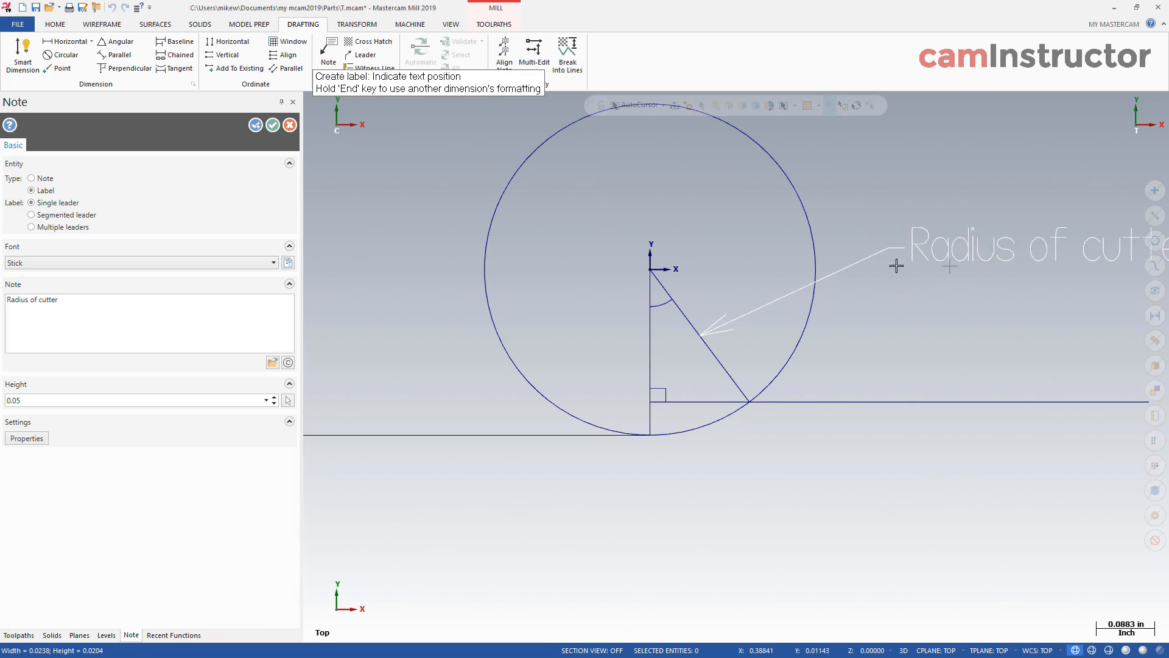
pyautogui.click(867, 278)
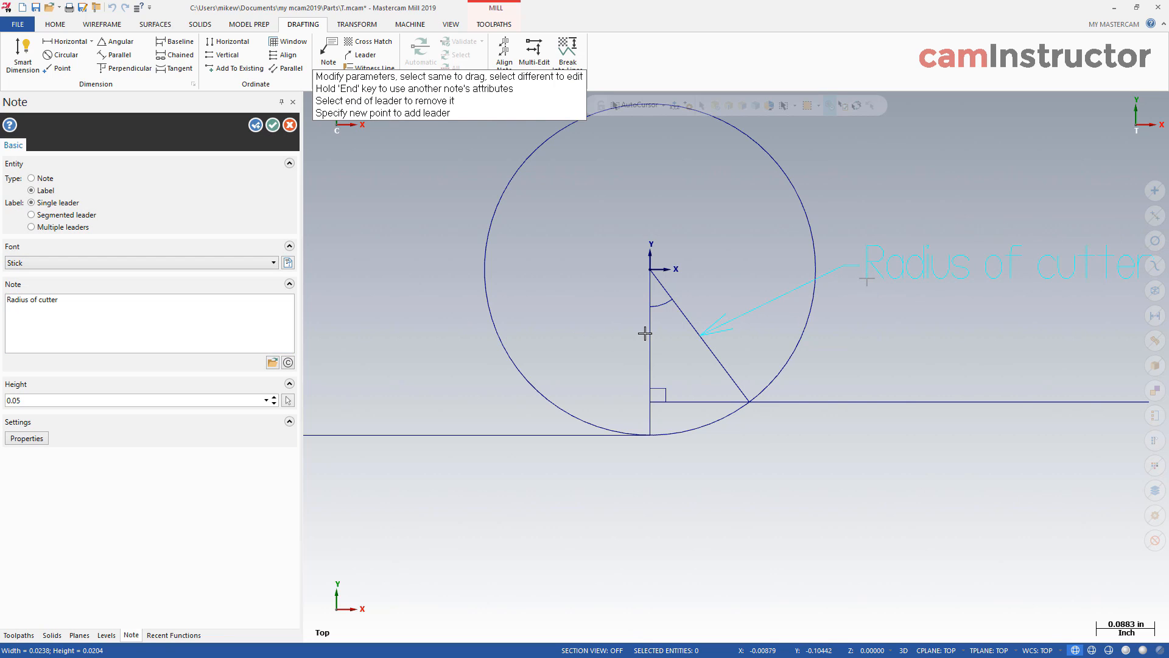
pyautogui.click(255, 125)
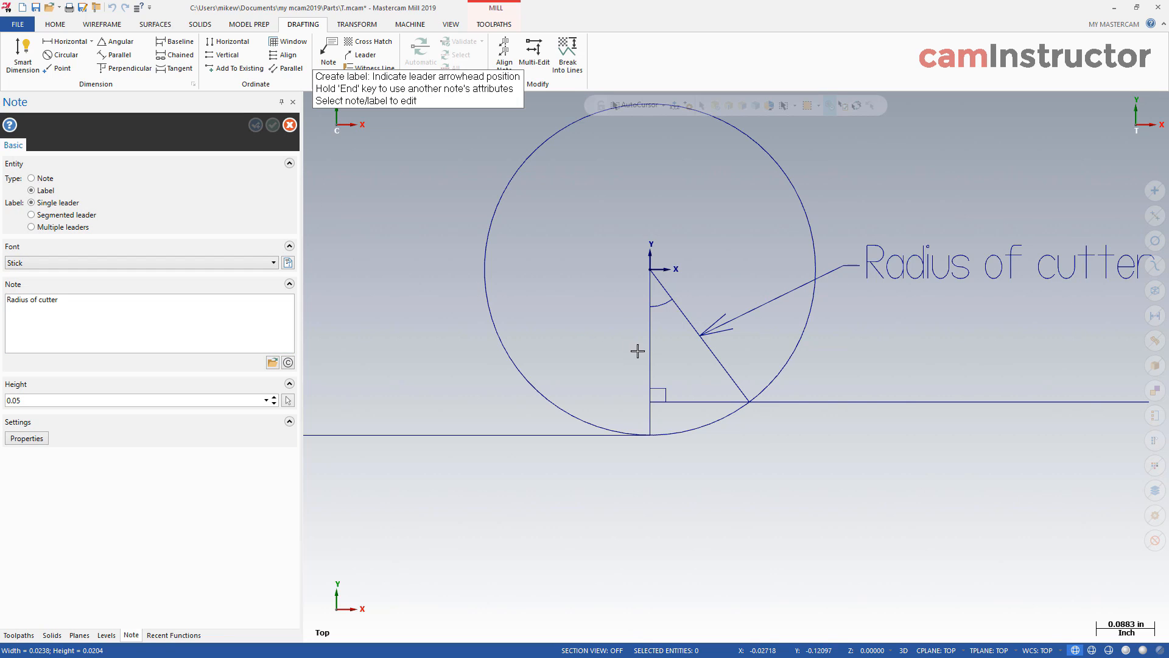
# Step: Create a single-leader label reading "Radius of cutter - width of cut" with its arrowhead on the circle's vertical line
pyautogui.click(652, 351)
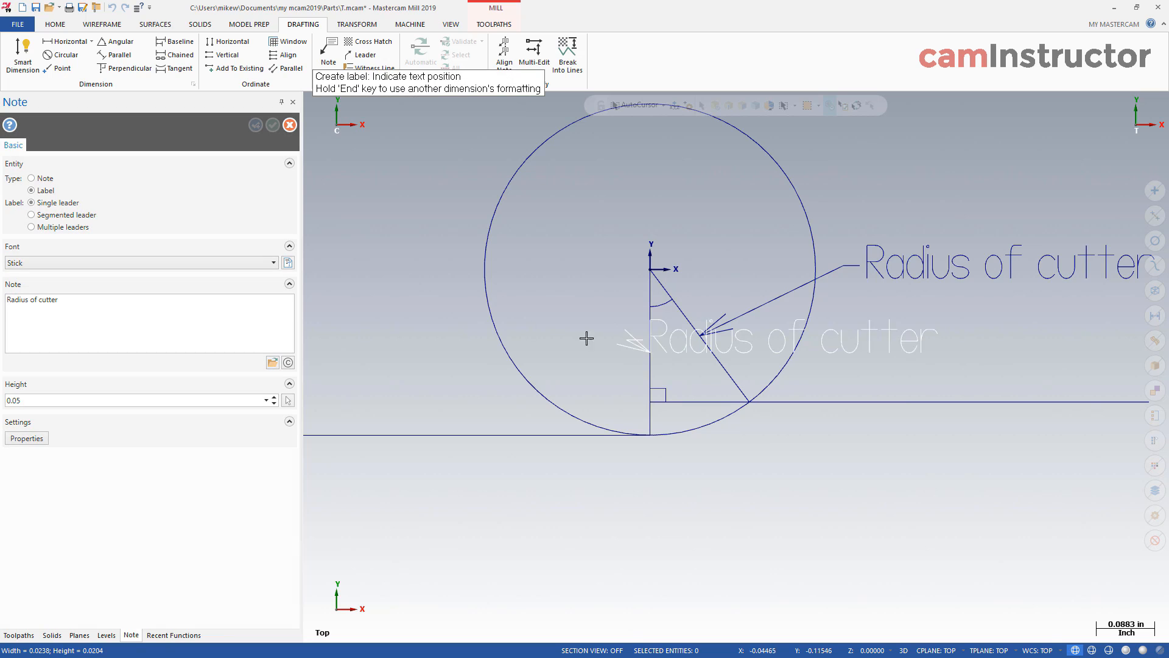
pyautogui.click(323, 312)
pyautogui.click(129, 299)
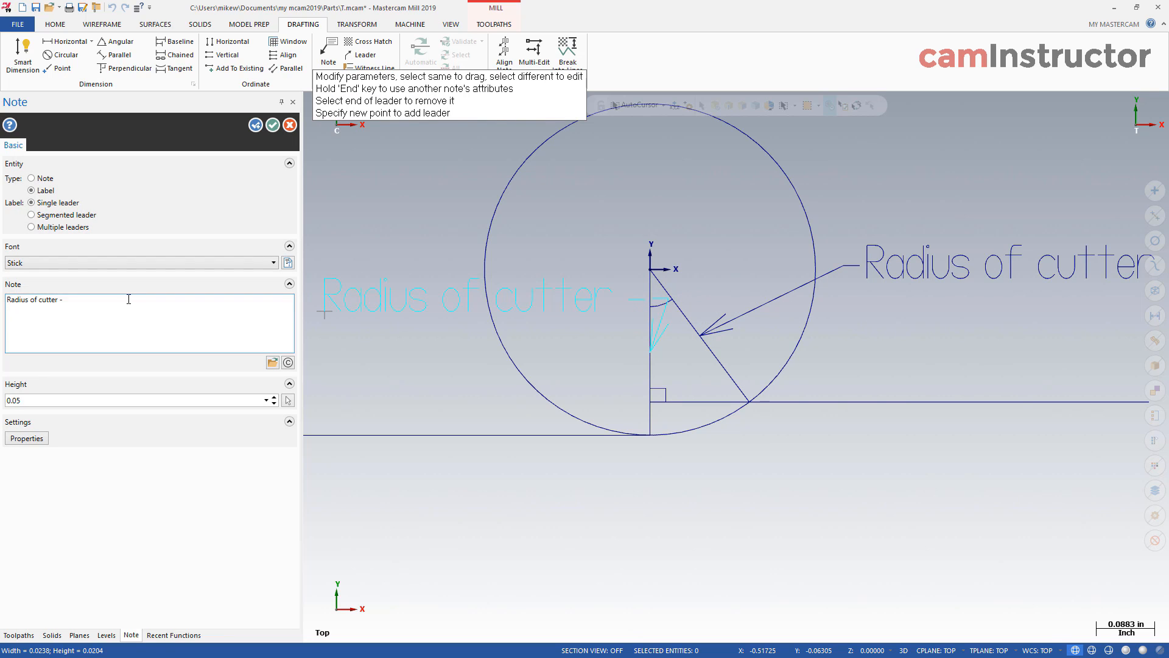
pyautogui.write('- width of cut')
# Step: Reposition the width-of-cut label's text outside the circle on its left side and accept the label
pyautogui.scroll(-3, 712, 361)
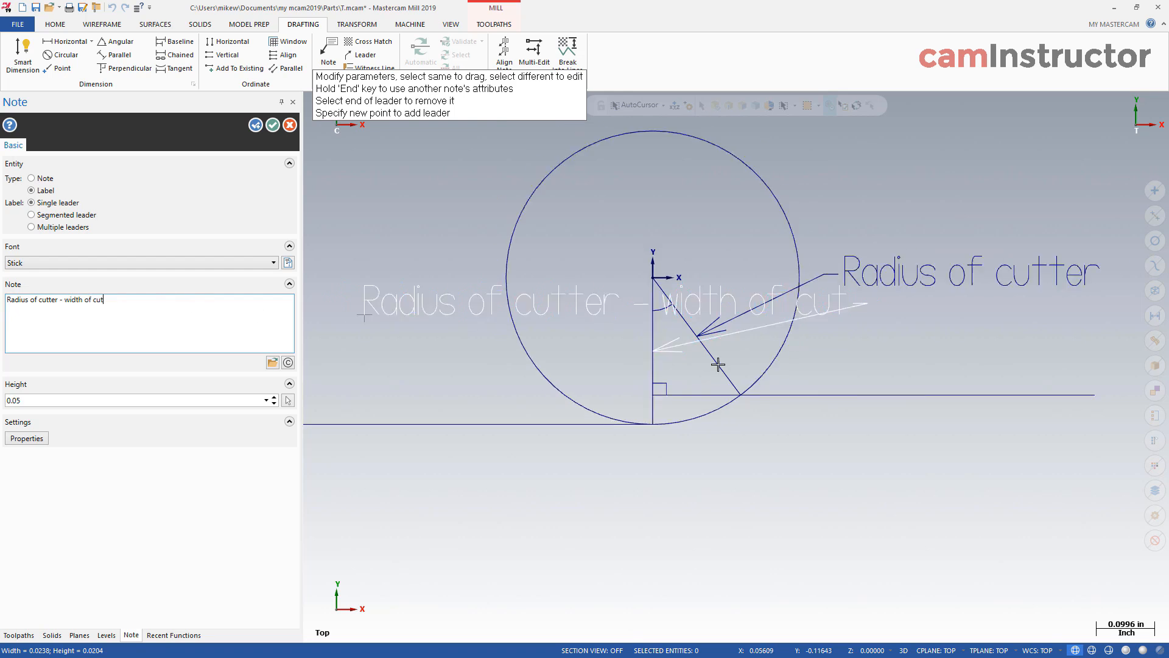
pyautogui.click(588, 328)
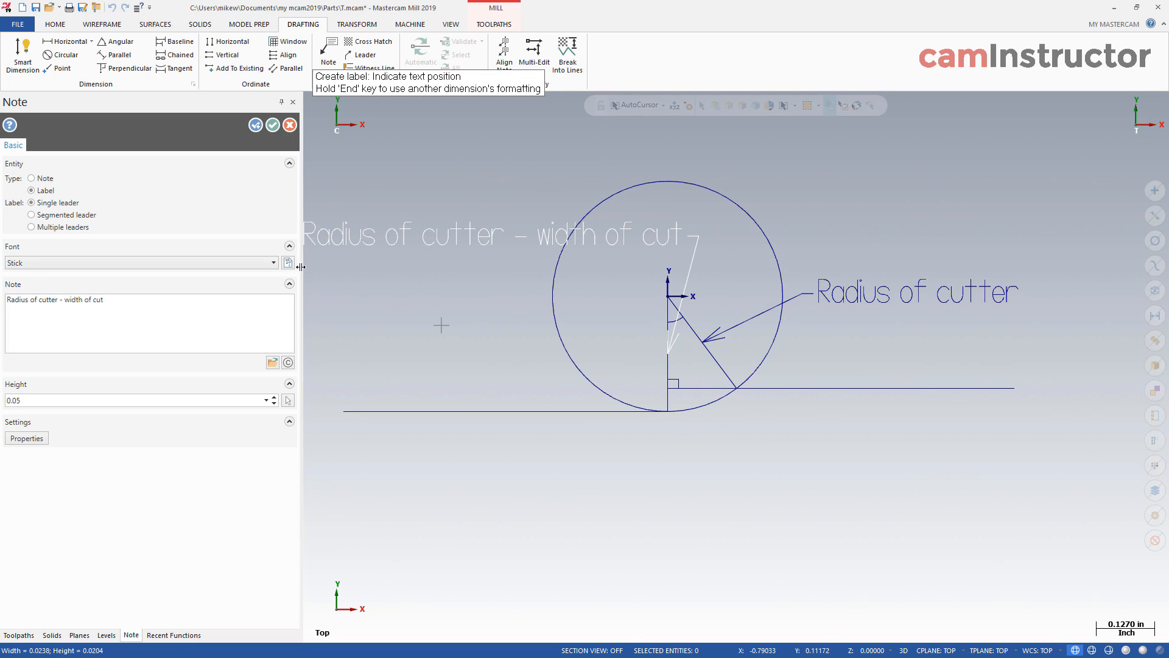
pyautogui.scroll(-1, 526, 382)
pyautogui.scroll(-1, 844, 452)
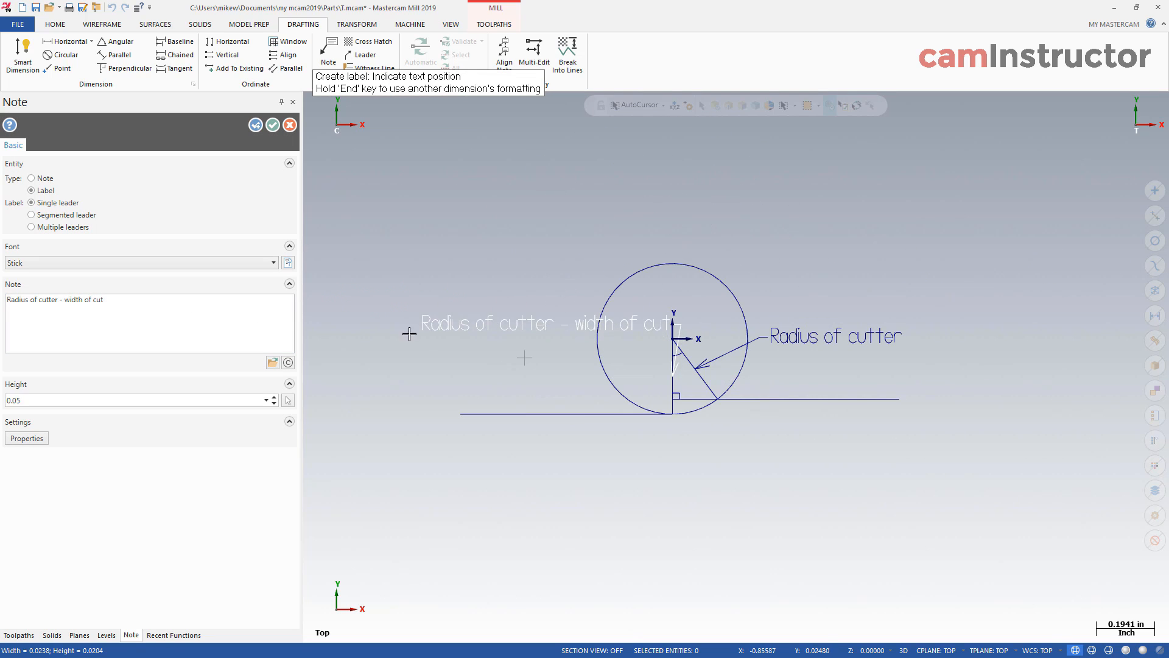
pyautogui.click(344, 345)
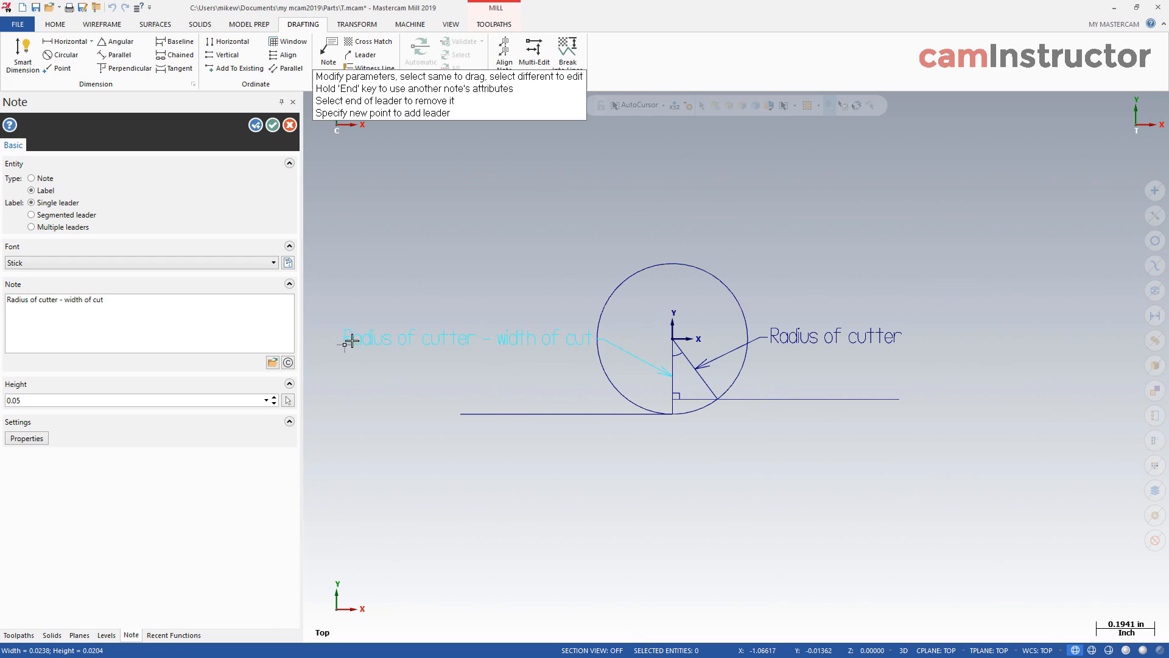
pyautogui.click(273, 129)
pyautogui.scroll(1, 639, 406)
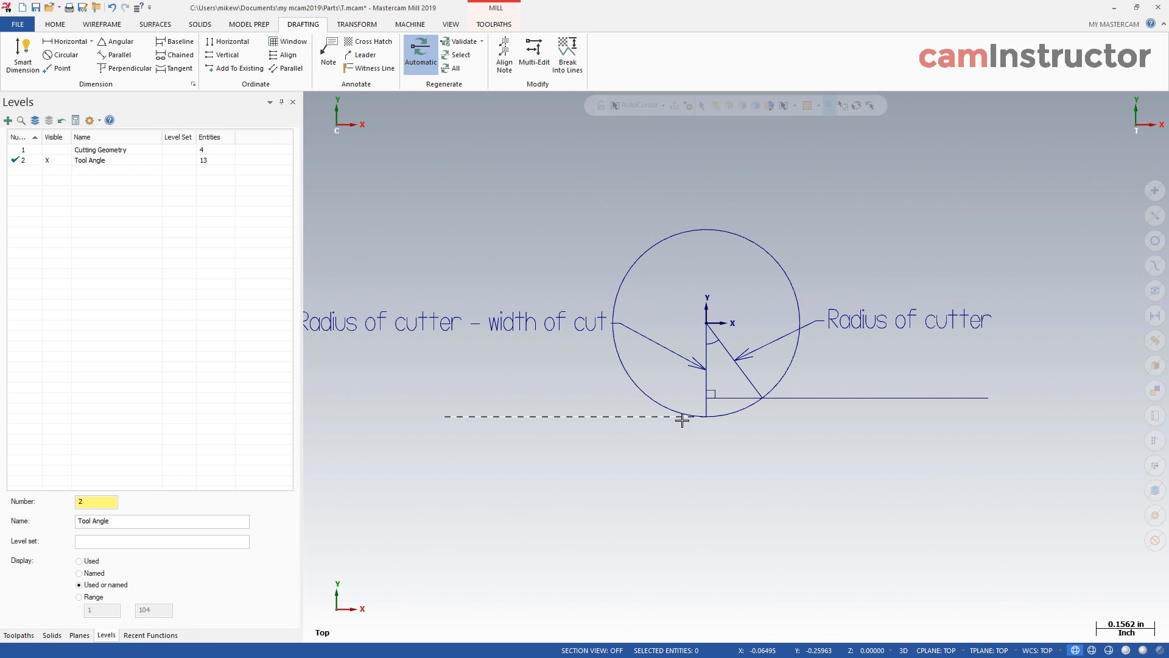
pyautogui.scroll(1, 759, 399)
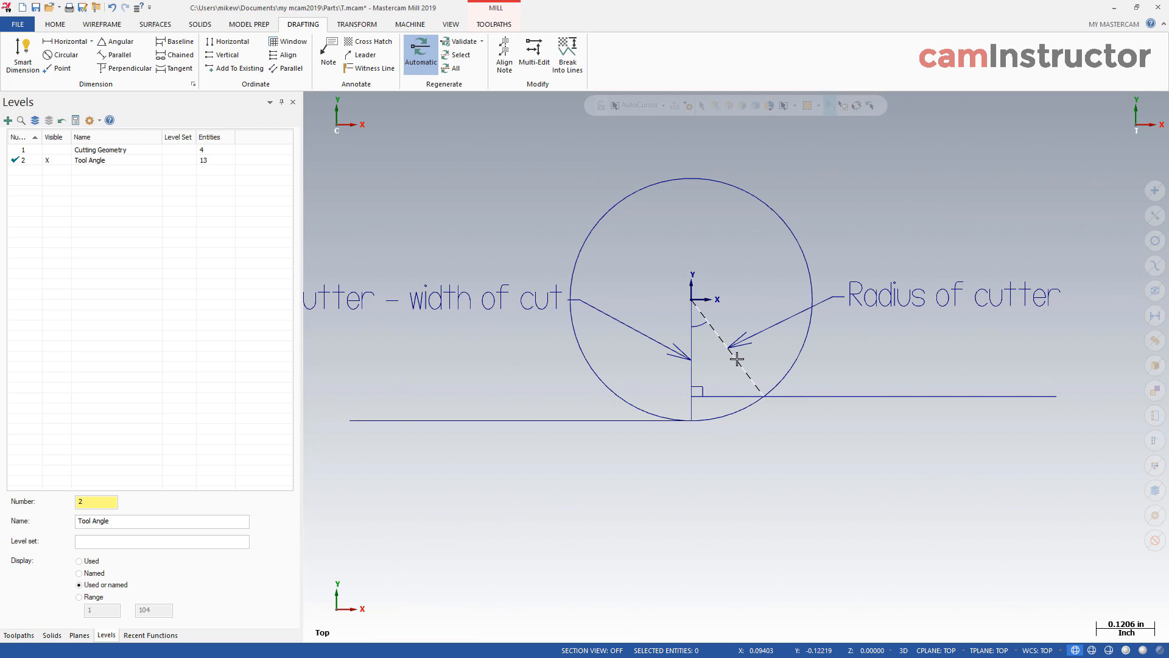
pyautogui.scroll(3, 737, 359)
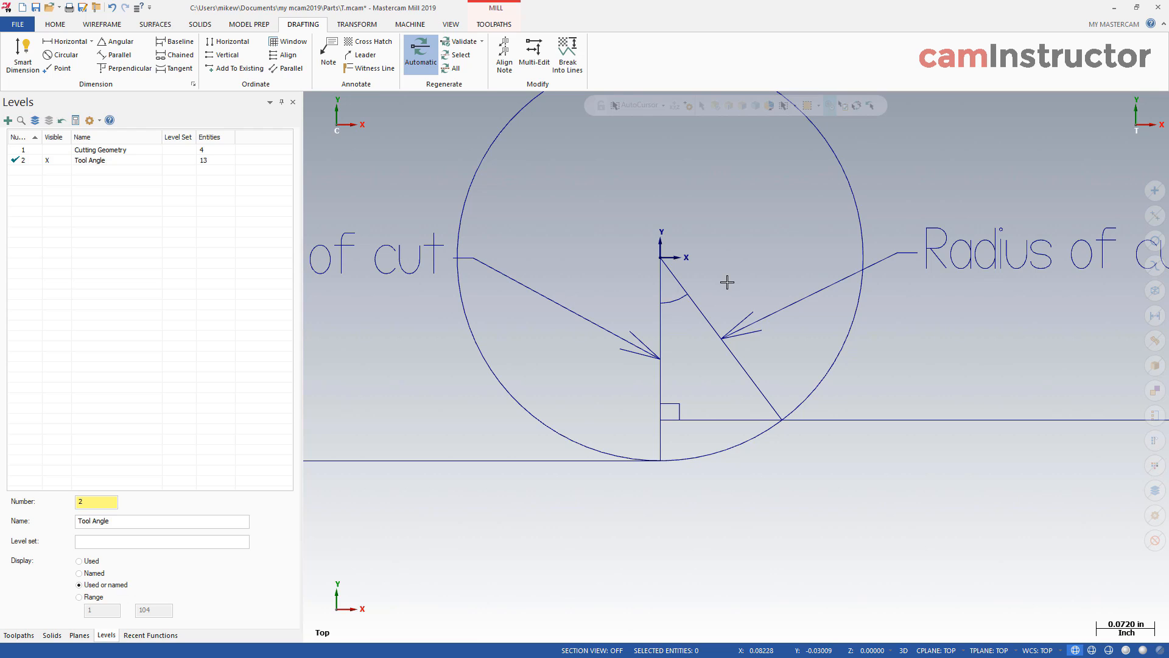
pyautogui.scroll(-1, 858, 339)
pyautogui.scroll(-1, 858, 339)
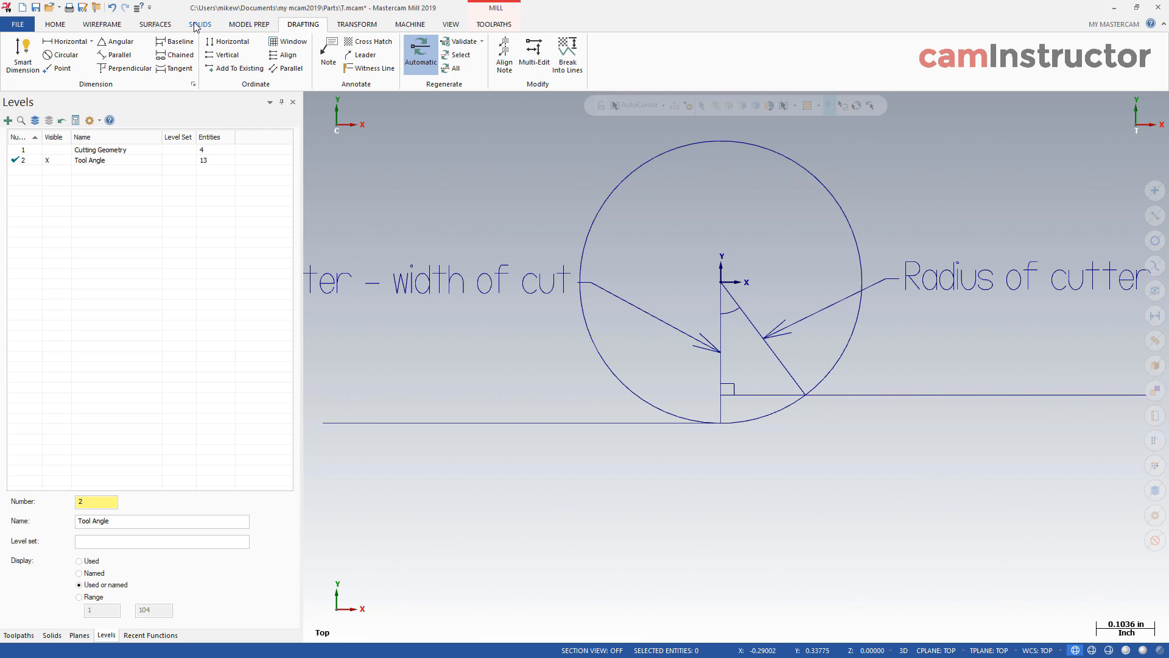
# Step: Add a plain note without leader reading "cos(A)=A/H" above and right of the circle
pyautogui.click(328, 51)
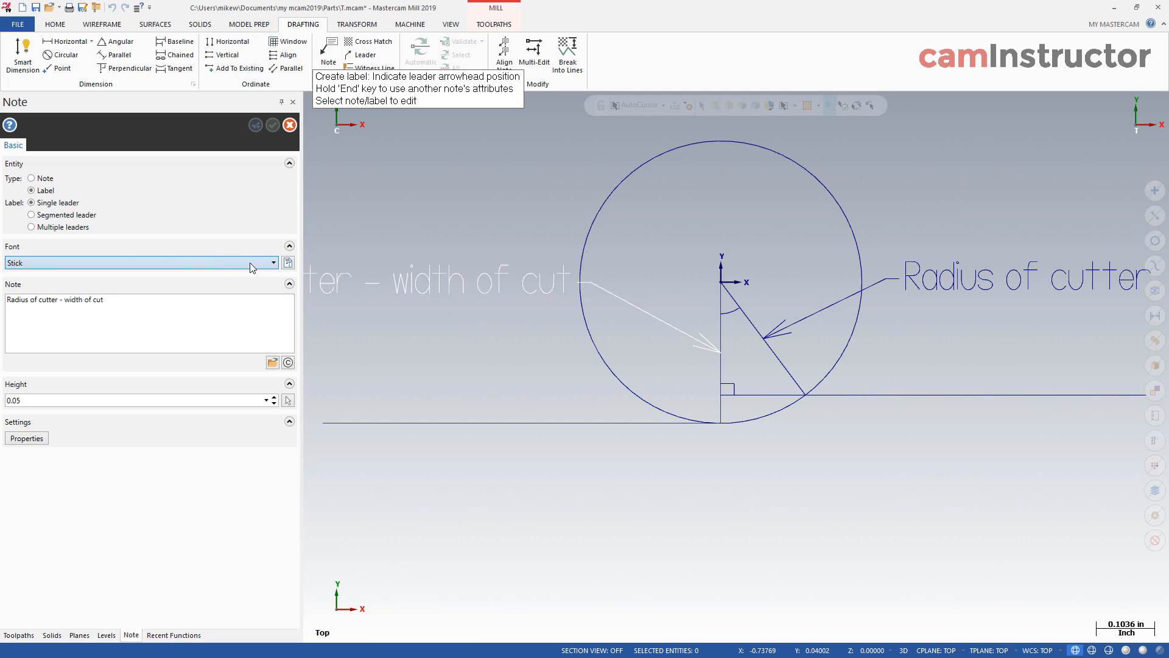
pyautogui.click(46, 180)
pyautogui.moveTo(157, 302); pyautogui.dragTo(4, 301)
pyautogui.press('BackSpace')
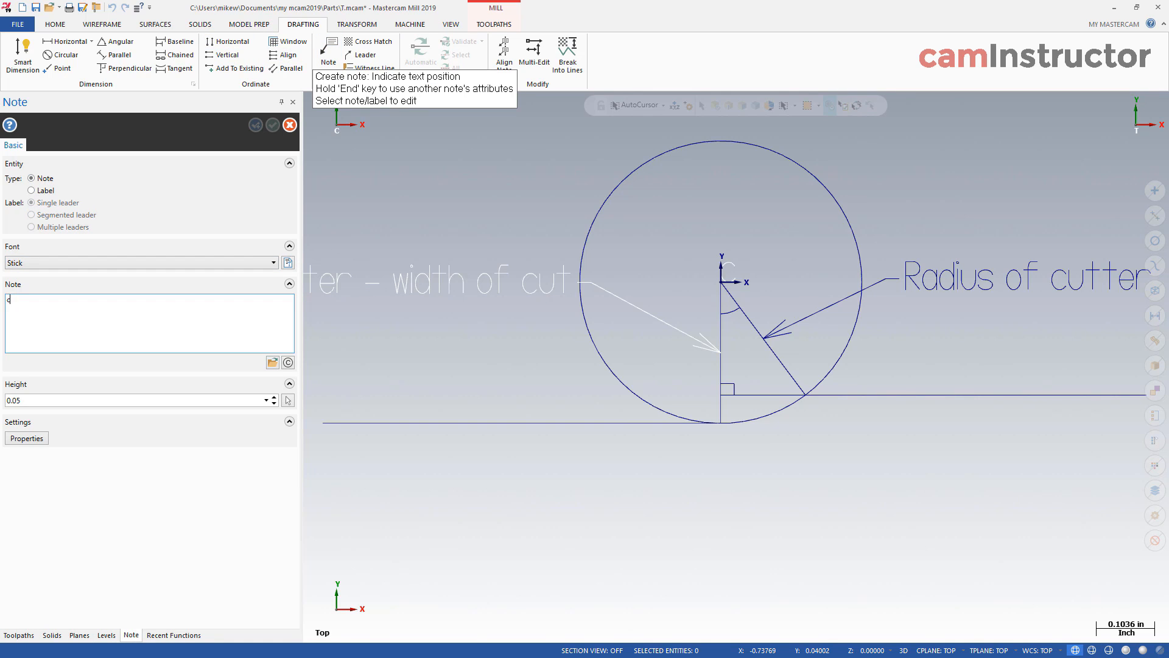
pyautogui.write('cos(A)=')
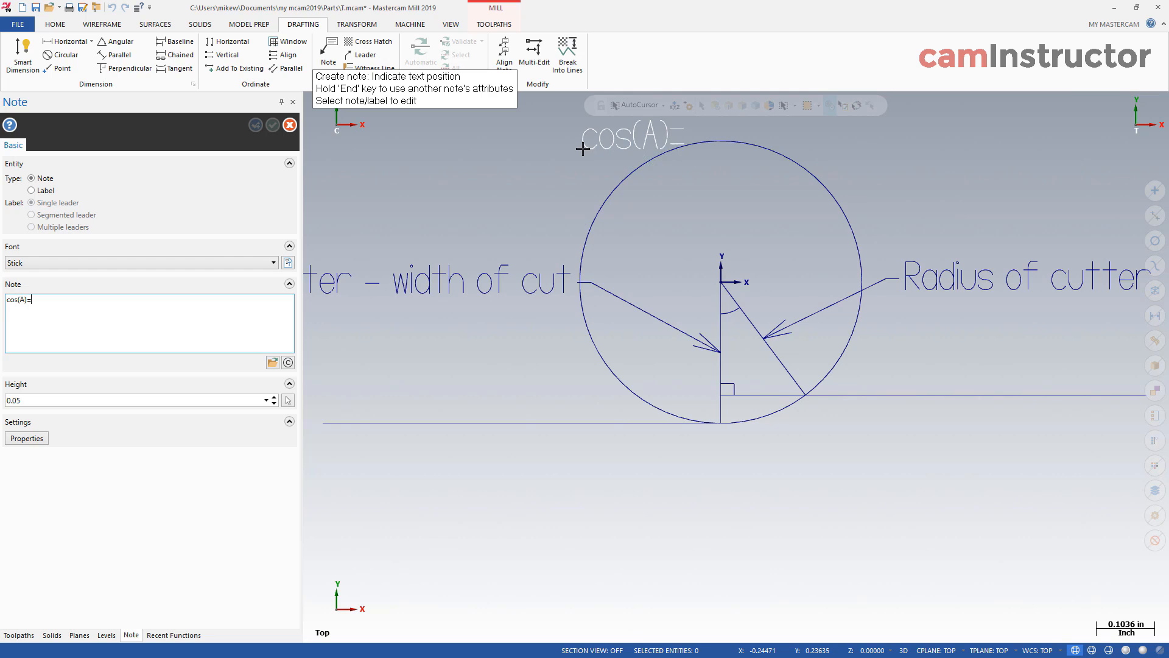
pyautogui.write('A')
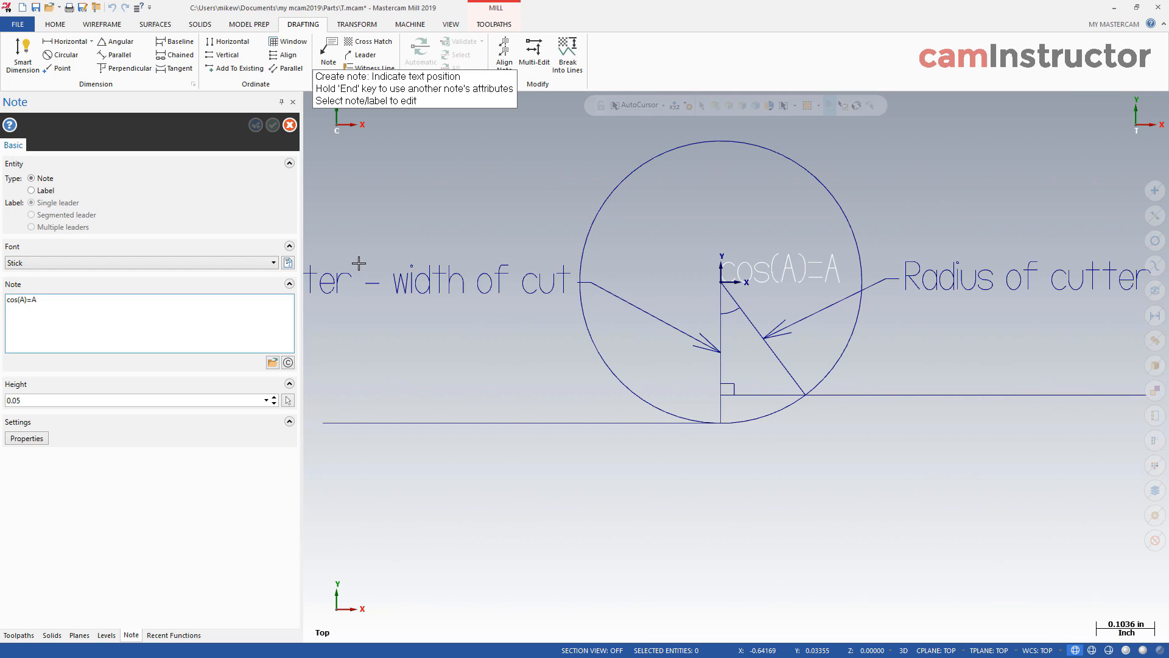
pyautogui.write('/')
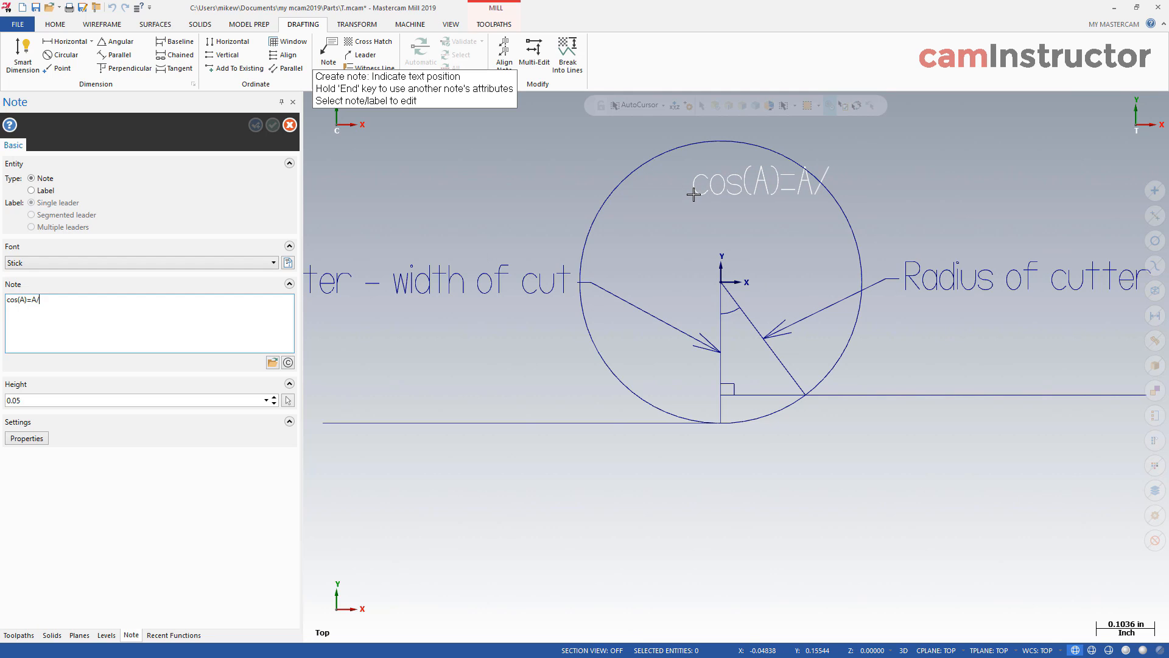
pyautogui.write('H')
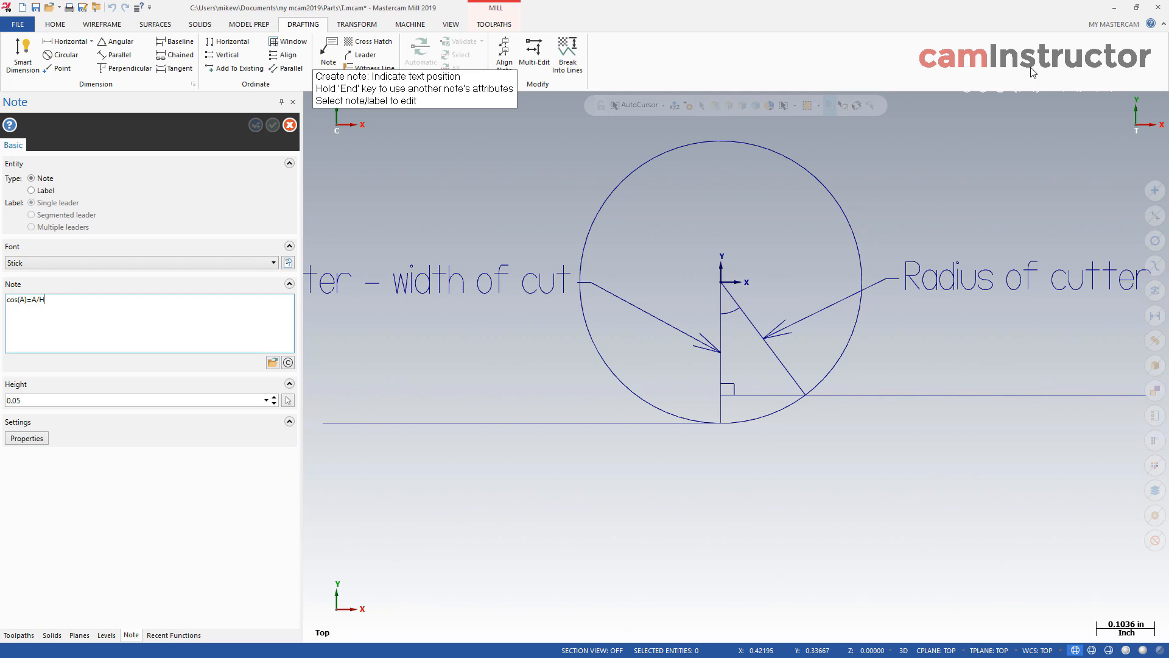
pyautogui.click(869, 143)
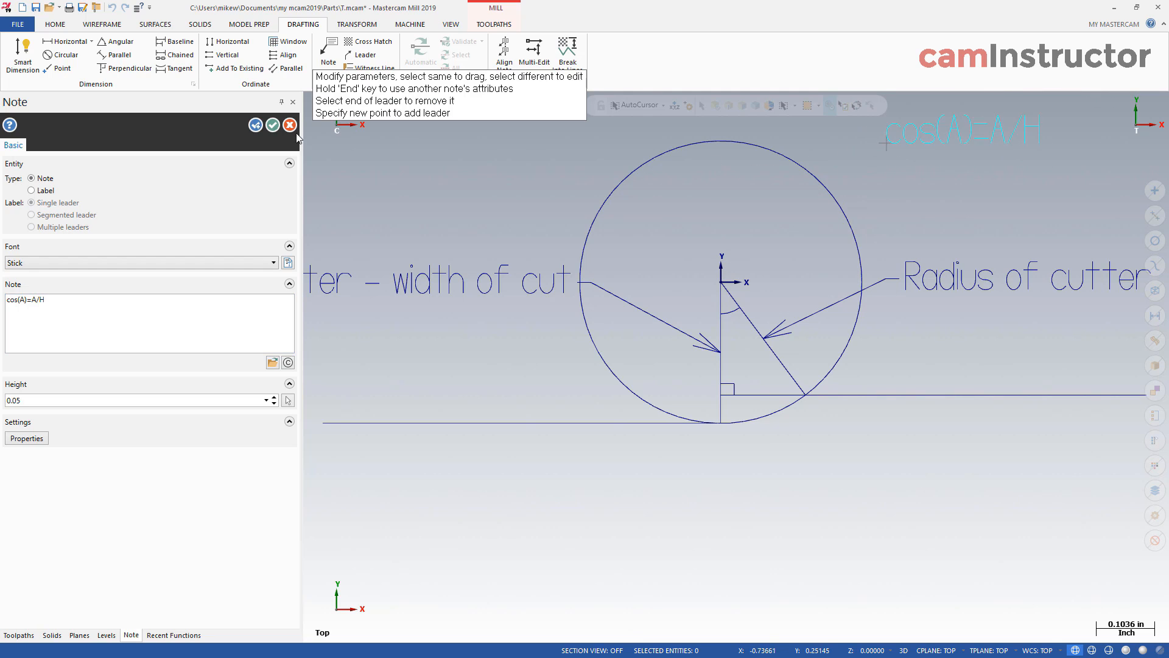
pyautogui.click(273, 125)
# Step: Switch to the scientific Calculator, widen its window and place it clear of the cosine formula note
pyautogui.scroll(-1, 487, 286)
pyautogui.scroll(1, 739, 188)
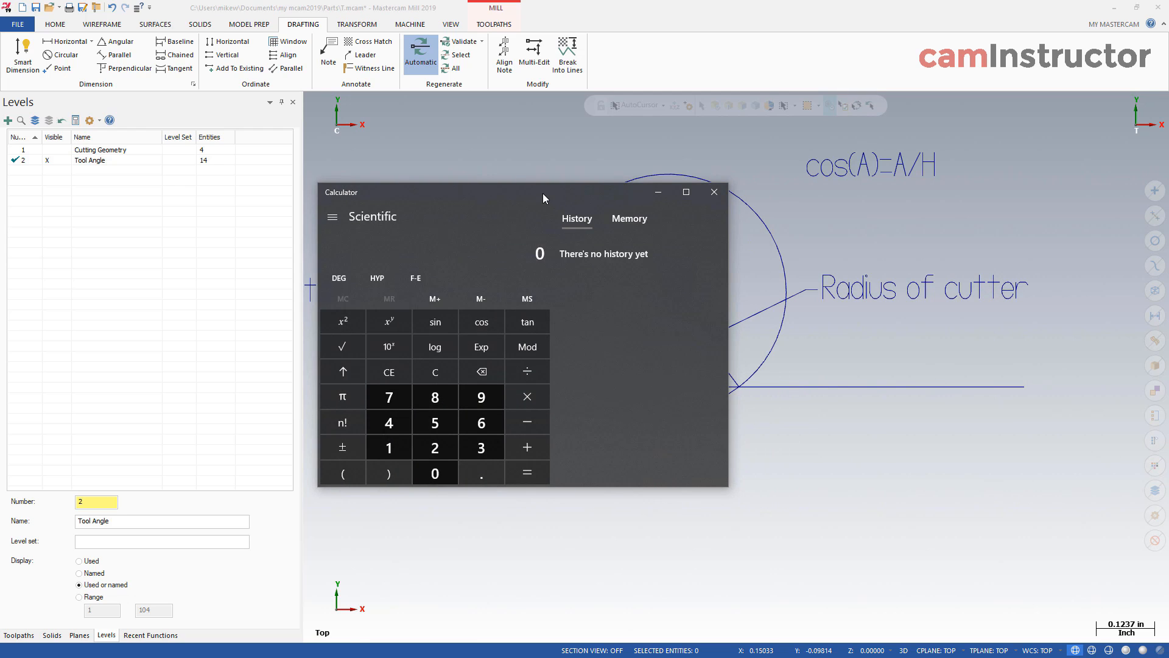
pyautogui.moveTo(542, 193); pyautogui.dragTo(476, 149)
pyautogui.moveTo(661, 345); pyautogui.dragTo(928, 331)
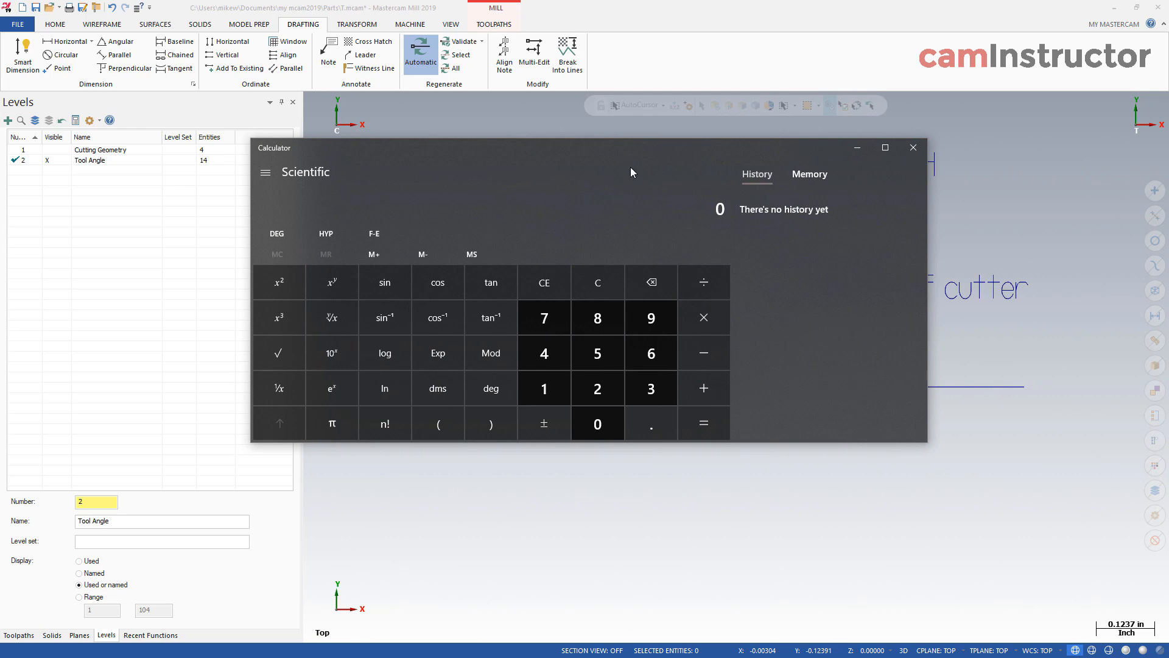
pyautogui.moveTo(630, 167); pyautogui.dragTo(494, 344)
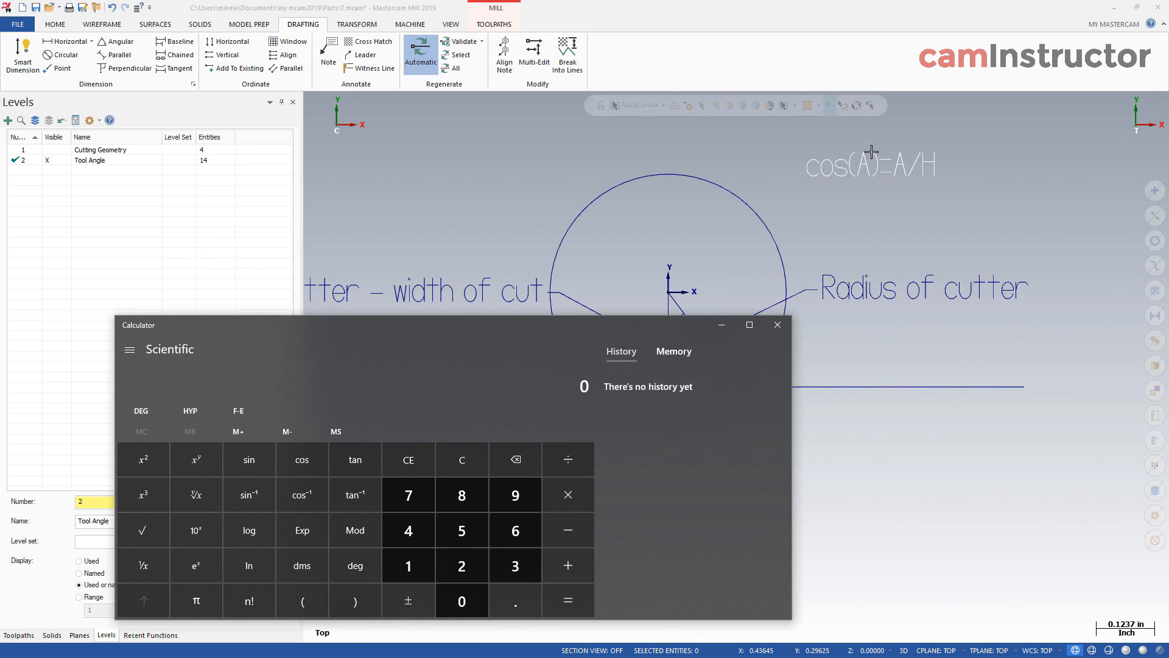
pyautogui.moveTo(565, 325); pyautogui.dragTo(643, 164)
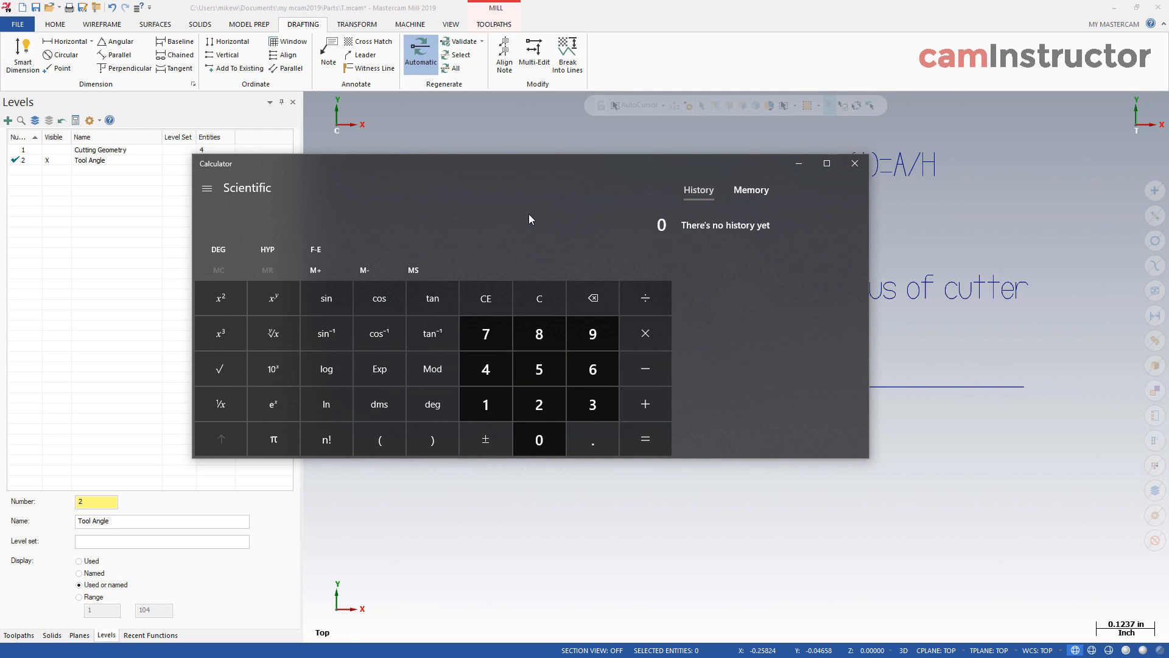
pyautogui.moveTo(632, 175); pyautogui.dragTo(528, 137)
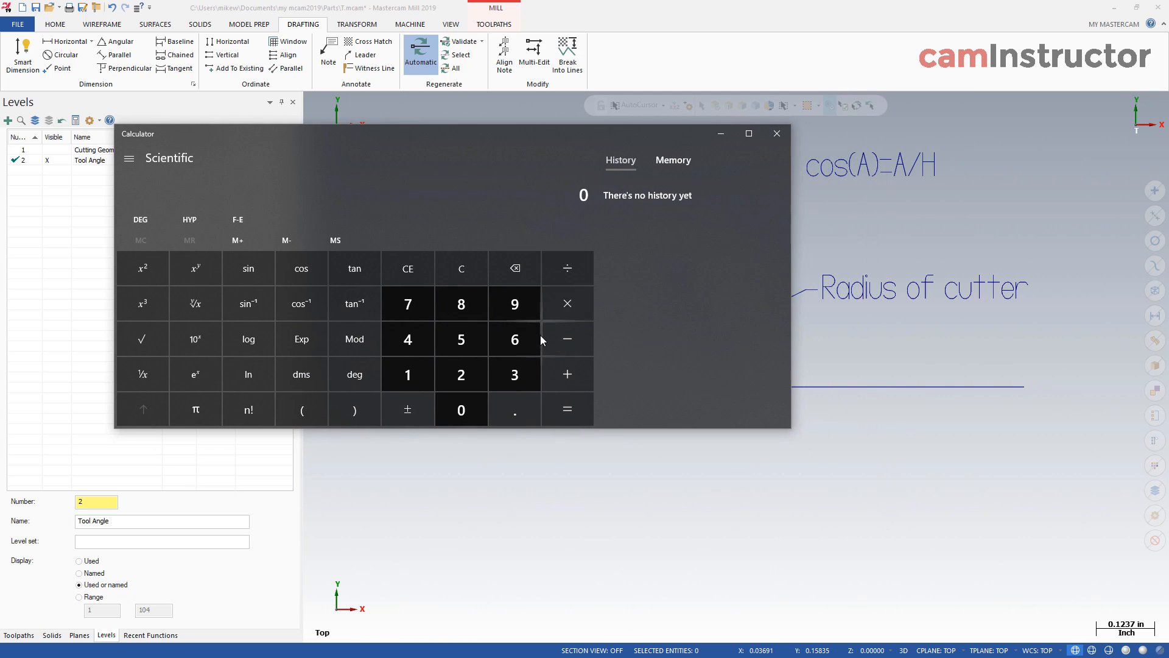
# Step: Calculate the inverse cosine of 0.2 divided by 0.25 in degrees and close the calculator after reading the angle
pyautogui.click(518, 408)
pyautogui.click(463, 377)
pyautogui.click(567, 268)
pyautogui.click(514, 409)
pyautogui.click(460, 373)
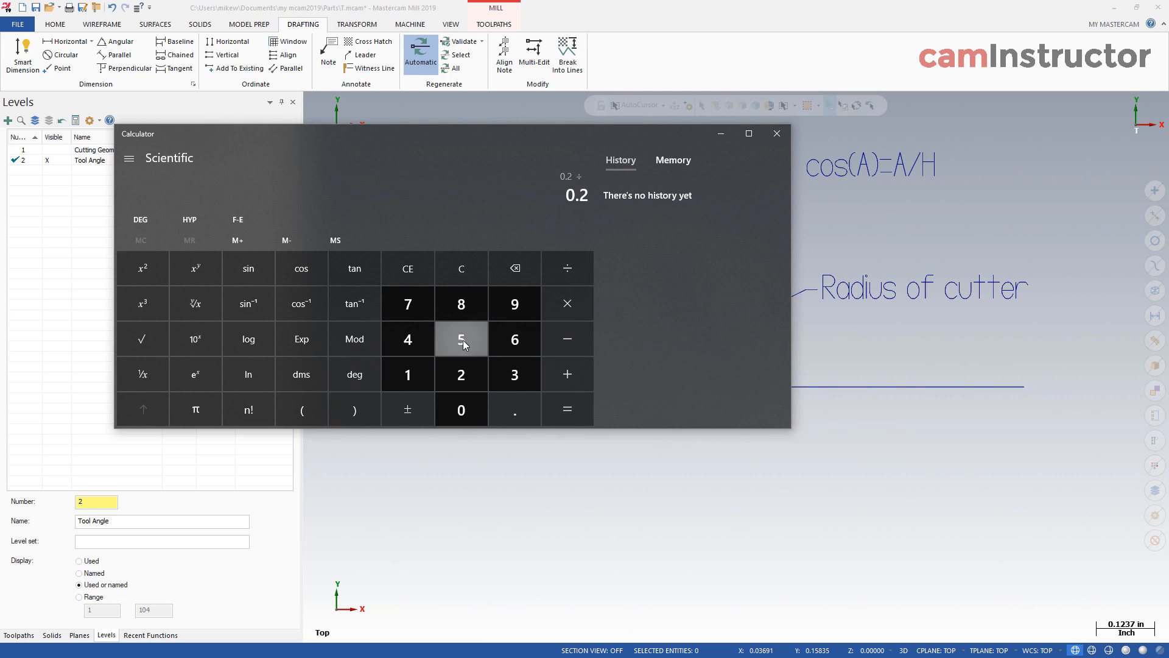
pyautogui.click(463, 340)
pyautogui.click(552, 410)
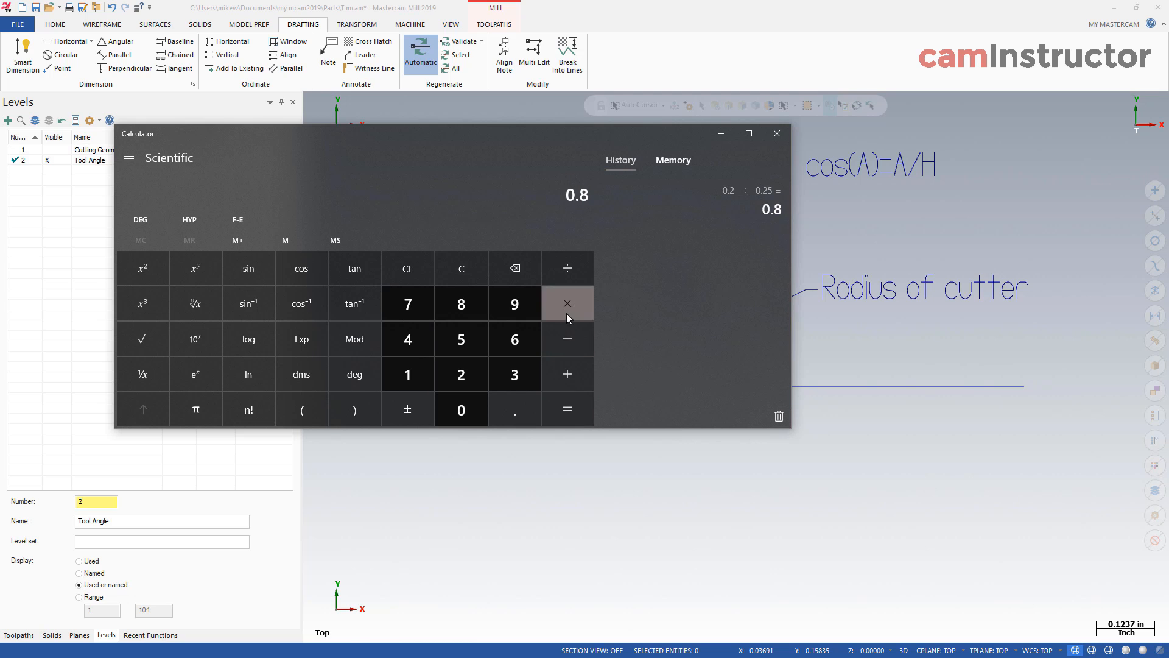
pyautogui.click(313, 301)
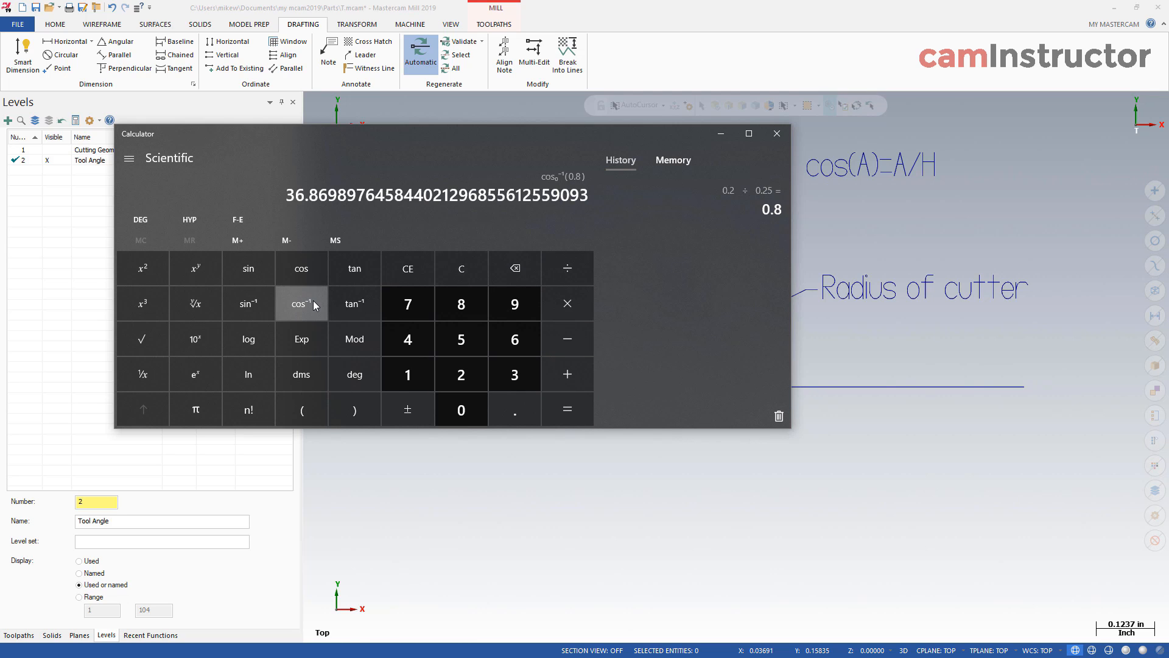
pyautogui.moveTo(374, 141)
pyautogui.mouseDown()
pyautogui.moveTo(579, 231)
pyautogui.moveTo(613, 353)
pyautogui.moveTo(575, 308)
pyautogui.moveTo(553, 232)
pyautogui.mouseUp()
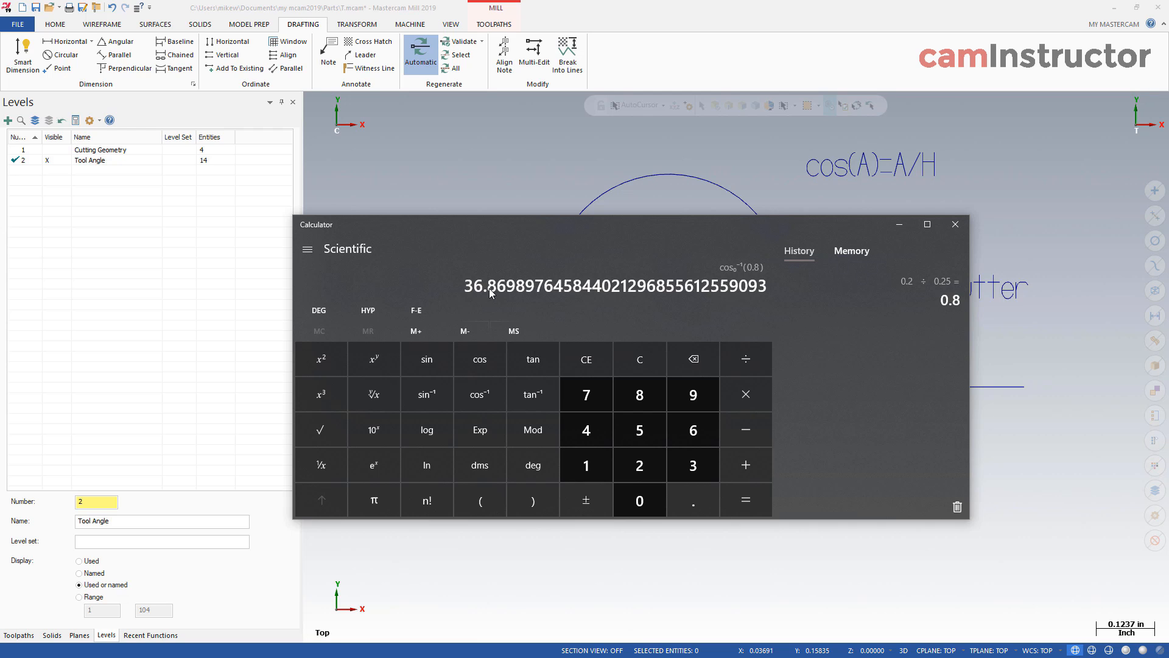
pyautogui.click(954, 224)
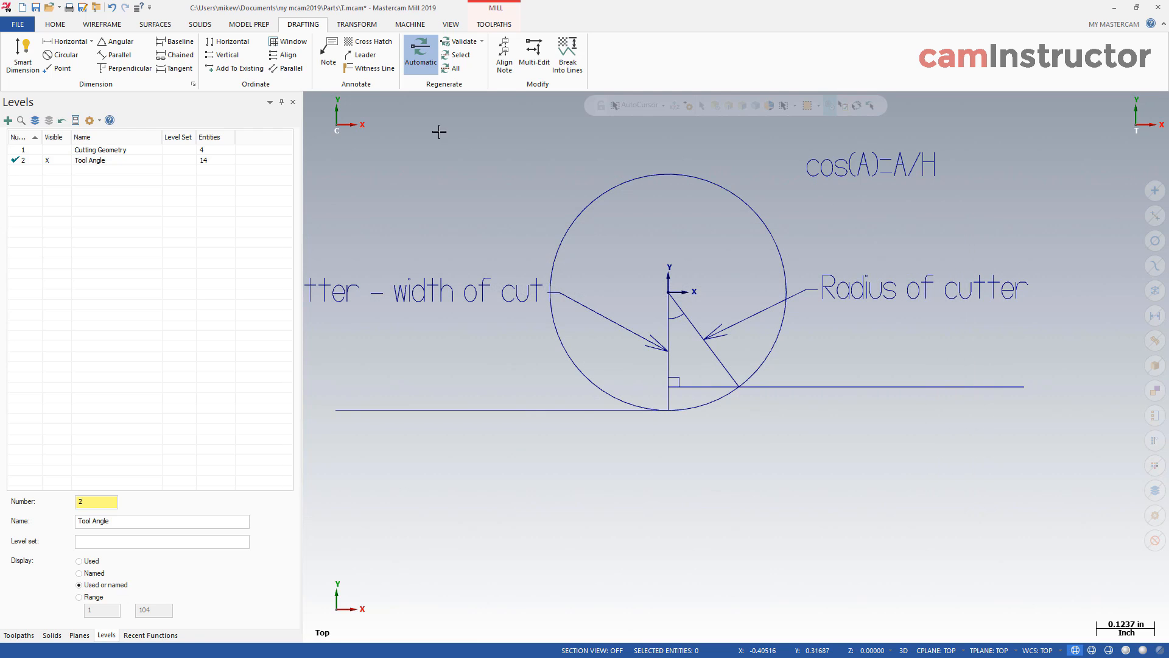
# Step: Add a note reading "36.87" directly below the cos(A)=A/H formula
pyautogui.click(328, 51)
pyautogui.tripleClick(59, 306)
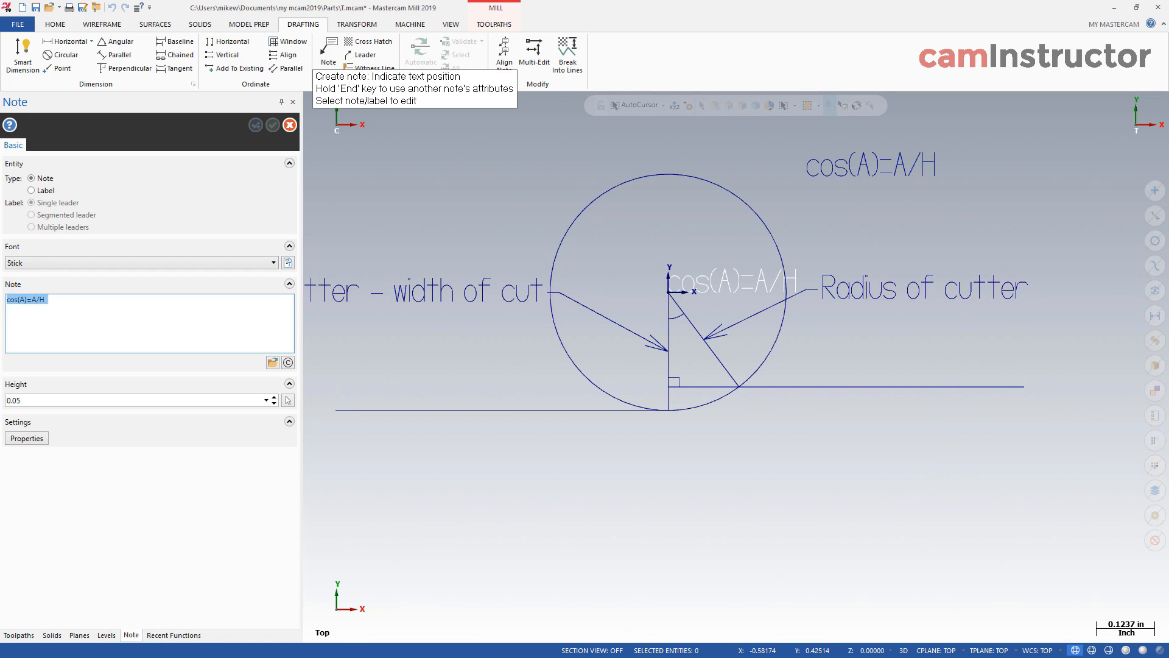
pyautogui.write('36.87')
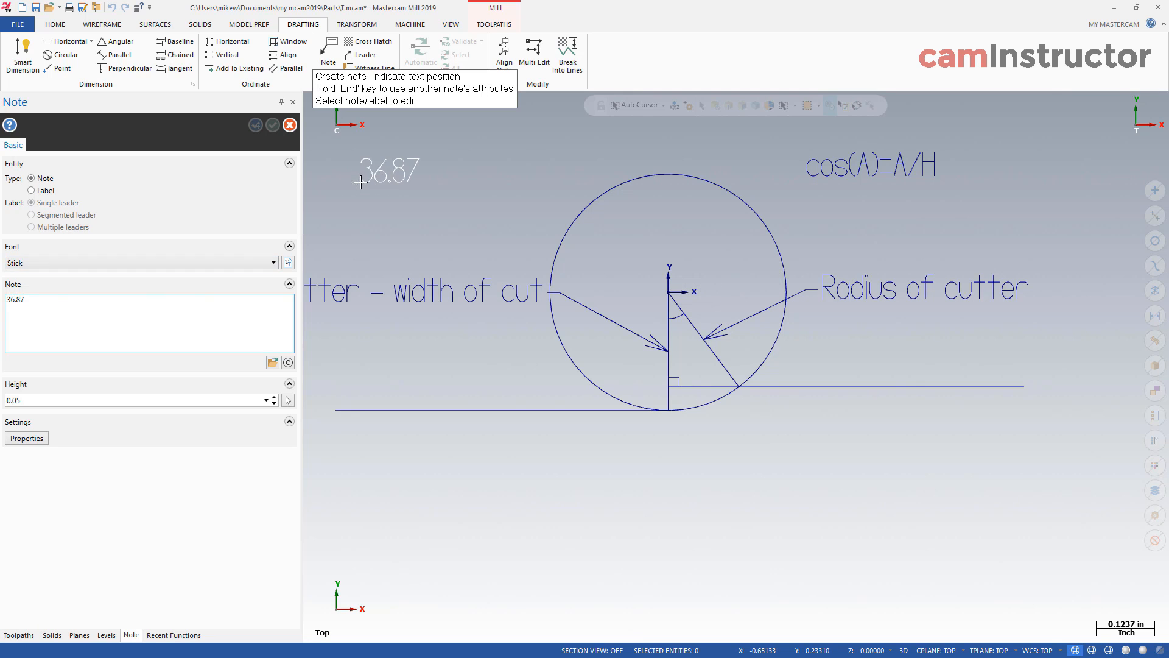
pyautogui.click(851, 210)
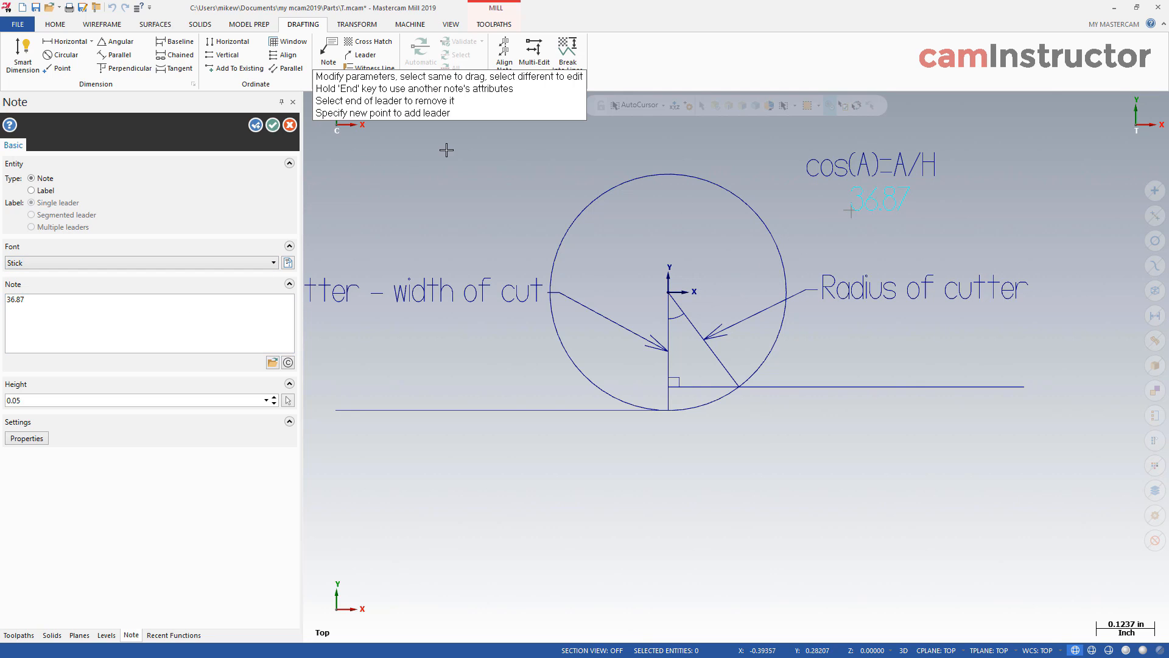
pyautogui.click(273, 125)
pyautogui.scroll(-1, 793, 329)
pyautogui.scroll(-1, 794, 329)
pyautogui.scroll(2, 787, 321)
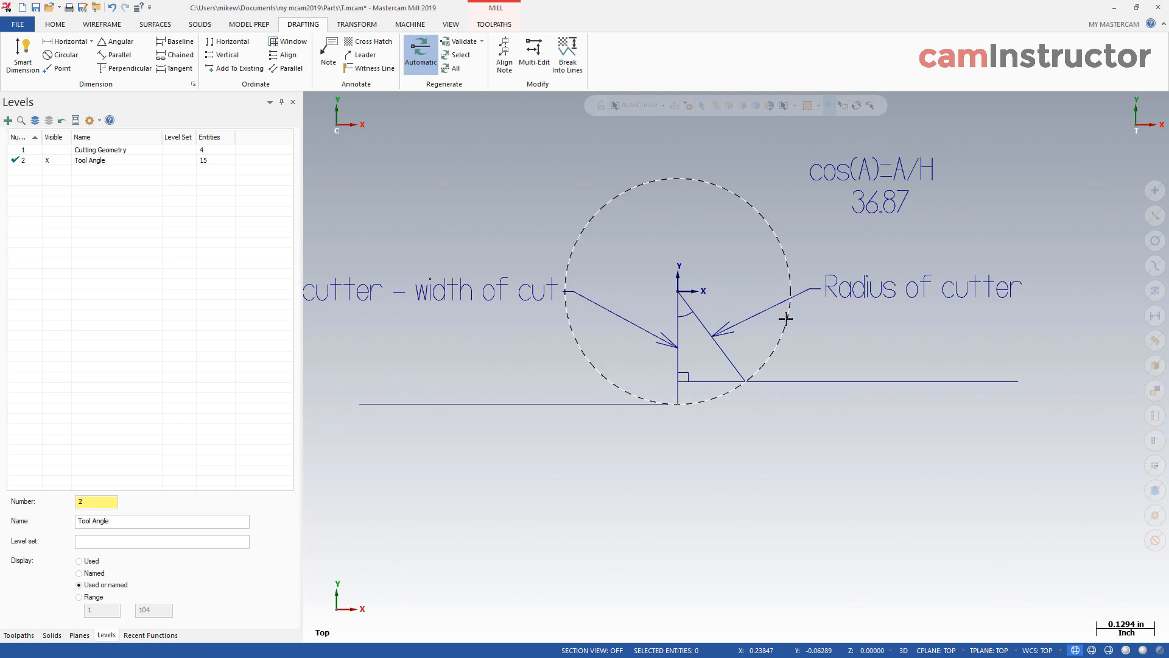
pyautogui.scroll(-1, 770, 315)
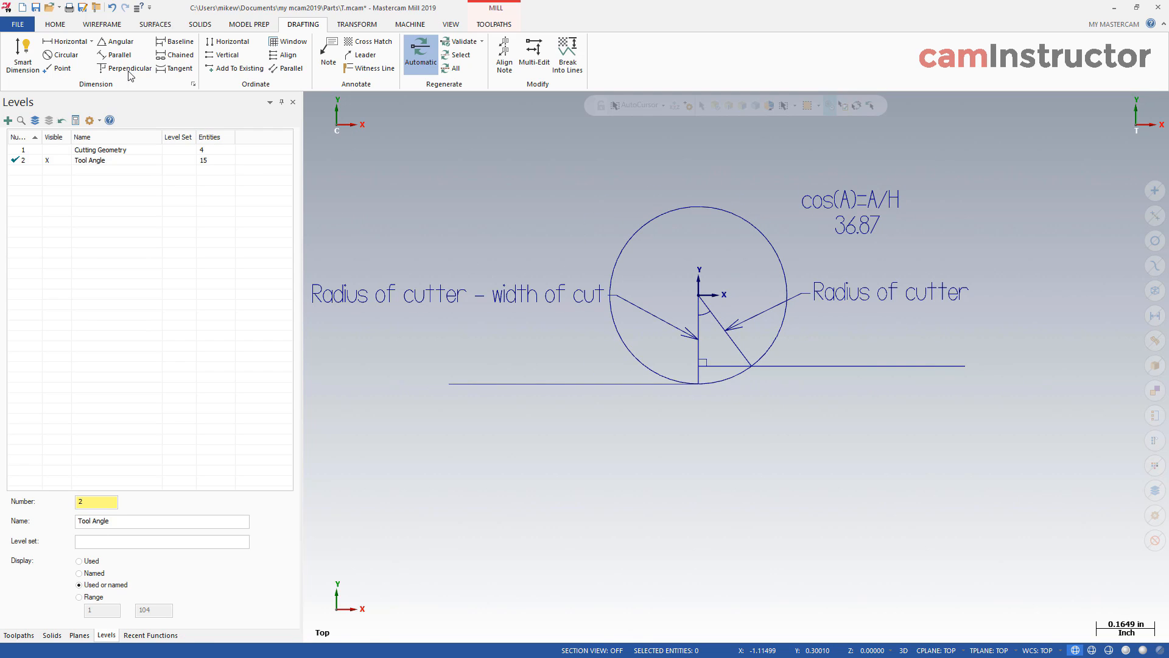
# Step: Dimension the angle between the vertical line and the slanted radius line with 0.05 high text, placed below the circle
pyautogui.click(113, 44)
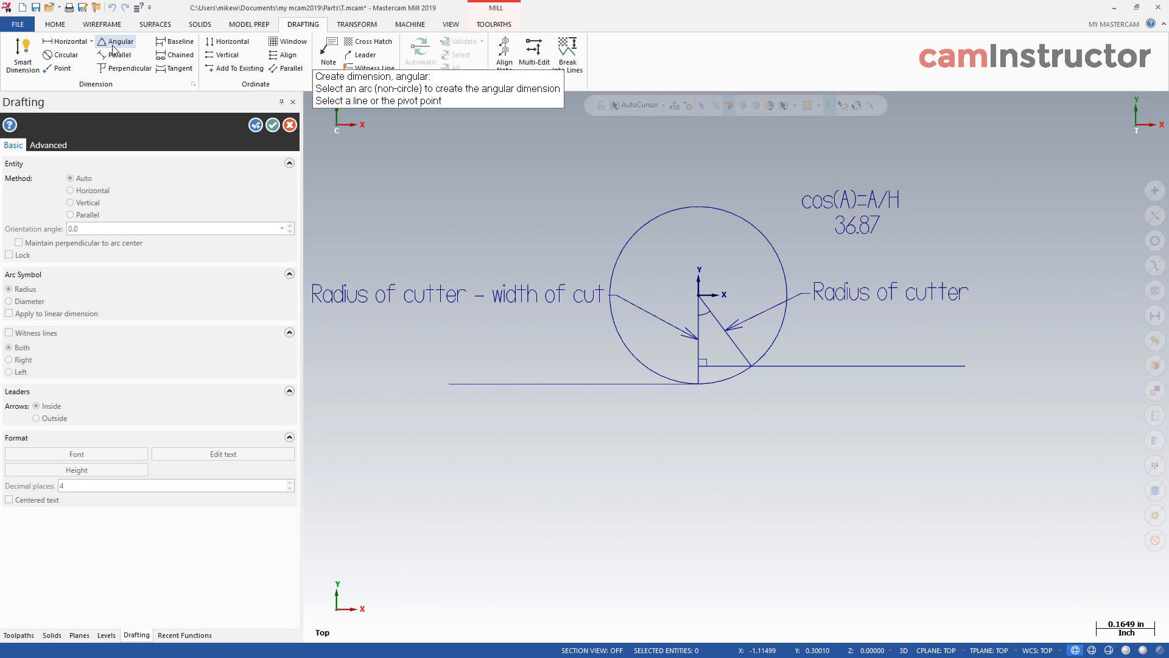
pyautogui.scroll(1, 670, 481)
pyautogui.click(712, 305)
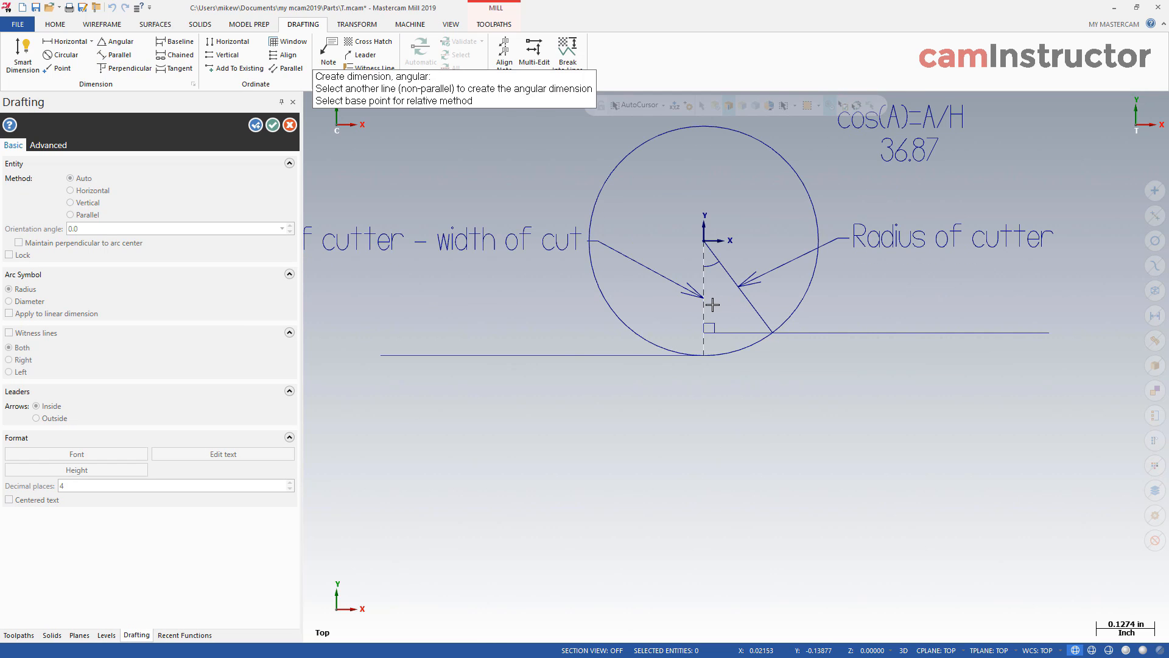
pyautogui.click(737, 286)
pyautogui.click(122, 469)
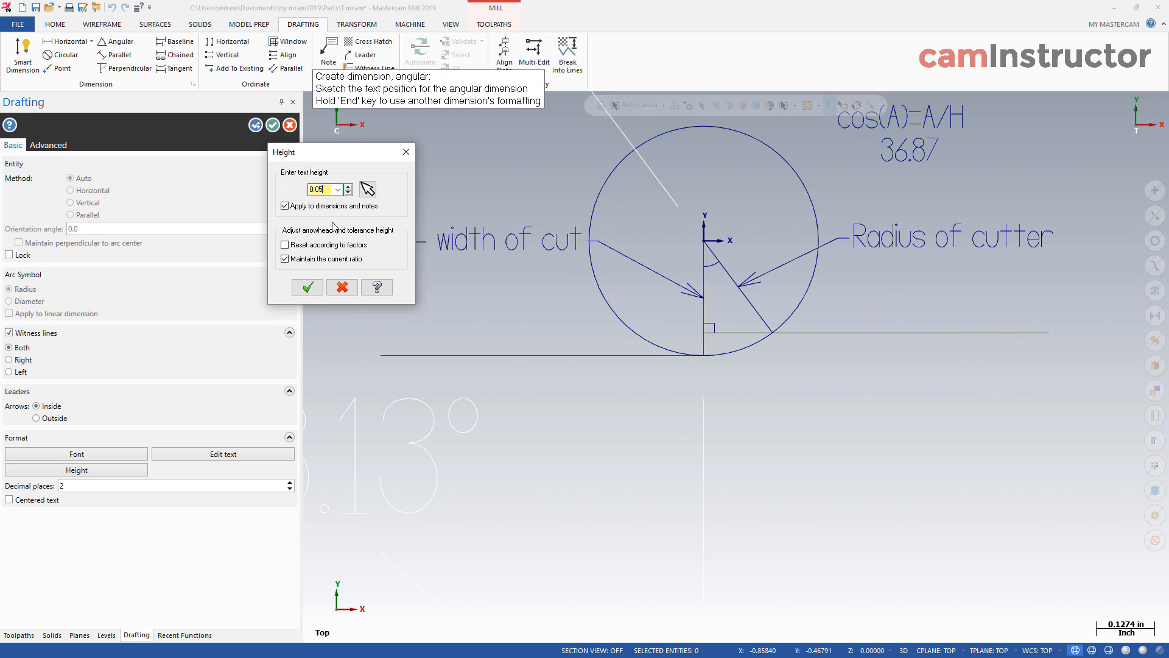
pyautogui.click(321, 286)
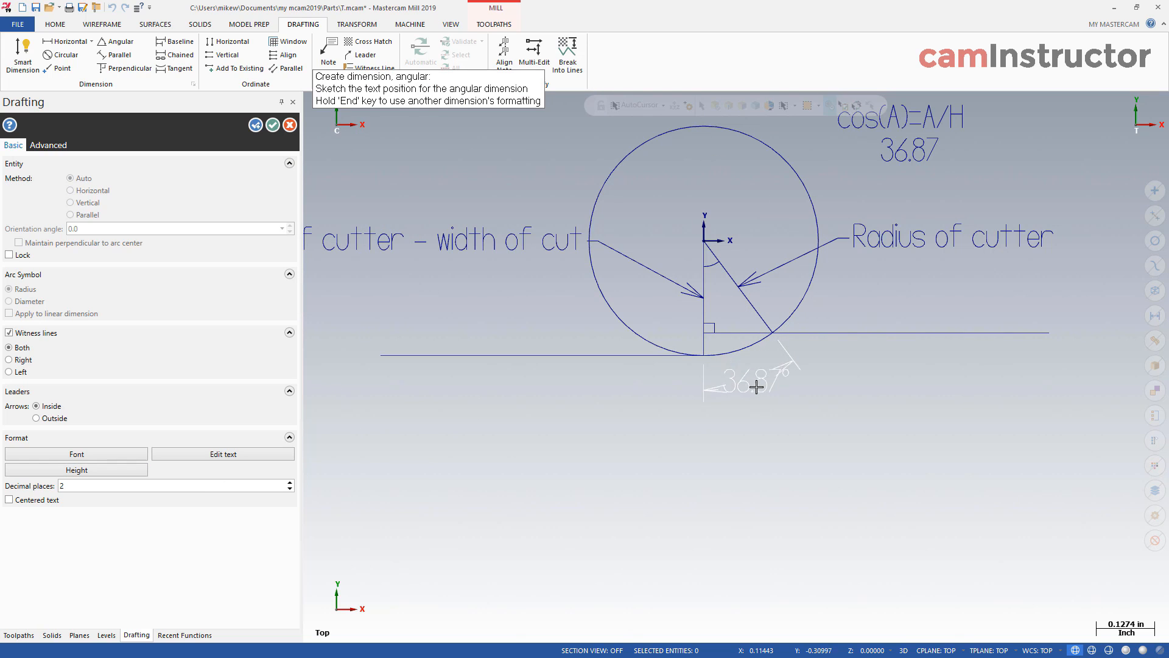
pyautogui.click(783, 441)
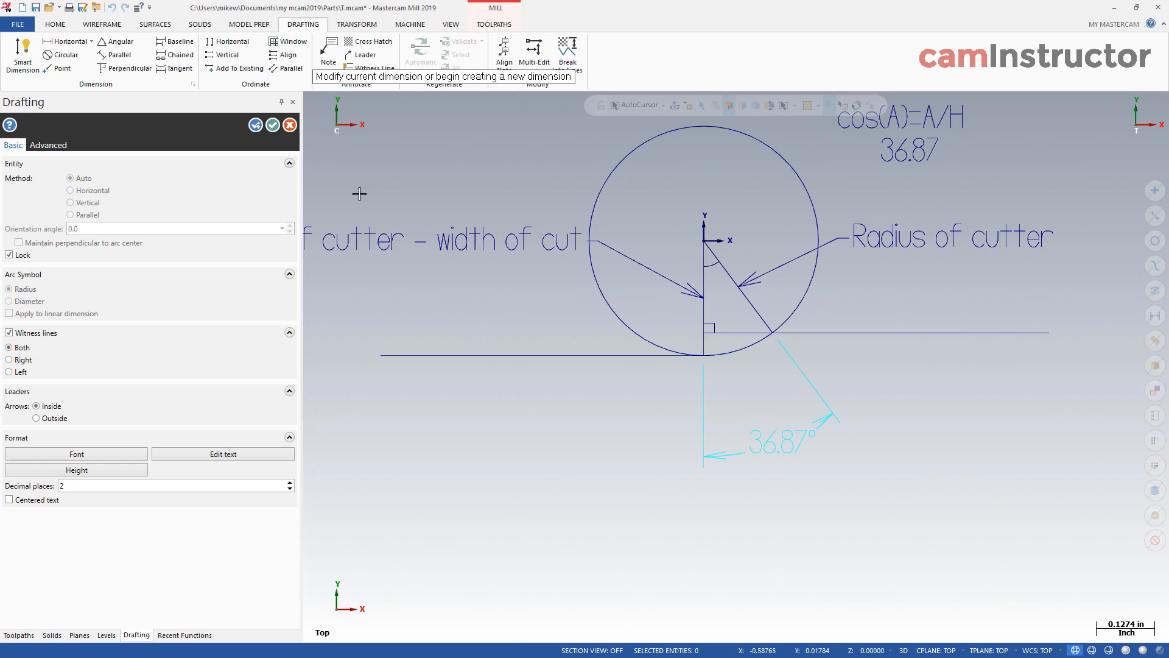
pyautogui.click(290, 124)
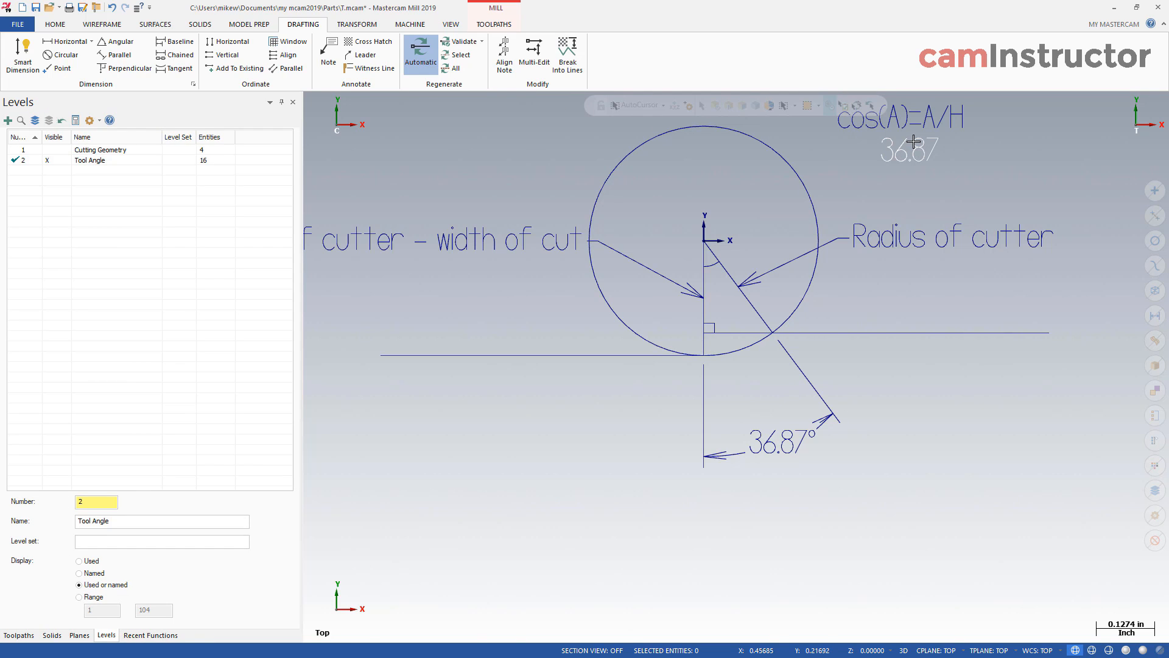
pyautogui.scroll(-3, 819, 258)
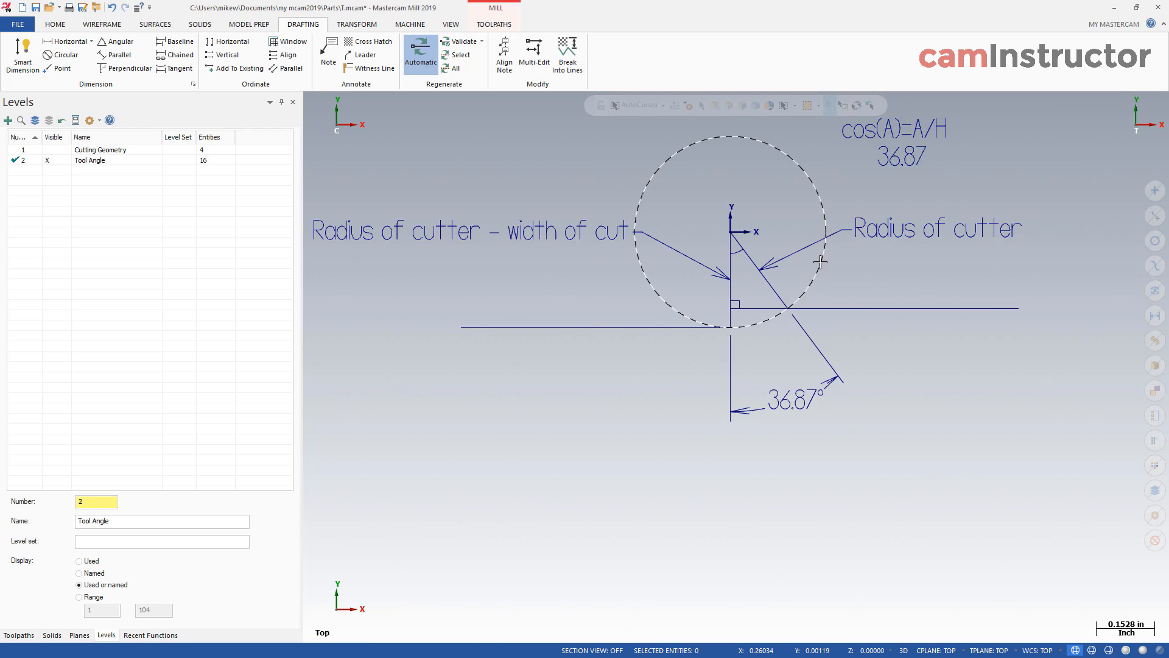
pyautogui.scroll(1, 910, 138)
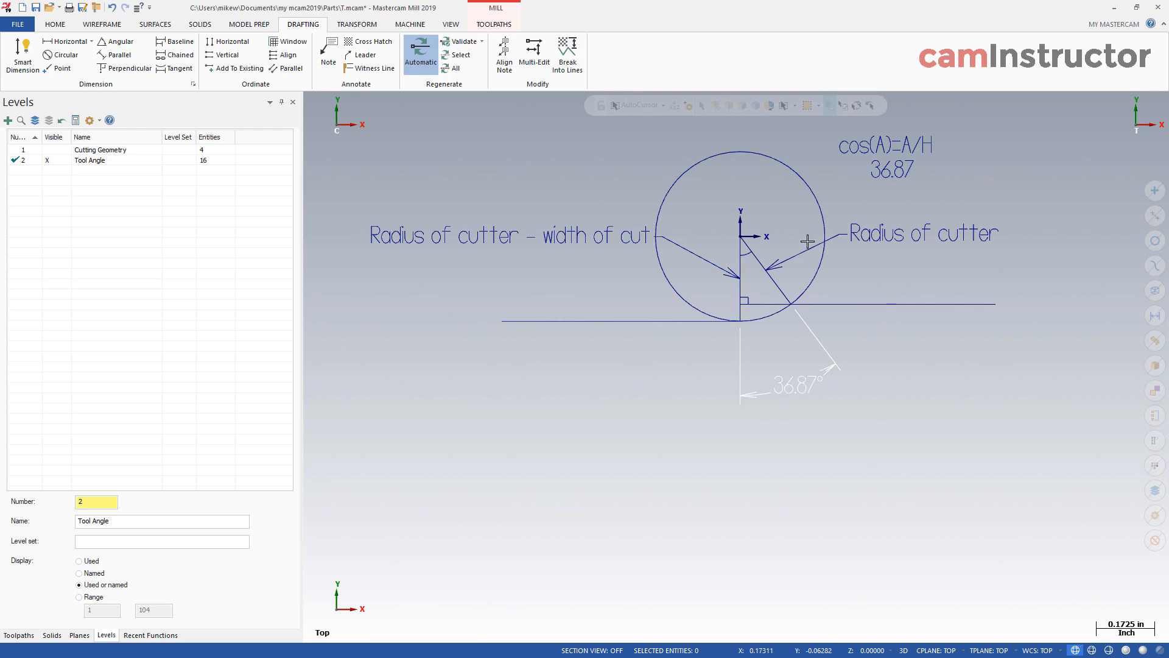
pyautogui.scroll(-4, 623, 381)
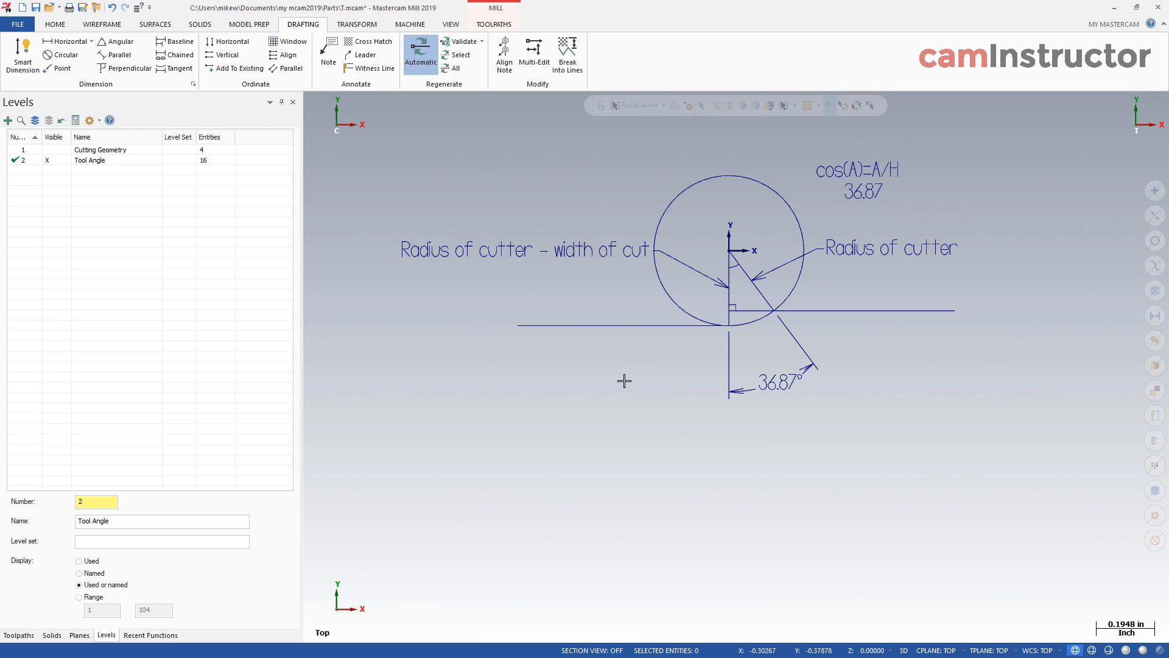
pyautogui.scroll(4, 910, 316)
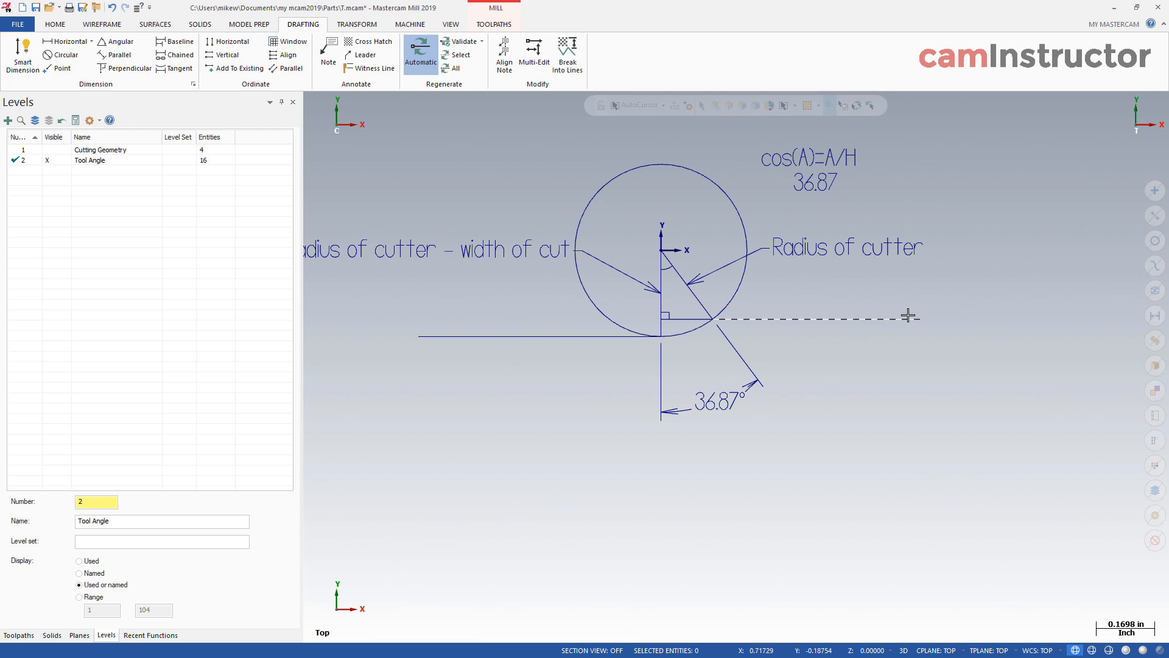
# Step: Create level 3 and move all notes and the angular dimension onto it
pyautogui.click(8, 119)
pyautogui.click(1151, 288)
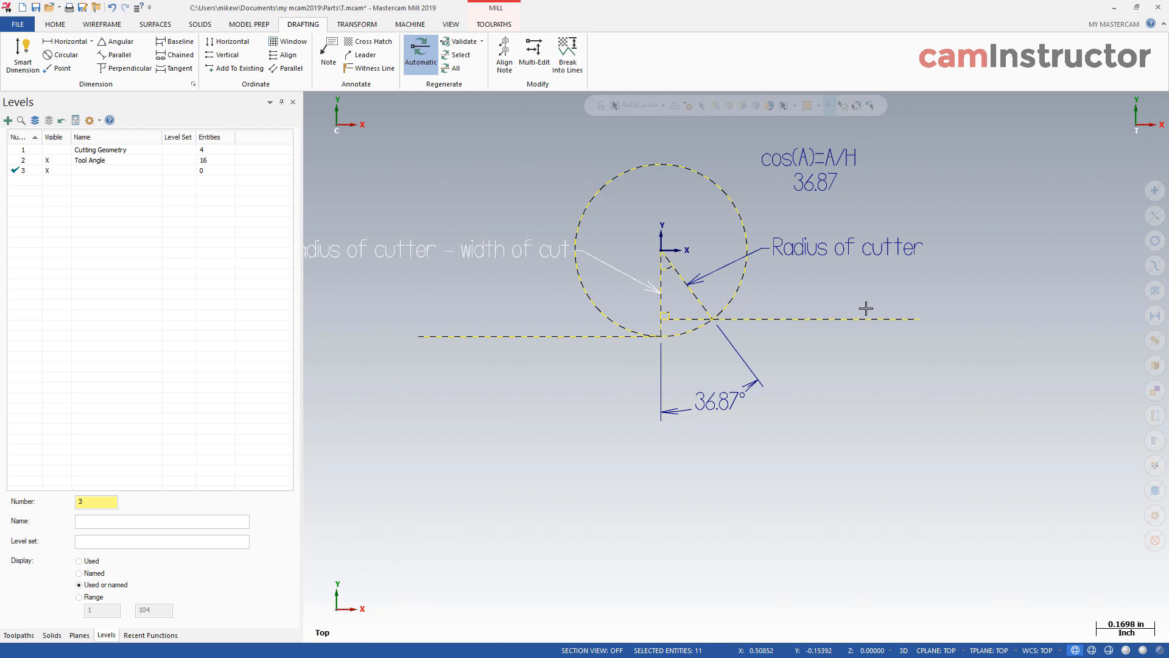
pyautogui.press('Escape')
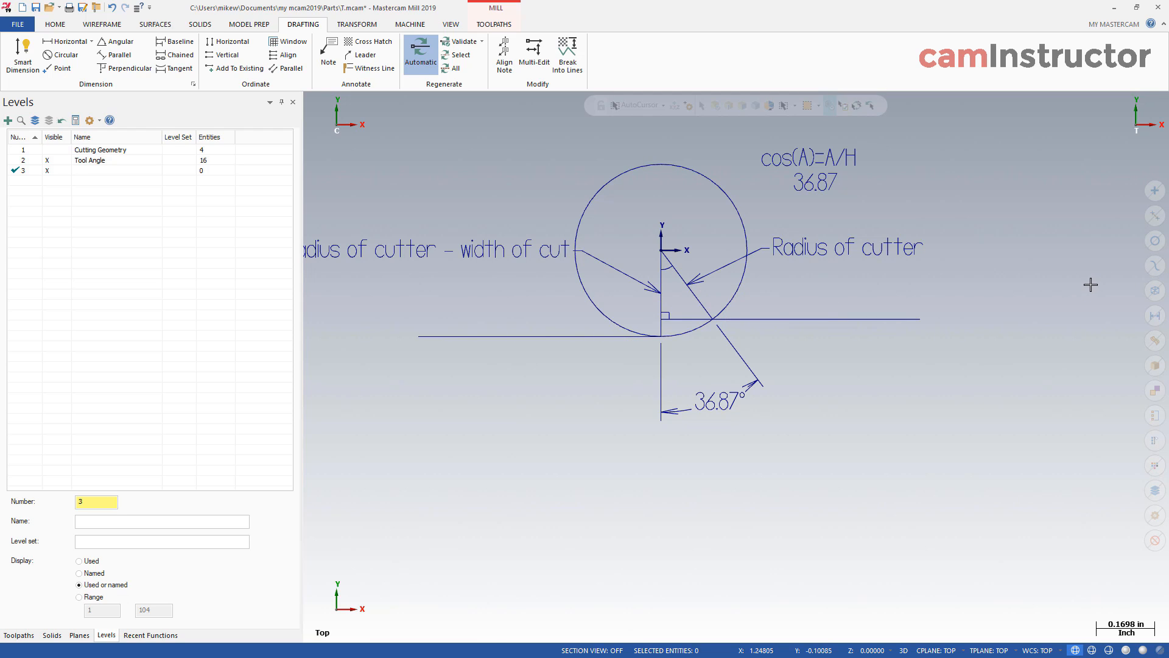
pyautogui.click(1155, 315)
pyautogui.rightClick(479, 165)
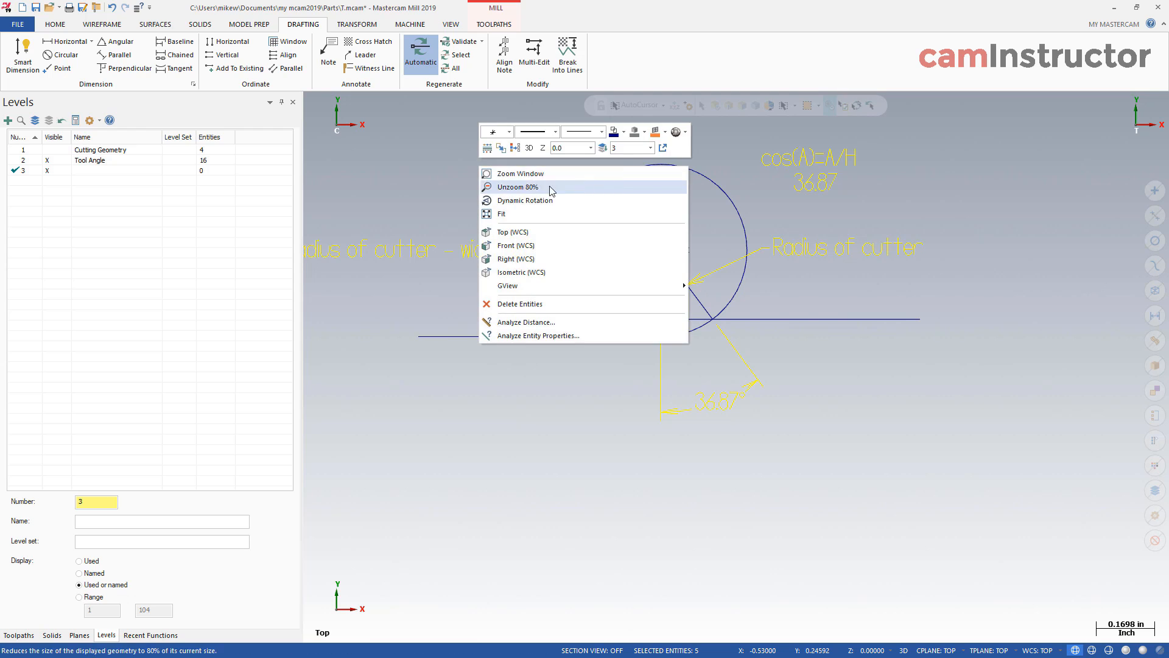
pyautogui.click(608, 151)
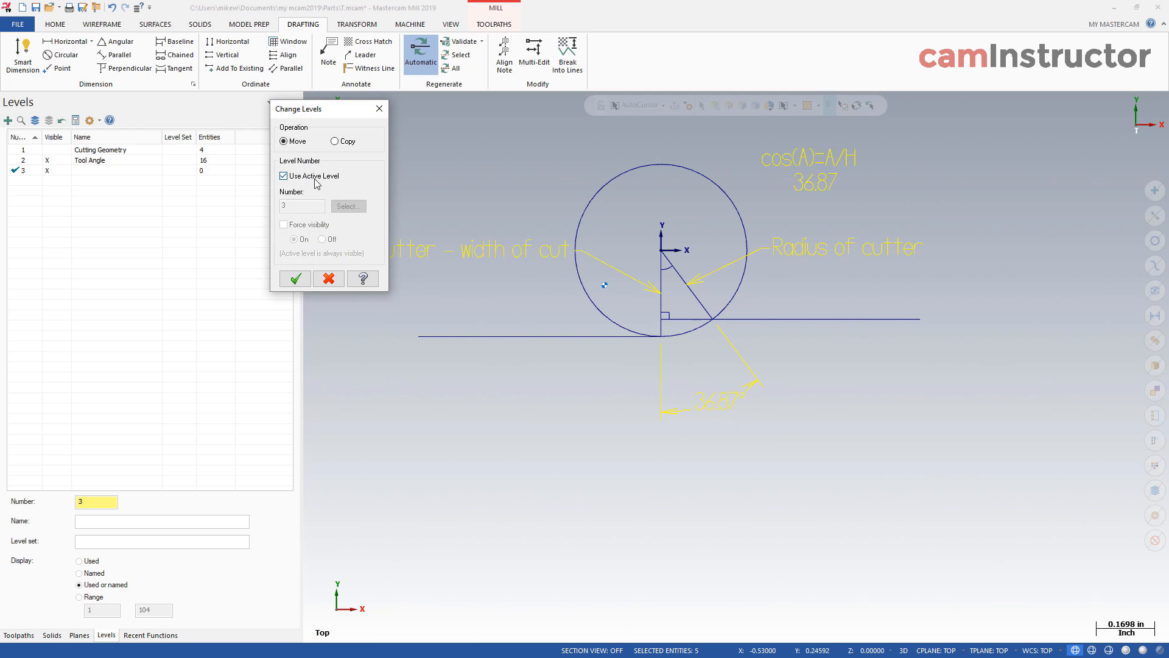
pyautogui.click(295, 278)
# Step: Make the Tool Angle level active and hide level 3 with the annotations
pyautogui.click(17, 162)
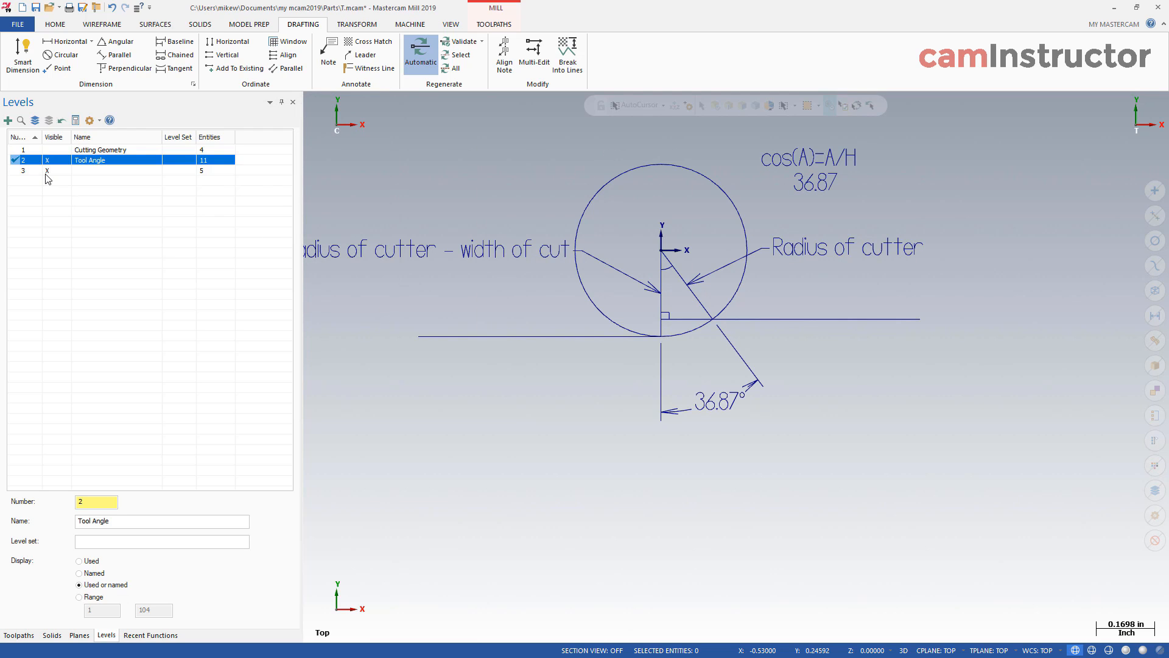
pyautogui.click(47, 172)
pyautogui.scroll(-3, 766, 353)
pyautogui.scroll(3, 749, 307)
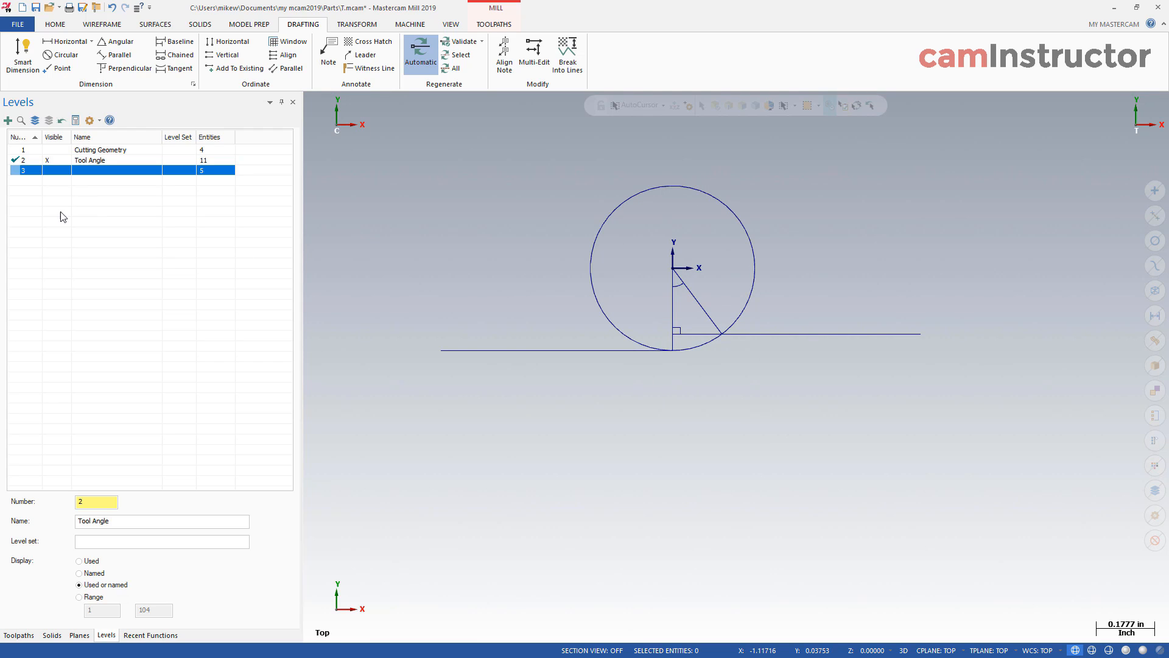
# Step: Show the annotations on level 3 and hide them again
pyautogui.click(126, 163)
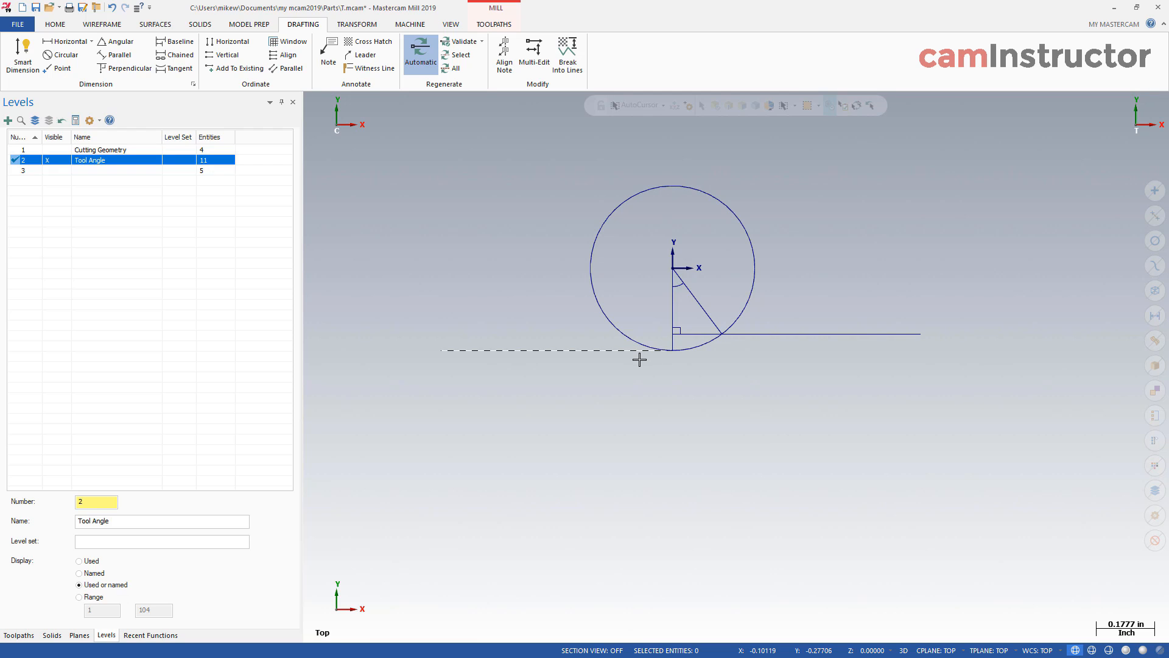
pyautogui.click(56, 173)
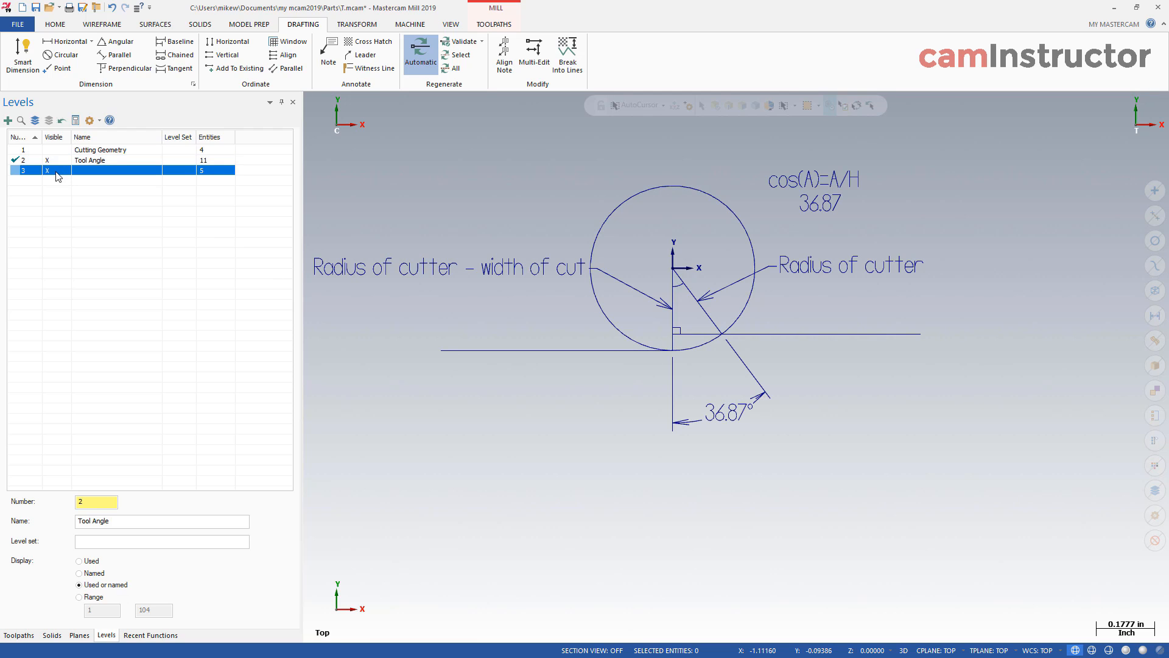
pyautogui.click(56, 172)
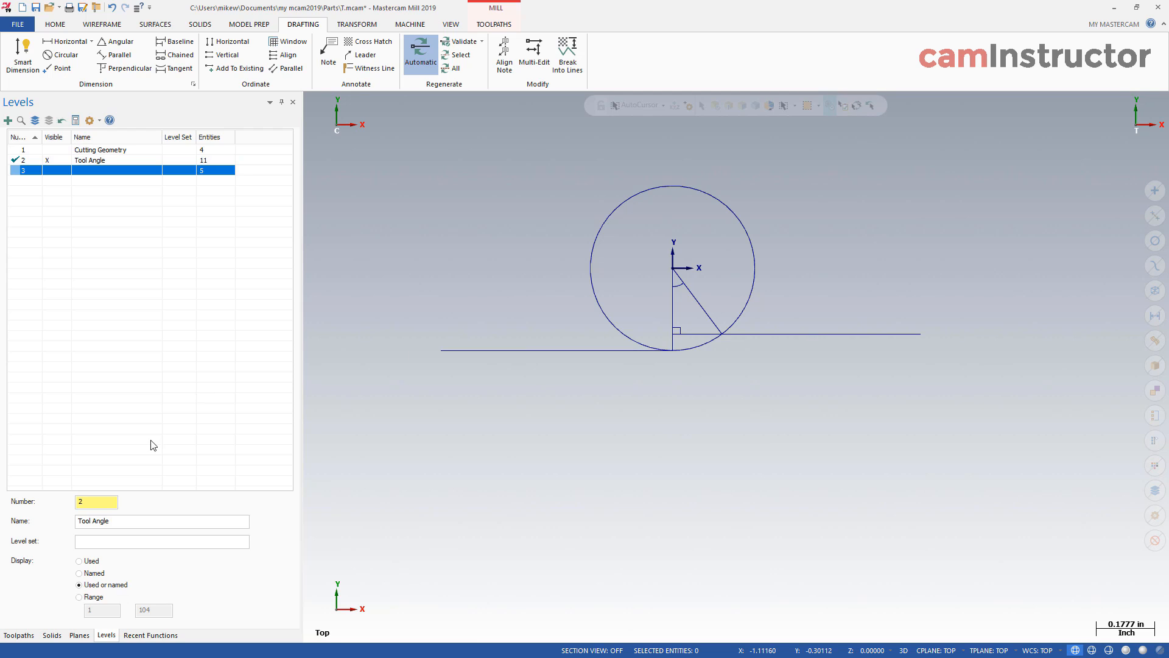
pyautogui.click(19, 635)
pyautogui.click(51, 635)
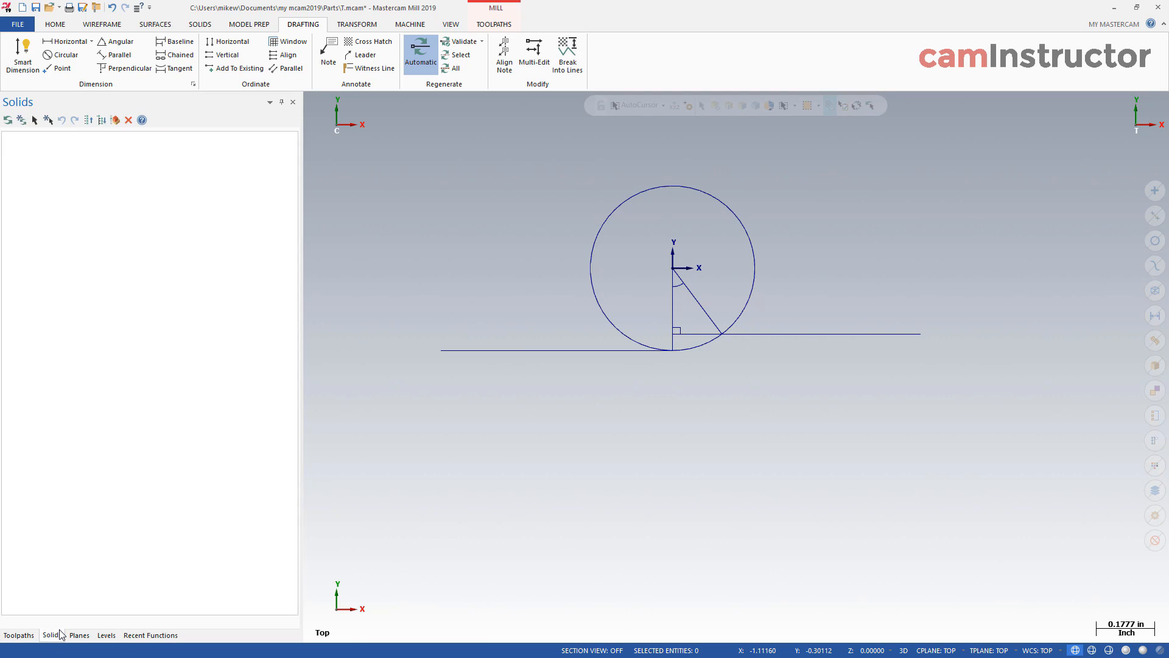
pyautogui.click(124, 635)
pyautogui.click(106, 635)
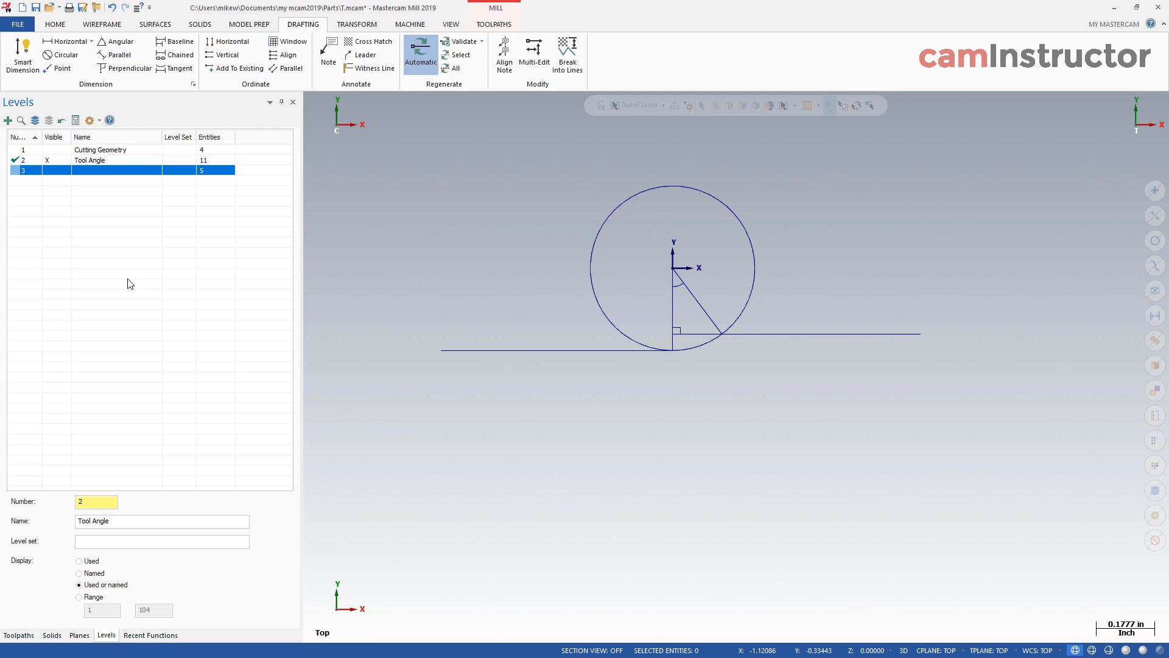
# Step: Make the Cutting Geometry level visible and active, and hide the Tool Angle level
pyautogui.click(53, 150)
pyautogui.click(20, 151)
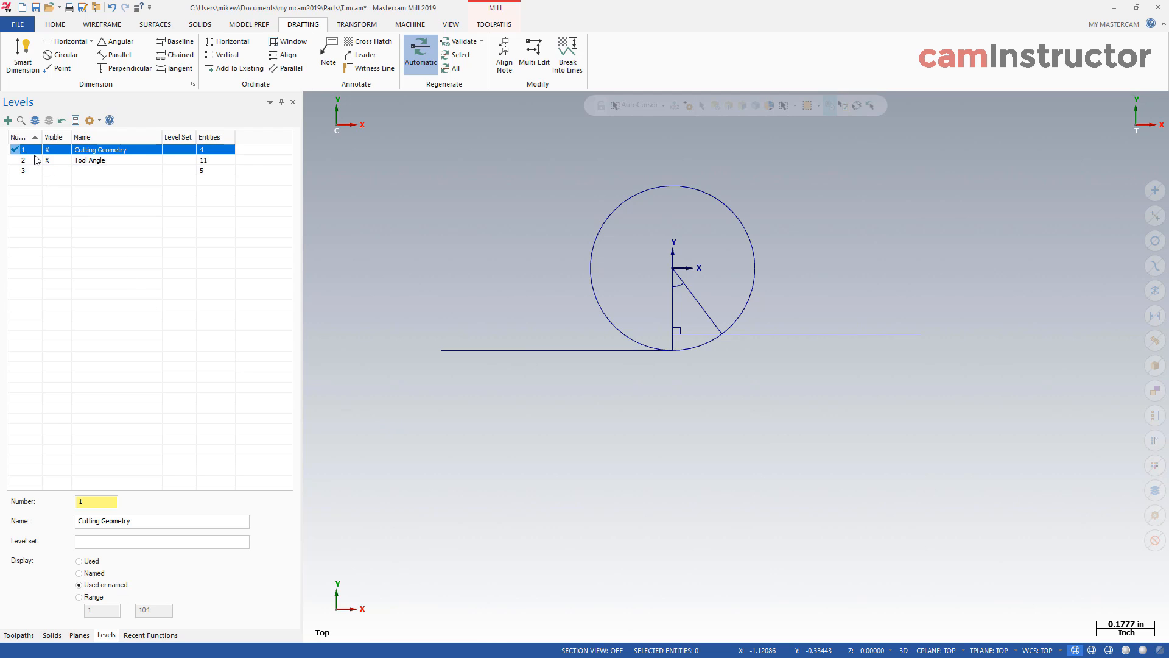
pyautogui.click(47, 160)
pyautogui.scroll(-2, 731, 356)
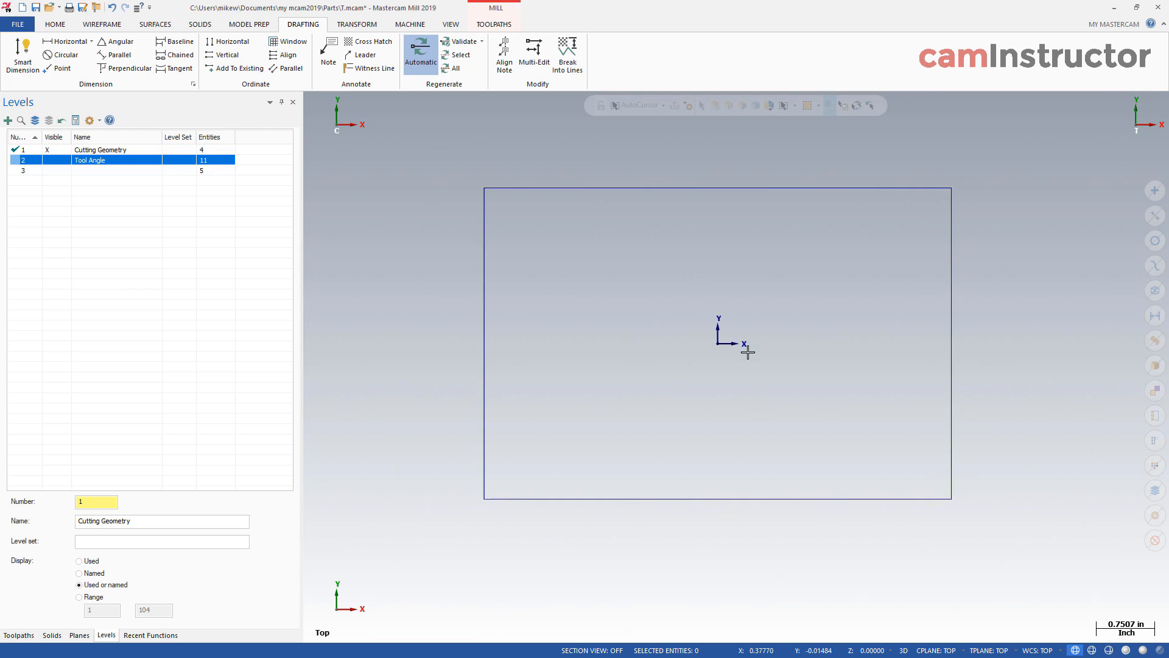
# Step: Select the first 2D High Speed Dynamic Mill operation to display its toolpath
pyautogui.click(18, 635)
pyautogui.click(101, 181)
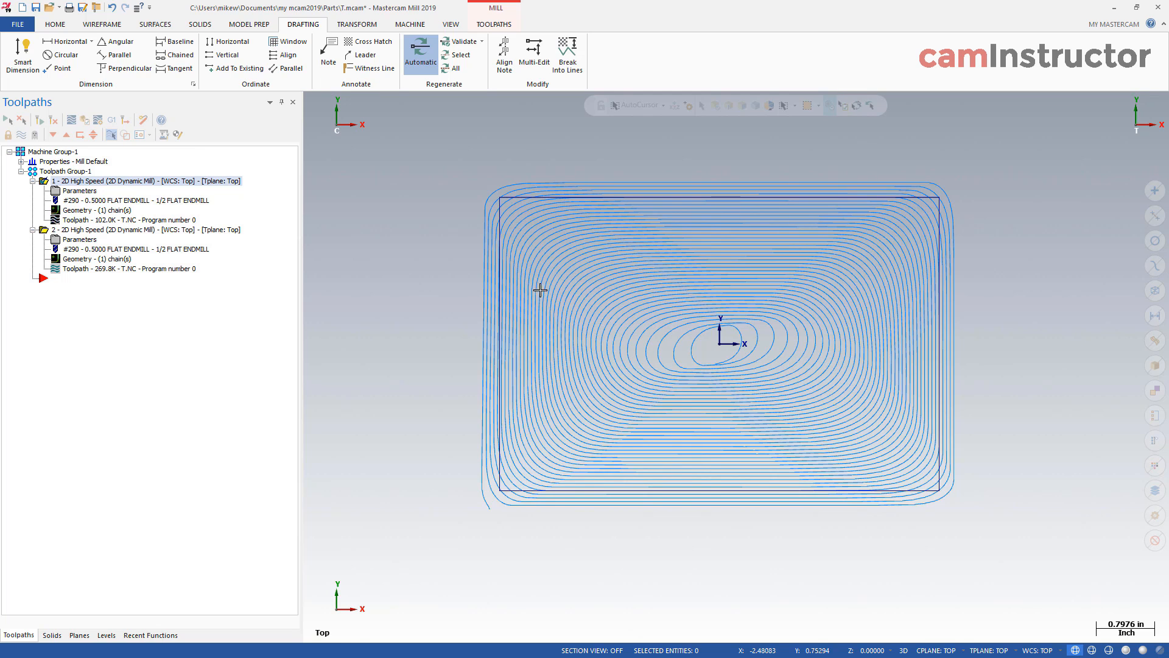
# Step: Add level 4 and name it "Cut path"
pyautogui.click(107, 635)
pyautogui.click(8, 121)
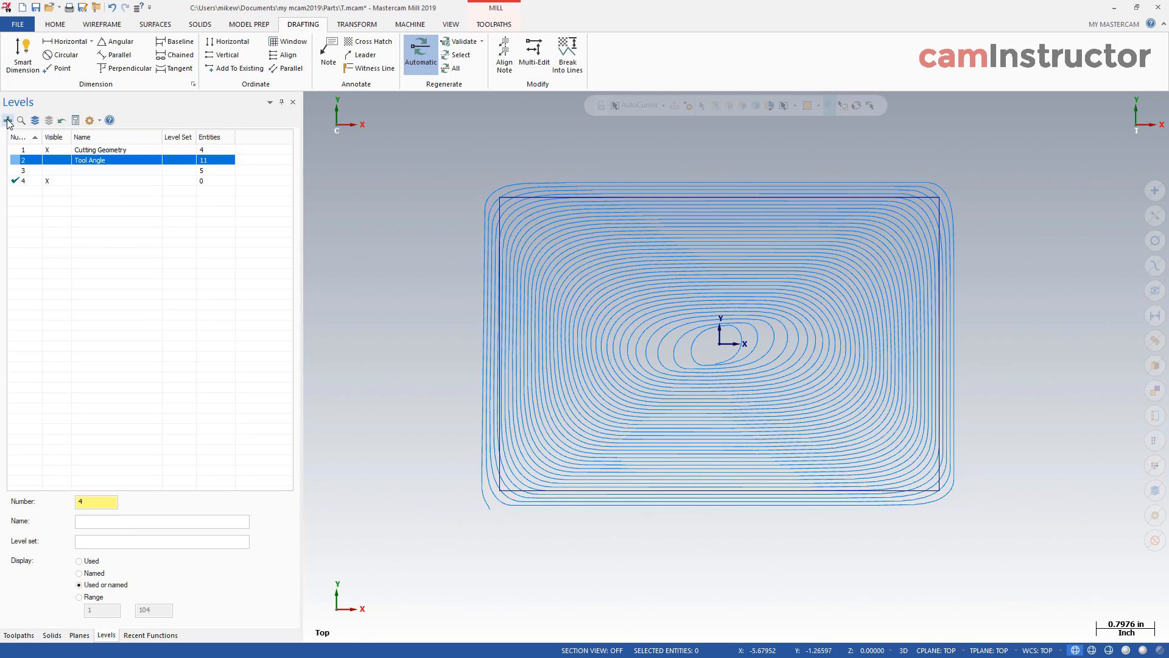
pyautogui.doubleClick(104, 181)
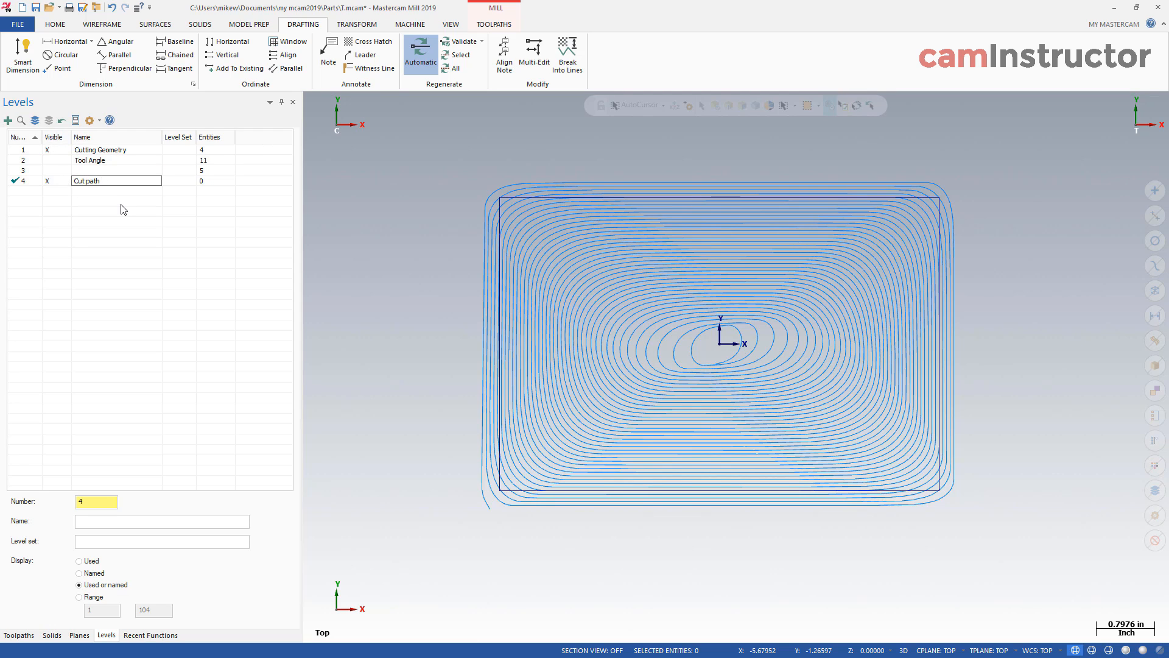
pyautogui.press('Return')
# Step: Backplot the first Dynamic Mill operation to its end and turn off the orange cut-area shading
pyautogui.click(19, 635)
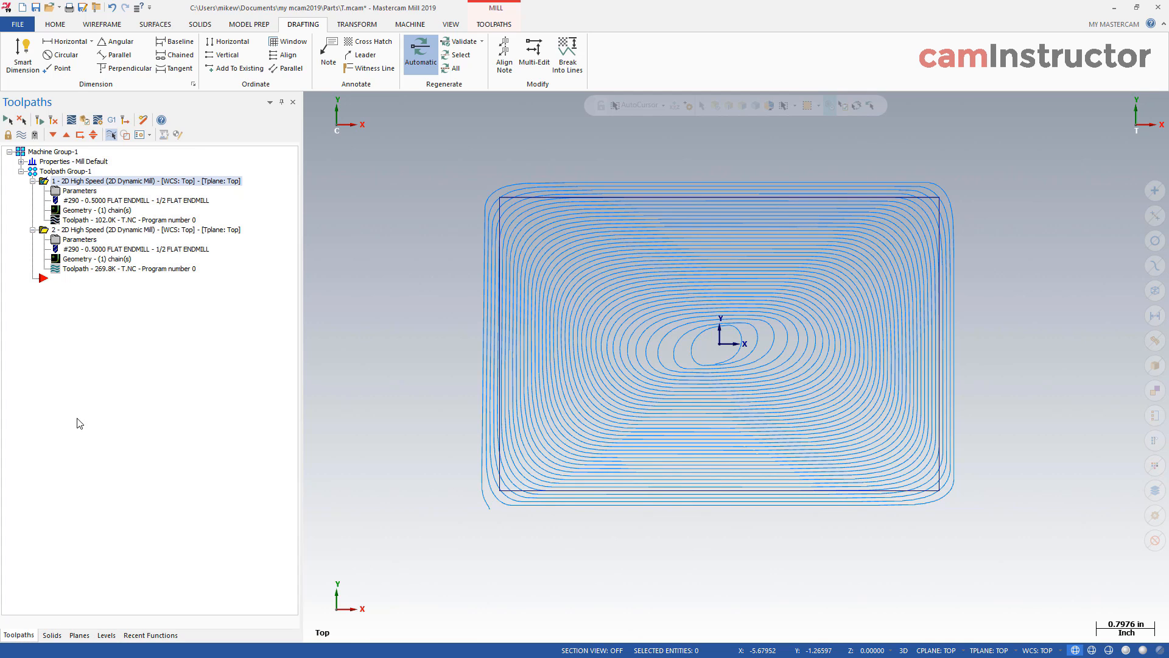
pyautogui.click(71, 119)
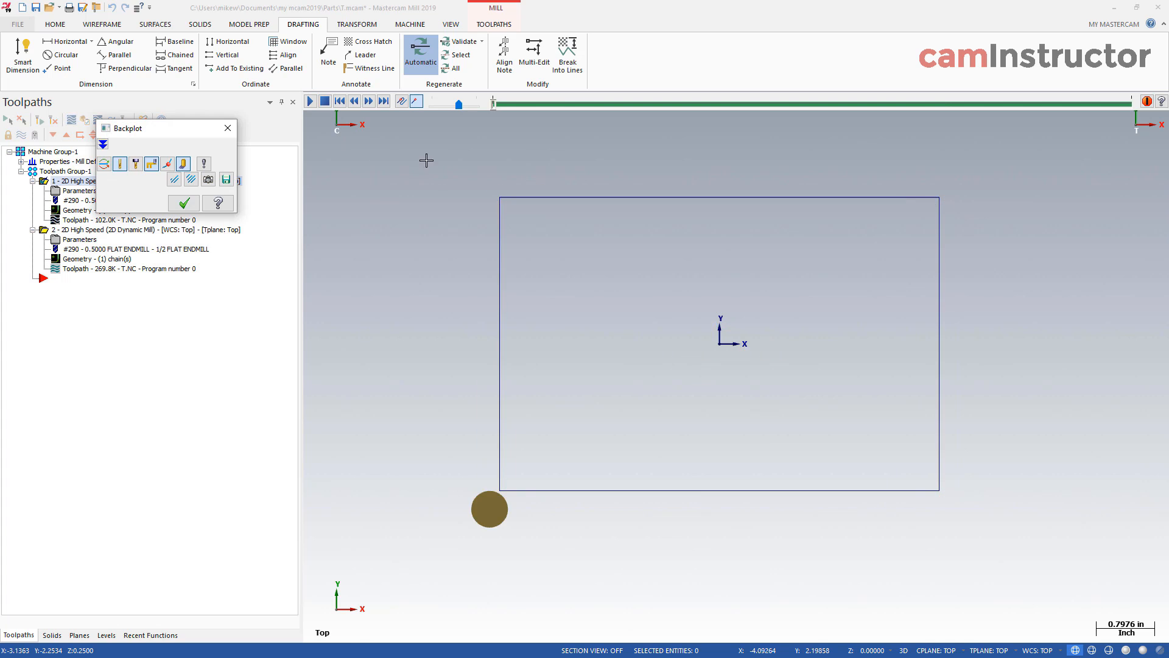
pyautogui.moveTo(494, 105); pyautogui.dragTo(1138, 112)
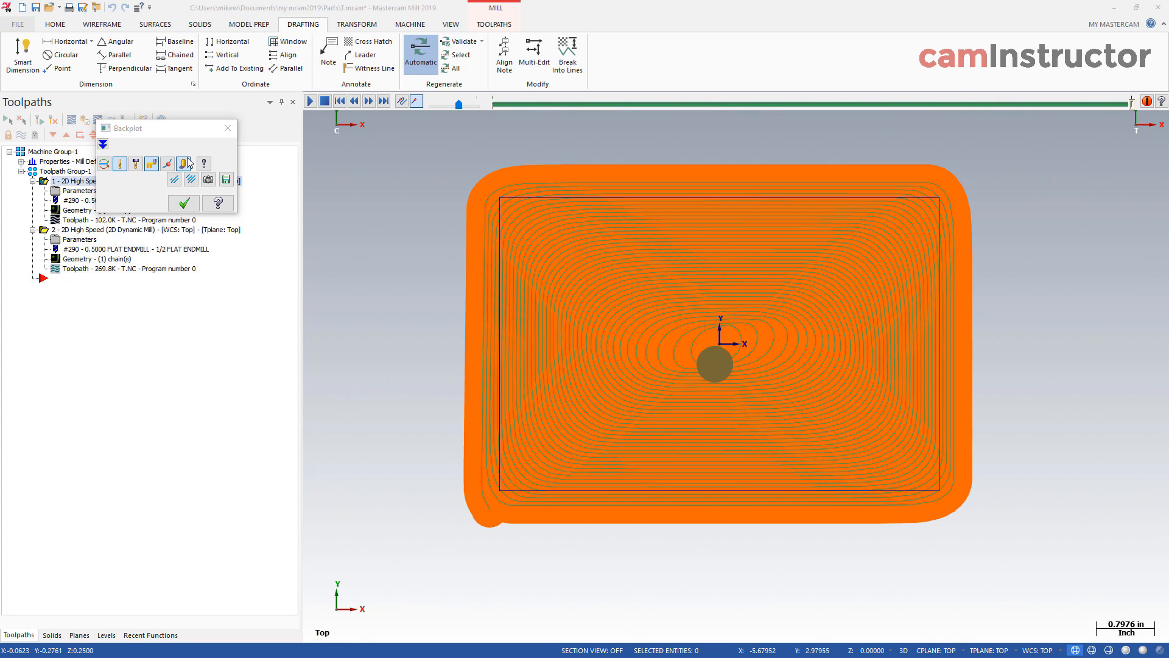
pyautogui.click(183, 163)
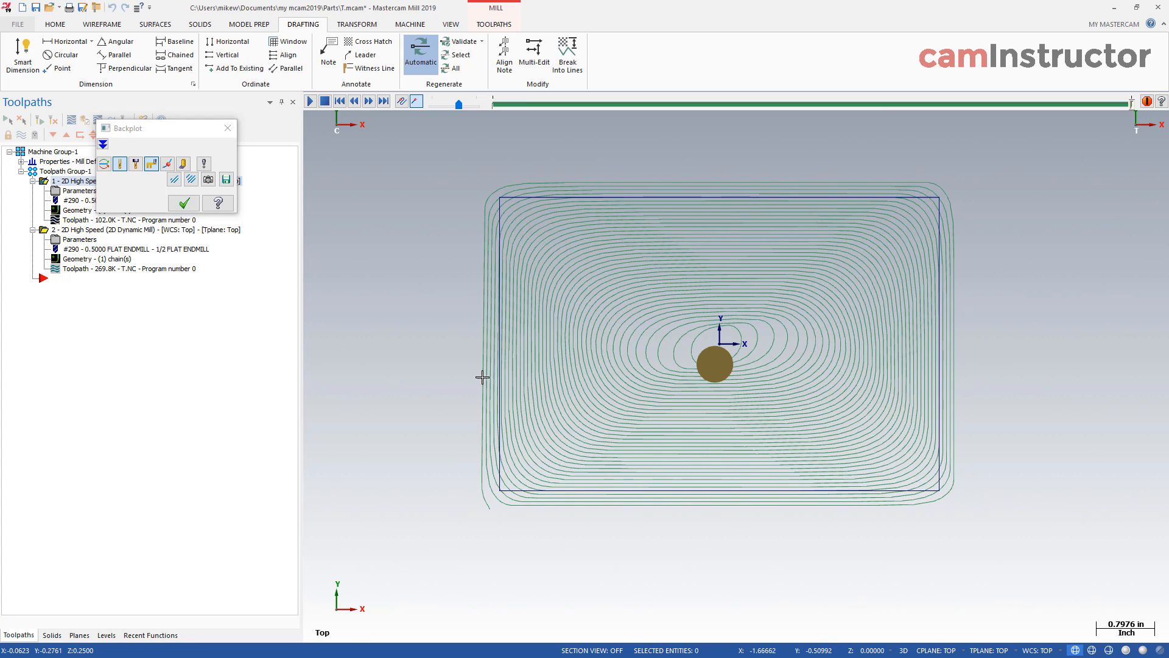
# Step: Save the backplotted toolpath as geometry on level 255 and close the backplot
pyautogui.click(226, 179)
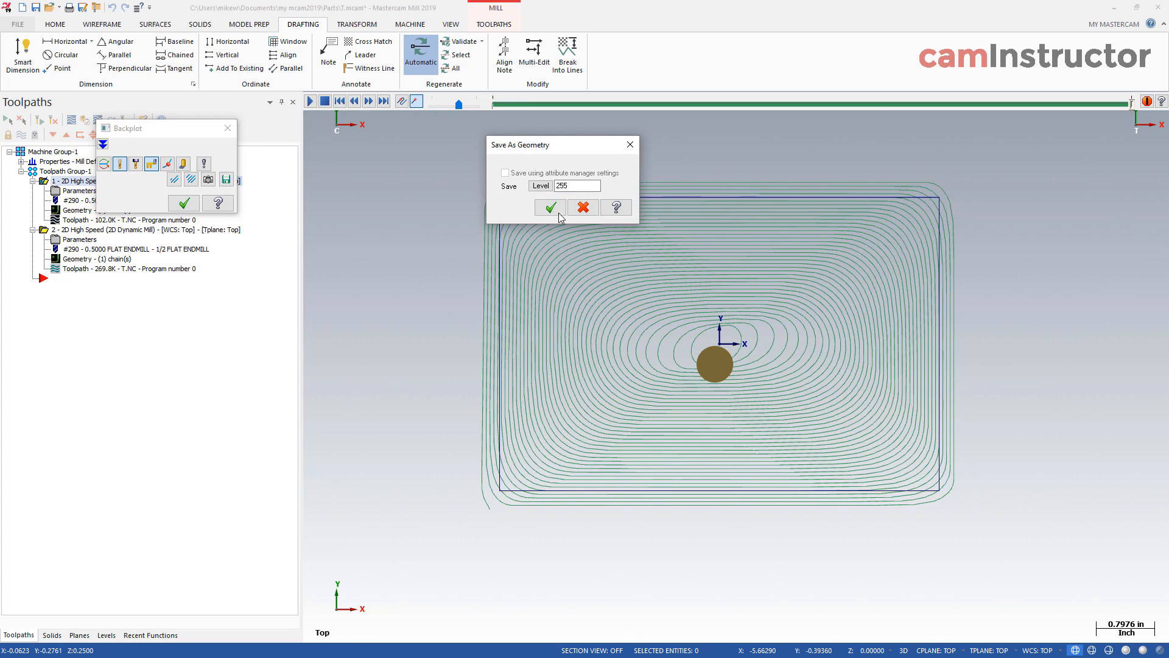
pyautogui.click(551, 208)
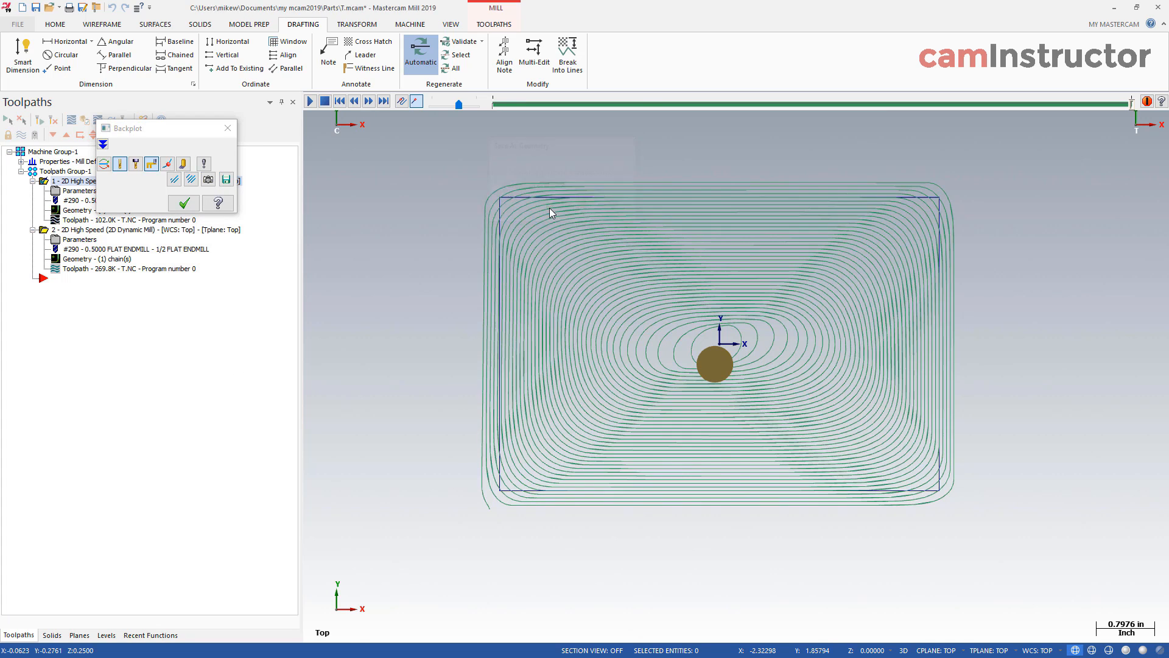
pyautogui.click(185, 203)
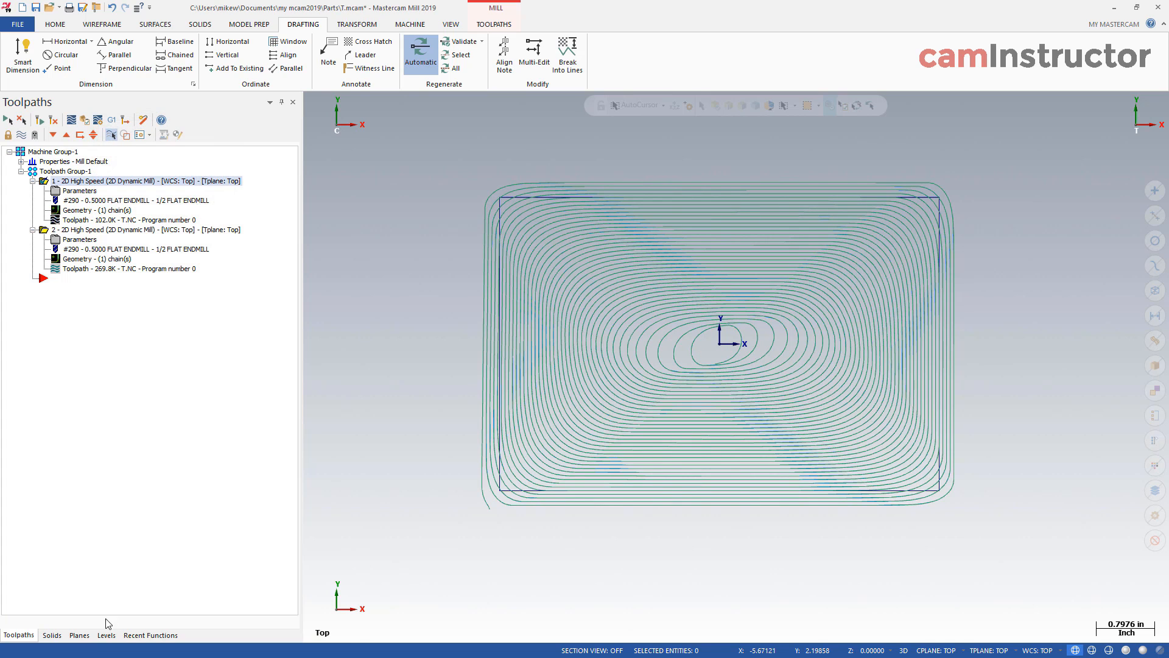
# Step: Hide the saved toolpath geometry on level 255 and select the Cut path level
pyautogui.click(107, 635)
pyautogui.click(48, 192)
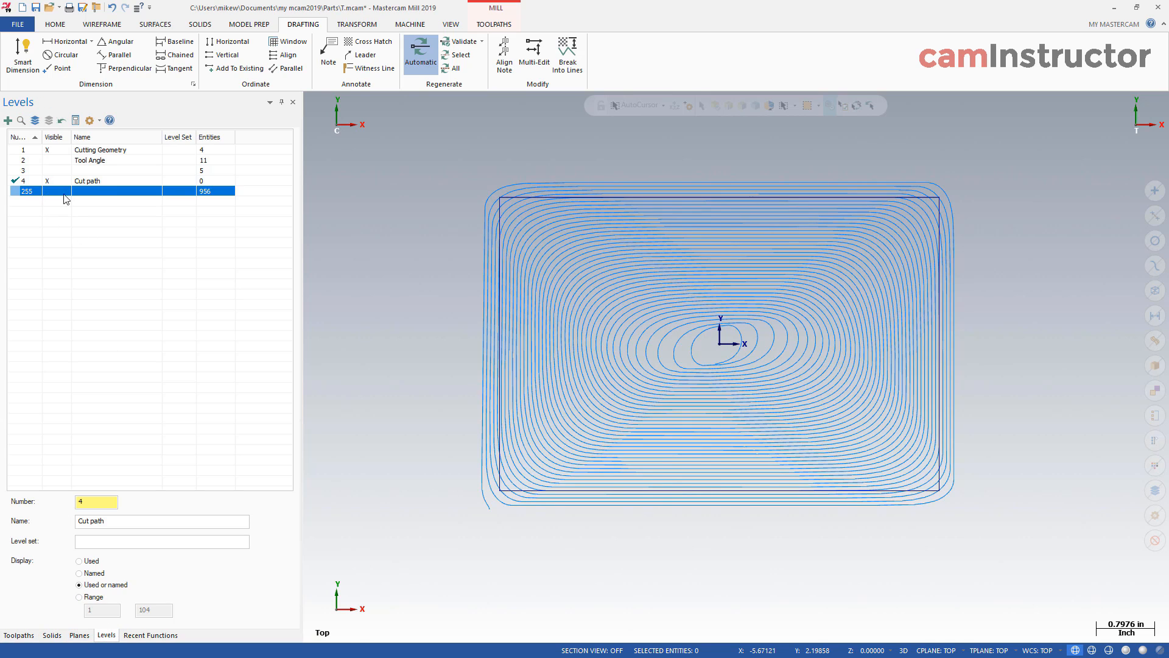
pyautogui.click(100, 180)
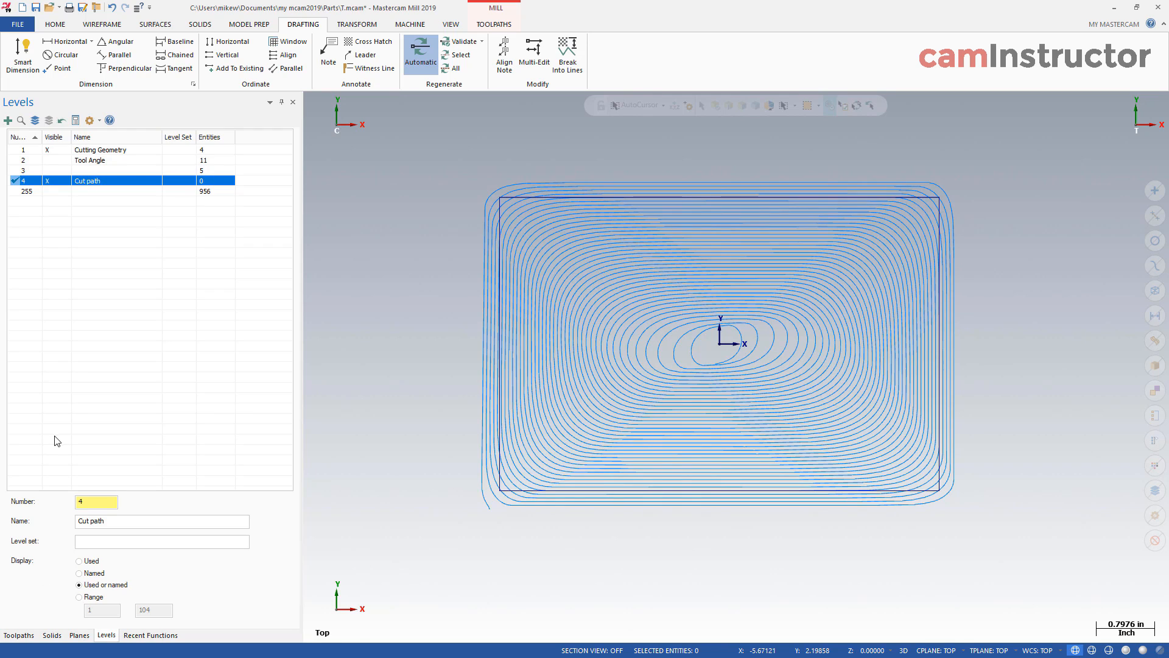
# Step: Show level 255, collapse both Dynamic Mill operations and hide their toolpath display
pyautogui.click(49, 192)
pyautogui.click(20, 635)
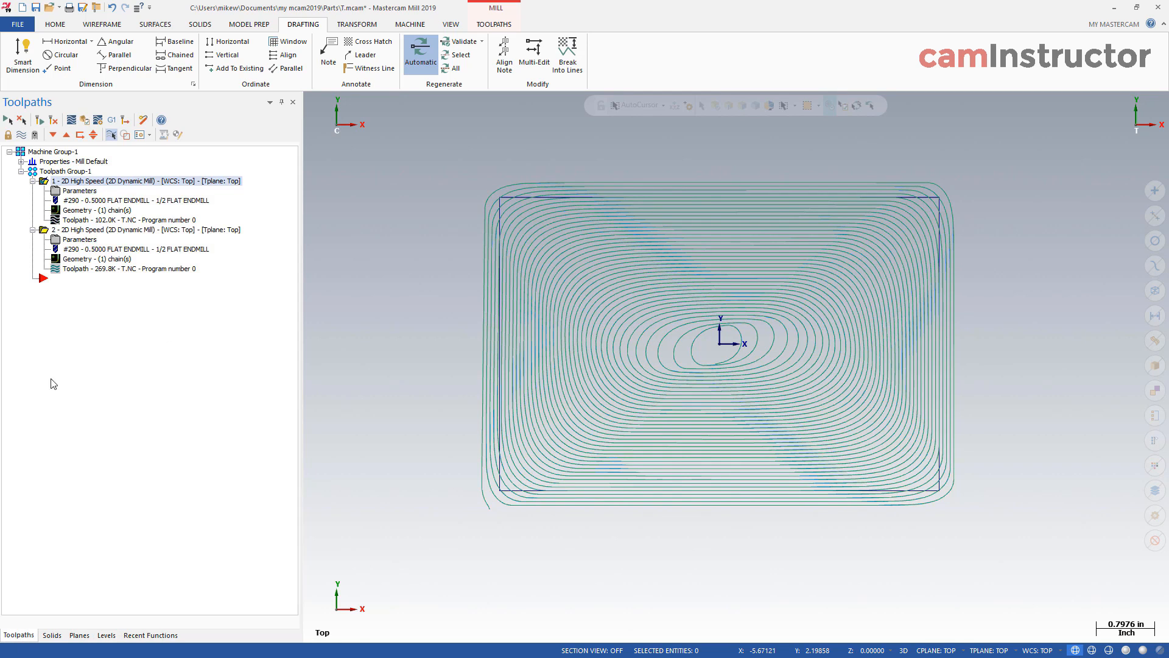
pyautogui.click(33, 181)
pyautogui.click(33, 191)
pyautogui.click(65, 171)
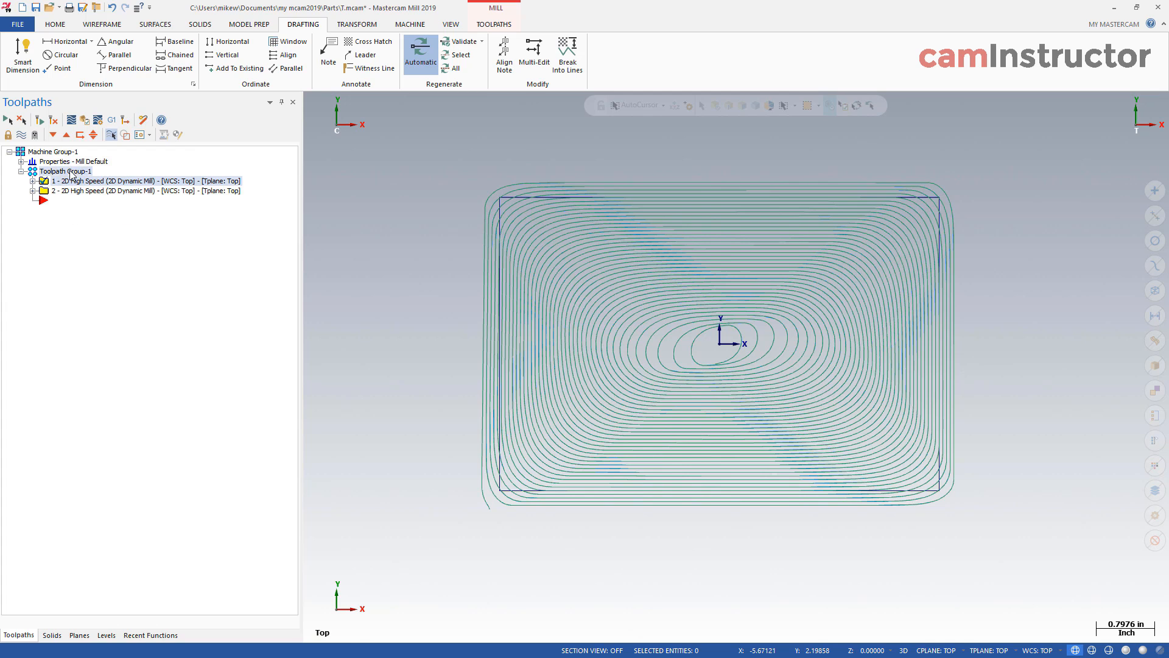
pyautogui.click(19, 135)
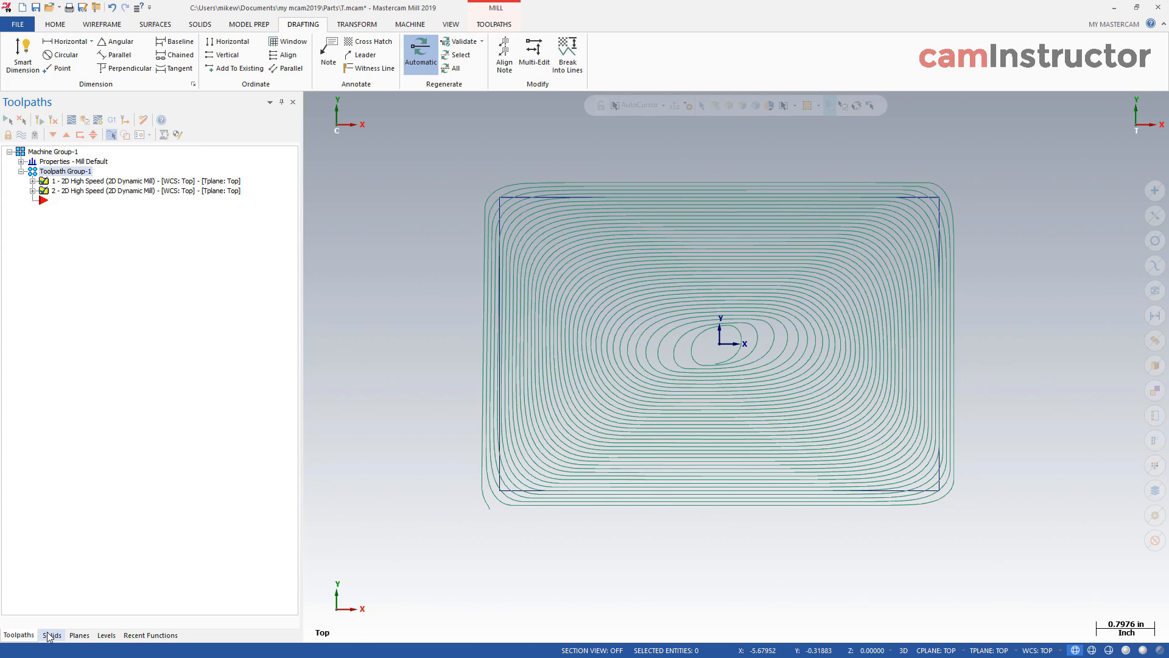
pyautogui.click(106, 635)
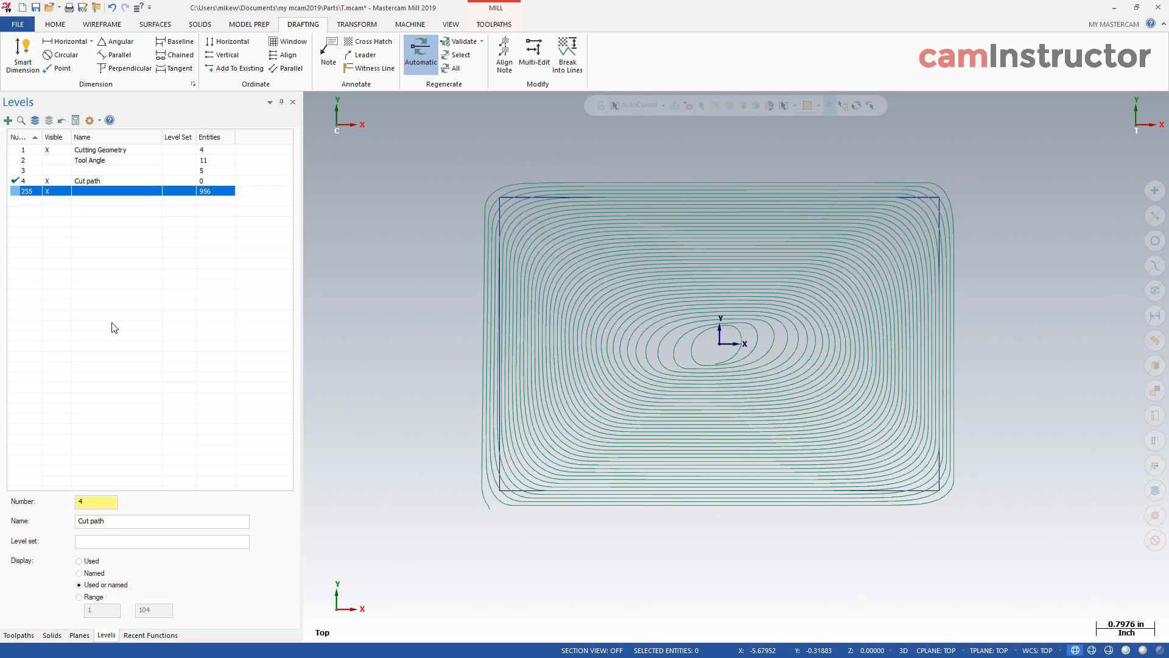
# Step: Start Offset Chains from the Cut path level and select the entire saved toolpath spiral as the chain
pyautogui.click(122, 180)
pyautogui.scroll(2, 491, 544)
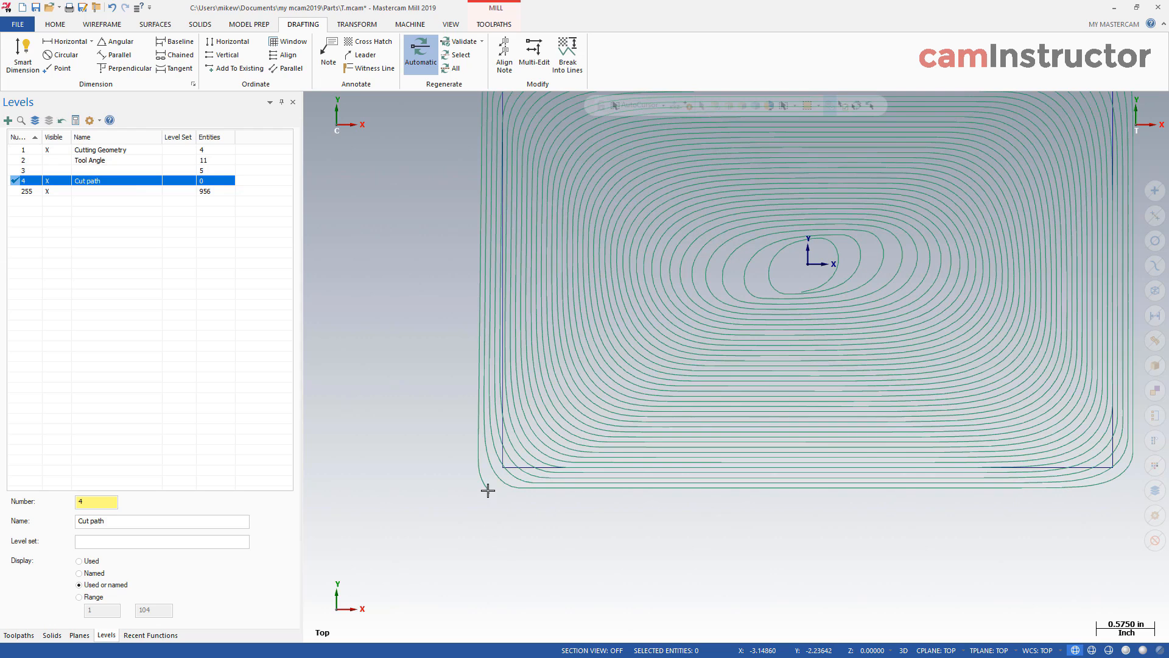
pyautogui.hotkey('ctrl', 'a')
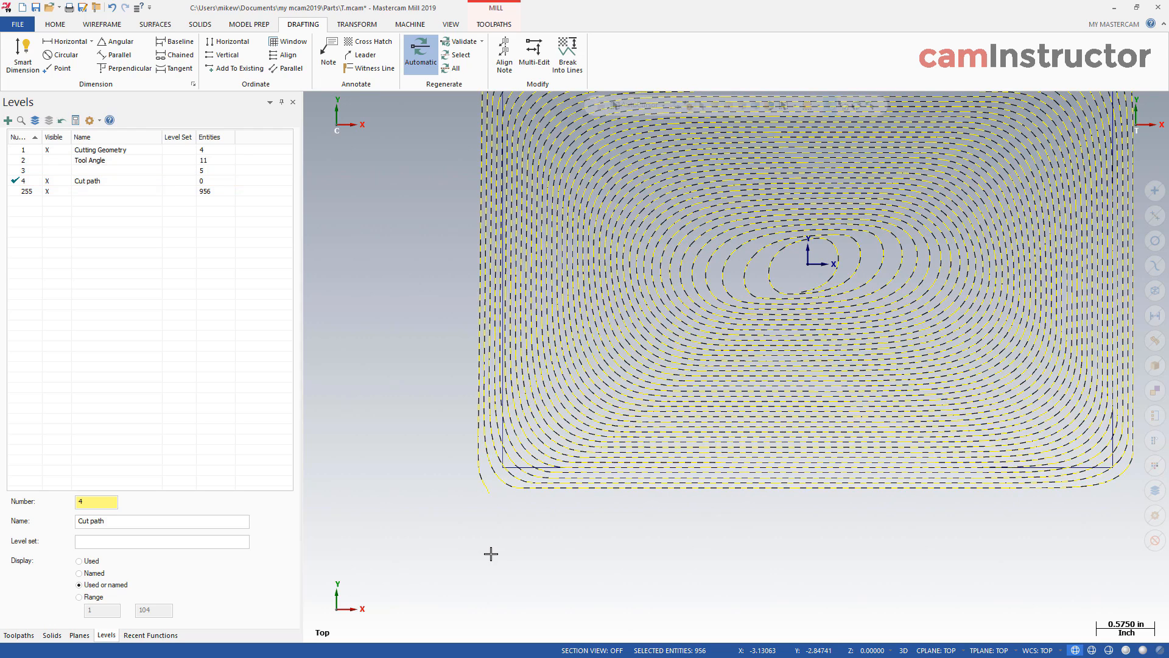
pyautogui.scroll(-2, 491, 553)
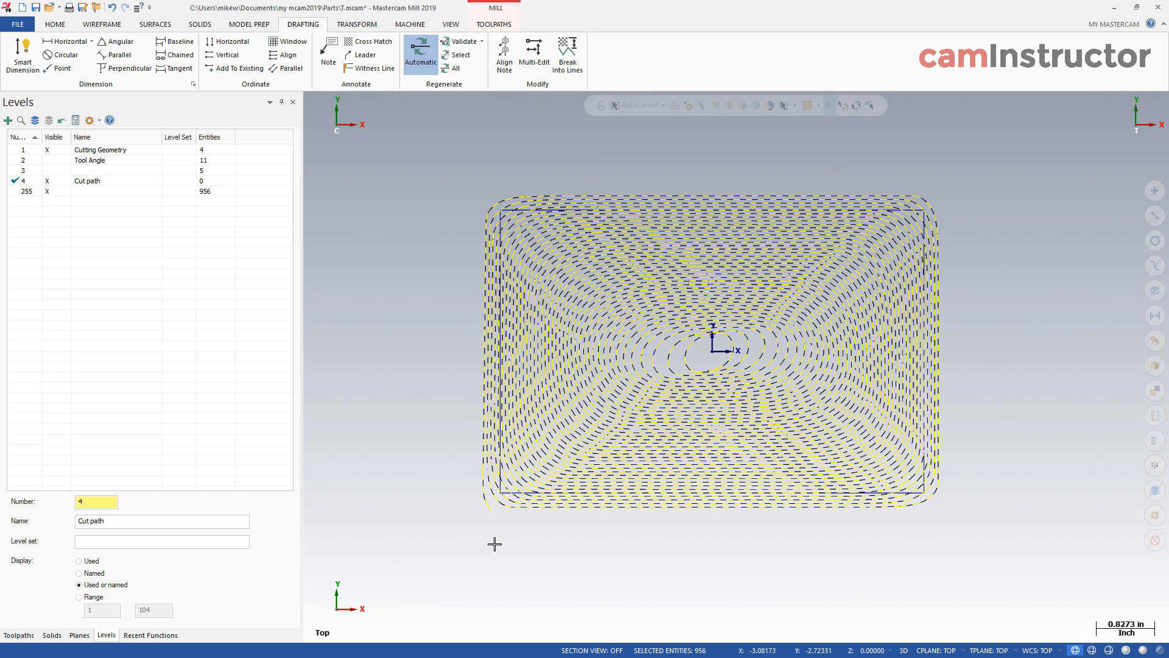
pyautogui.click(358, 25)
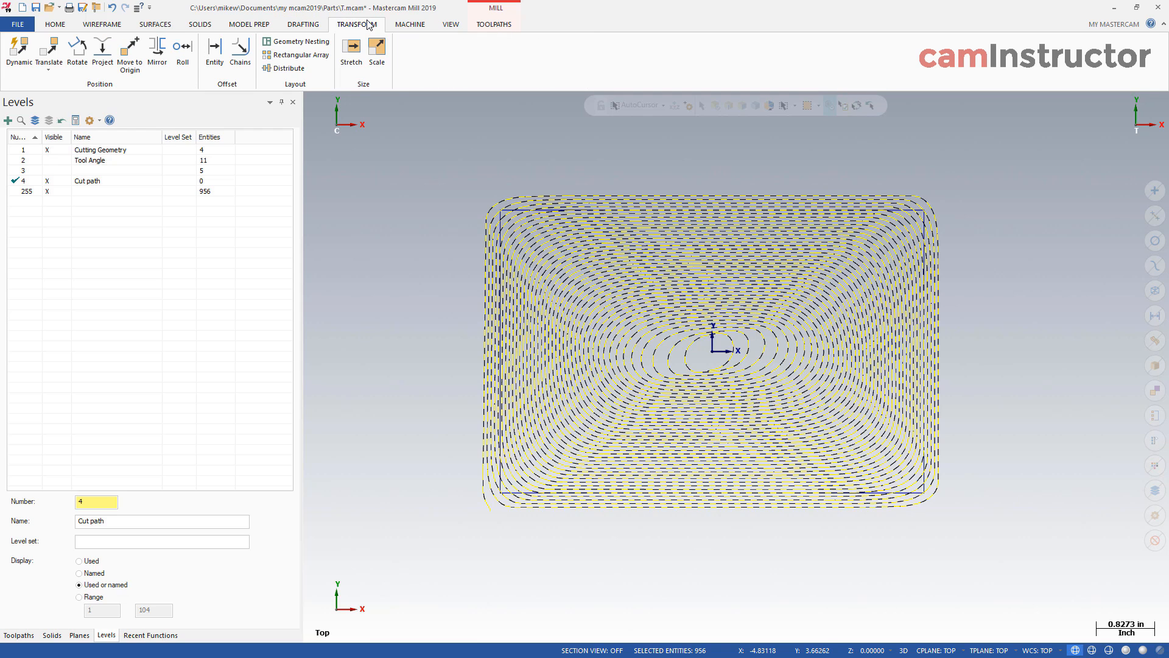
pyautogui.click(240, 52)
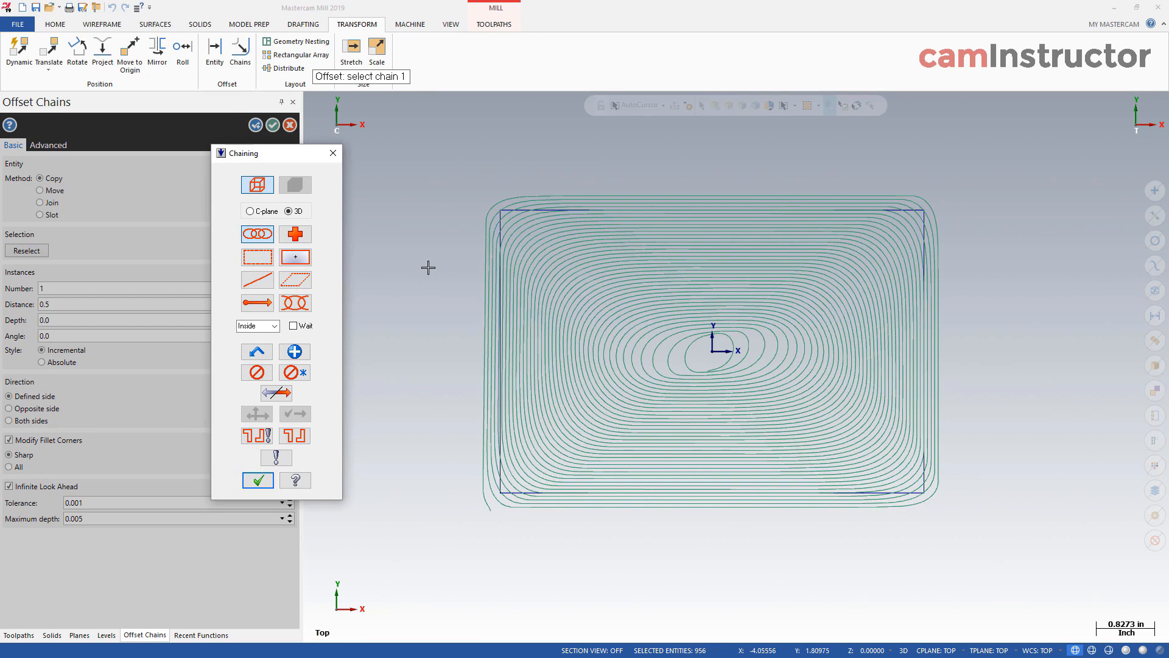
pyautogui.click(485, 504)
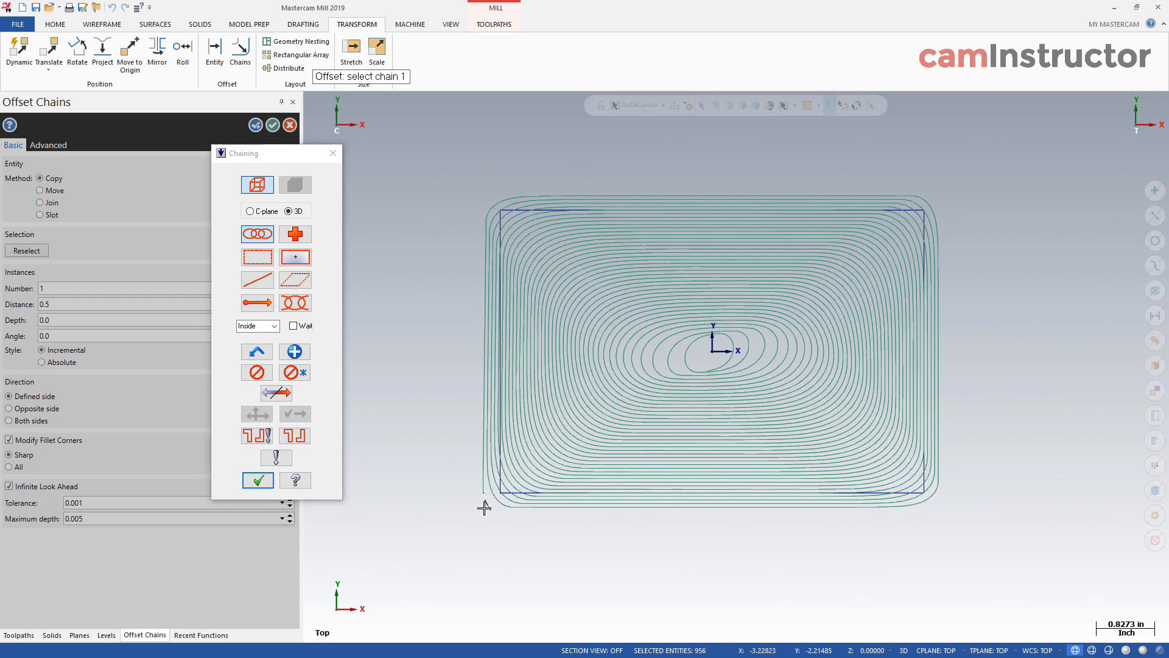
pyautogui.click(257, 480)
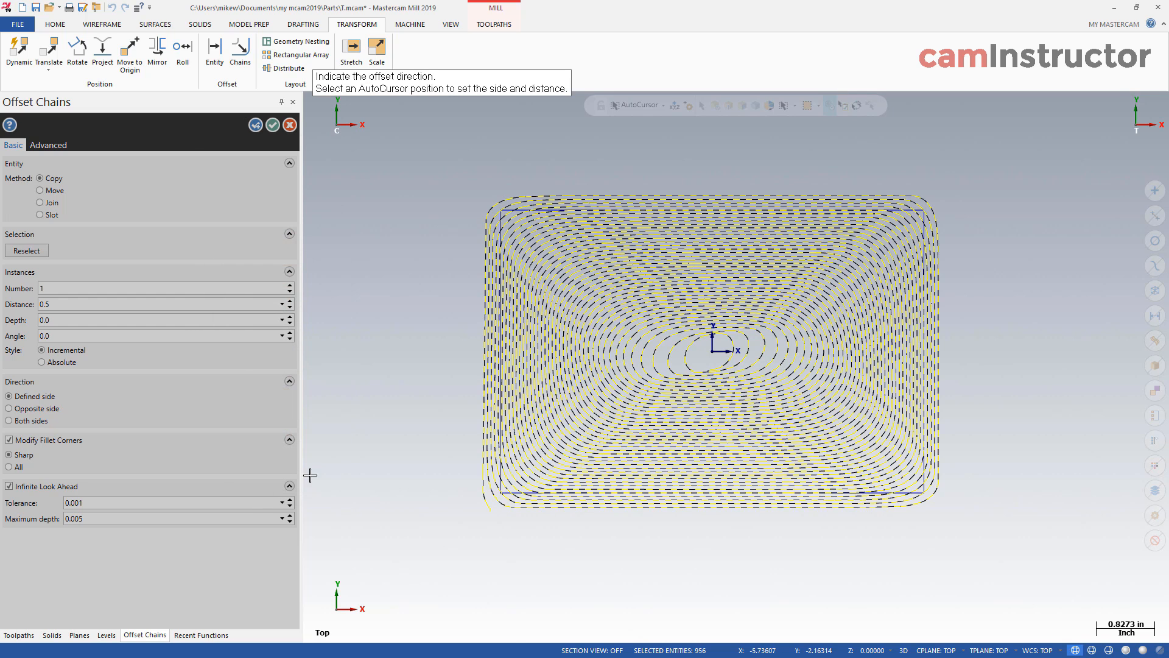
# Step: Offset the selected toolpath chain inward by 0.25 in as a copy
pyautogui.click(697, 353)
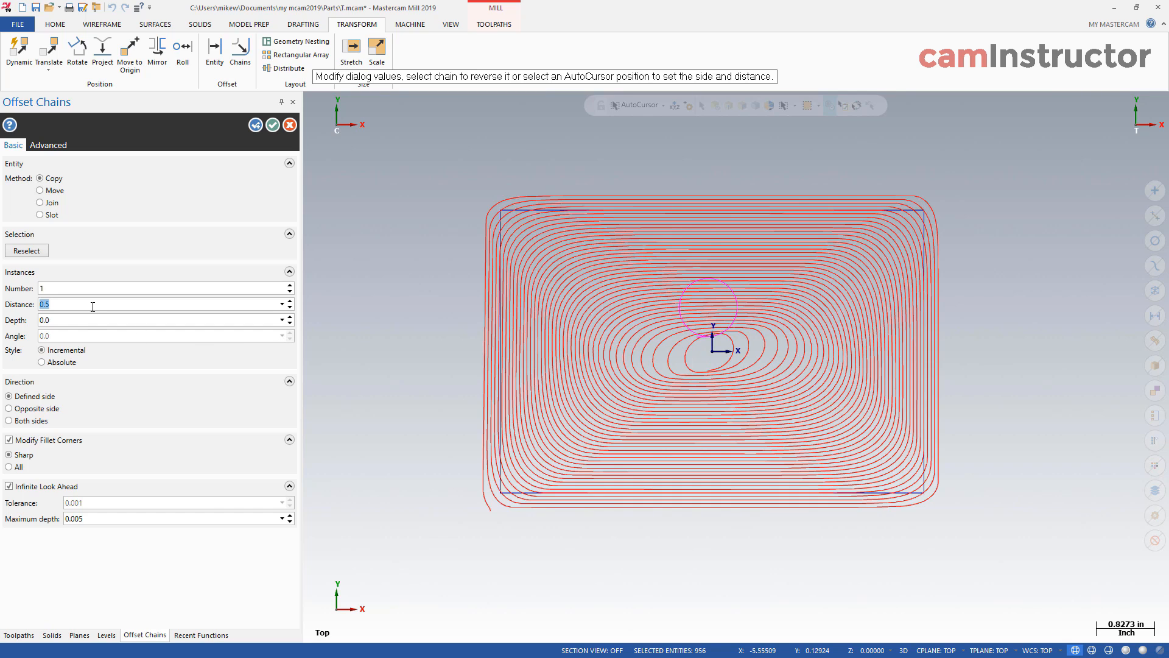
pyautogui.write('.0')
pyautogui.press('Return')
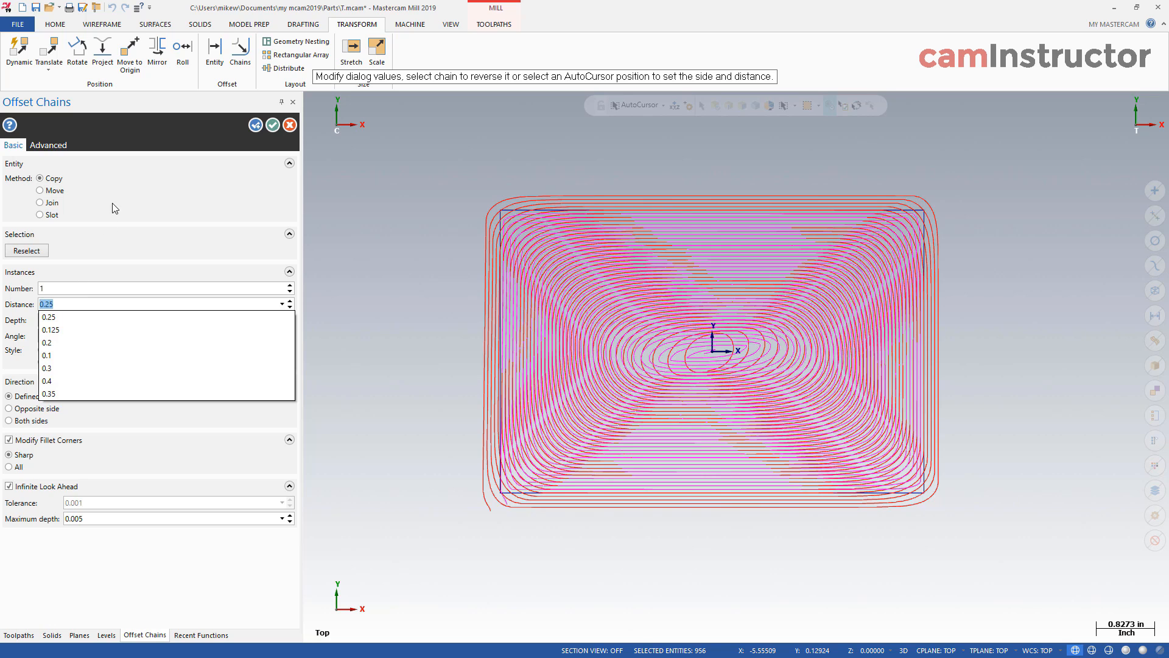
pyautogui.click(100, 183)
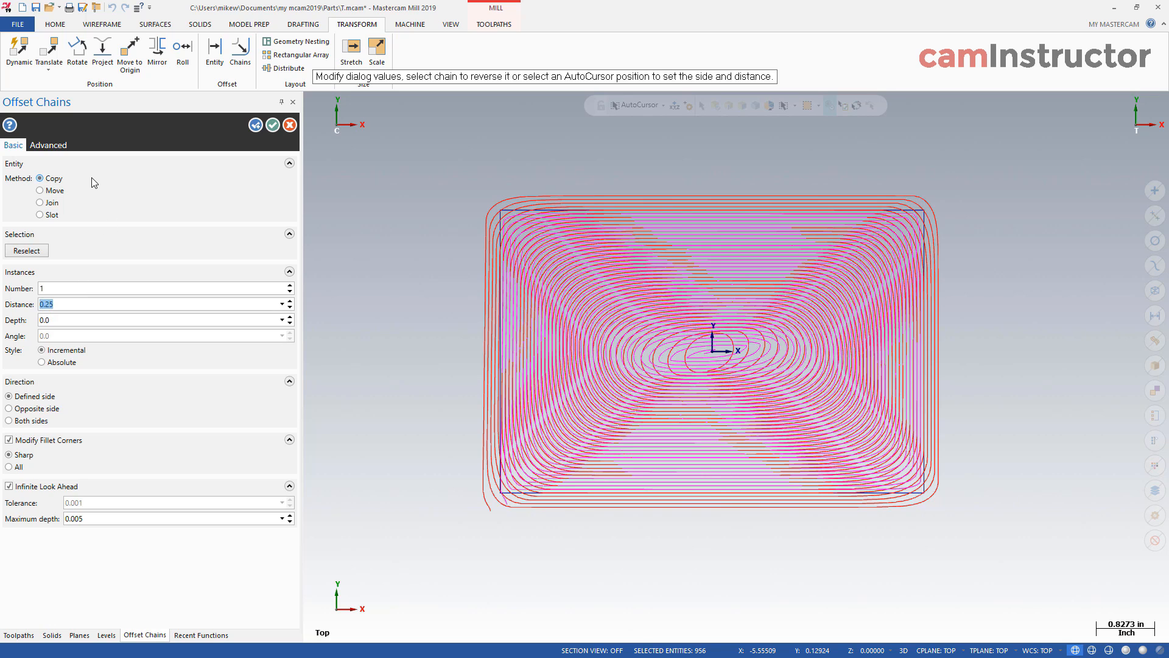
pyautogui.click(271, 128)
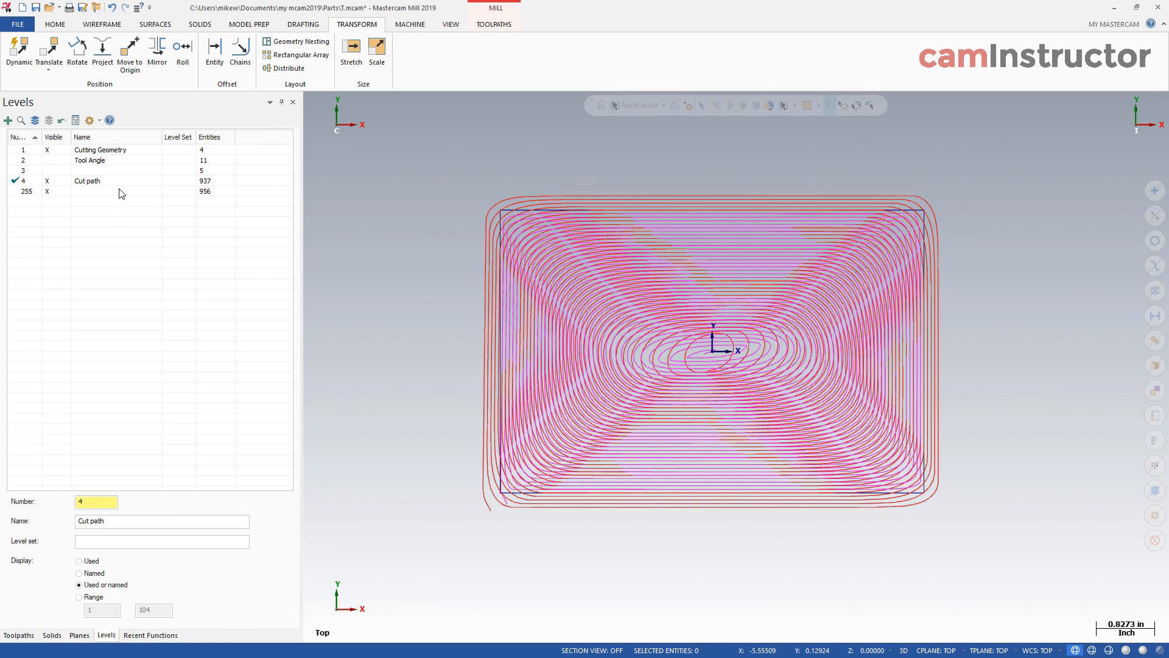
# Step: Name level 255 "Tool path" and hide it
pyautogui.doubleClick(98, 191)
pyautogui.click(48, 193)
pyautogui.click(120, 183)
# Step: Clear the transform colors from the offset geometry and hide the Cutting Geometry level
pyautogui.rightClick(427, 164)
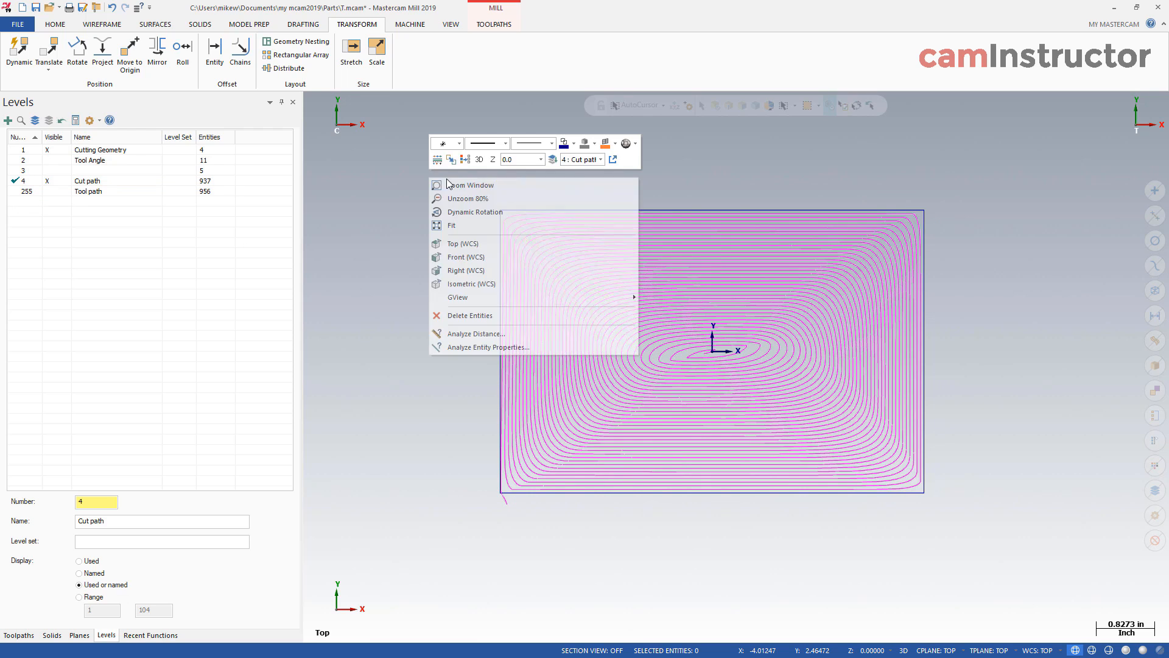
pyautogui.click(465, 164)
pyautogui.scroll(2, 503, 533)
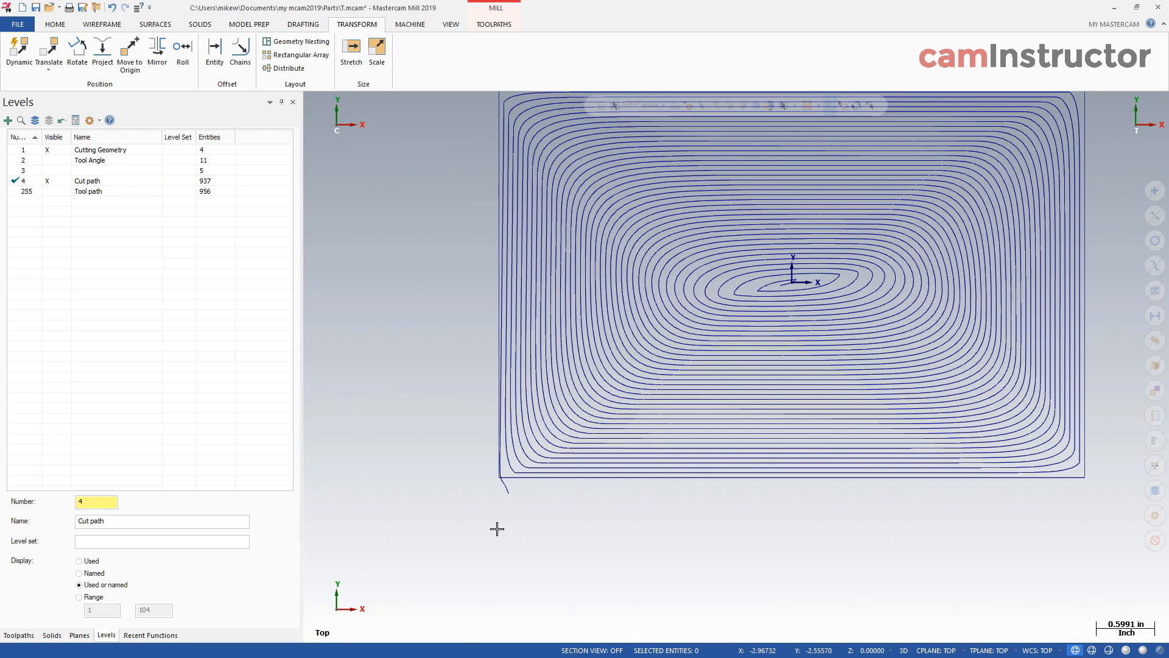
pyautogui.click(53, 150)
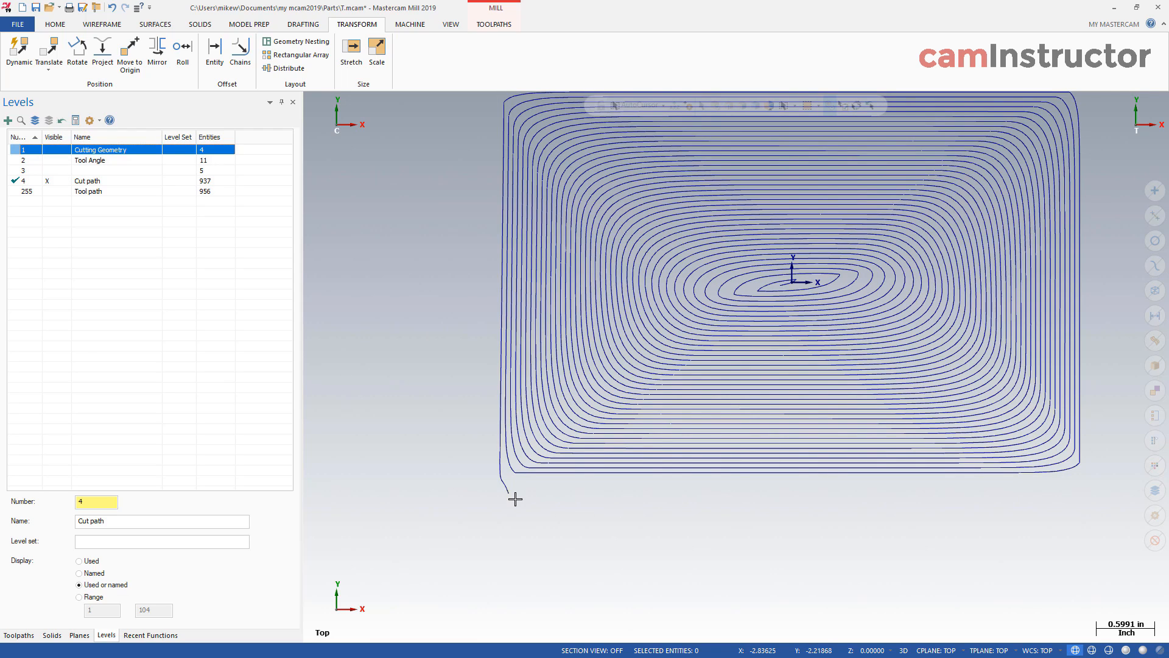
# Step: Backplot both operations along the first pass to compare the tool's edge with the cut path, and close the backplot
pyautogui.click(18, 635)
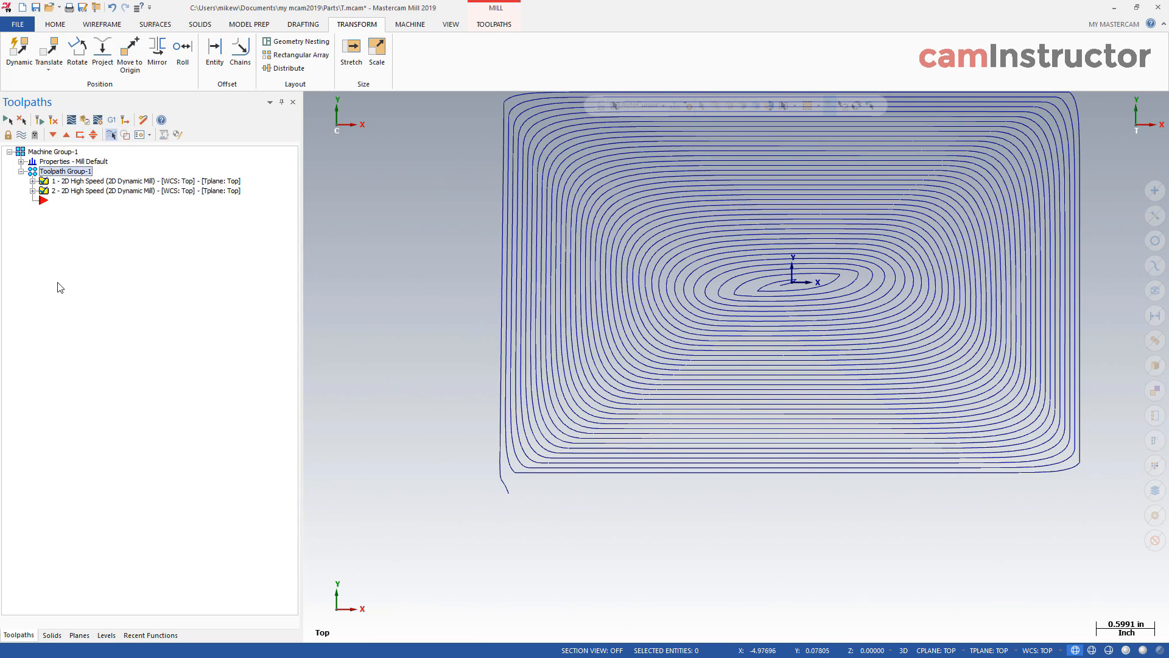
pyautogui.click(71, 119)
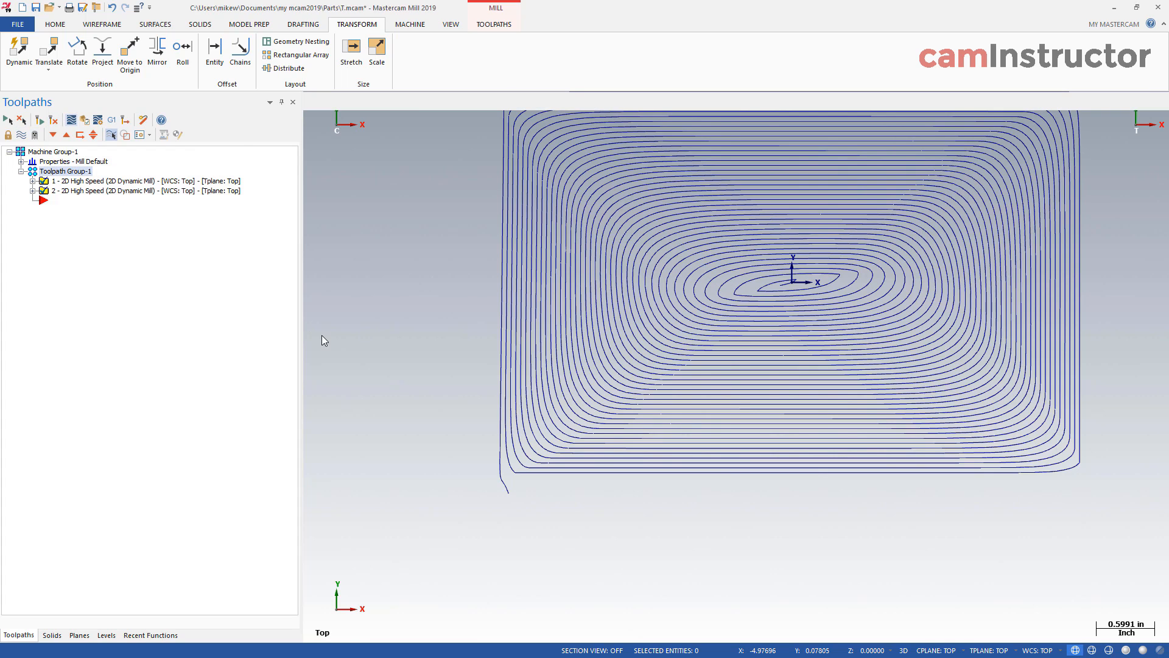
pyautogui.moveTo(493, 105); pyautogui.dragTo(499, 102)
pyautogui.scroll(-2, 485, 239)
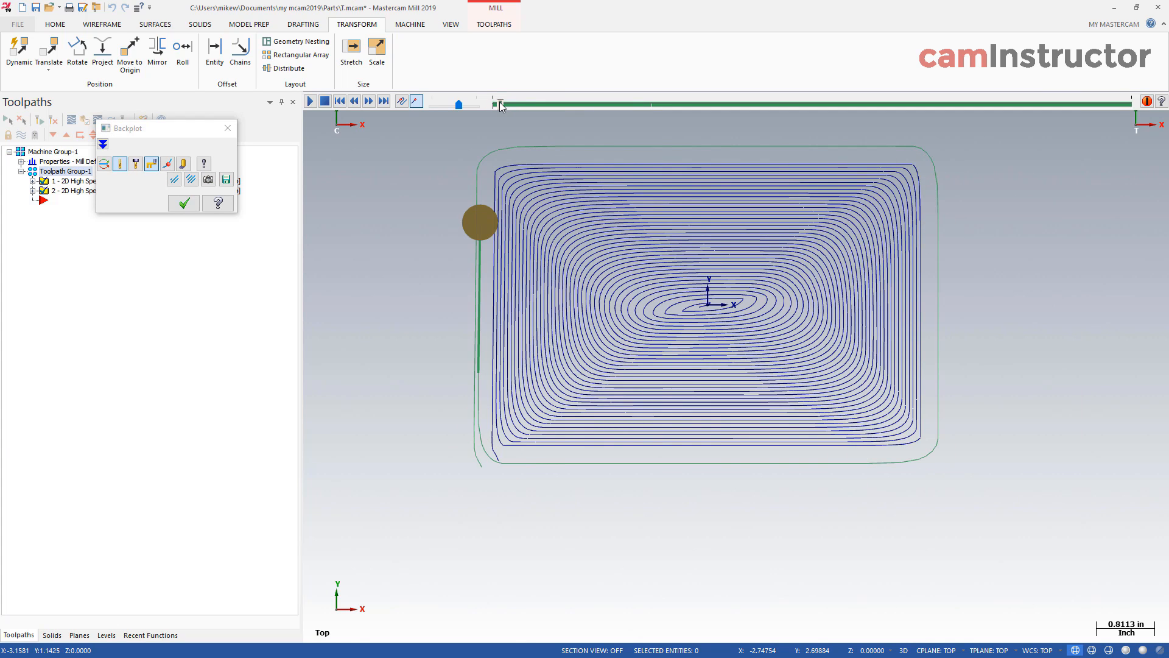
pyautogui.scroll(6, 483, 212)
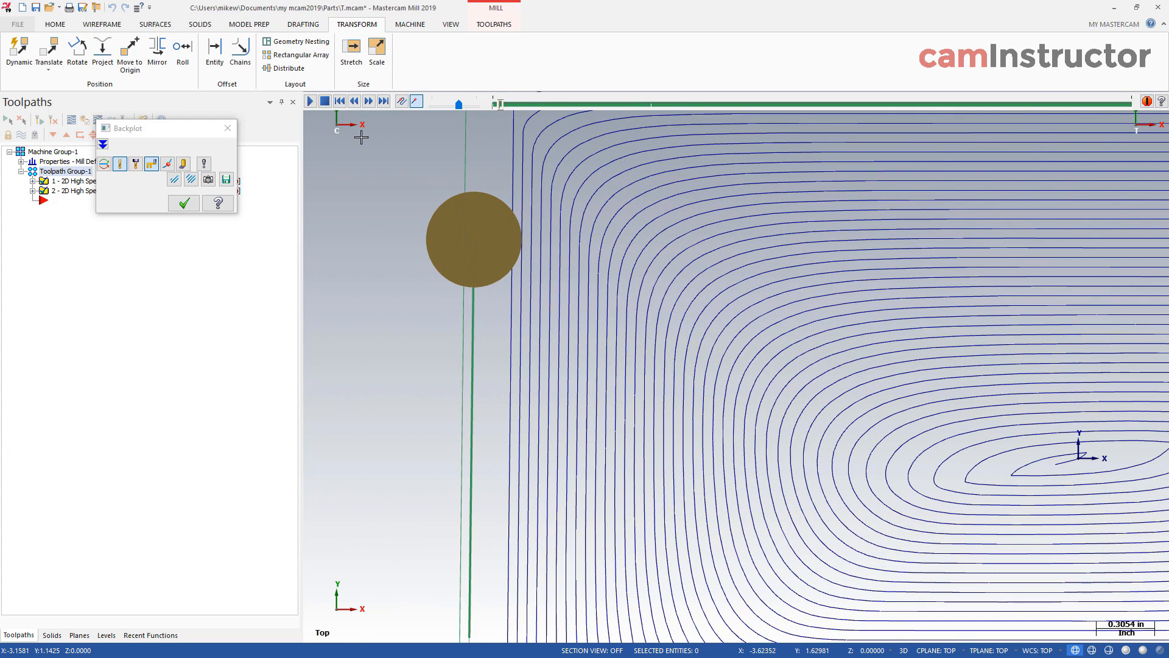
pyautogui.click(227, 128)
pyautogui.scroll(-5, 485, 290)
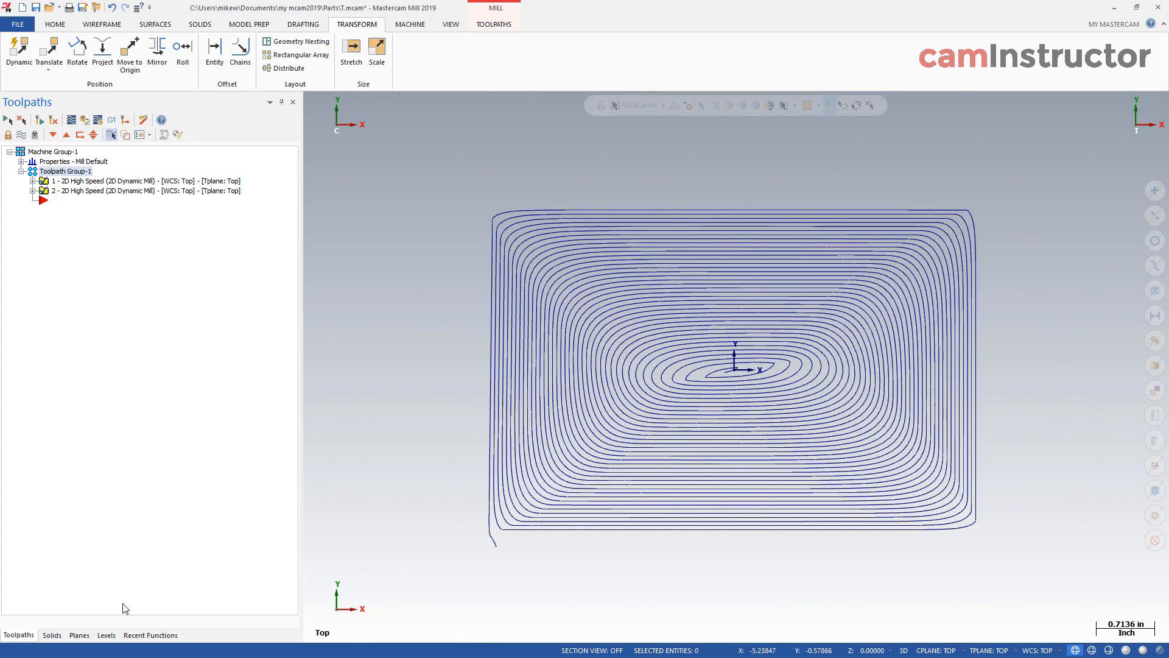
# Step: Show the Tool path level, make it the main level and hide the Cut path level
pyautogui.click(106, 635)
pyautogui.click(48, 193)
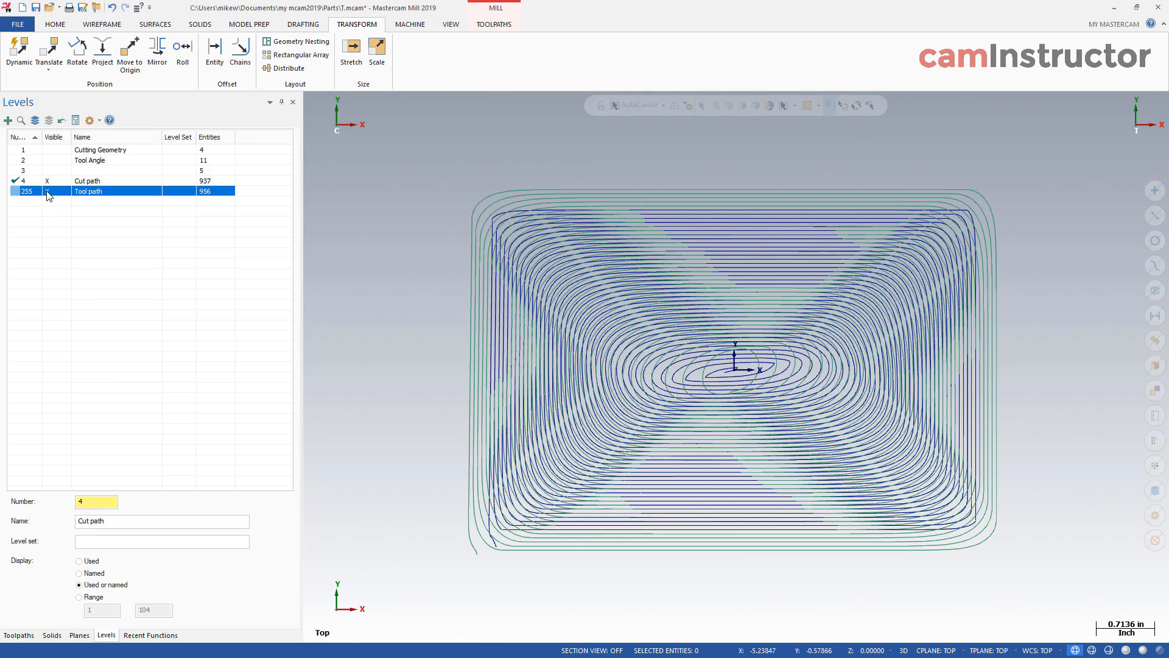
pyautogui.click(16, 191)
pyautogui.click(47, 181)
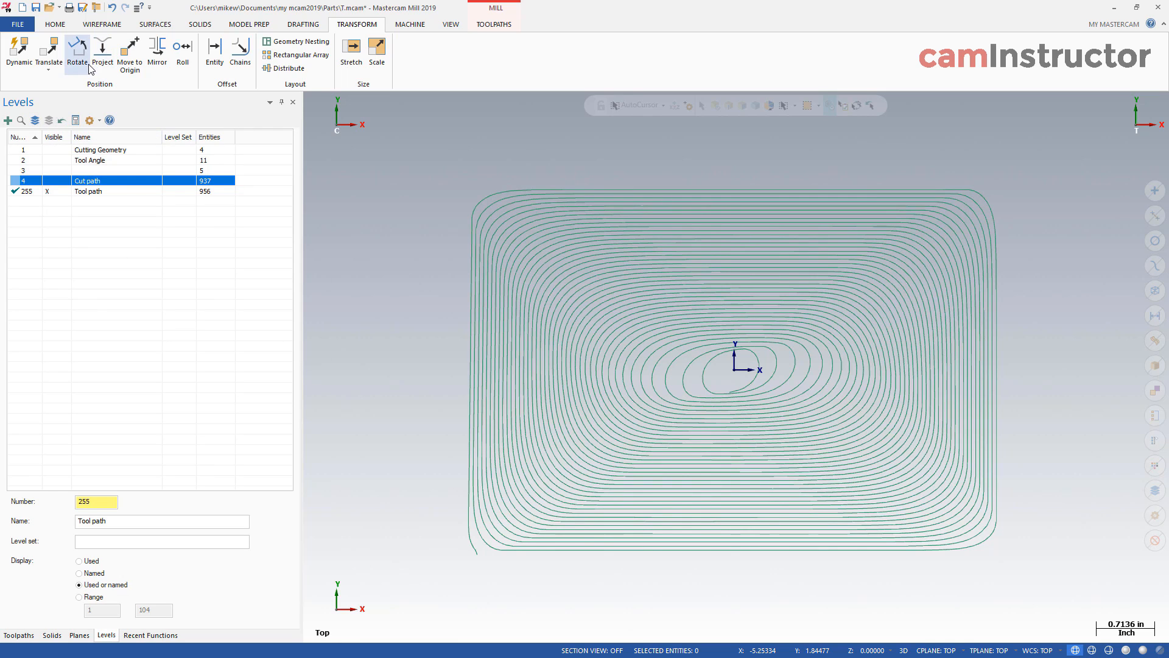
# Step: Backplot both operations briefly to compare the tool's center with the saved tool path, and close the backplot
pyautogui.click(19, 635)
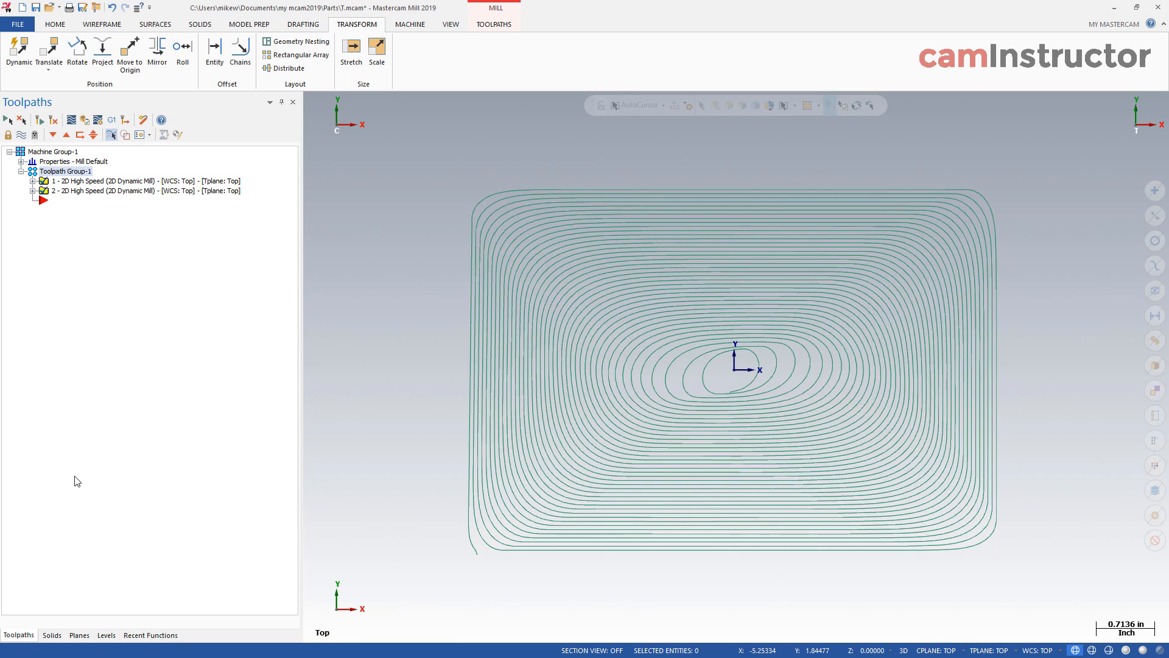
pyautogui.click(71, 120)
pyautogui.moveTo(494, 101); pyautogui.dragTo(495, 101)
pyautogui.scroll(4, 570, 201)
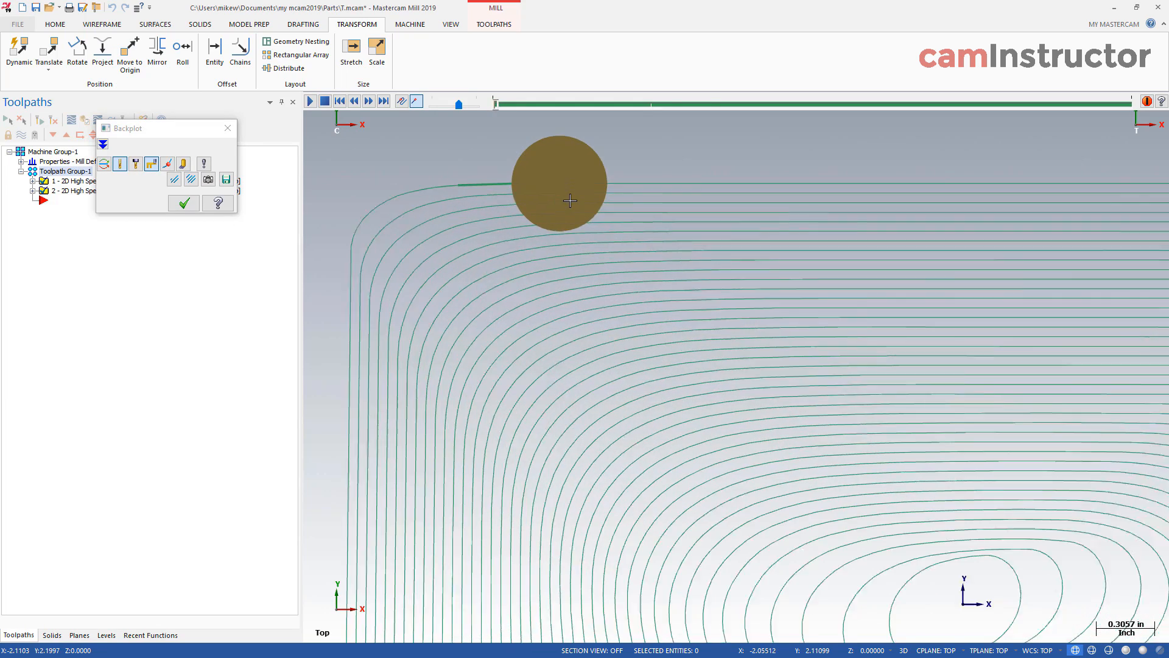
pyautogui.click(228, 128)
pyautogui.scroll(-1, 447, 149)
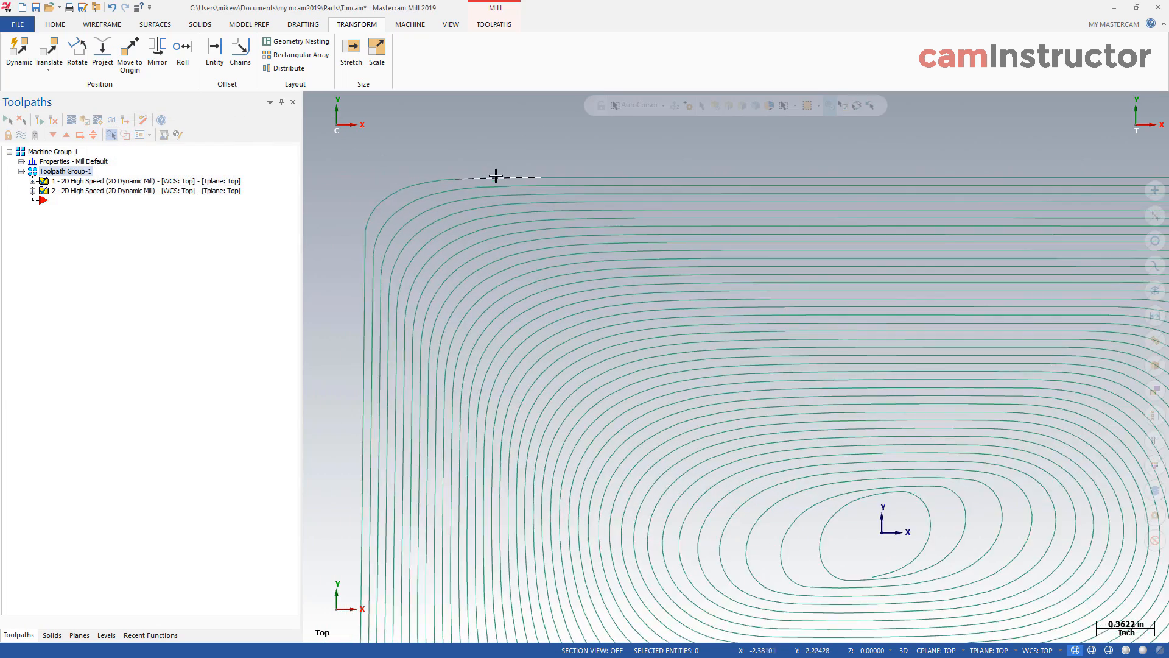
pyautogui.scroll(-5, 509, 182)
pyautogui.scroll(2, 490, 420)
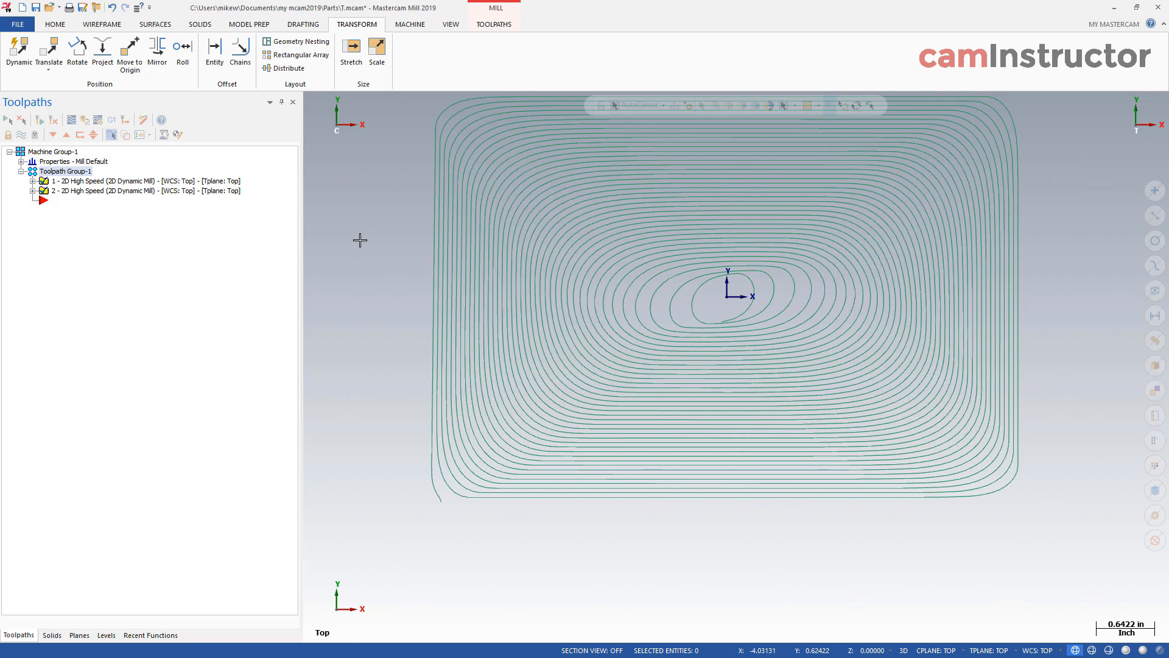
# Step: Draw a circle of 0.5 in diameter centered on the outermost pass along the tool path's left side
pyautogui.click(101, 24)
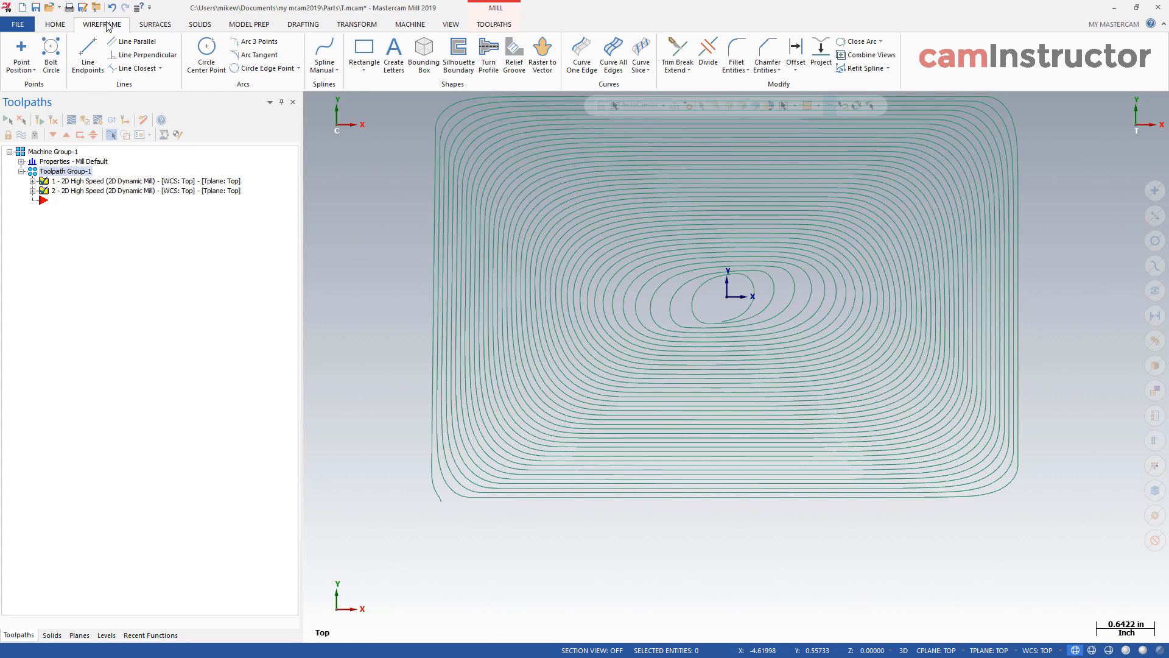
pyautogui.click(208, 49)
pyautogui.scroll(5, 477, 394)
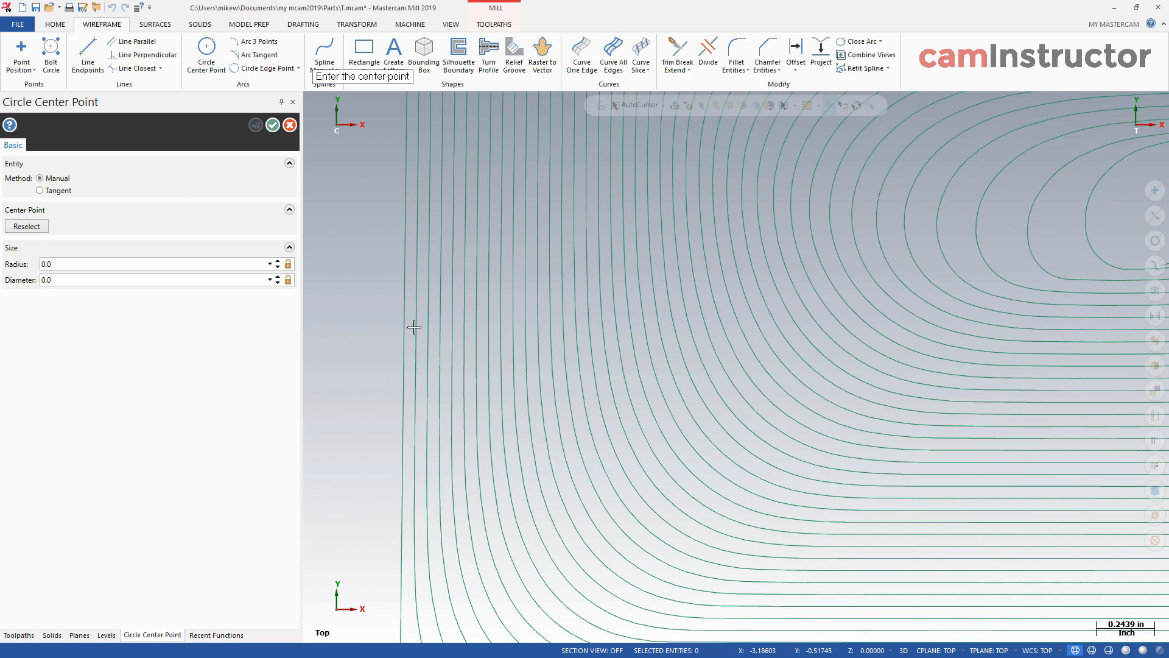
pyautogui.scroll(-3, 418, 391)
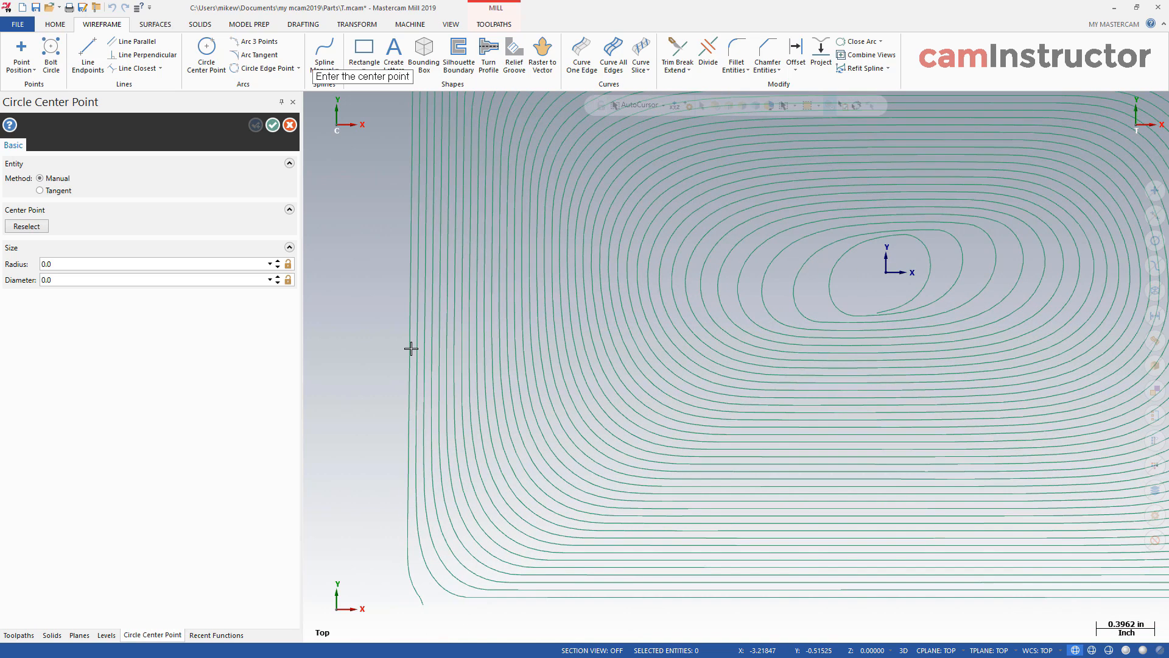
pyautogui.click(408, 369)
pyautogui.doubleClick(153, 280)
pyautogui.write('.5')
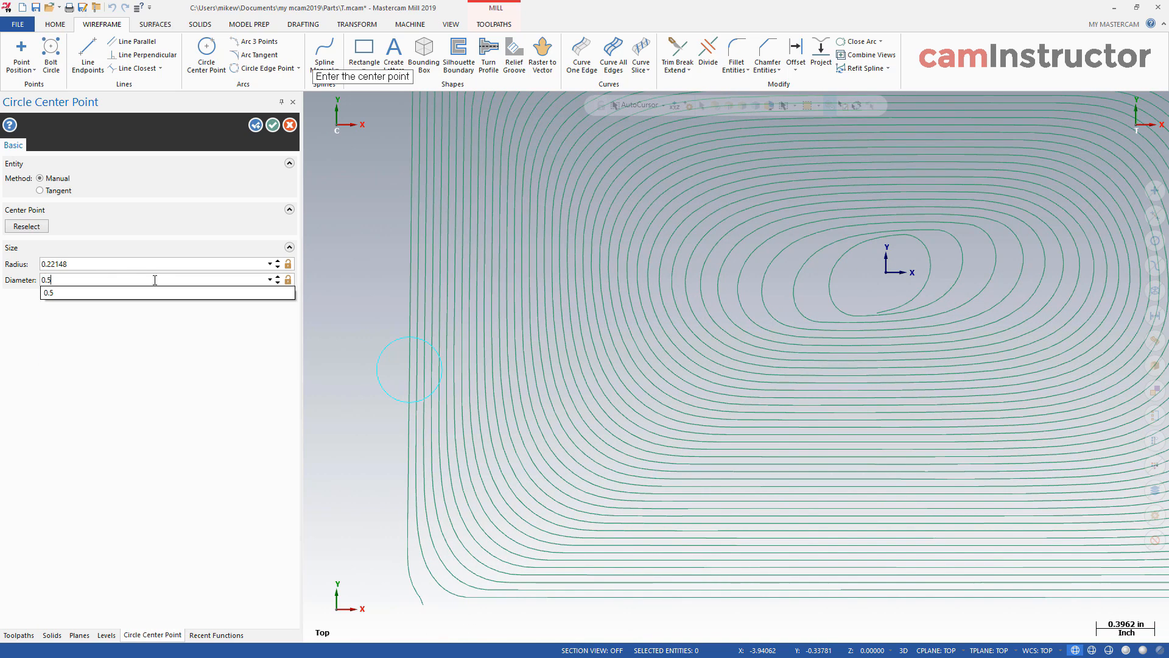
# Step: Set the circle on the outermost tool path pass to 0.5 in diameter and add a second 0.5 in circle further inward
pyautogui.press('Return')
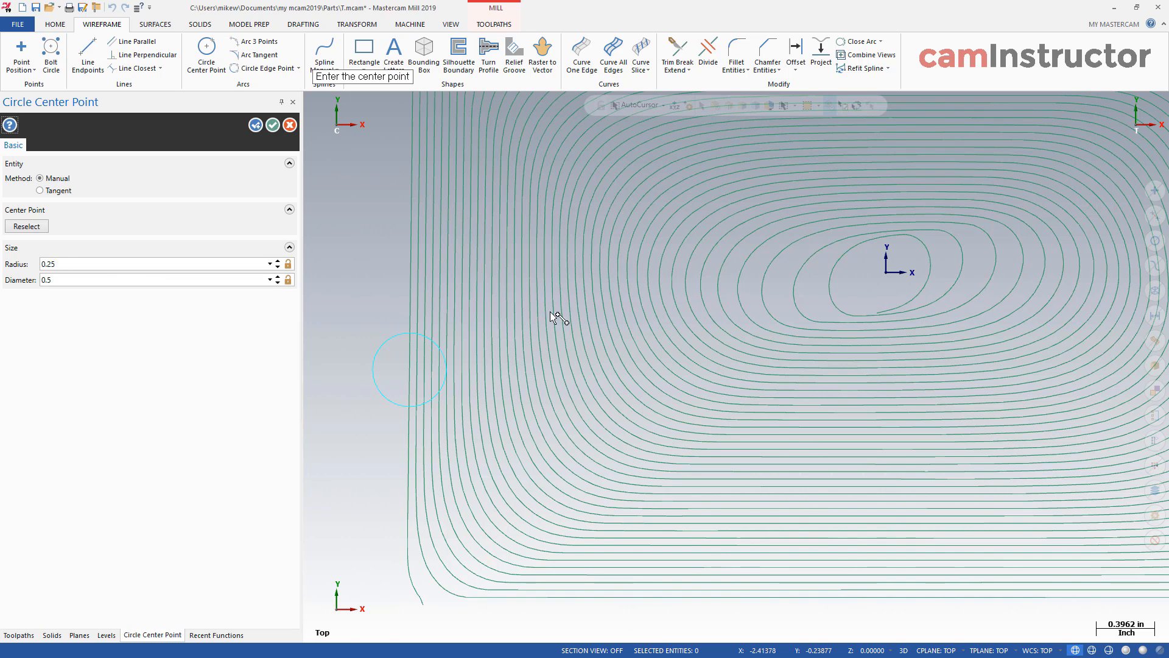
pyautogui.click(640, 299)
pyautogui.click(666, 301)
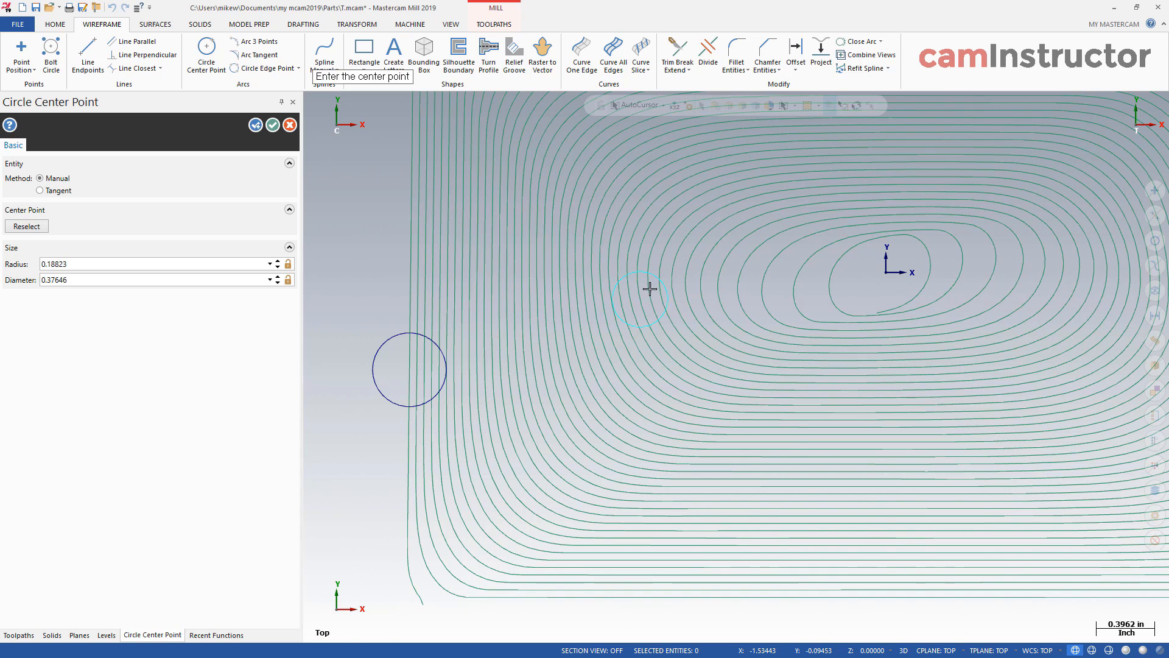
pyautogui.click(162, 279)
pyautogui.click(269, 279)
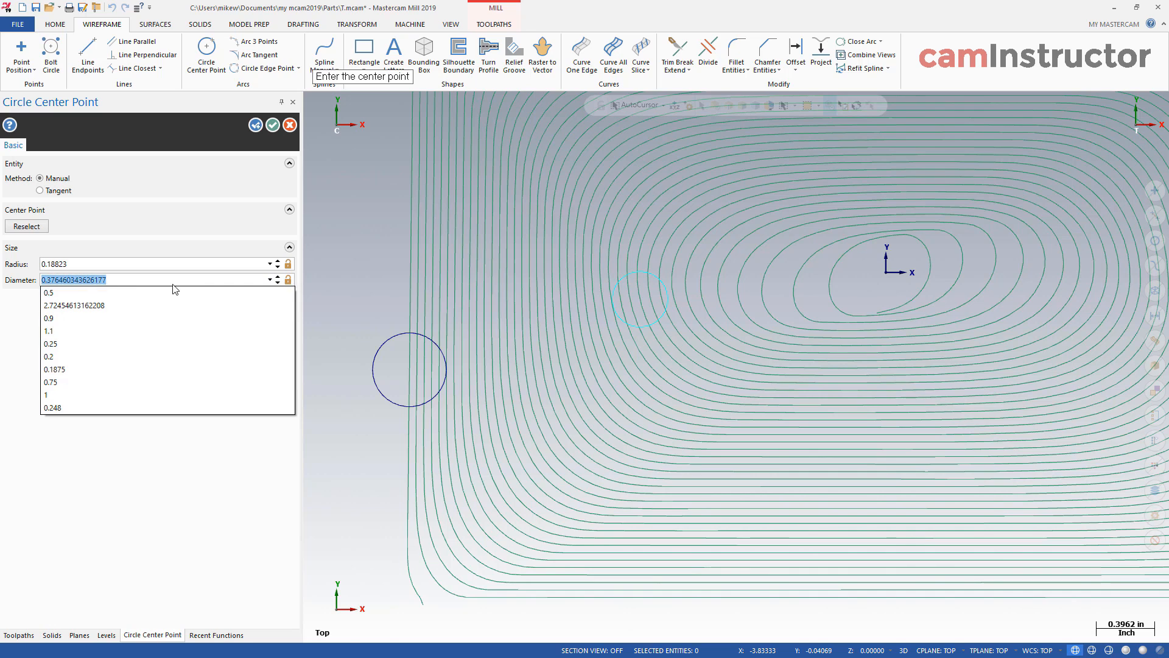
pyautogui.click(243, 290)
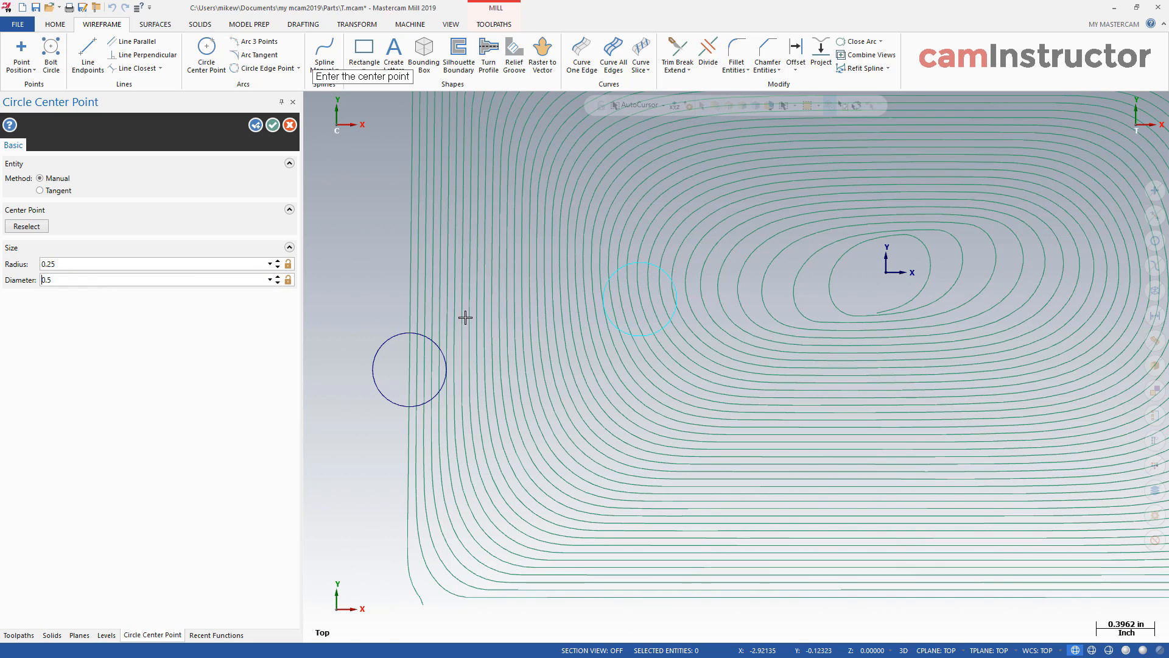
# Step: Draw a third 0.5 in diameter circle closer to the spiral's centre and finish the circle command
pyautogui.scroll(-3, 404, 412)
pyautogui.scroll(4, 618, 341)
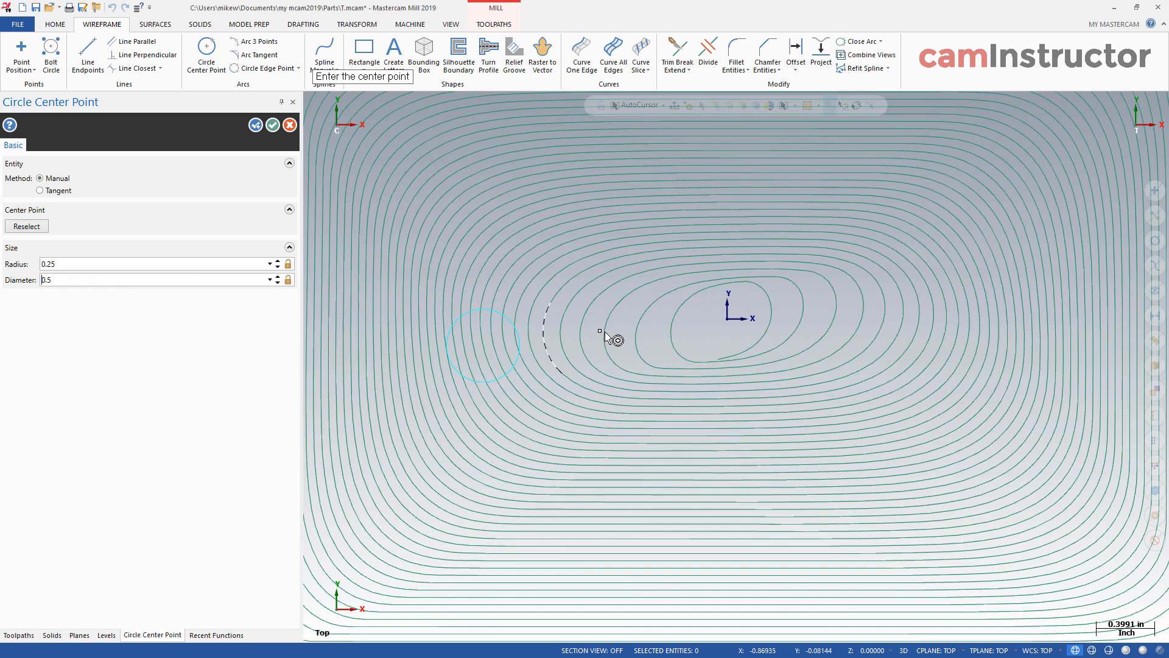
pyautogui.click(598, 295)
pyautogui.click(624, 286)
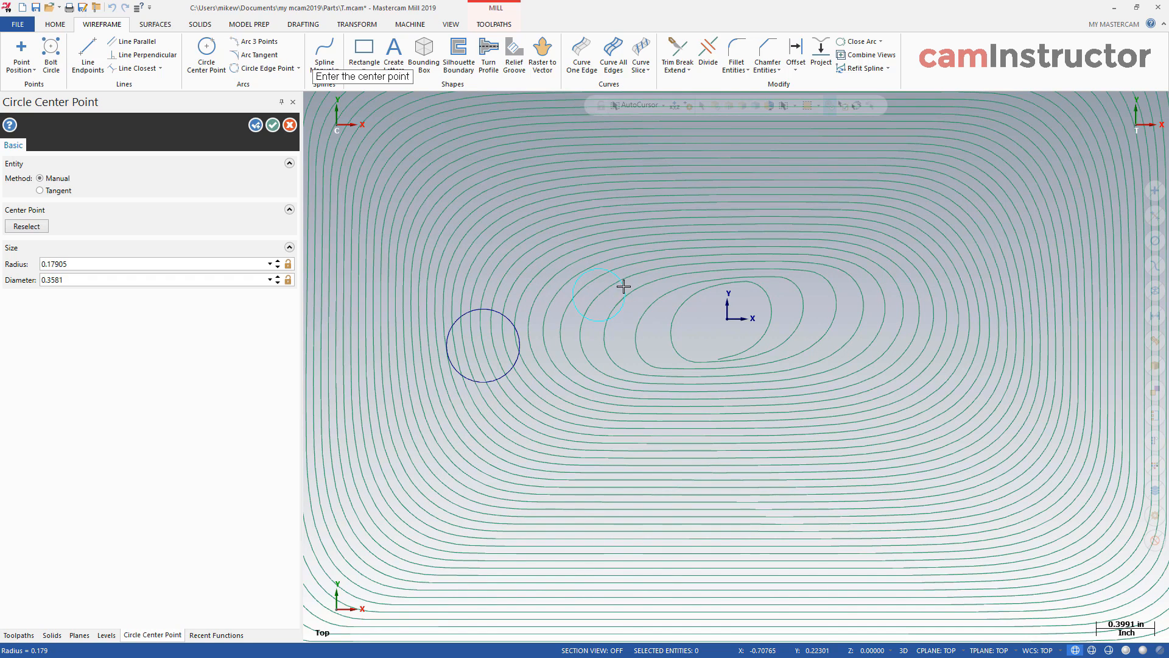
pyautogui.click(270, 280)
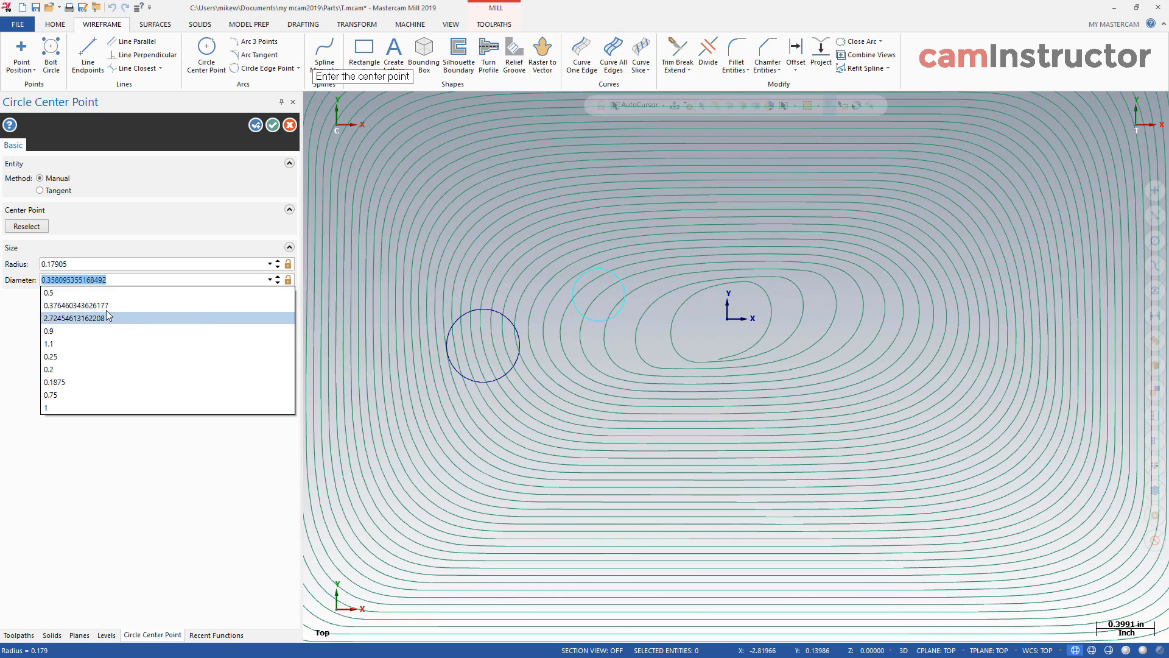
pyautogui.click(86, 300)
pyautogui.click(272, 126)
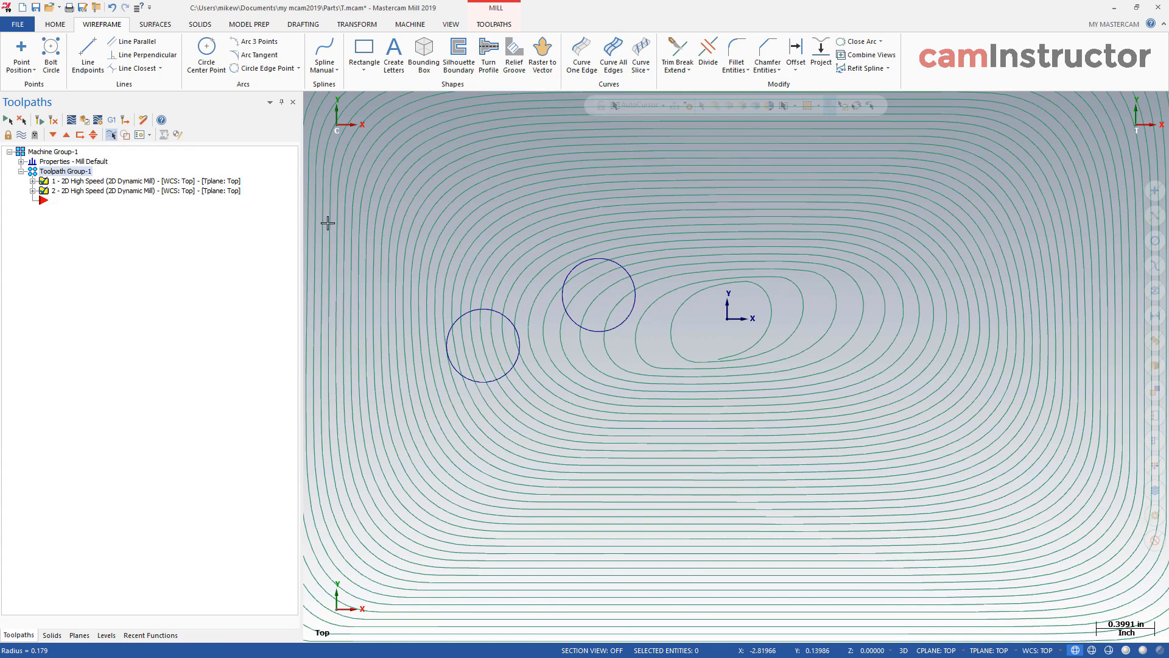
# Step: Make the Cut path level active and hide the Tool path level
pyautogui.scroll(-2, 590, 329)
pyautogui.scroll(-1, 531, 390)
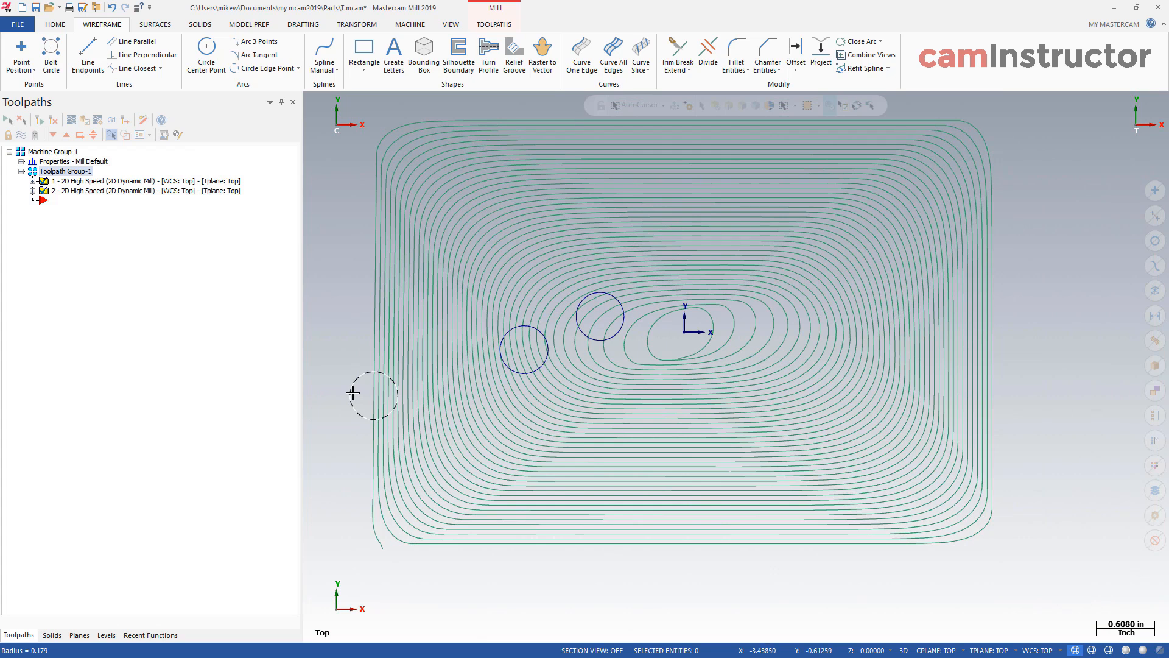
pyautogui.click(107, 634)
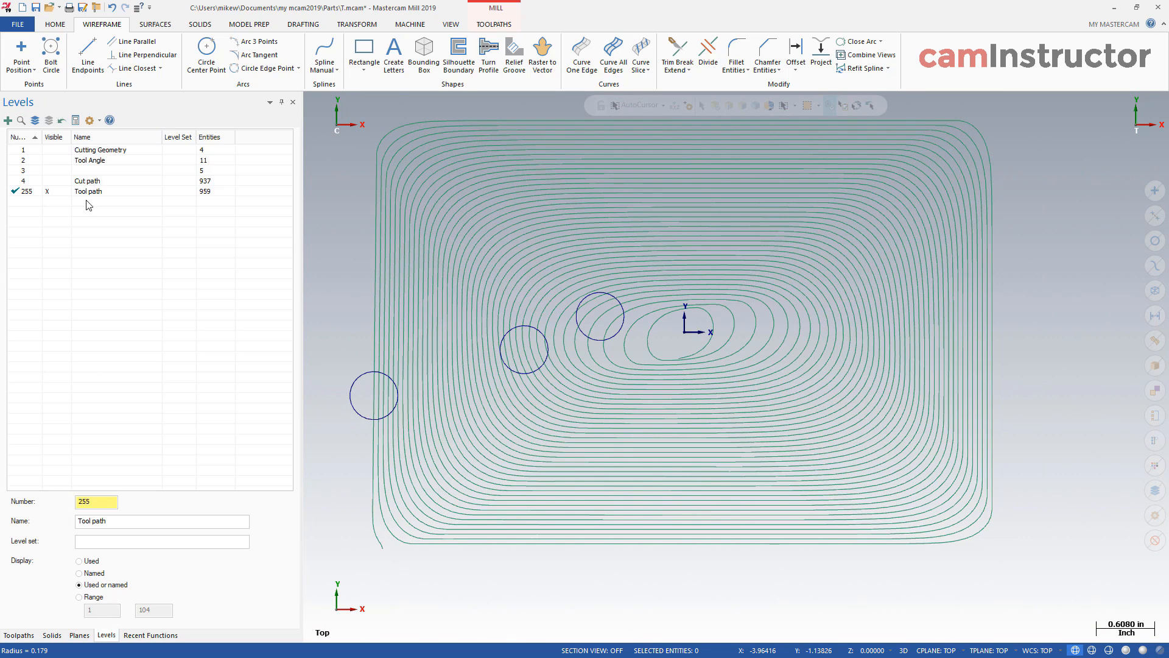
pyautogui.click(23, 180)
pyautogui.click(47, 192)
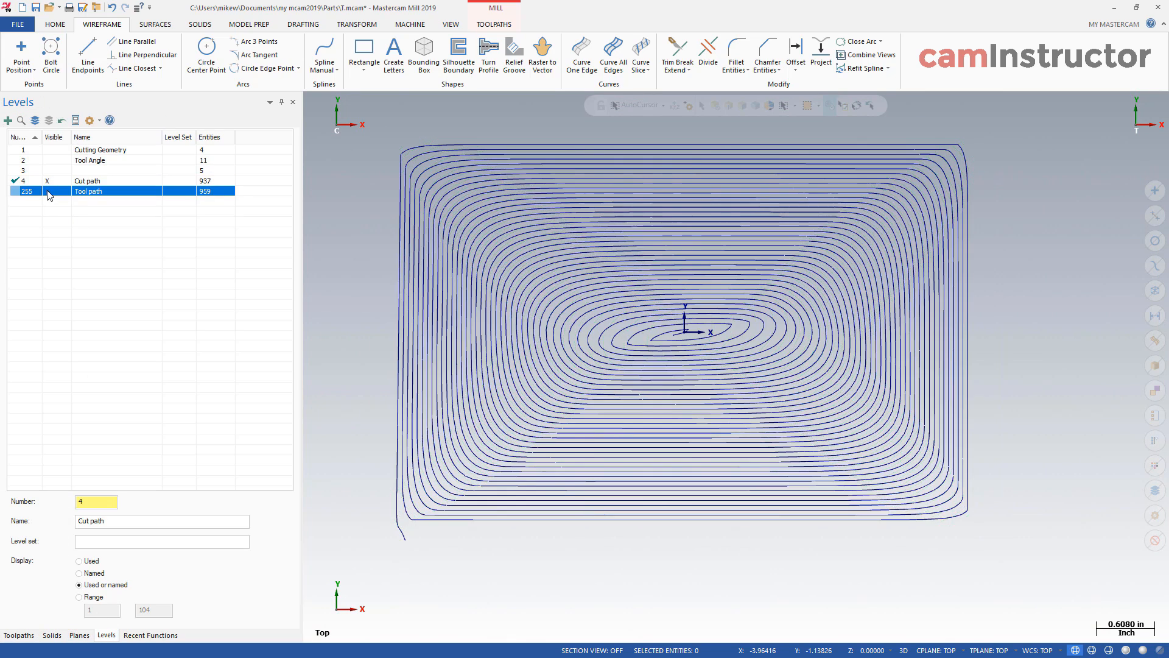
pyautogui.click(102, 182)
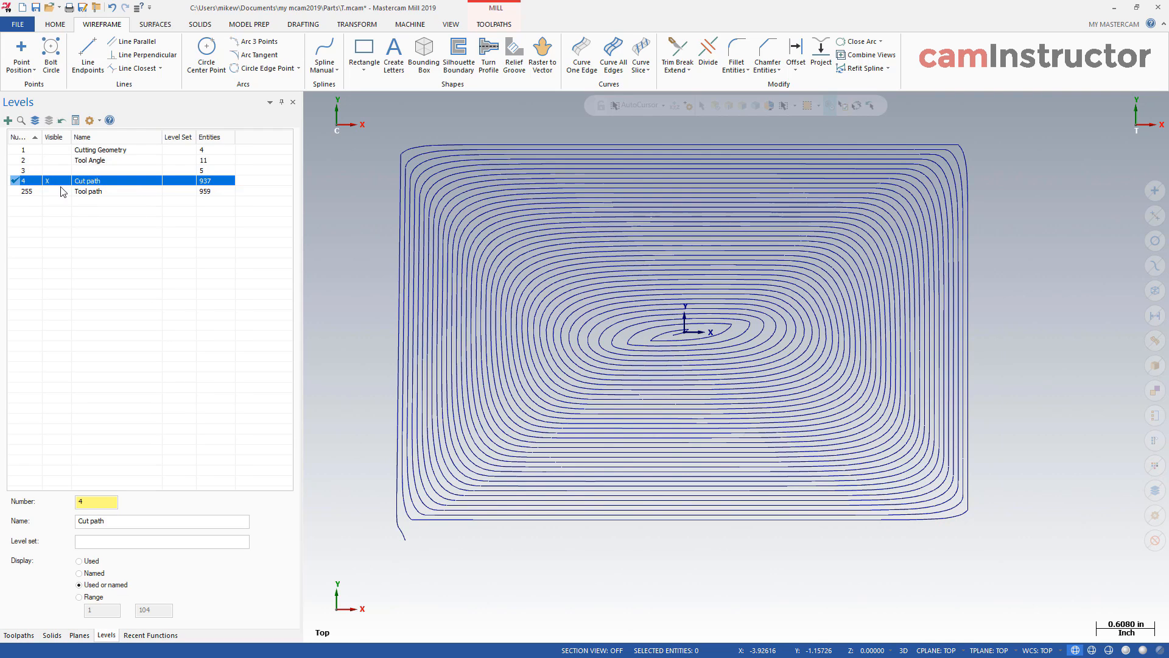
# Step: Add a new level 5 and turn the Tool path level's visibility back on
pyautogui.click(8, 120)
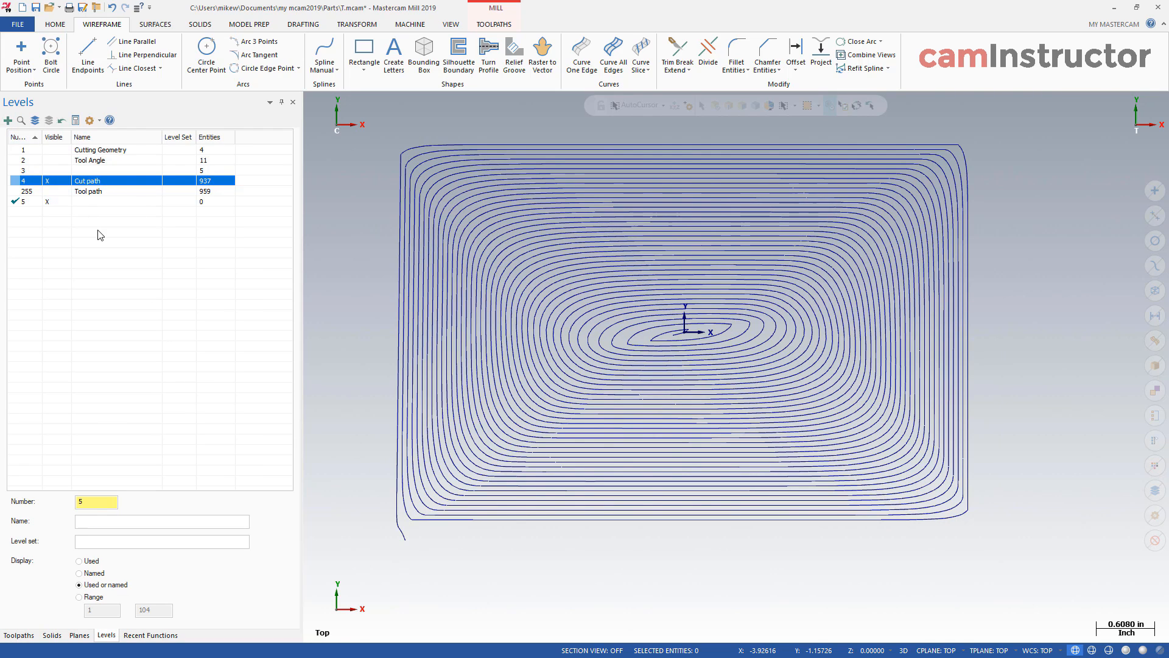
pyautogui.click(50, 192)
pyautogui.click(47, 191)
# Step: Move the three 0.5 in circles to the active level 5
pyautogui.click(350, 382)
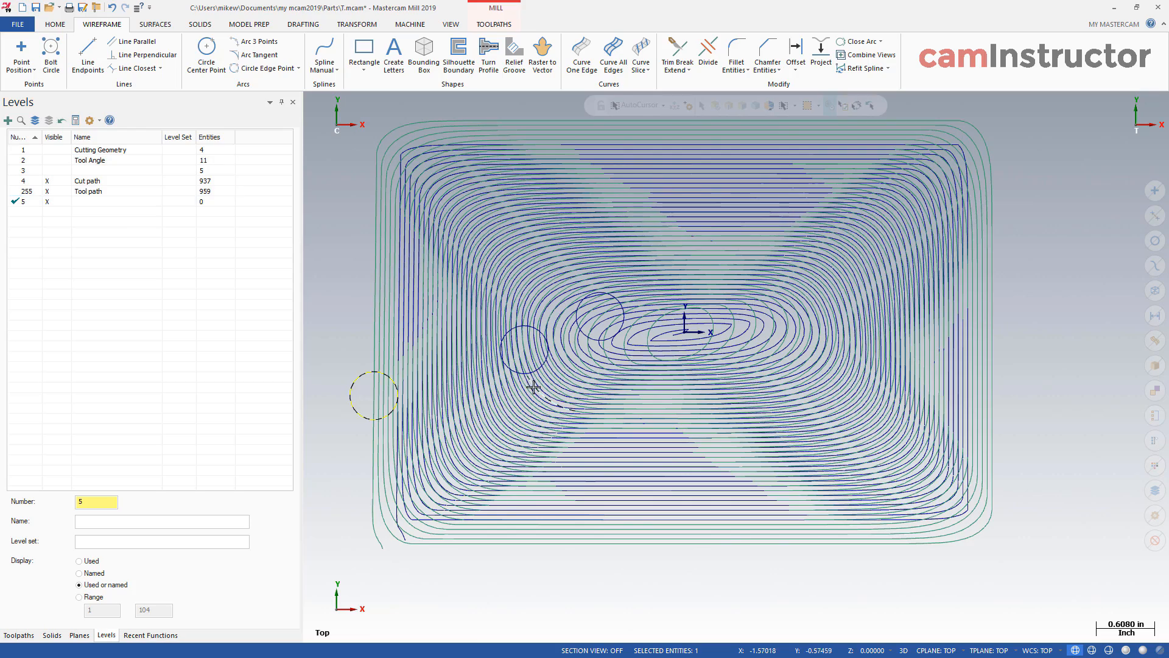
pyautogui.scroll(3, 535, 365)
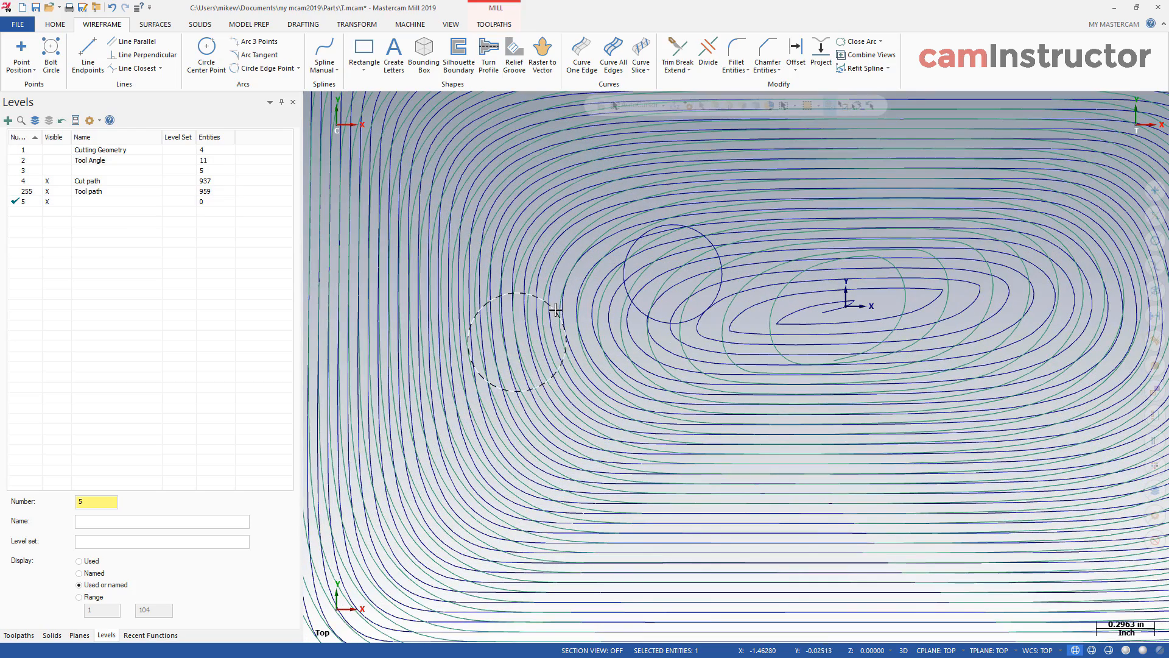
pyautogui.click(556, 313)
pyautogui.click(624, 270)
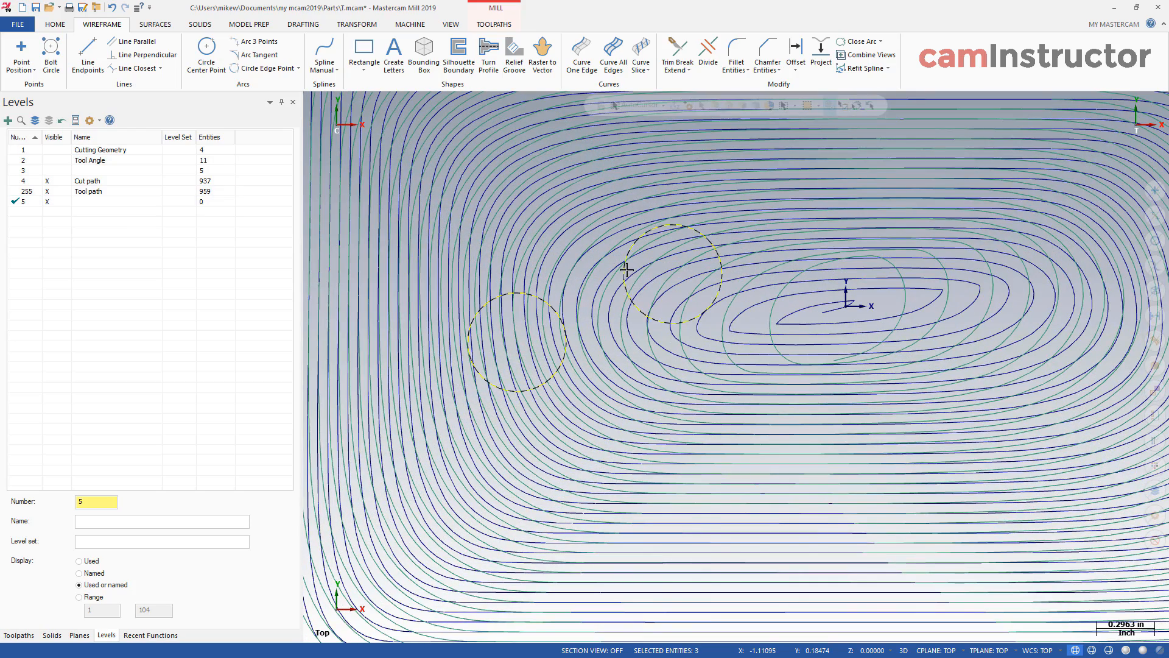
pyautogui.scroll(-1, 388, 252)
pyautogui.scroll(-3, 525, 316)
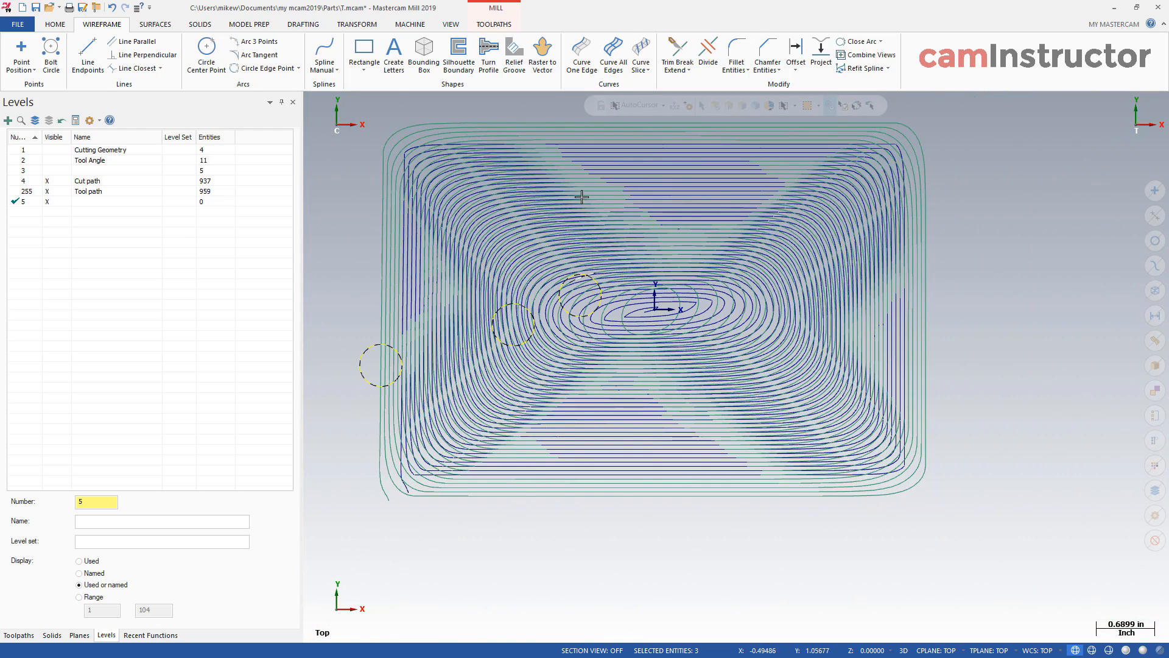
pyautogui.rightClick(334, 197)
pyautogui.click(458, 179)
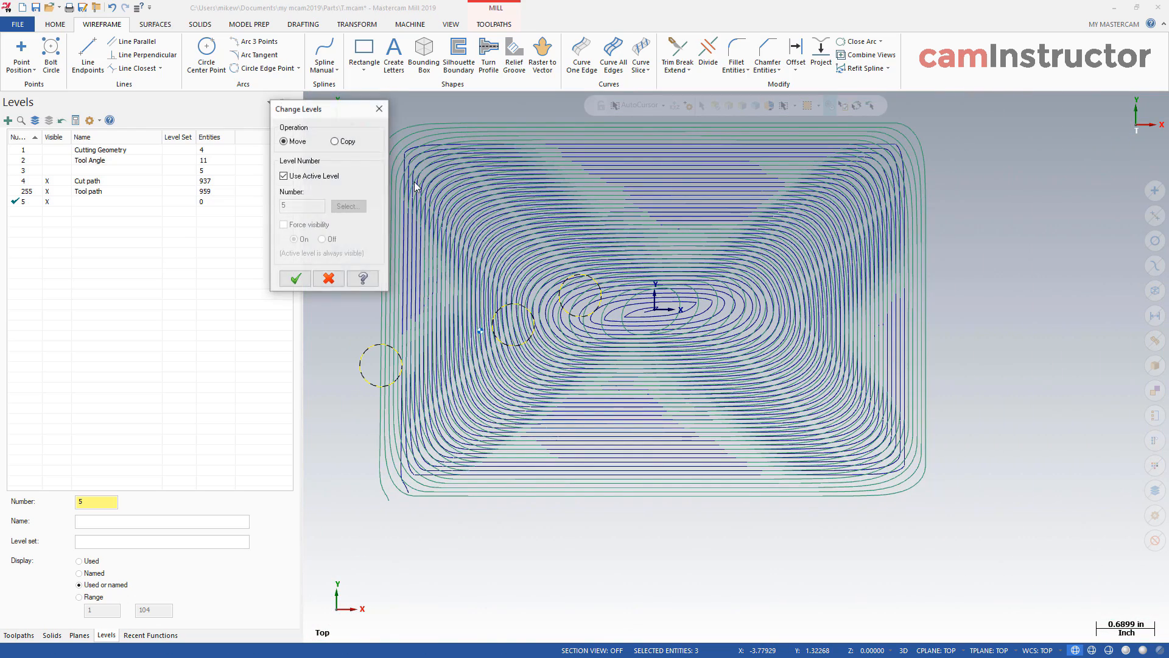
pyautogui.click(295, 279)
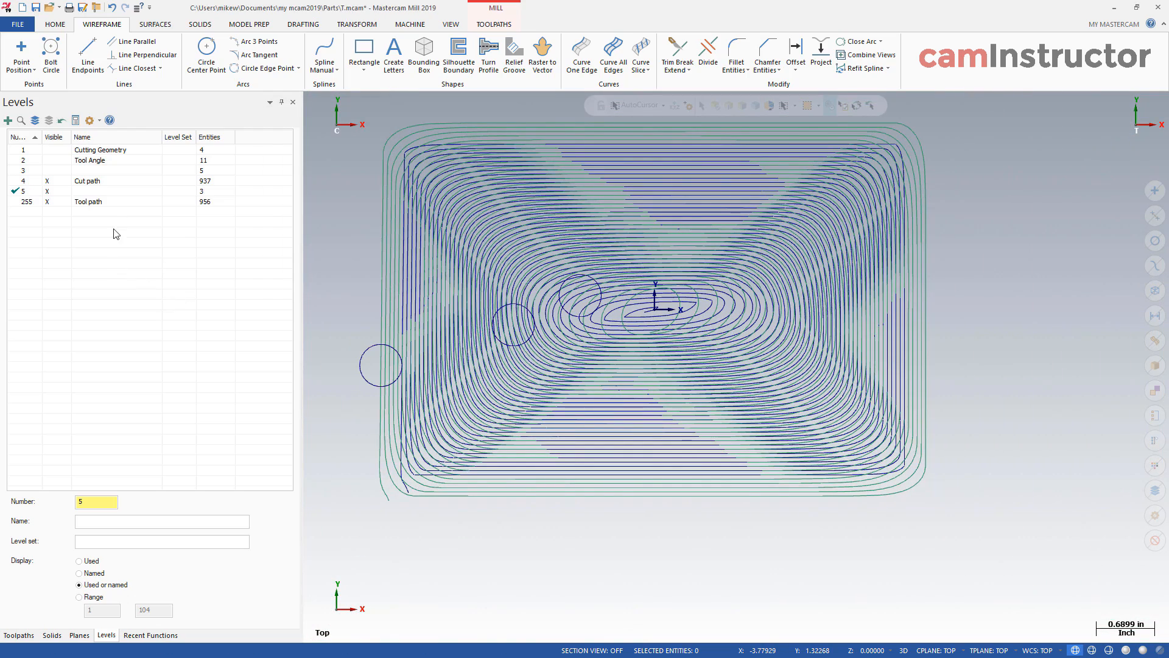
# Step: Name level 5 "Tool"
pyautogui.click(112, 192)
pyautogui.write('Tool\\')
pyautogui.press('Return')
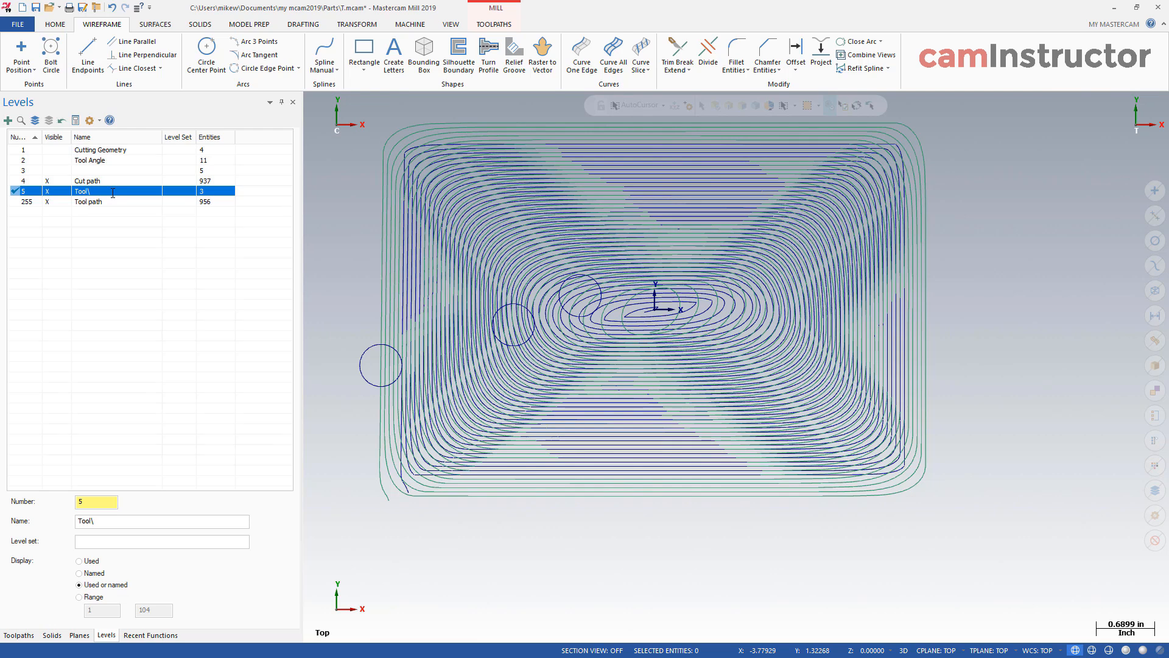
pyautogui.click(103, 193)
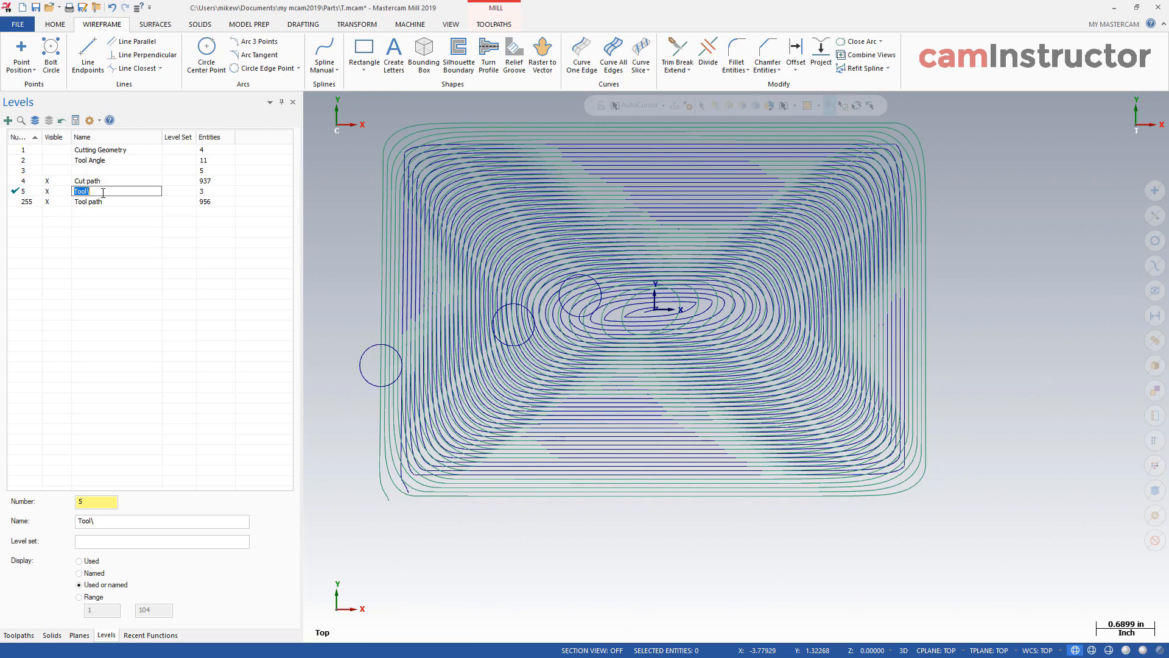
pyautogui.press('BackSpace')
# Step: Hide the Tool path level and inspect how the three tool circles sit against the cut path
pyautogui.click(47, 201)
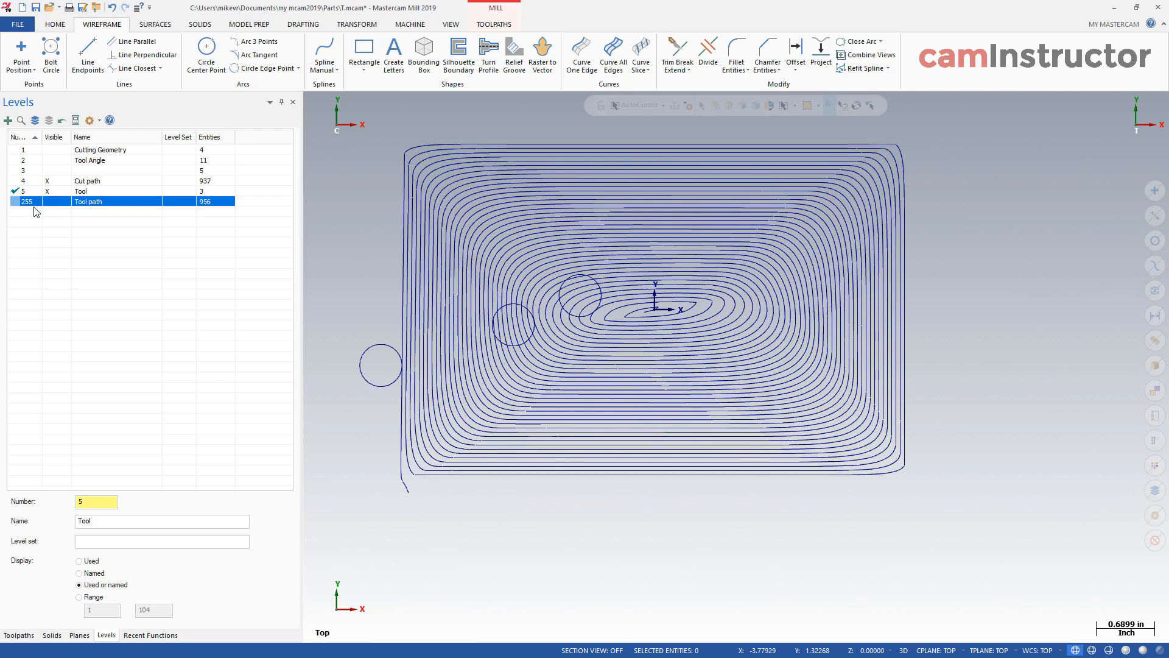
pyautogui.scroll(3, 393, 377)
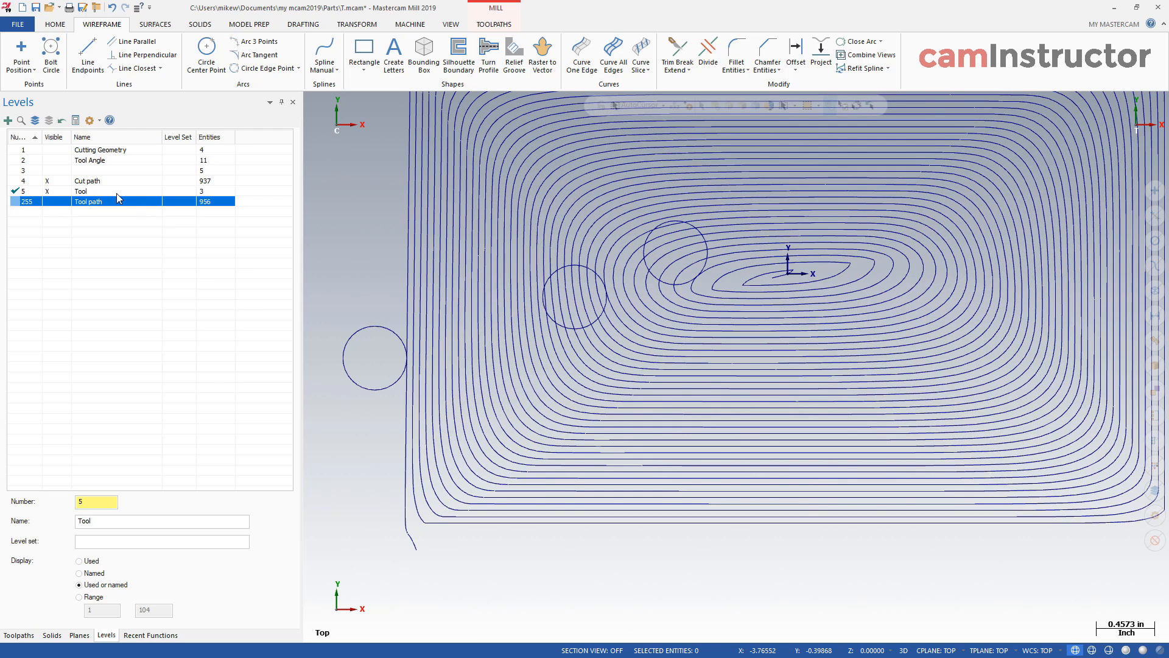
pyautogui.click(117, 192)
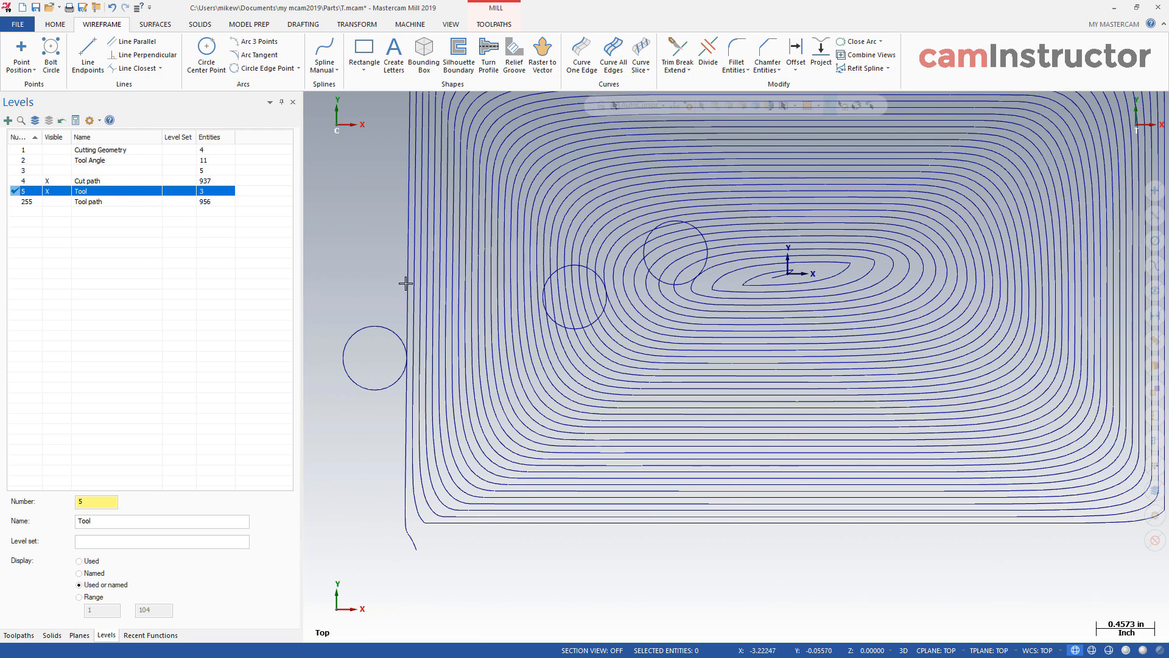
pyautogui.scroll(-3, 393, 371)
pyautogui.scroll(5, 382, 348)
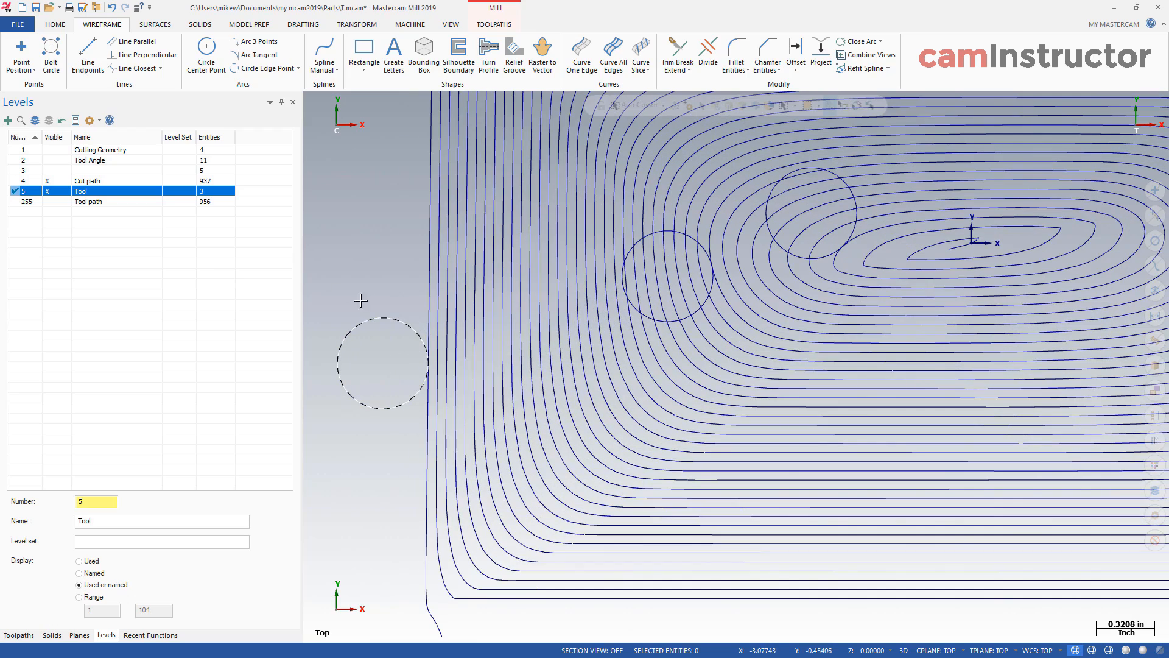
pyautogui.scroll(-1, 436, 275)
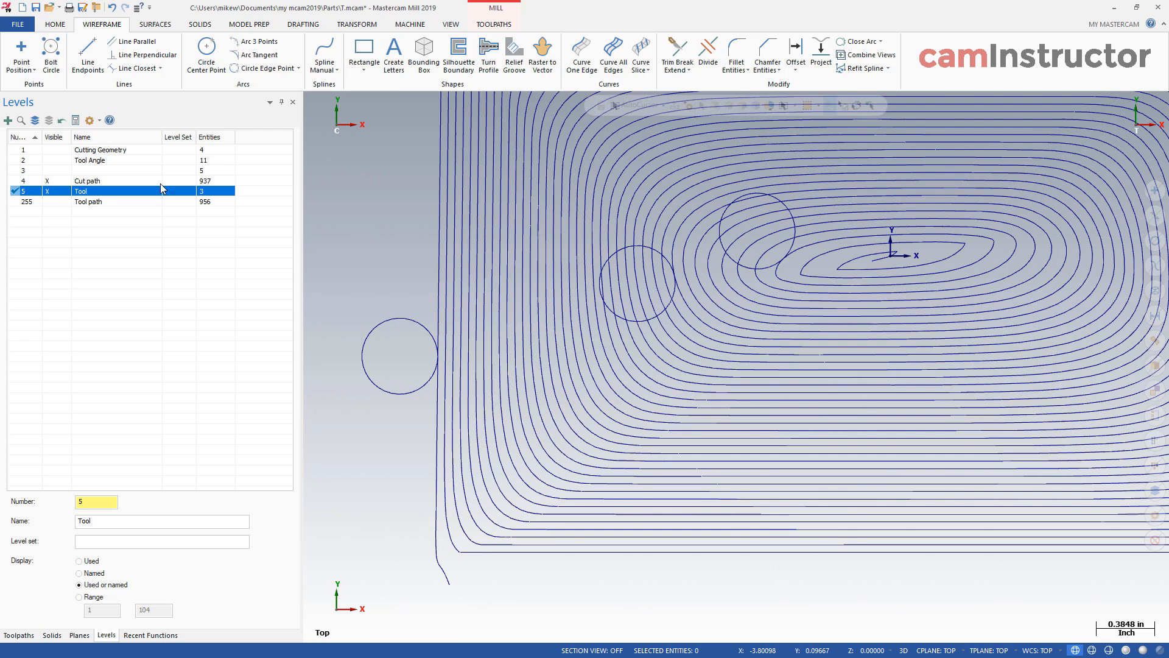
# Step: Show the Cutting Geometry level and examine where the outer tool circle meets the part's edge
pyautogui.click(49, 151)
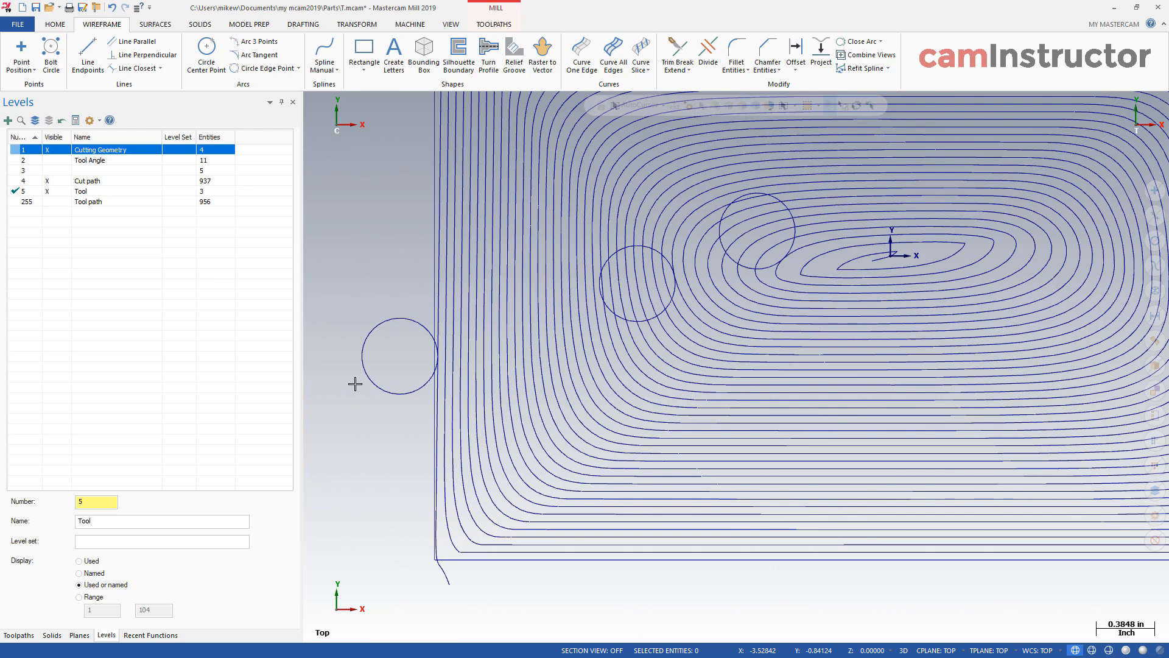
pyautogui.scroll(2, 355, 383)
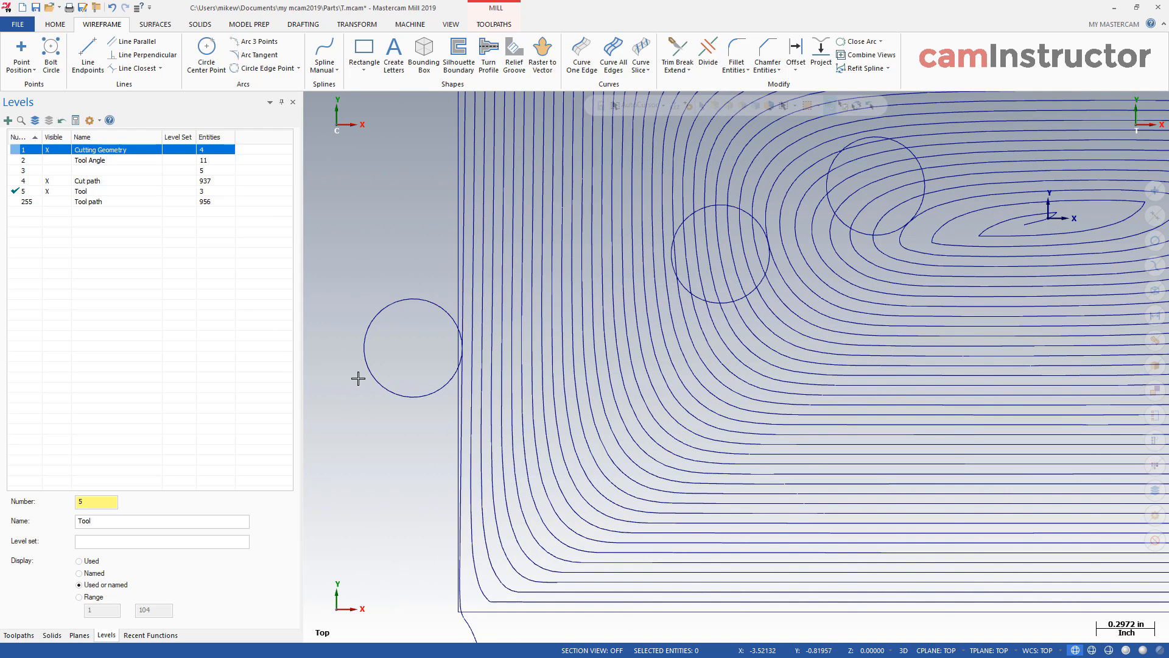
pyautogui.scroll(10, 452, 356)
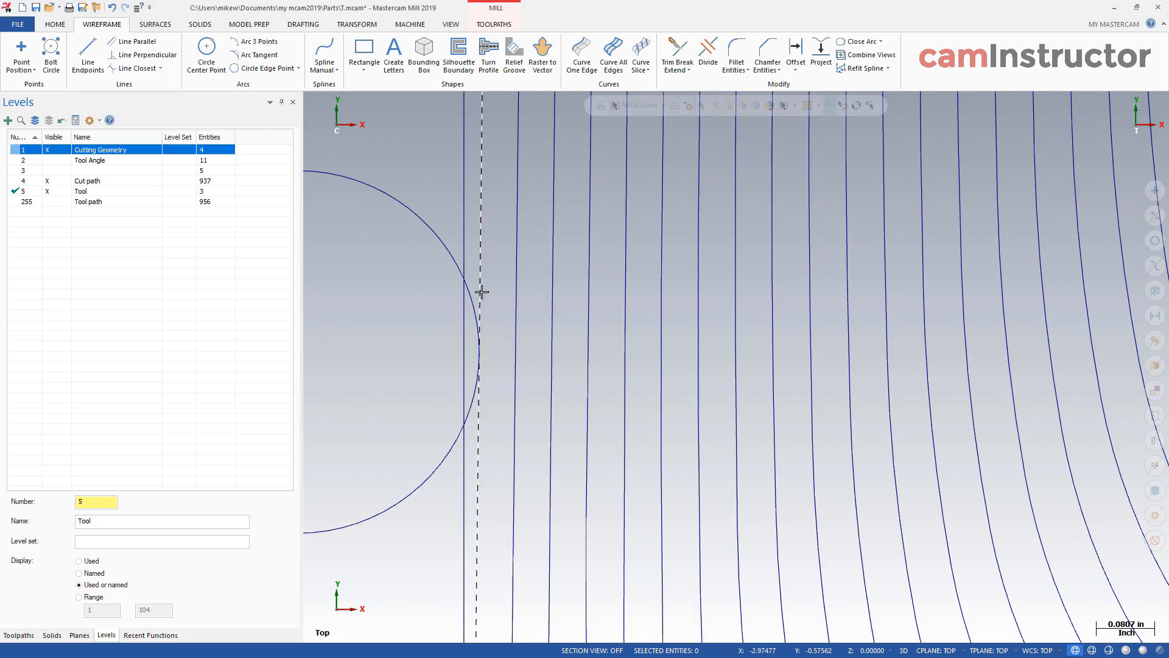
pyautogui.scroll(-7, 473, 294)
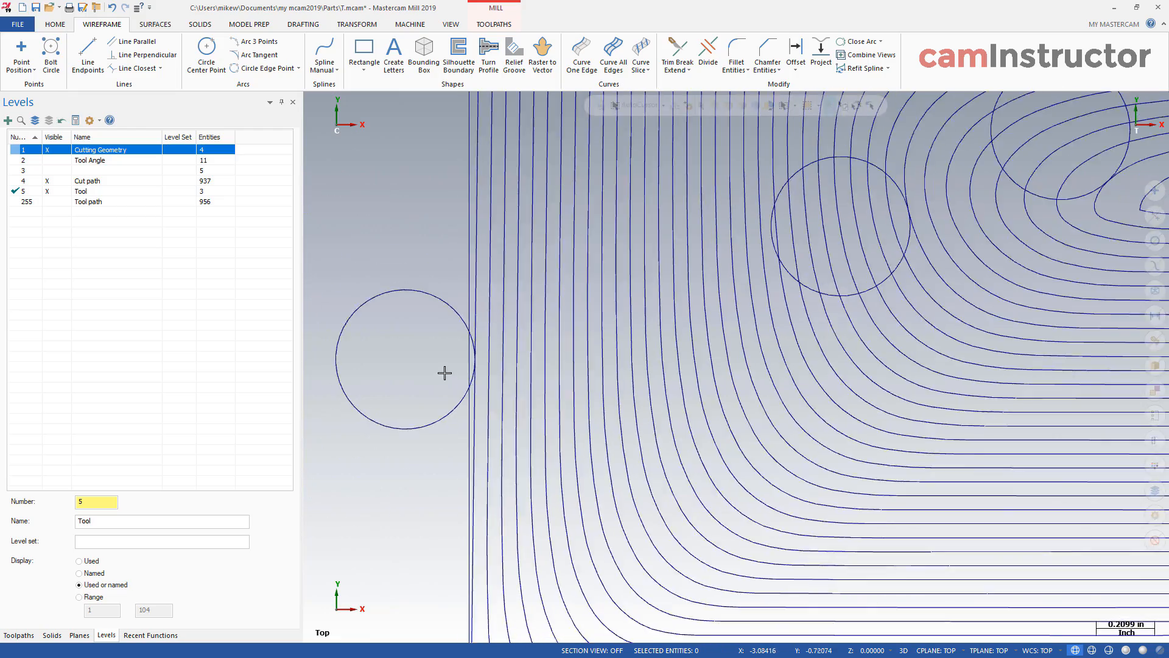
pyautogui.scroll(-3, 420, 441)
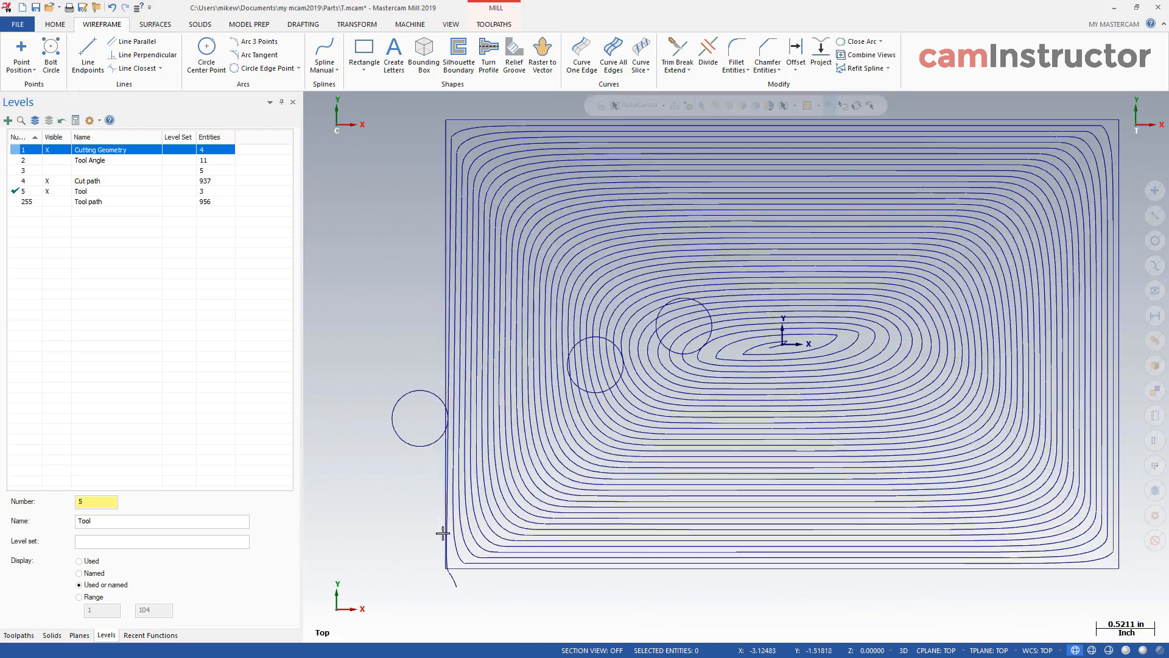
pyautogui.scroll(3, 419, 384)
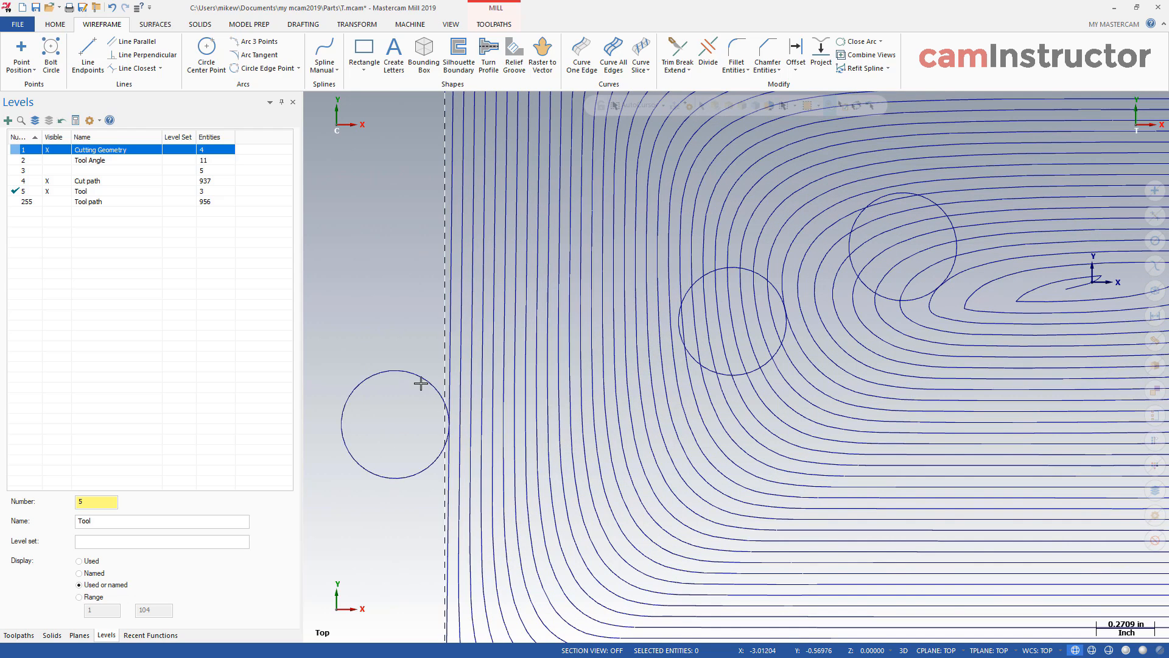
# Step: Hide the Cutting Geometry level and delete the tool circle outside the part's edge
pyautogui.click(48, 151)
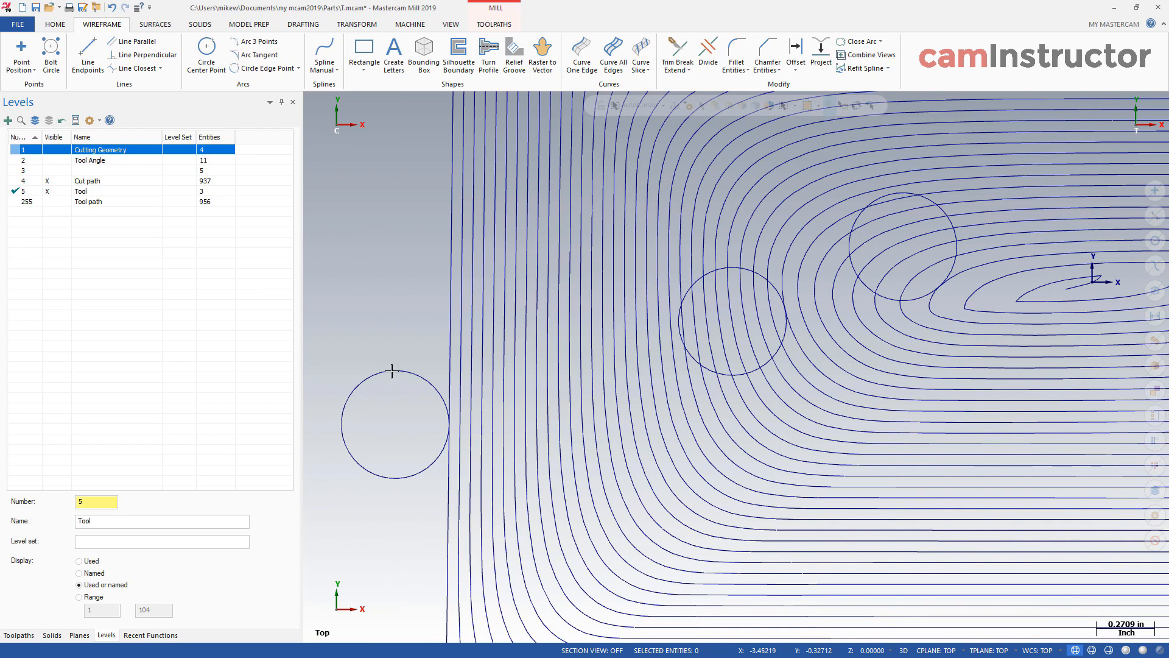
pyautogui.click(412, 371)
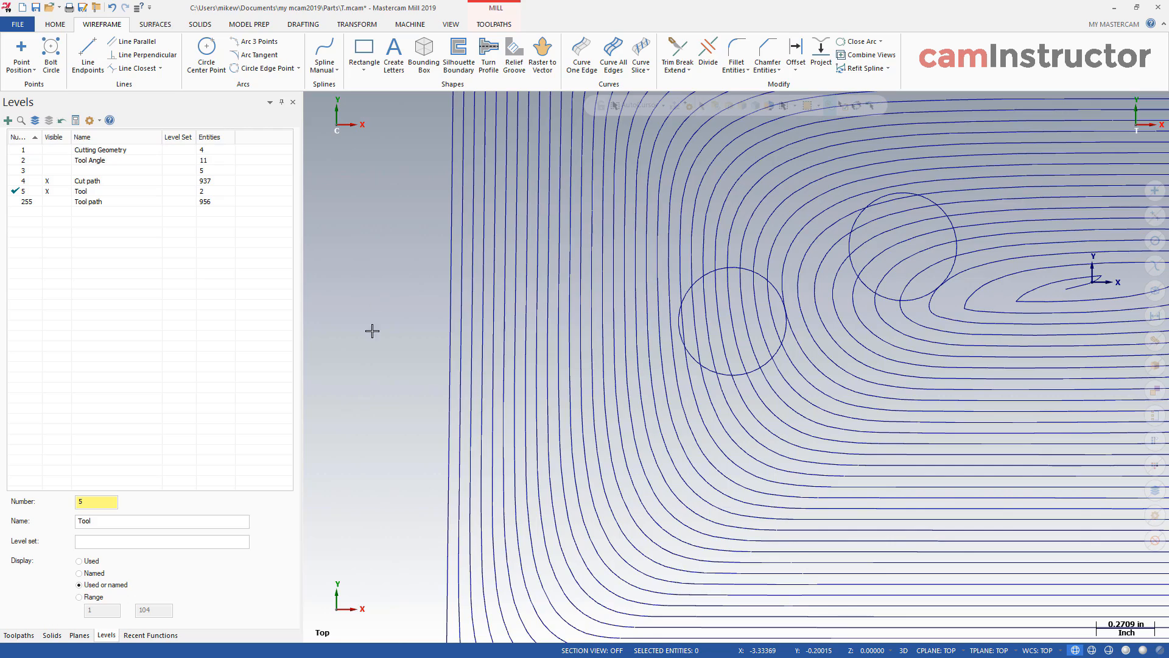
pyautogui.scroll(-2, 372, 331)
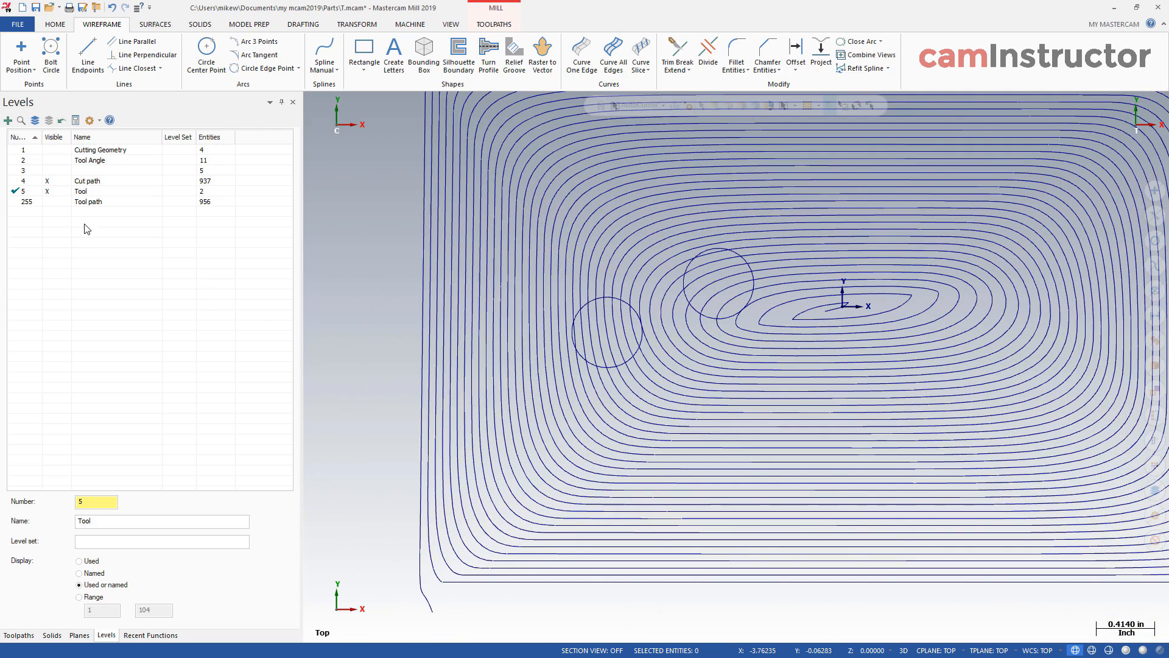
# Step: Show the Tool path level and hide the Cut path level
pyautogui.click(49, 202)
pyautogui.click(49, 180)
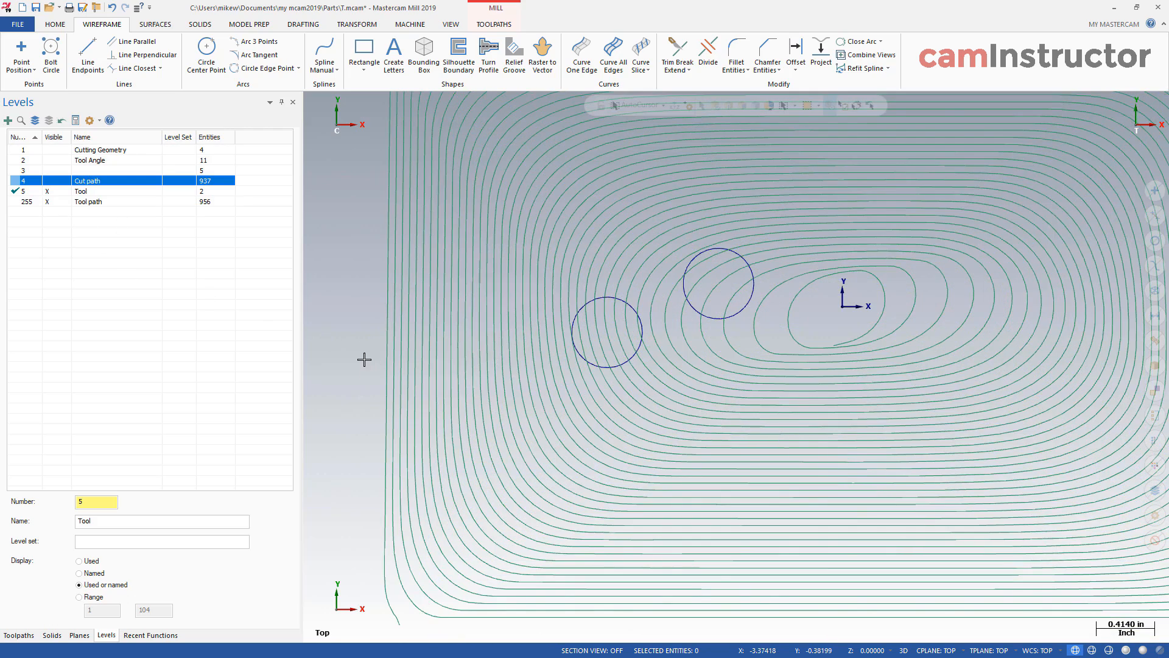
pyautogui.scroll(1, 364, 359)
# Step: Draw a 0.5 in diameter circle centred on a segment endpoint of the third tool path pass from the left side
pyautogui.click(213, 58)
pyautogui.scroll(2, 390, 393)
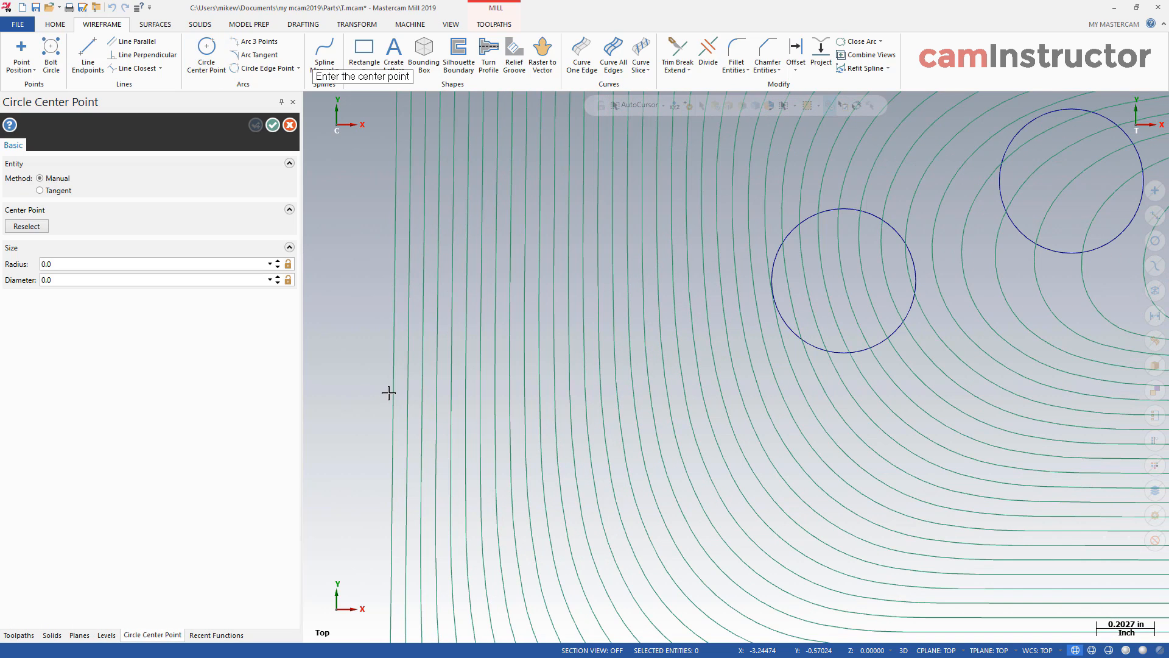
pyautogui.click(421, 447)
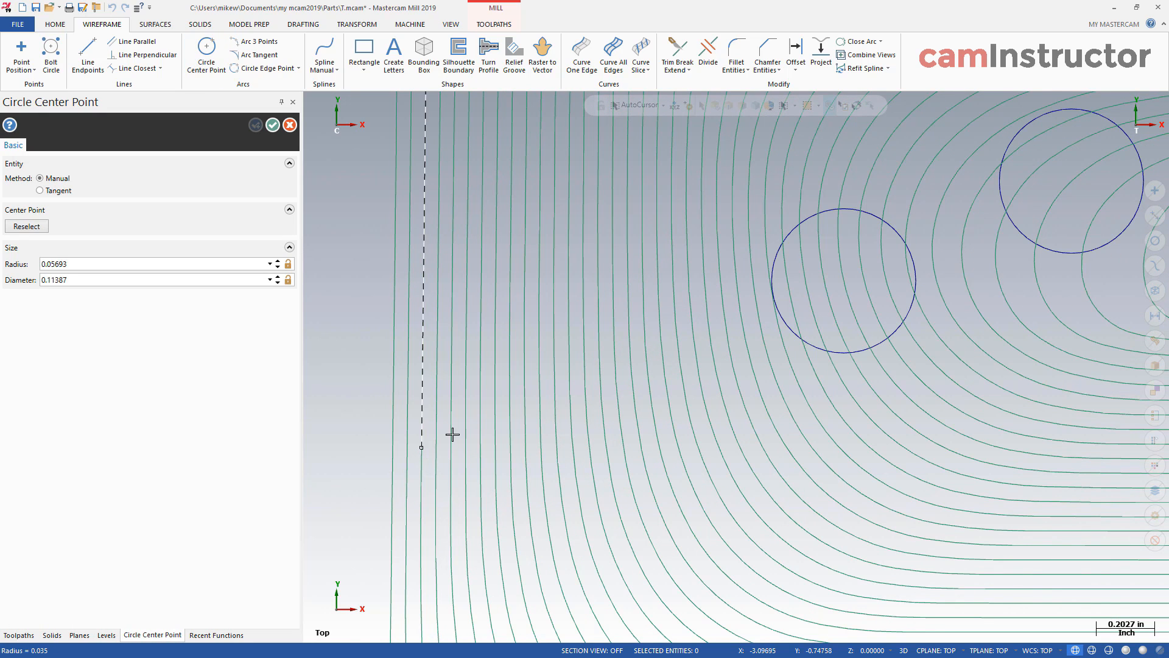
pyautogui.click(483, 414)
pyautogui.click(270, 280)
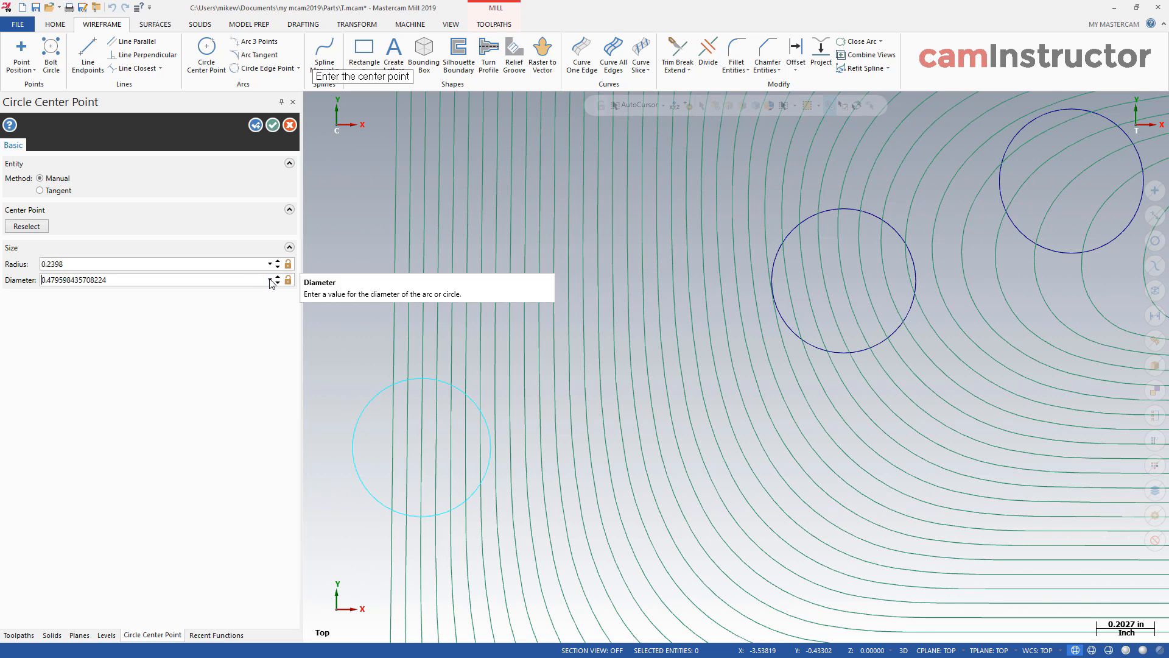
pyautogui.click(120, 294)
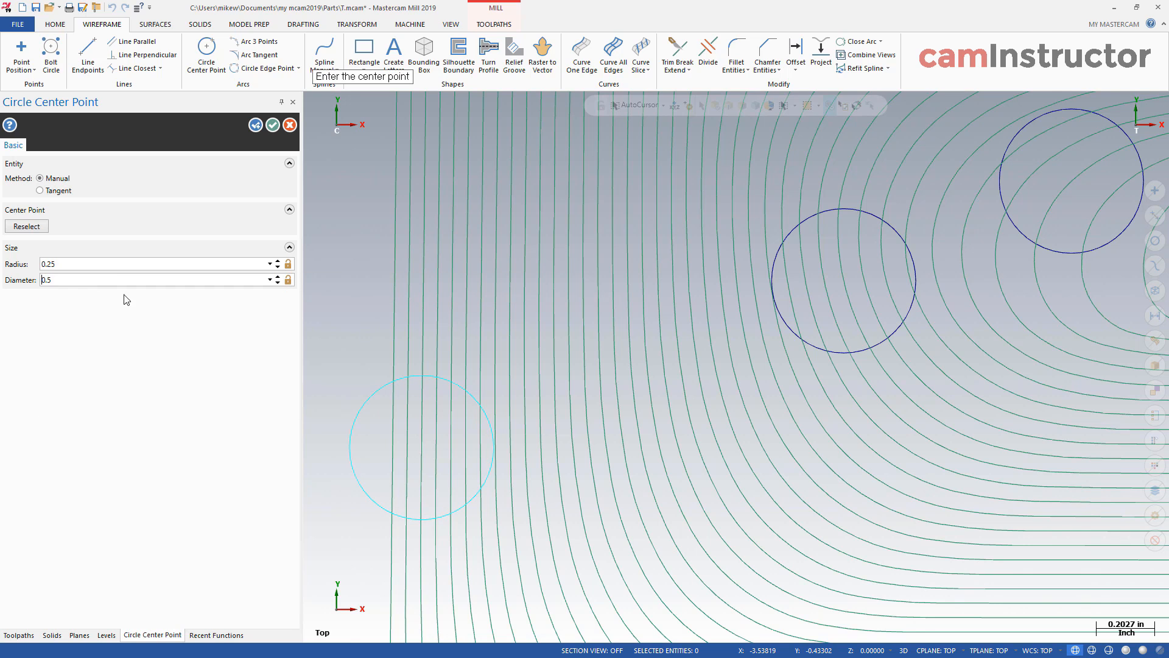
pyautogui.click(272, 125)
# Step: Examine the new tool circle on the tool path, then hide the Tool path level and show the Cut path level
pyautogui.scroll(-5, 469, 308)
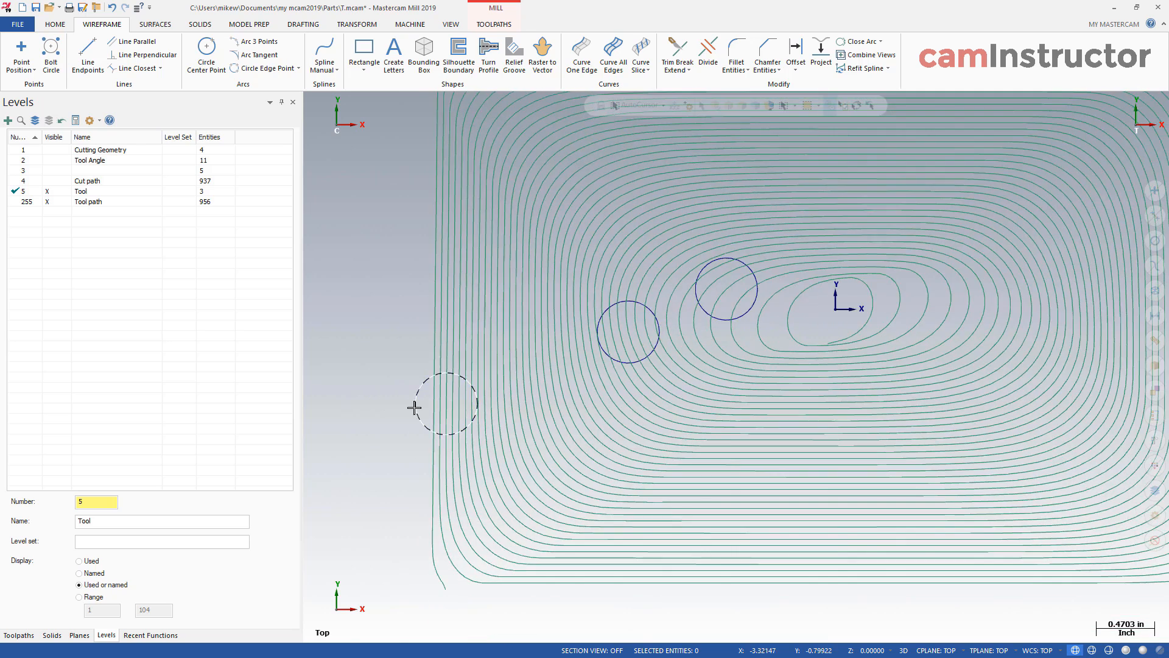
pyautogui.scroll(-2, 414, 406)
pyautogui.scroll(2, 352, 353)
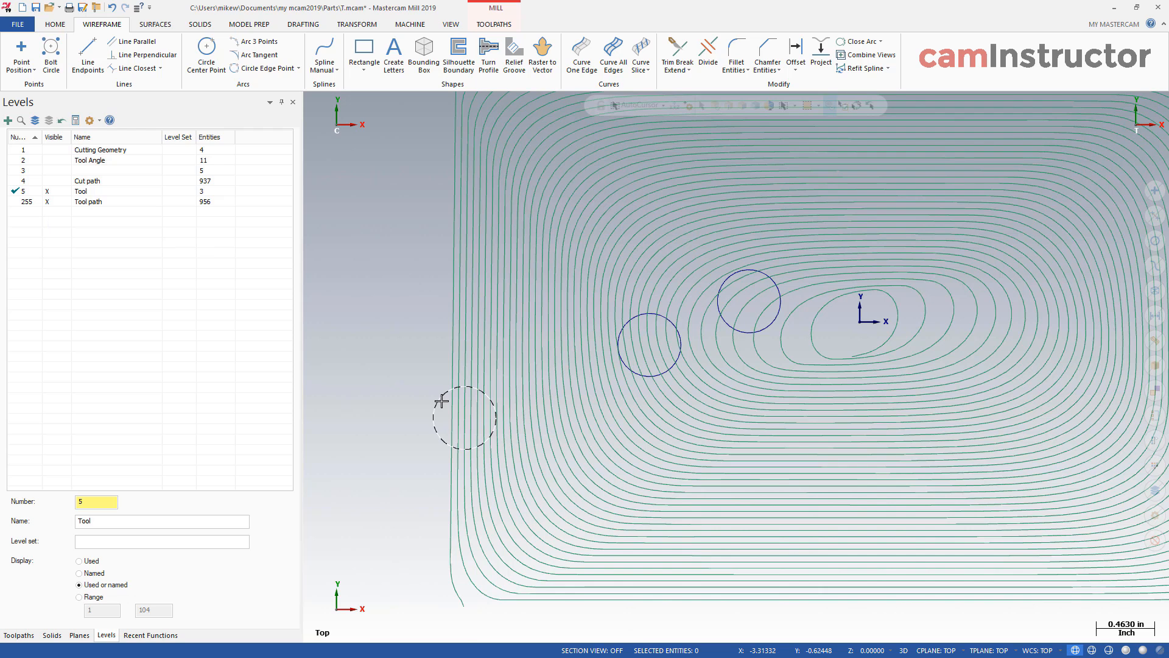
pyautogui.scroll(1, 439, 400)
pyautogui.scroll(-2, 450, 435)
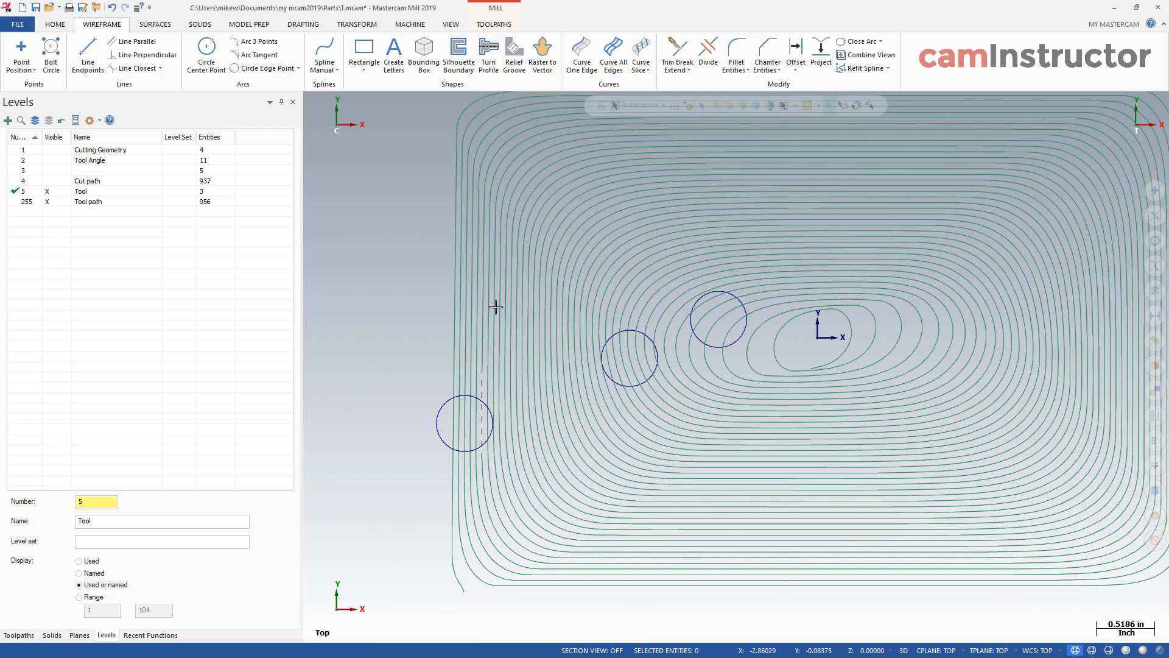
pyautogui.click(48, 202)
pyautogui.click(49, 181)
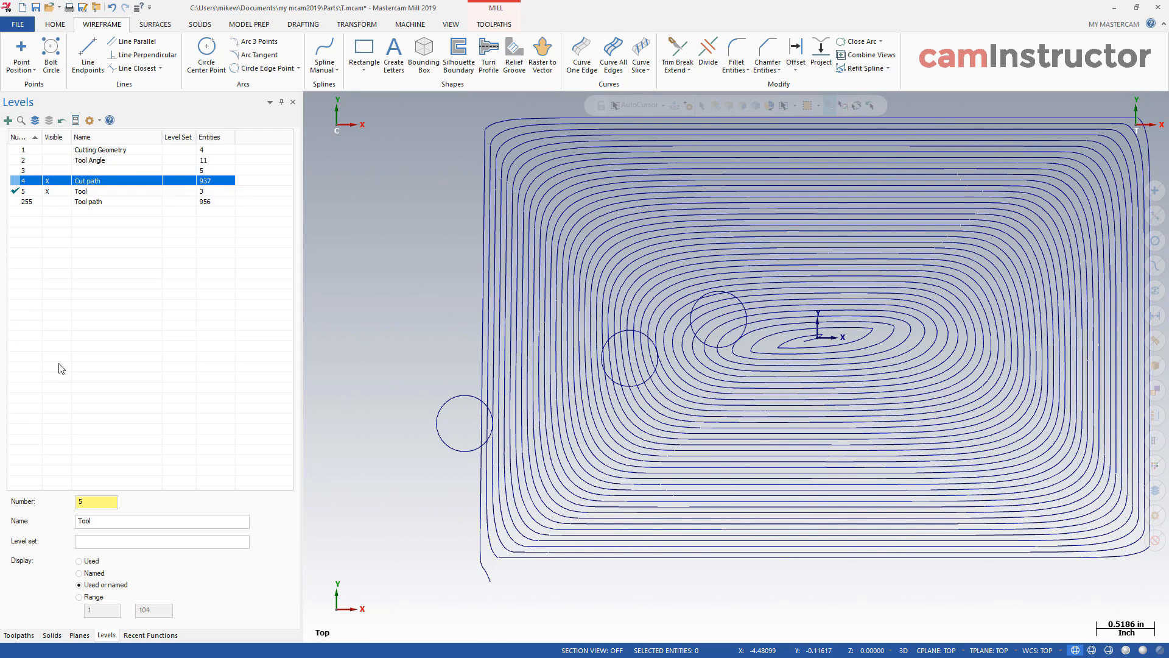
# Step: Examine where the leftmost tool circle crosses and touches the outer passes of the cut path
pyautogui.scroll(5, 447, 426)
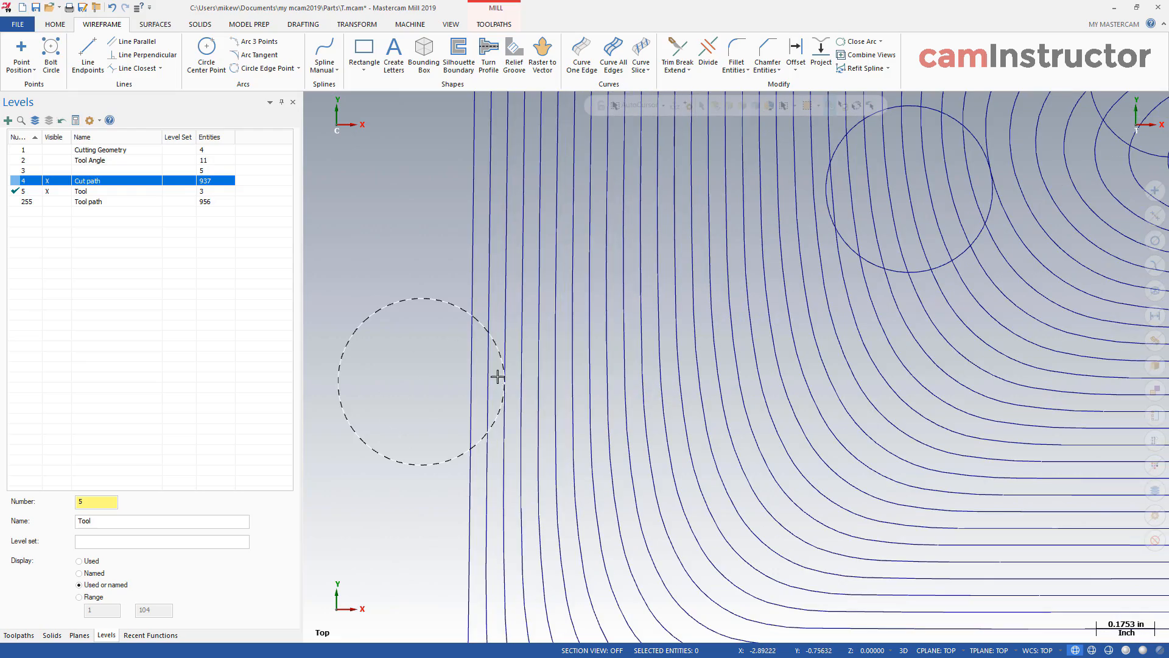
pyautogui.scroll(-5, 457, 457)
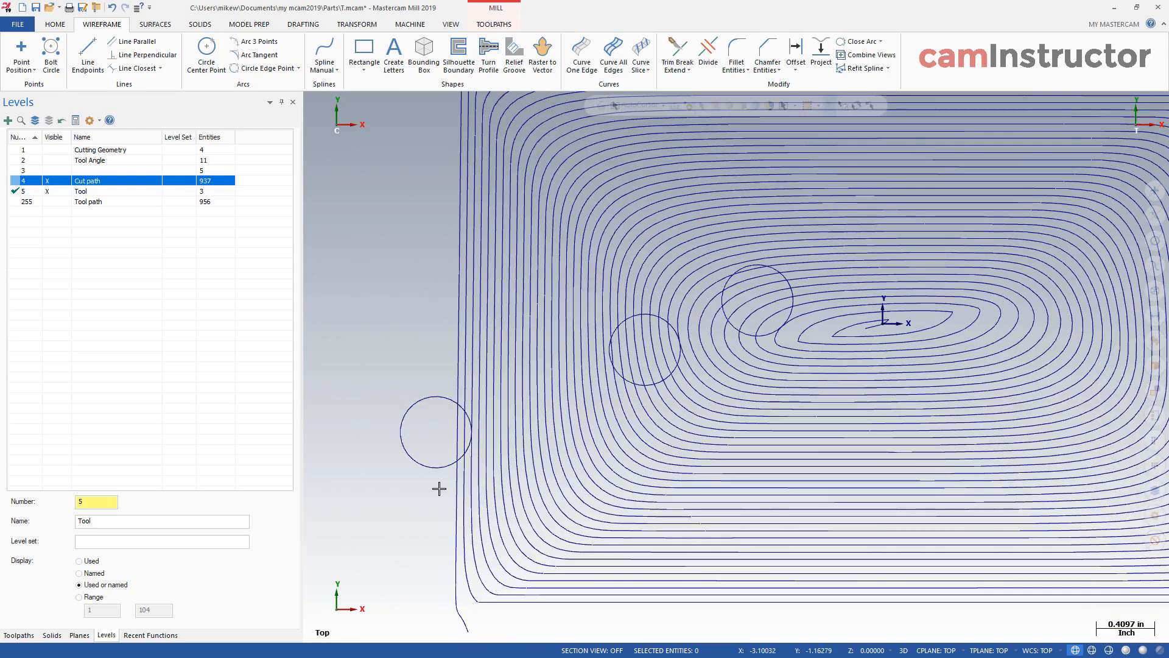
pyautogui.scroll(2, 439, 505)
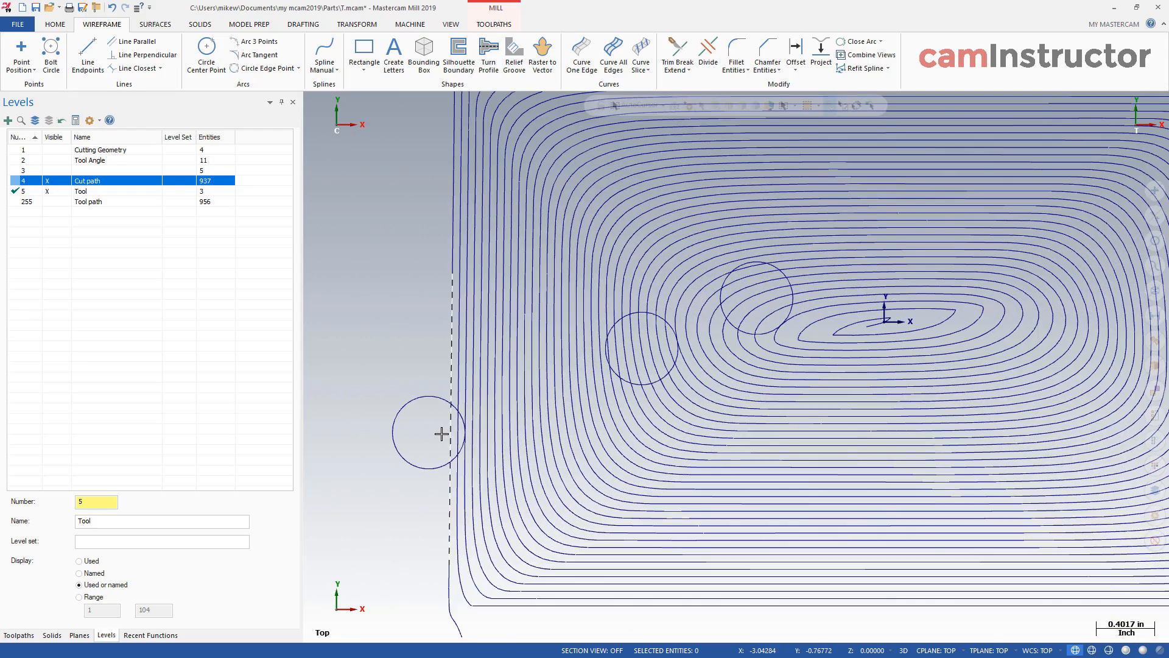
pyautogui.scroll(2, 442, 433)
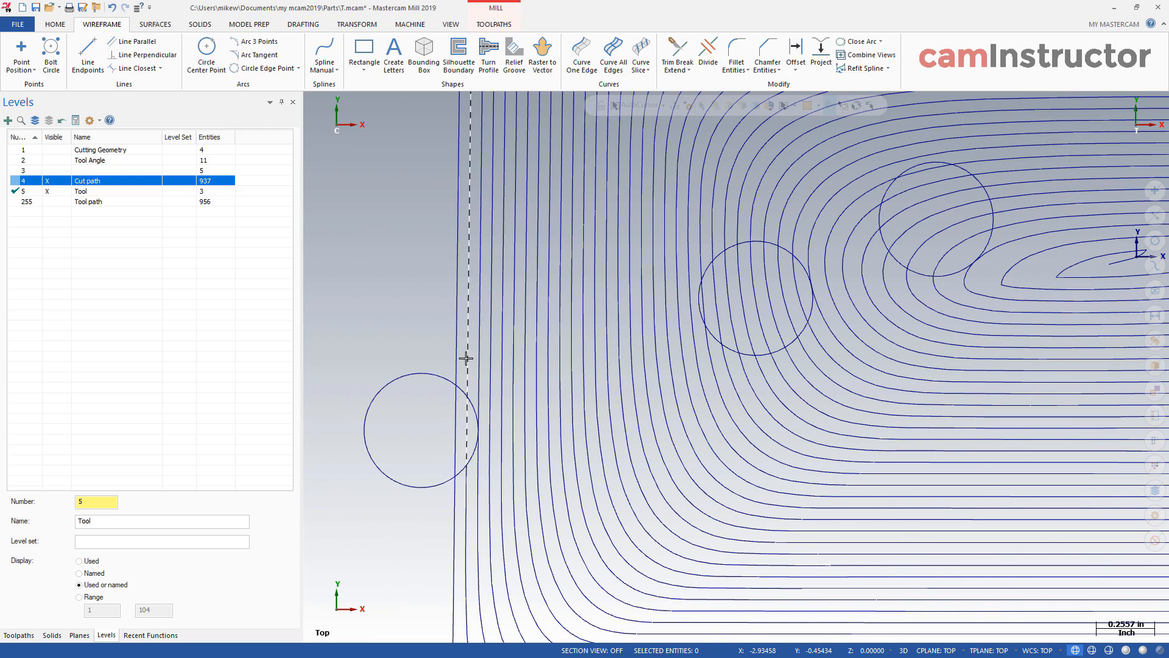
pyautogui.scroll(3, 465, 444)
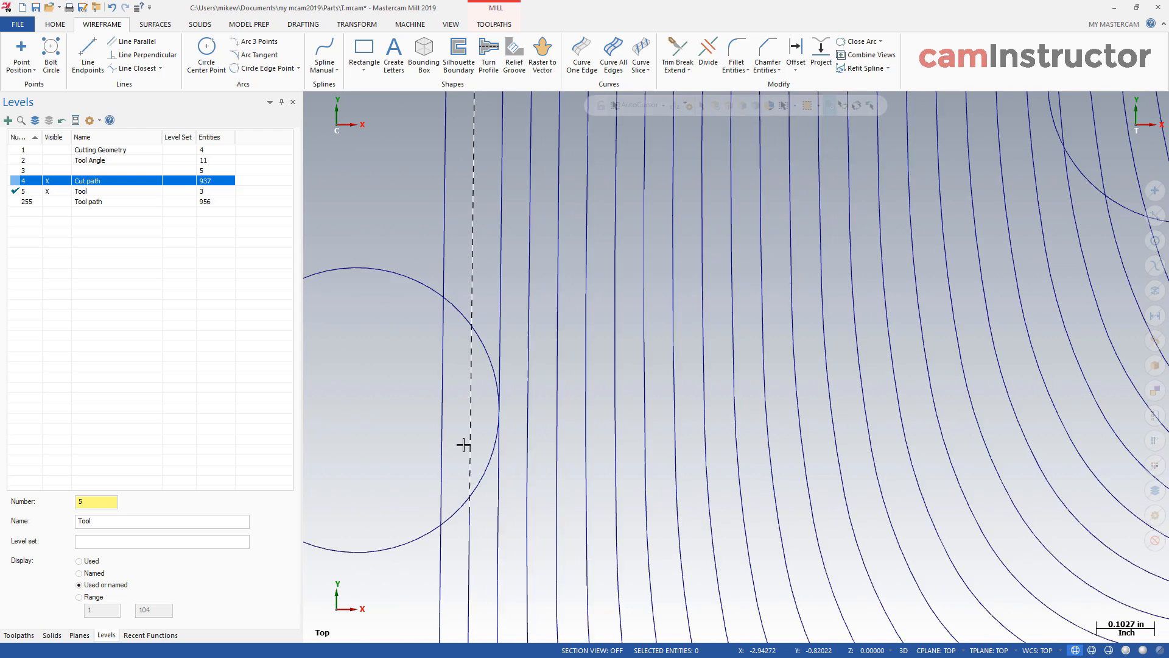
pyautogui.scroll(1, 464, 445)
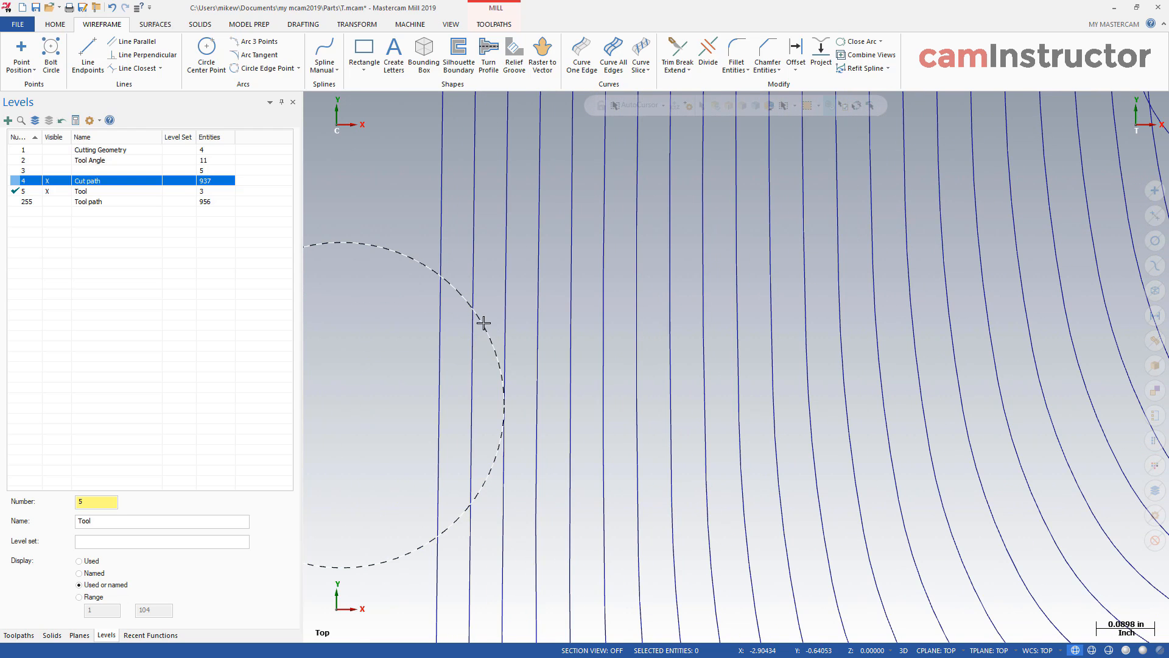
pyautogui.scroll(-2, 539, 345)
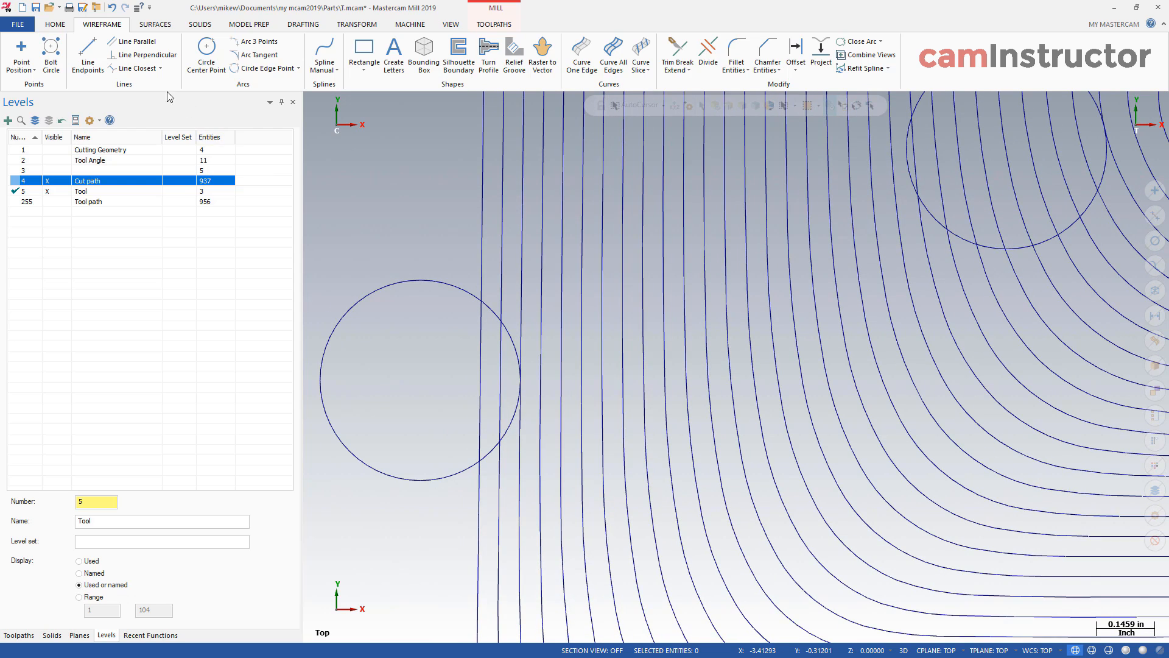
# Step: Draw a 0.25 in line from the leftmost tool circle's centre to where the circle touches the third cut path pass
pyautogui.click(91, 58)
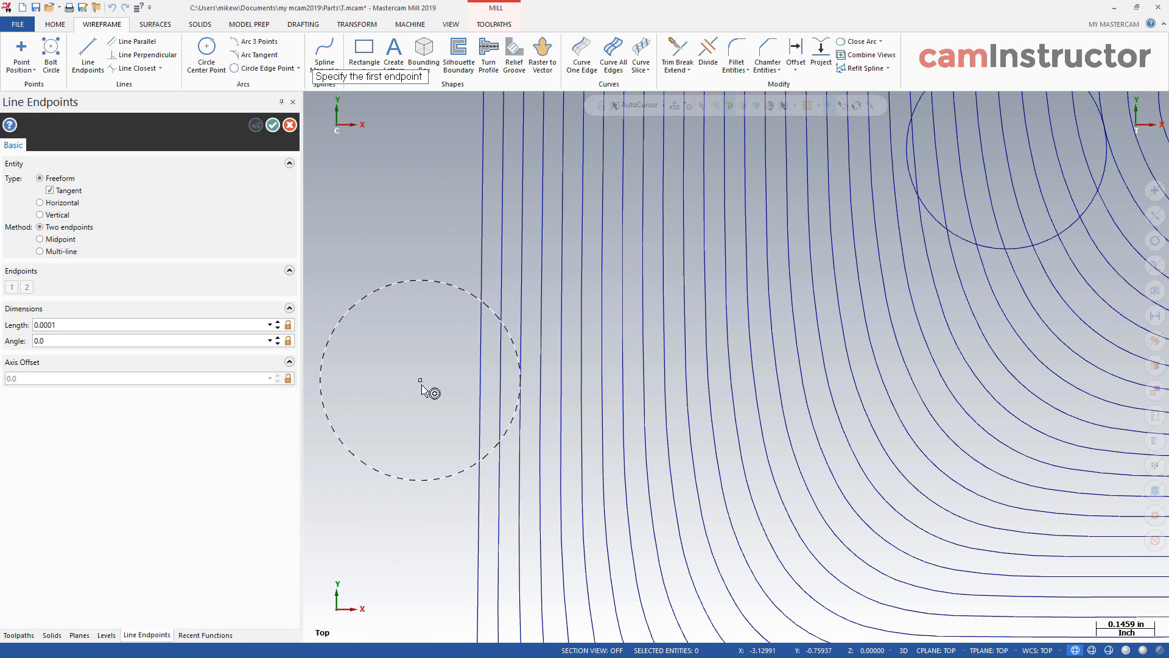
pyautogui.click(421, 383)
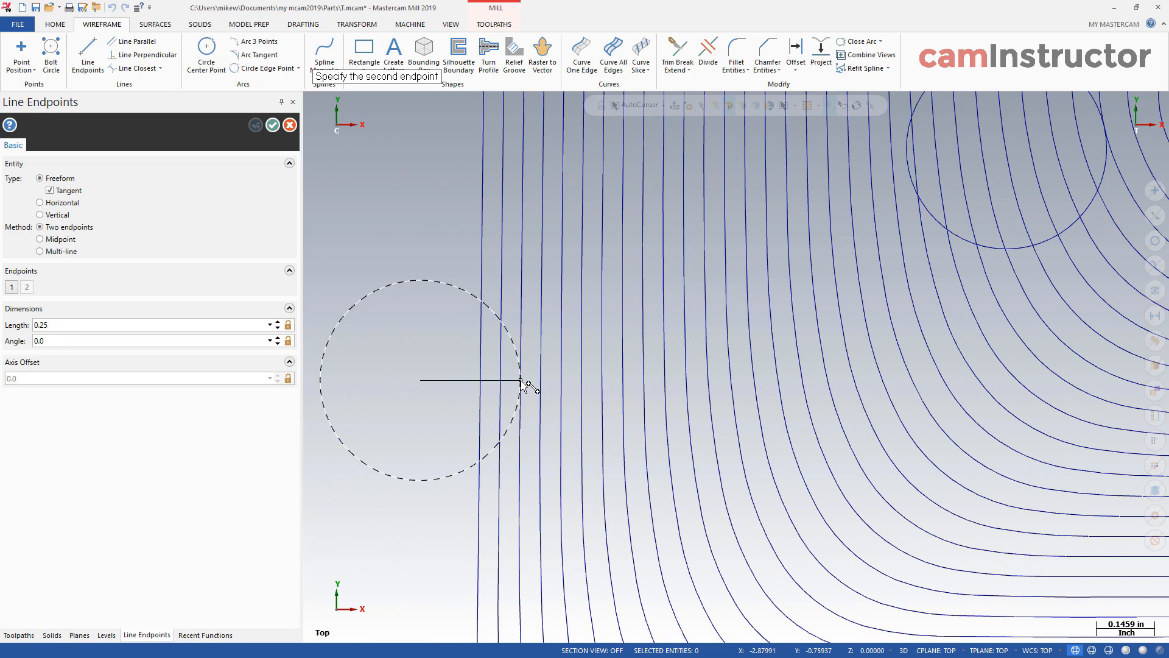
pyautogui.scroll(5, 522, 383)
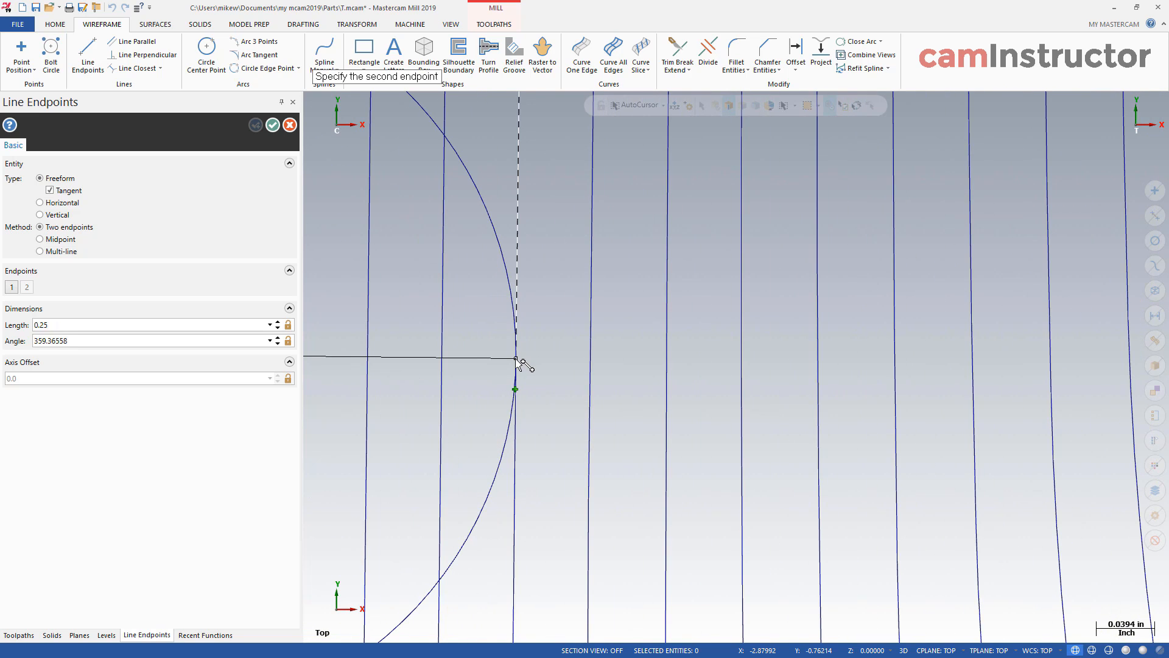
pyautogui.click(515, 359)
pyautogui.scroll(-3, 557, 393)
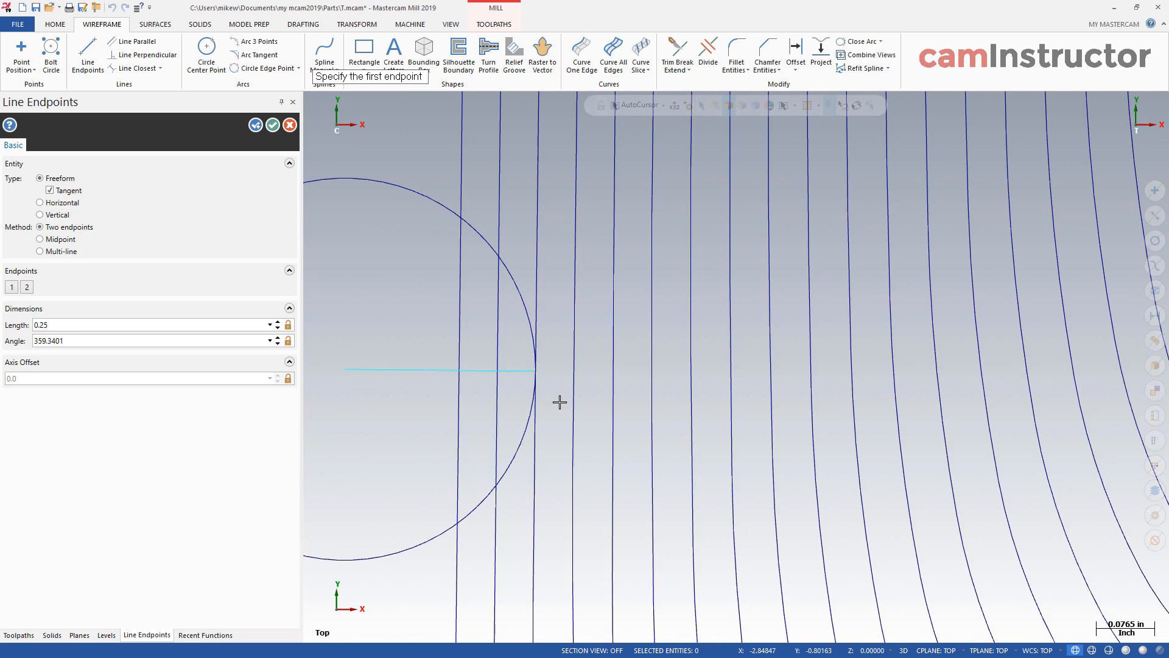
pyautogui.scroll(-1, 560, 402)
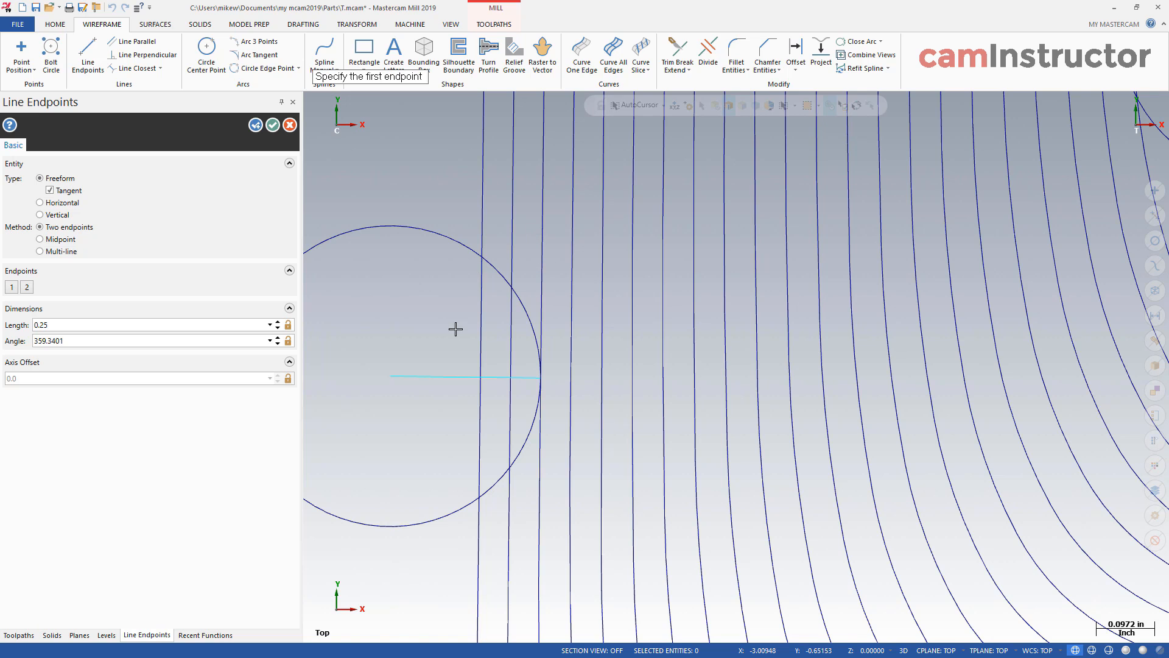
# Step: Draw a 0.25 in line from the same centre to the circle's upper intersection with the second cut path pass
pyautogui.click(390, 376)
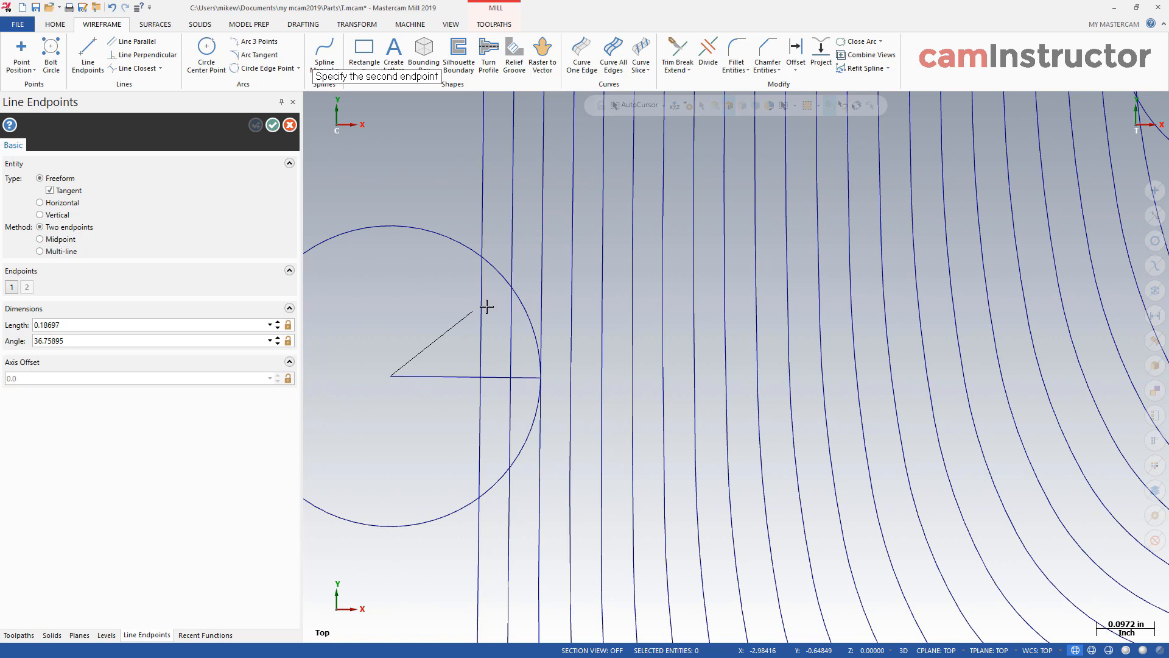
pyautogui.scroll(1, 494, 300)
pyautogui.scroll(4, 495, 299)
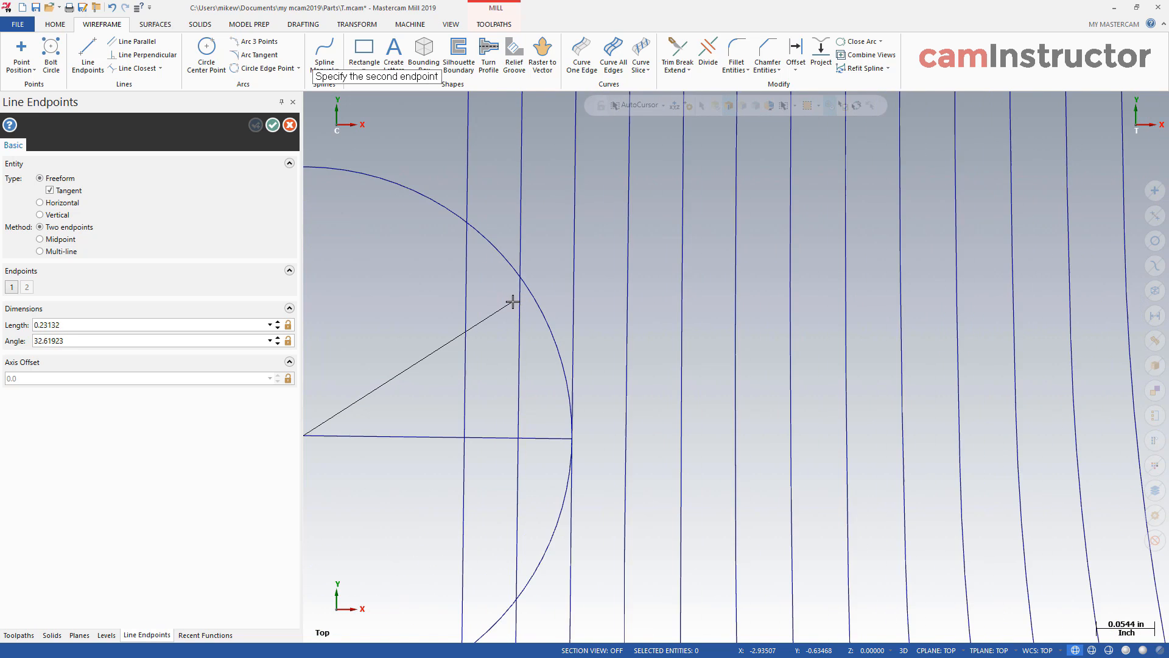
pyautogui.click(523, 266)
pyautogui.scroll(-5, 589, 316)
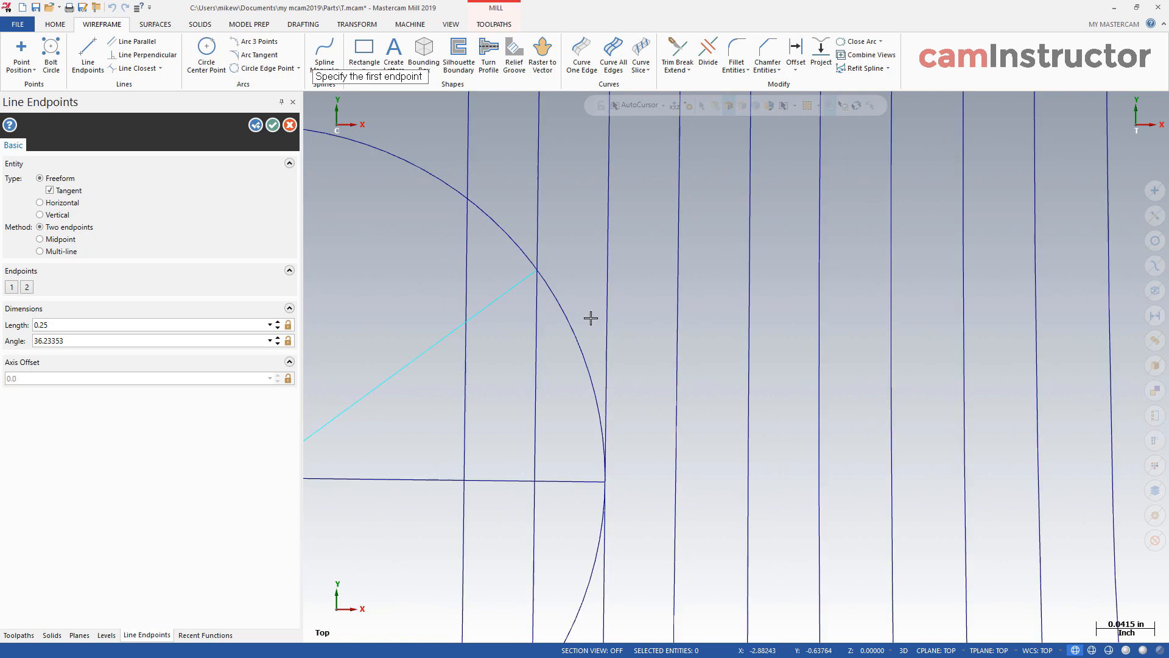
pyautogui.click(274, 126)
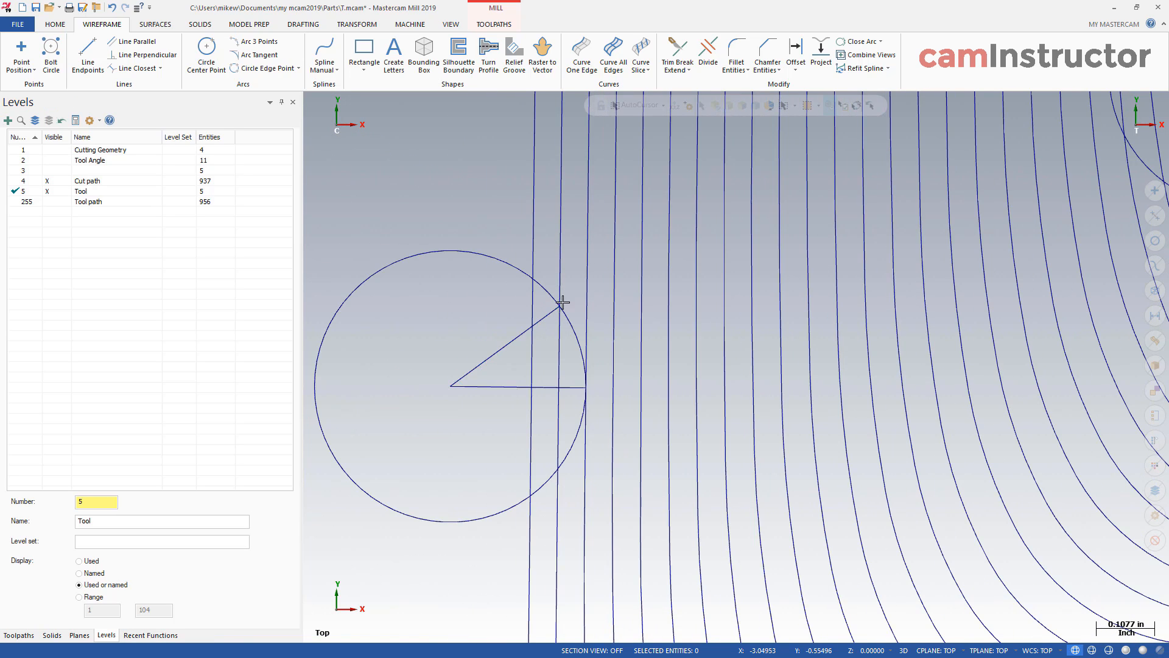
pyautogui.scroll(-3, 485, 422)
pyautogui.scroll(4, 538, 375)
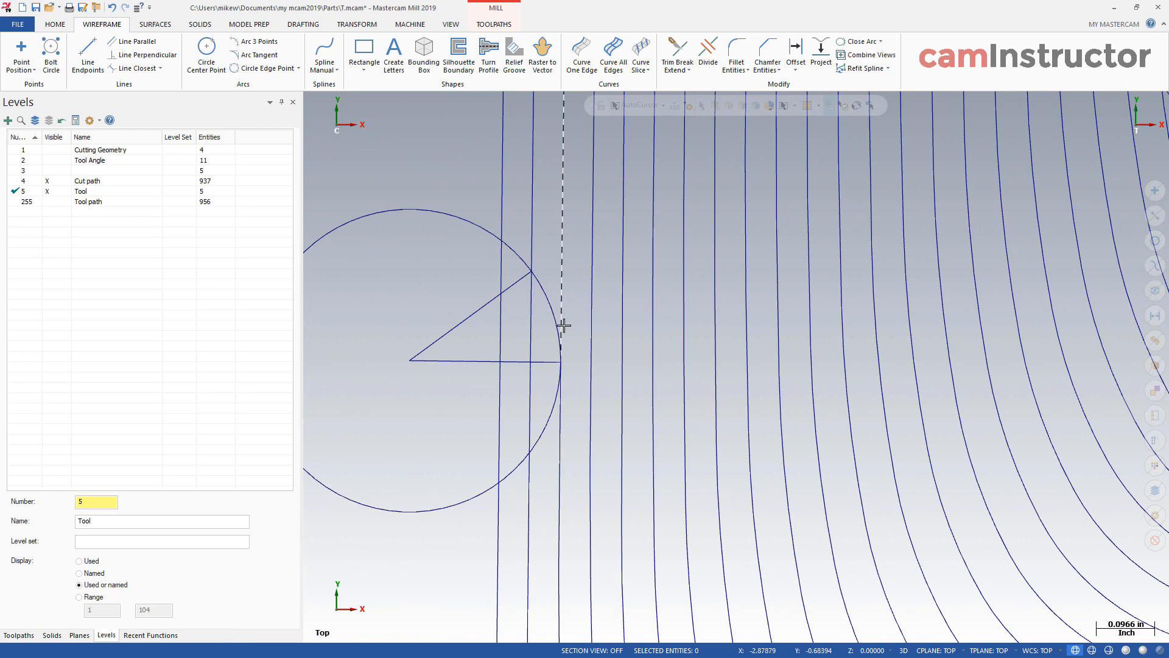
pyautogui.scroll(-3, 481, 339)
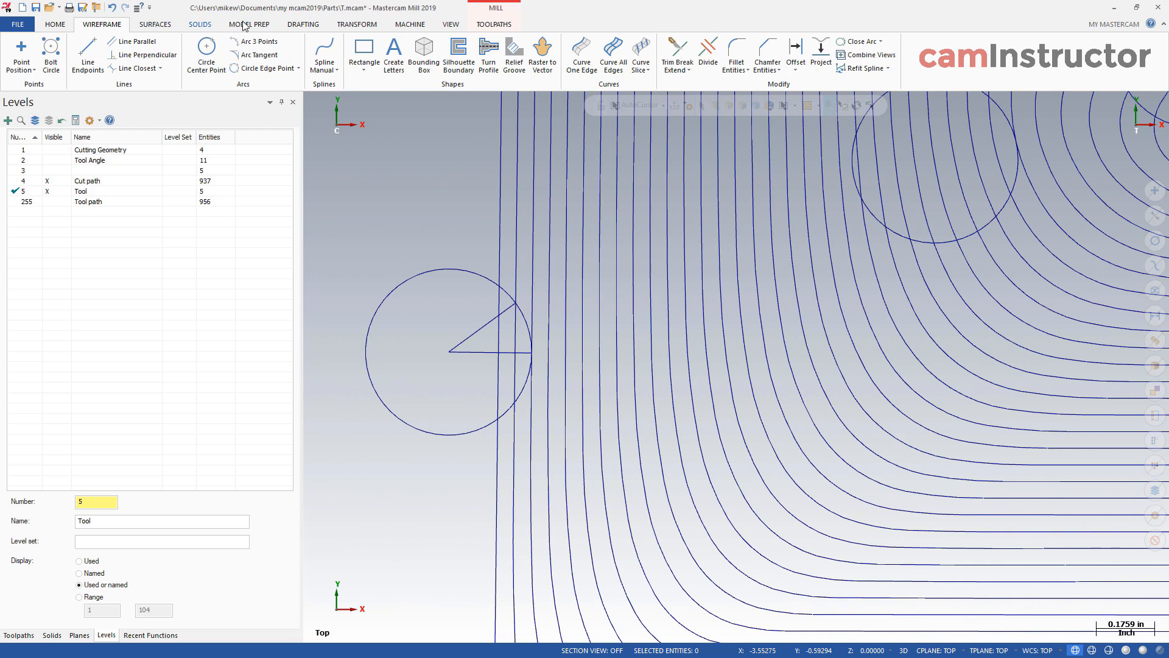
pyautogui.click(154, 25)
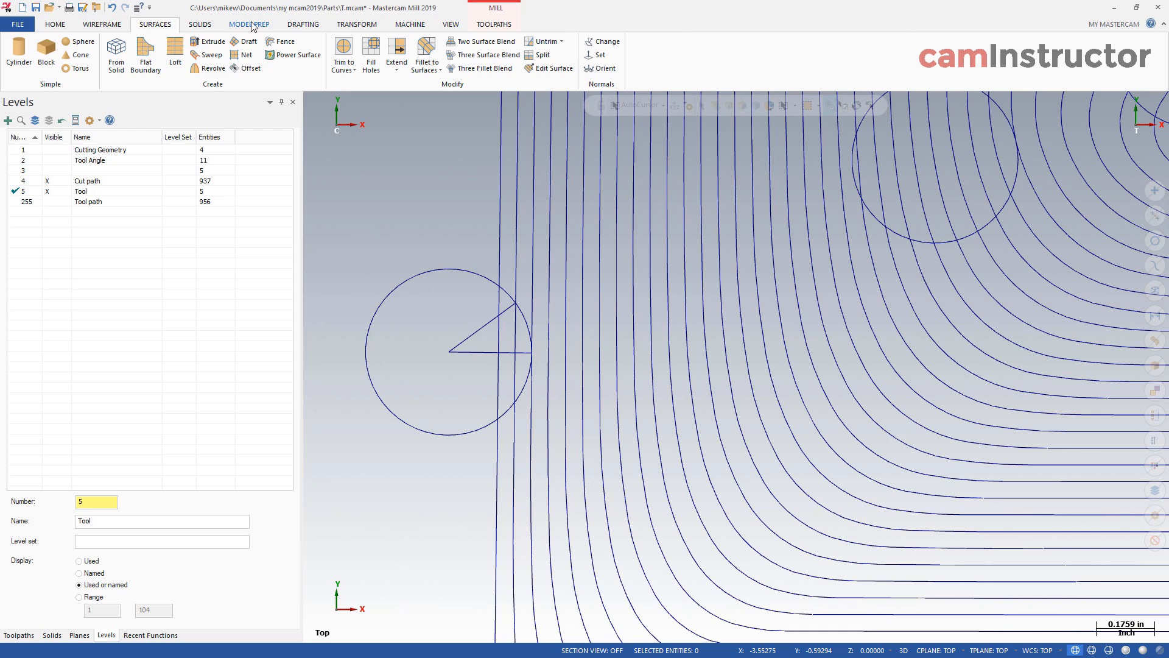
pyautogui.click(303, 25)
pyautogui.click(122, 42)
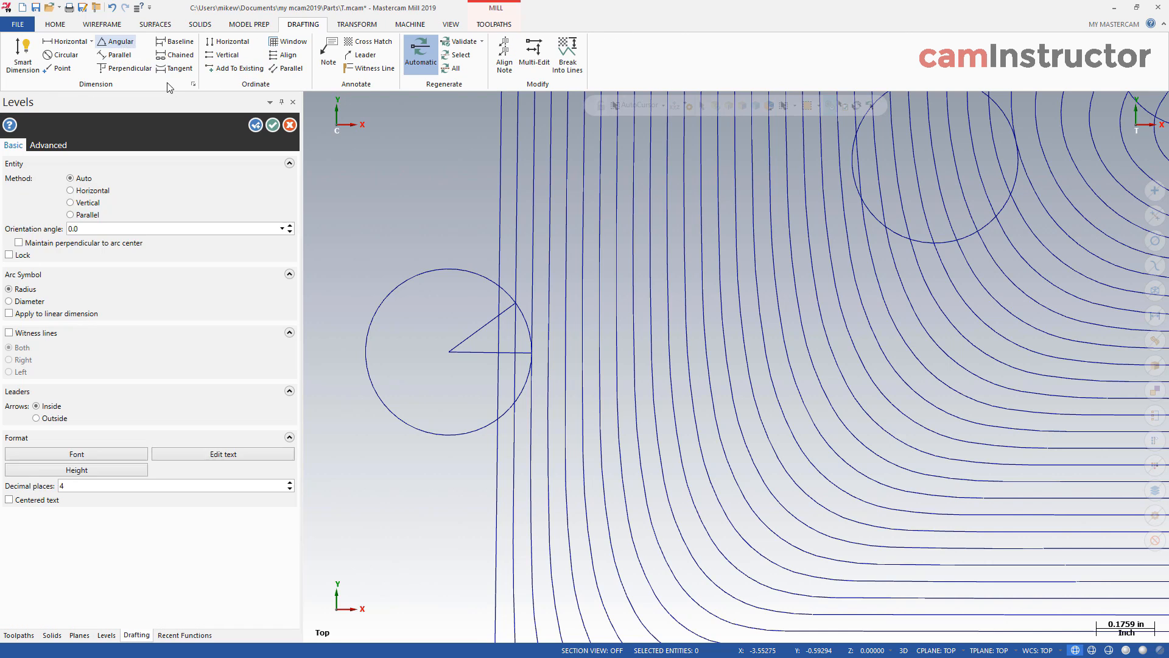
pyautogui.click(470, 336)
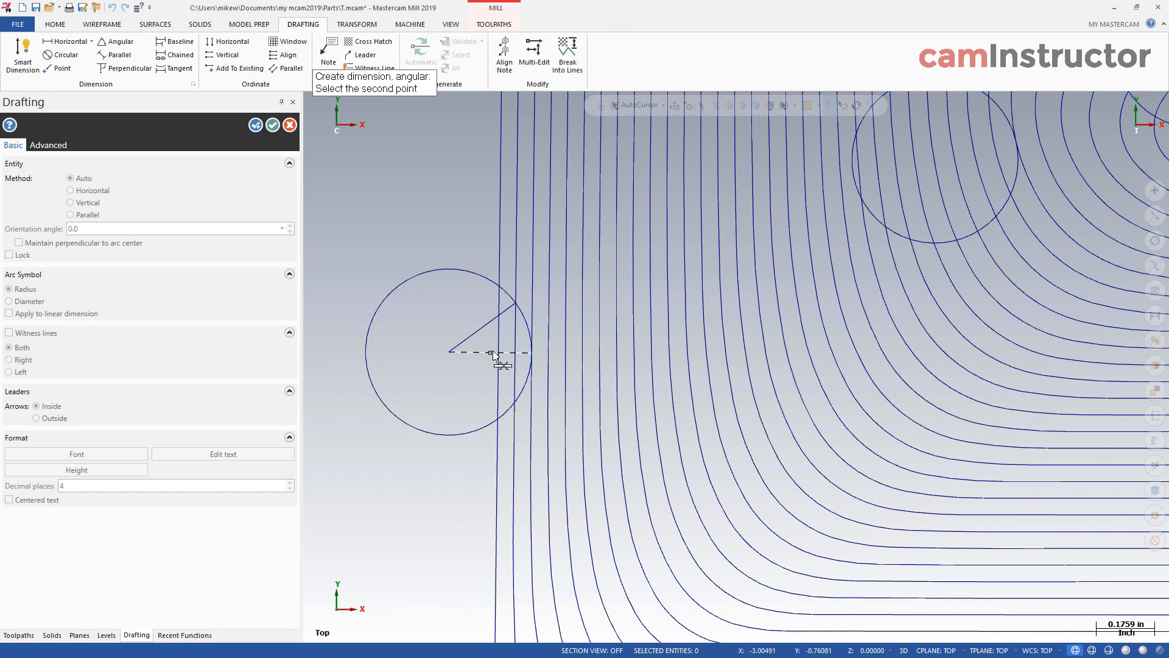
pyautogui.click(482, 347)
pyautogui.press('Escape')
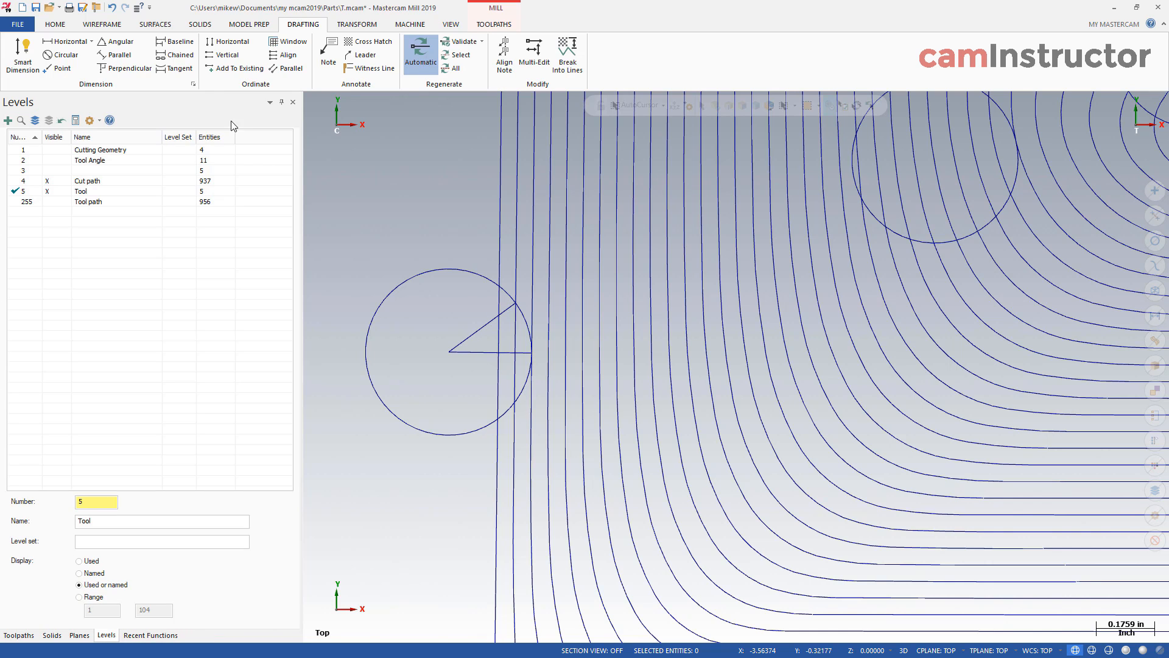
# Step: Add an angular dimension between the two radial lines, placing its text just outside the circle on the cut path side
pyautogui.click(116, 42)
pyautogui.click(472, 341)
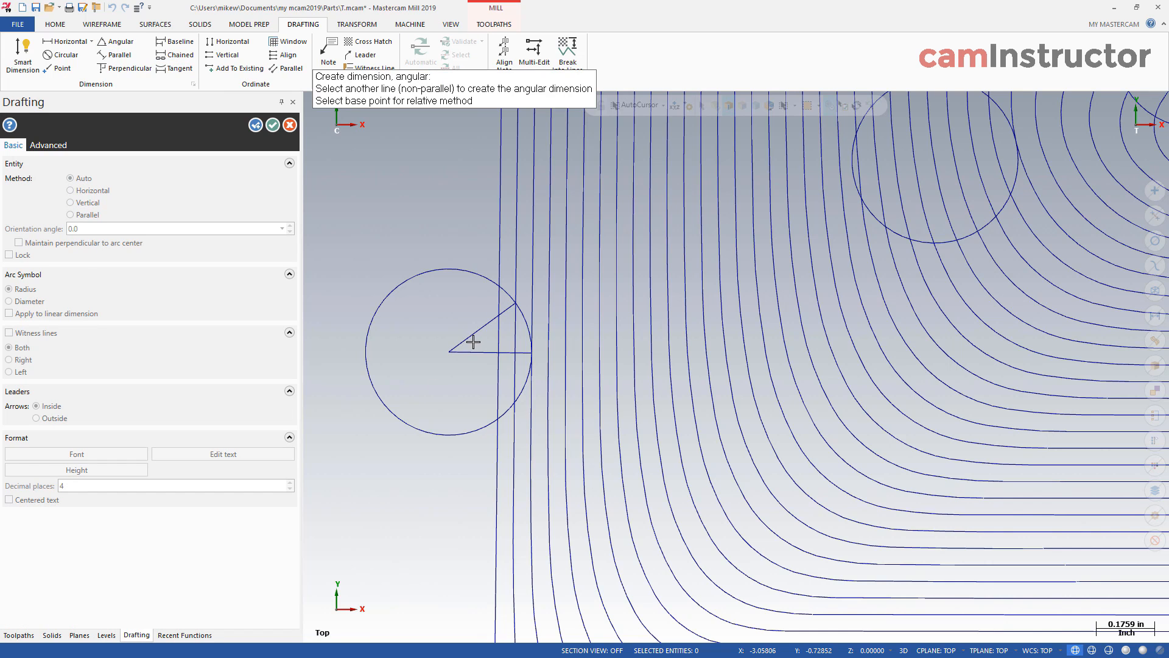
pyautogui.click(478, 349)
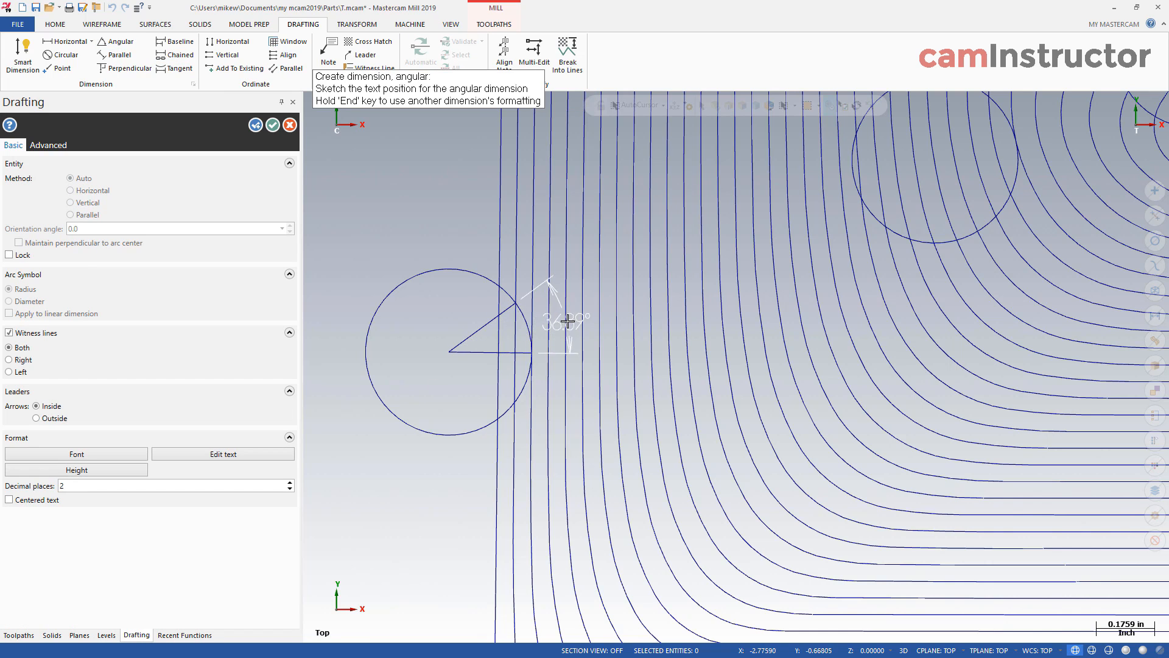
pyautogui.click(573, 313)
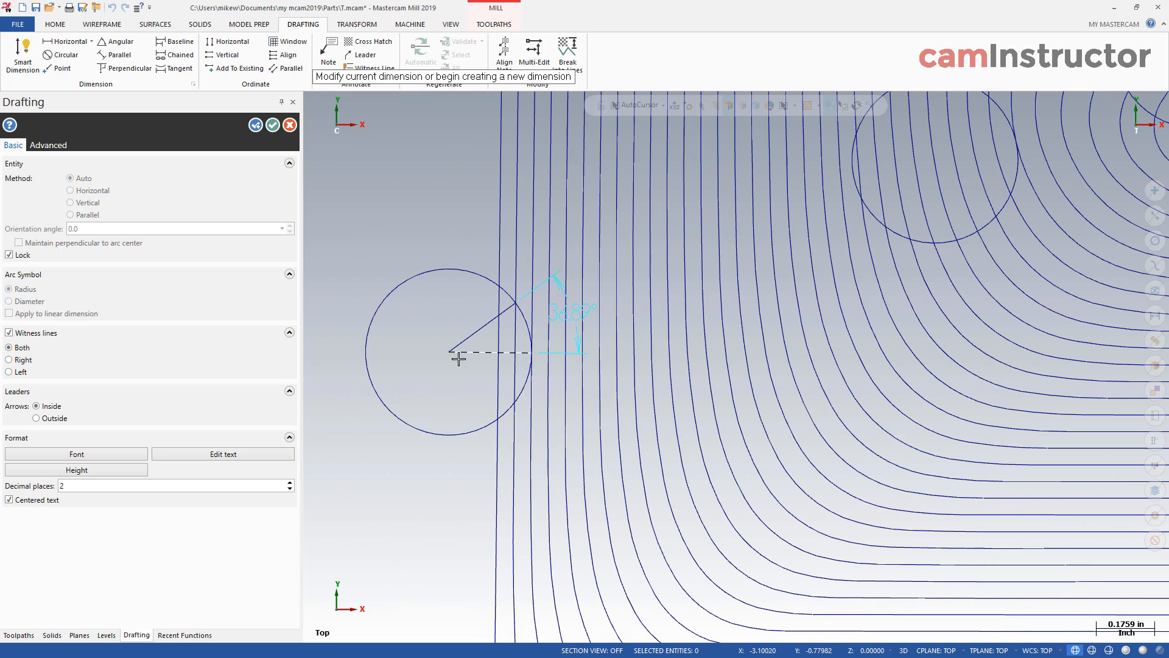
pyautogui.scroll(-3, 450, 359)
pyautogui.scroll(-2, 423, 378)
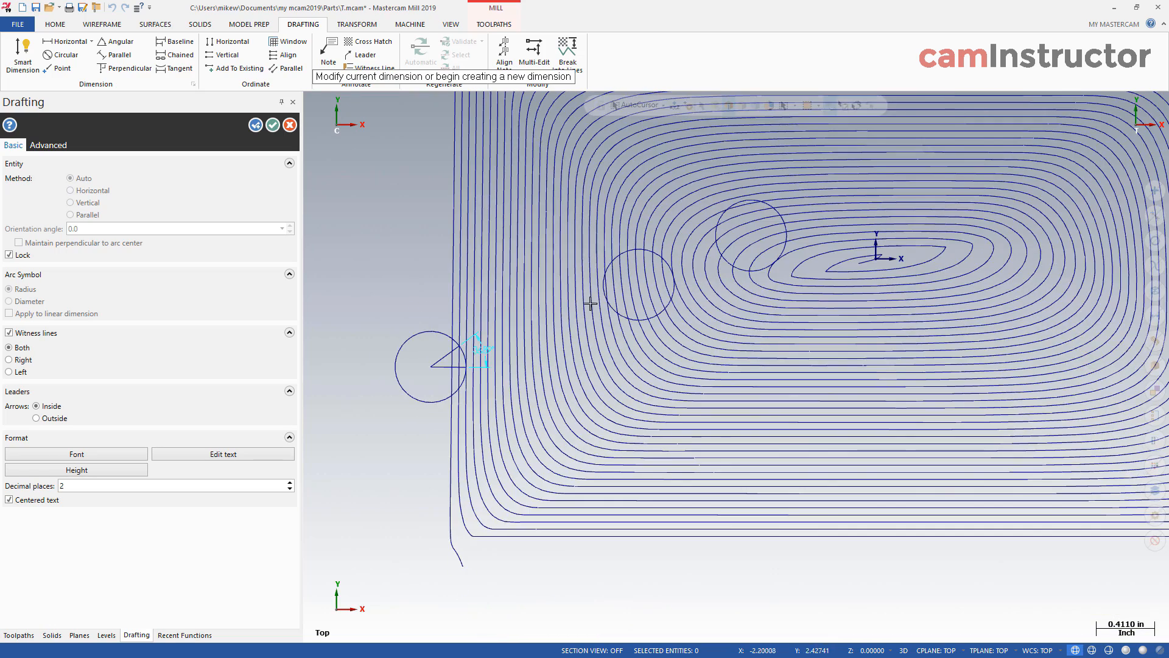
# Step: Draw a 0.25 in line from the middle tool circle's centre to where the circle touches the cut path pass on its inner side
pyautogui.scroll(3, 676, 259)
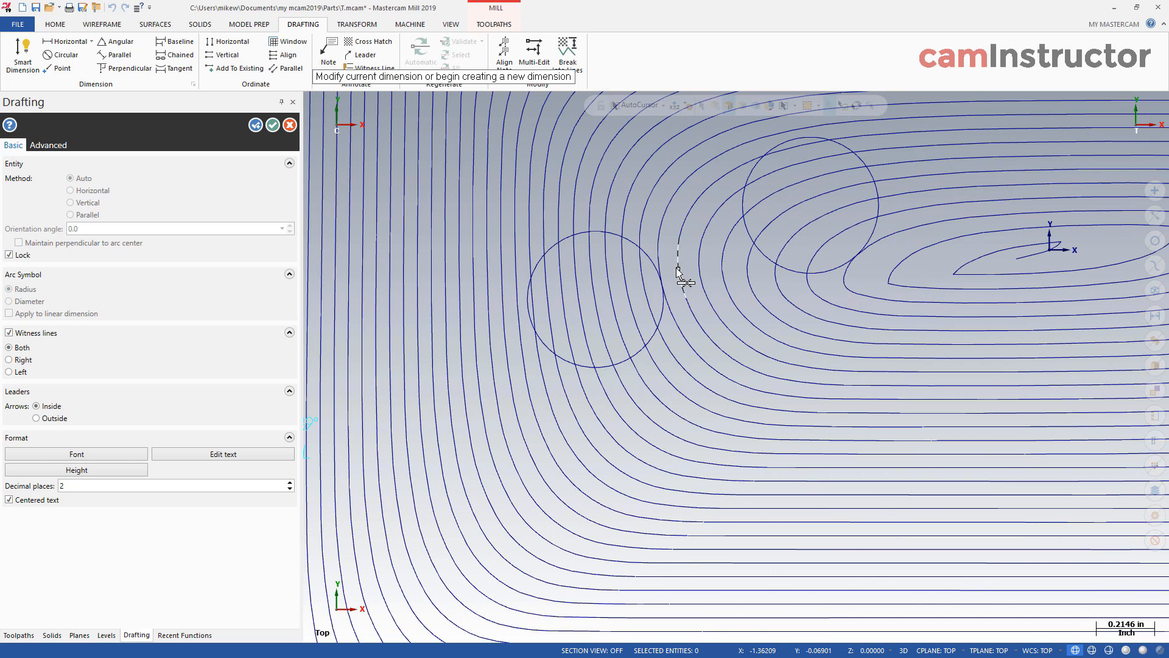
pyautogui.scroll(2, 687, 277)
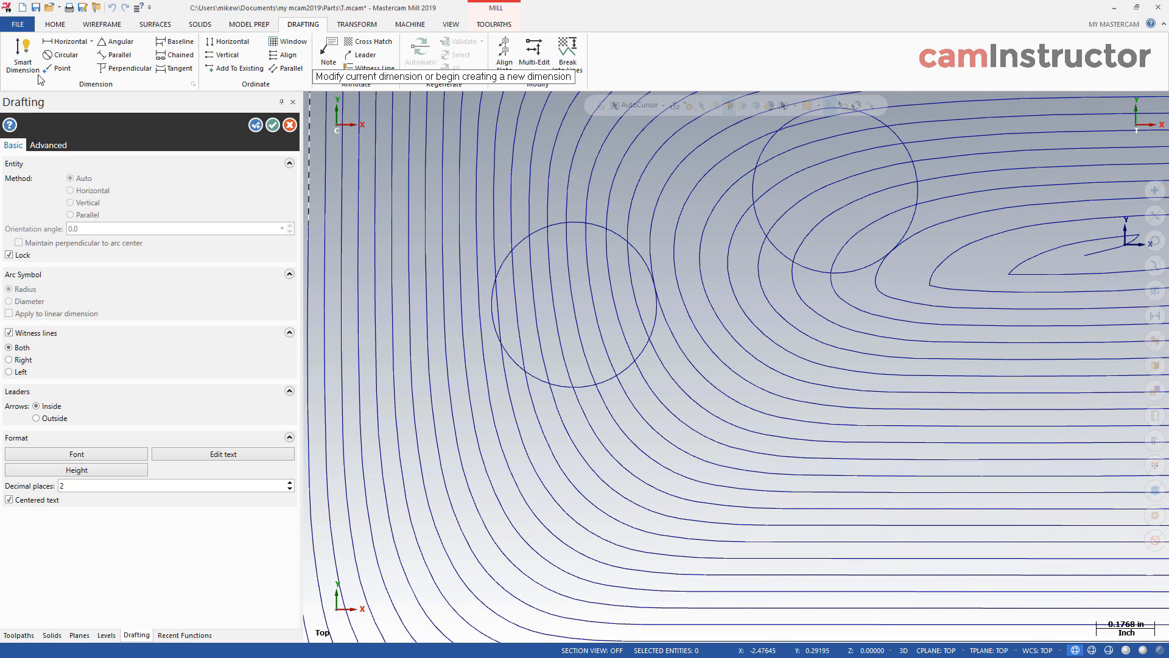
pyautogui.click(102, 23)
pyautogui.click(89, 54)
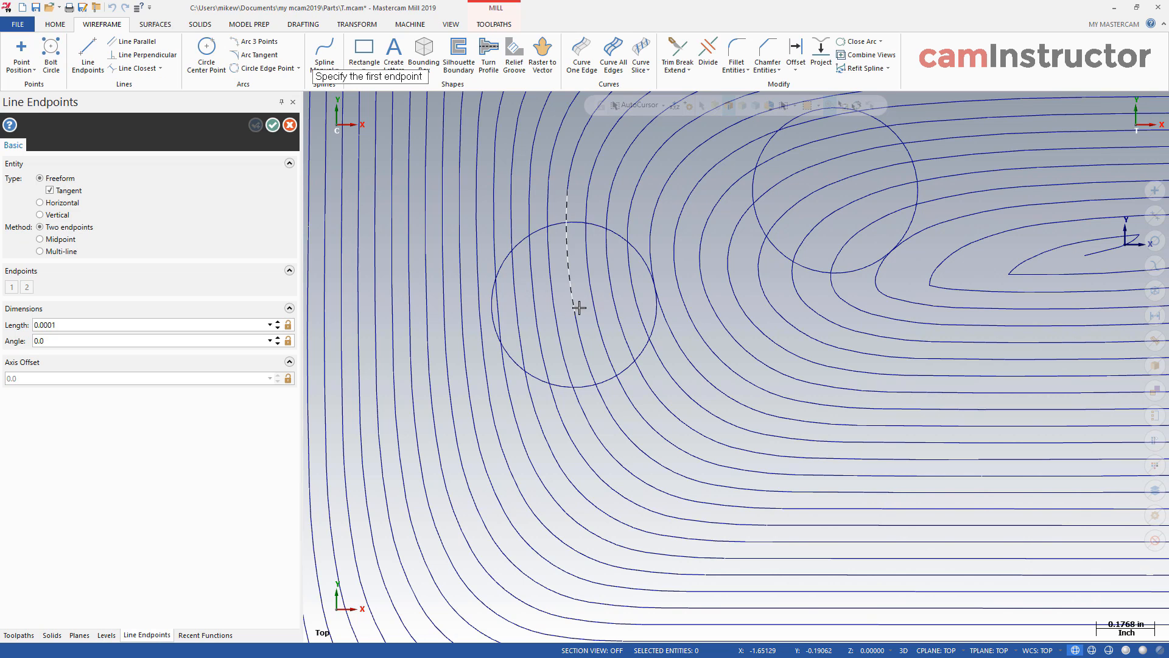
pyautogui.click(579, 305)
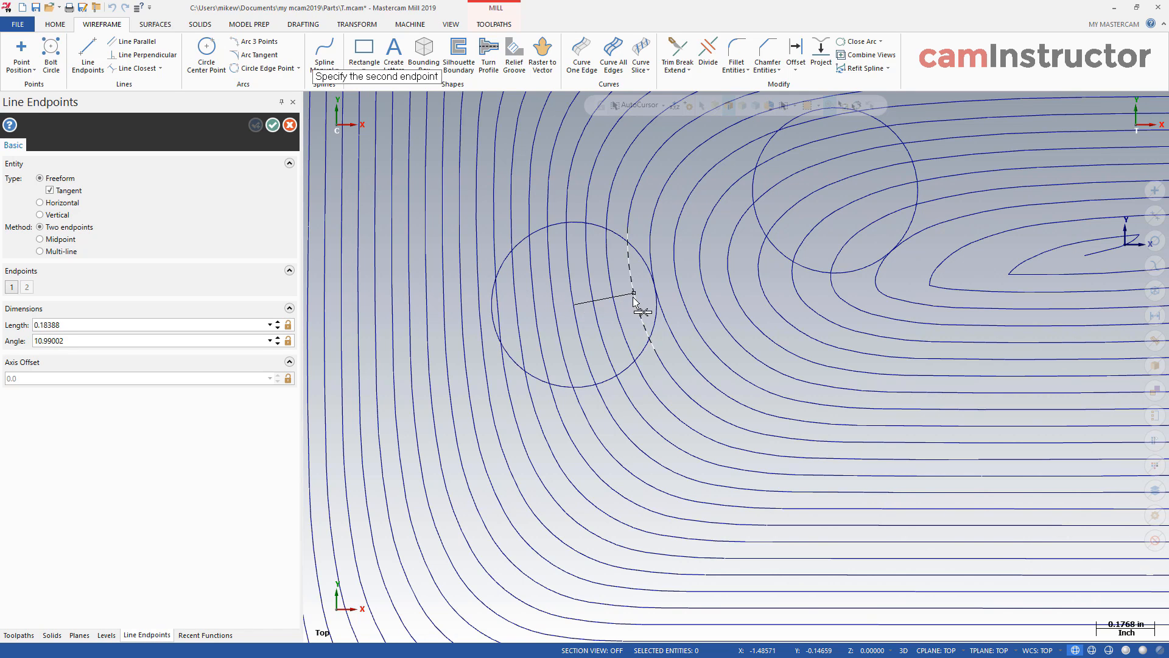
pyautogui.scroll(5, 638, 295)
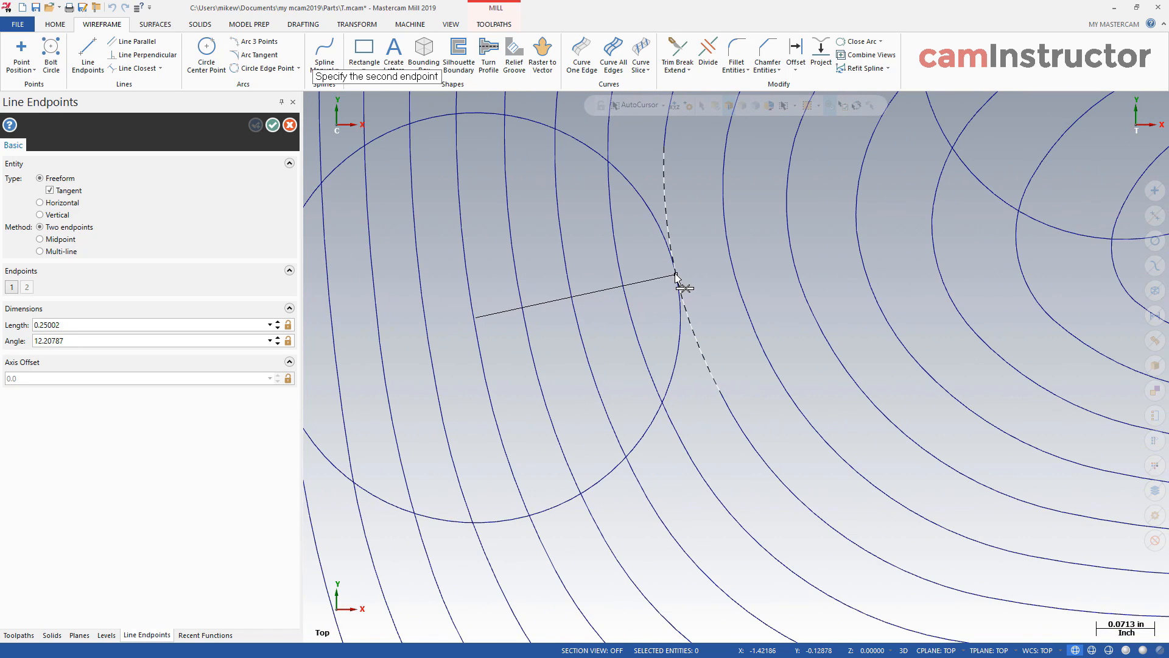
pyautogui.click(676, 275)
# Step: Draw a 0.25 in line from the middle circle's centre to its upper intersection with the adjacent outer cut path pass
pyautogui.scroll(-1, 589, 327)
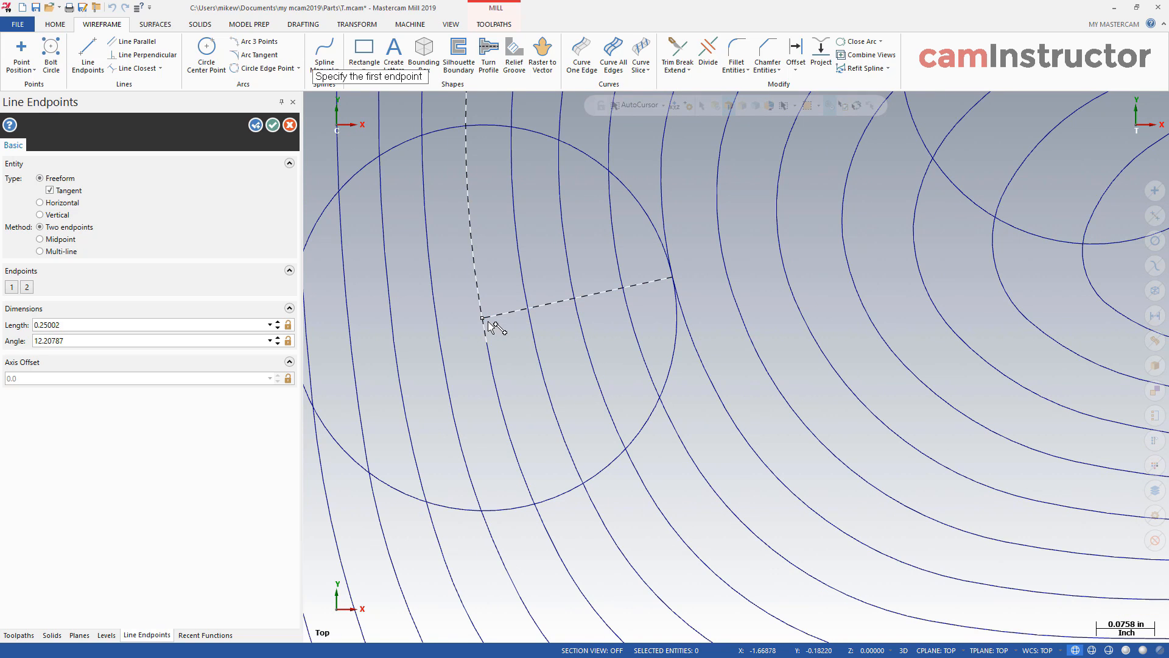
pyautogui.click(488, 318)
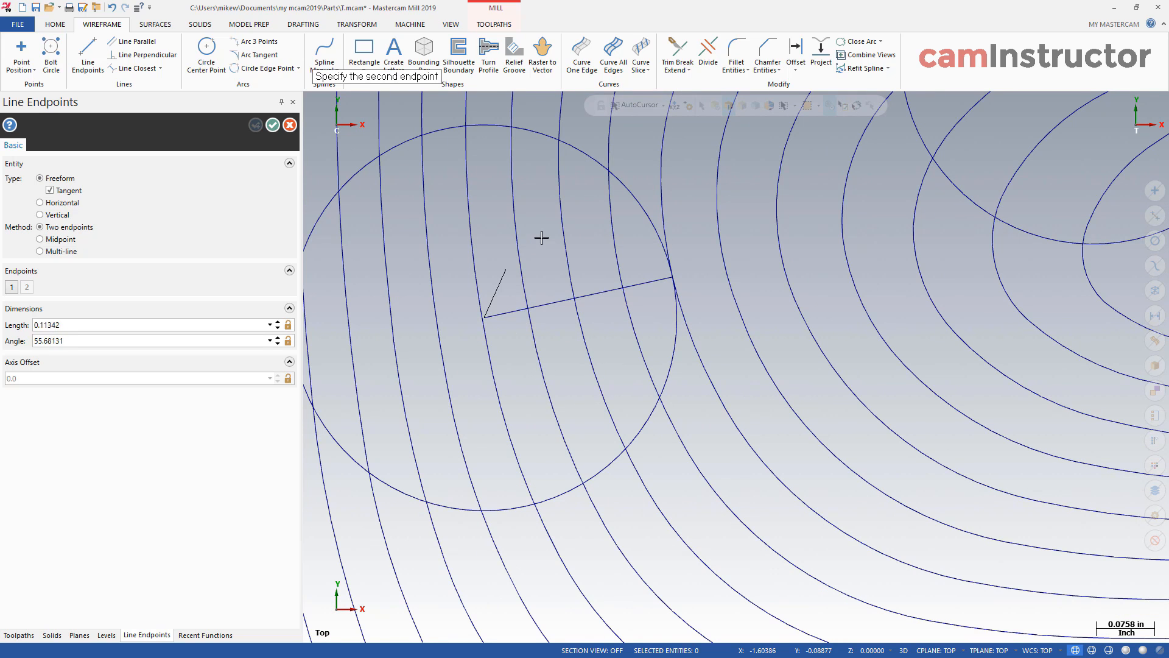
pyautogui.click(608, 172)
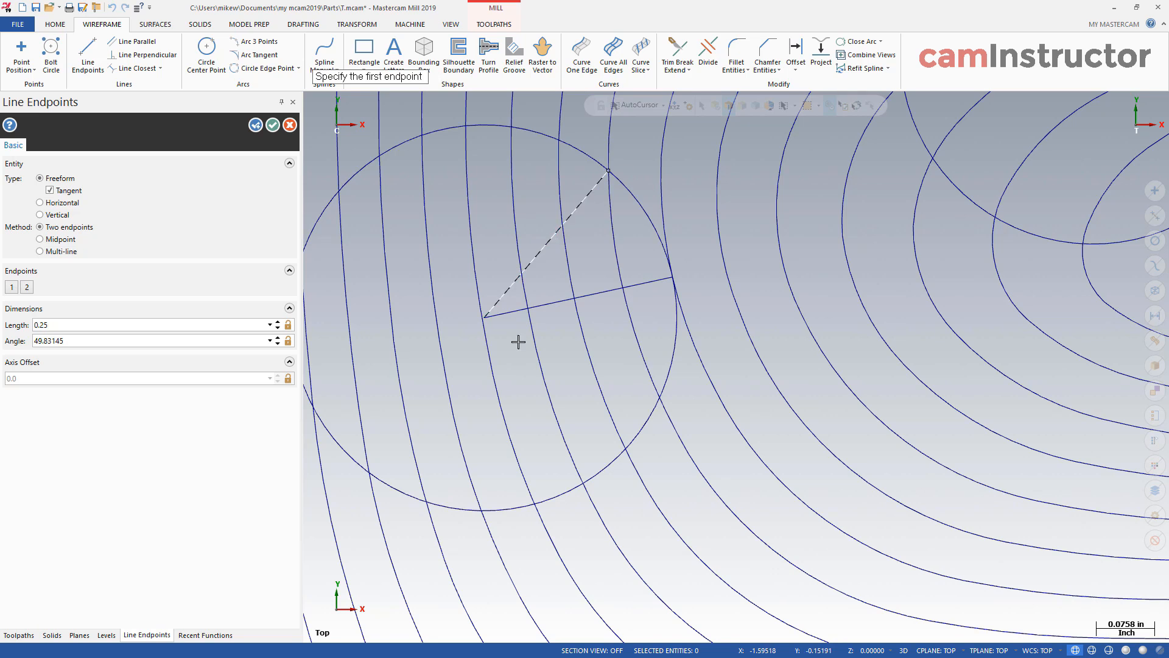
pyautogui.scroll(-3, 464, 405)
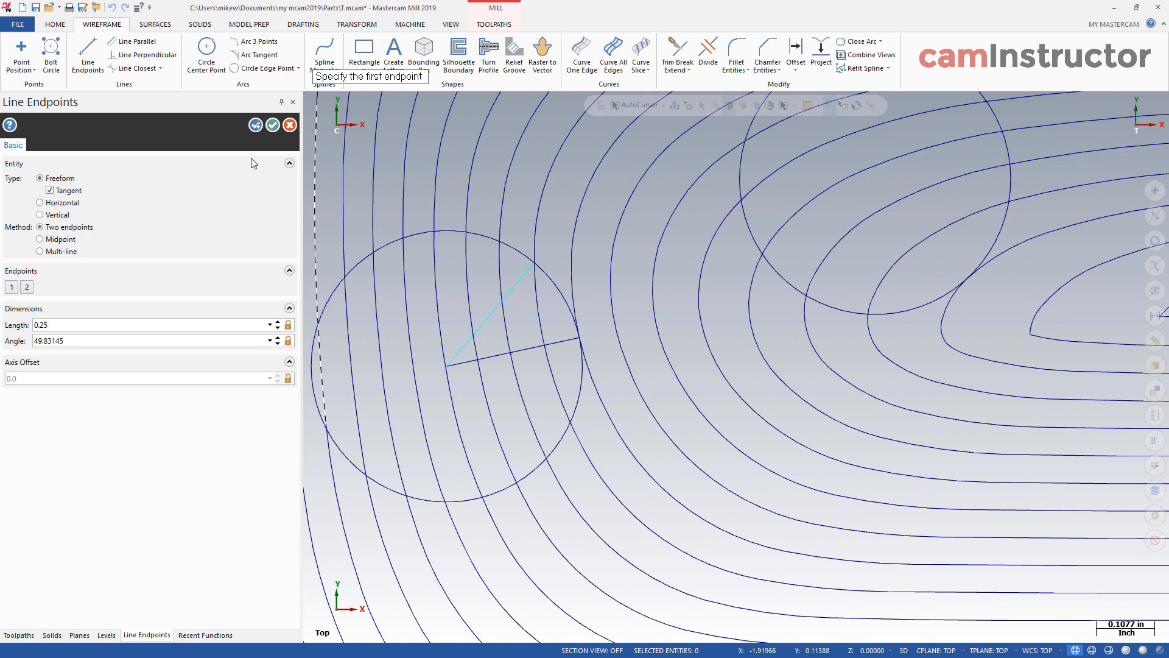
pyautogui.click(273, 125)
# Step: Add an angular dimension between the middle circle's two radial lines, placing its text just outside the circle on the inner side
pyautogui.click(260, 27)
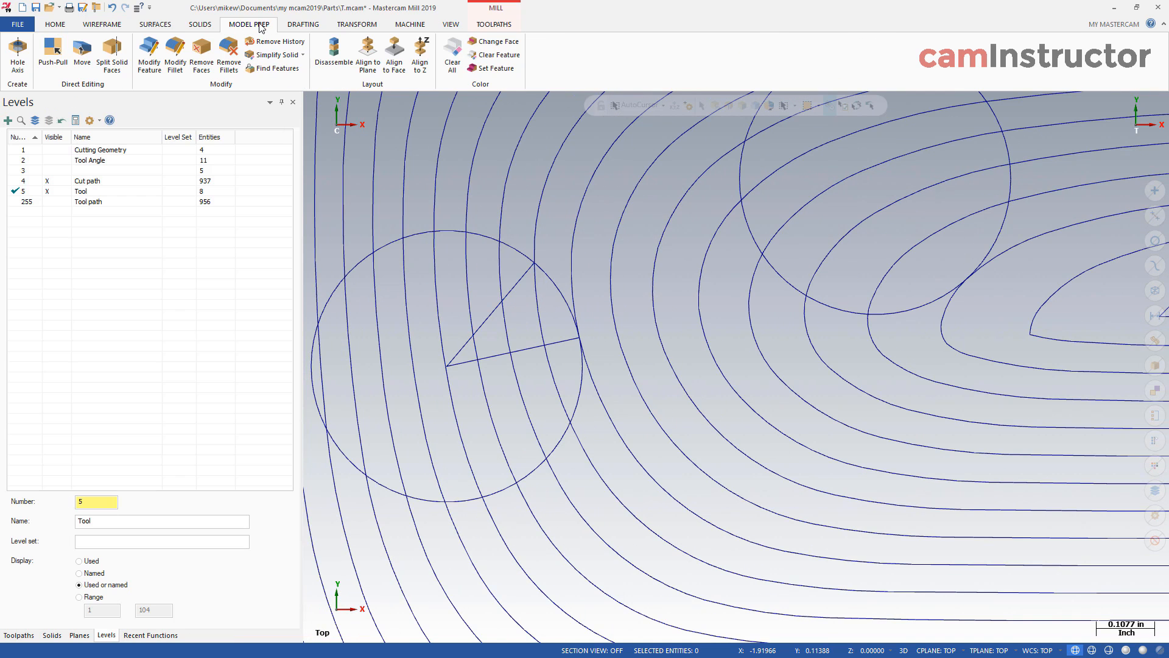
pyautogui.click(308, 25)
pyautogui.click(117, 41)
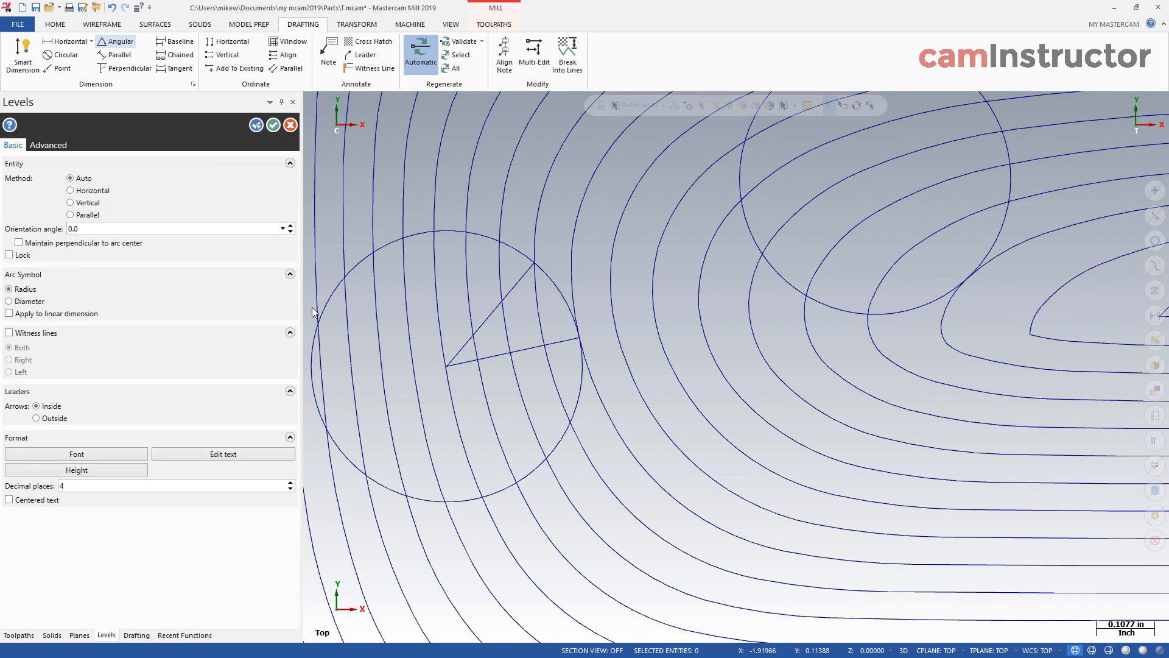
pyautogui.click(482, 329)
pyautogui.click(493, 348)
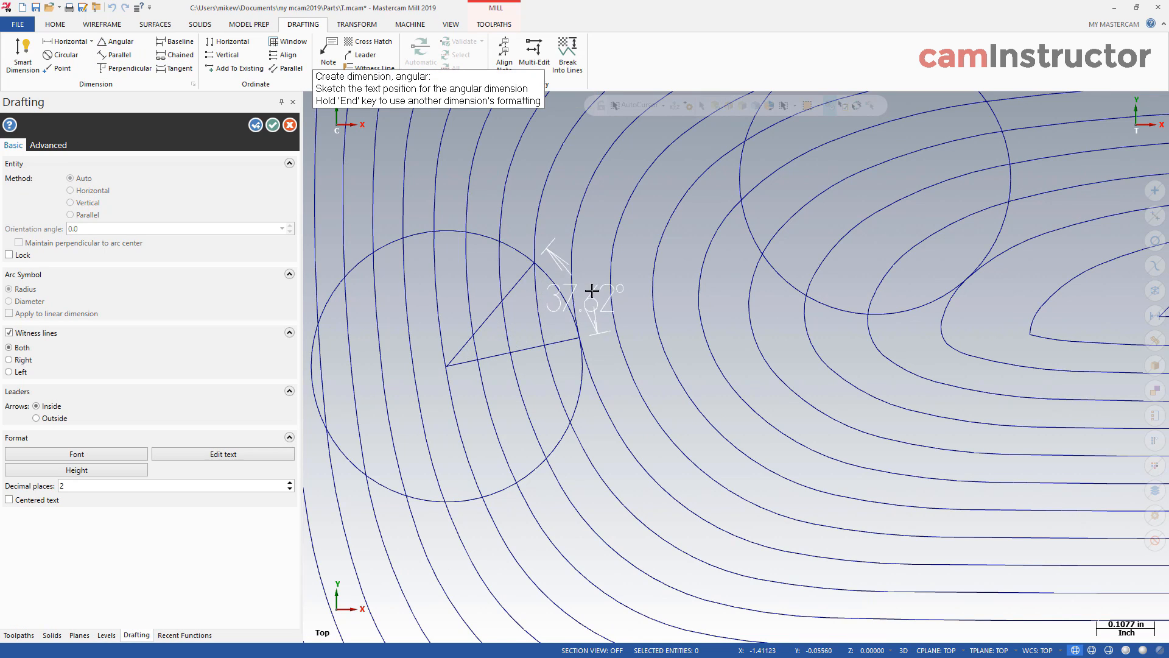
pyautogui.click(617, 262)
# Step: Draw a 0.25 in line from the innermost tool circle's centre to where the circle touches the pass at its lower right
pyautogui.scroll(-6, 535, 363)
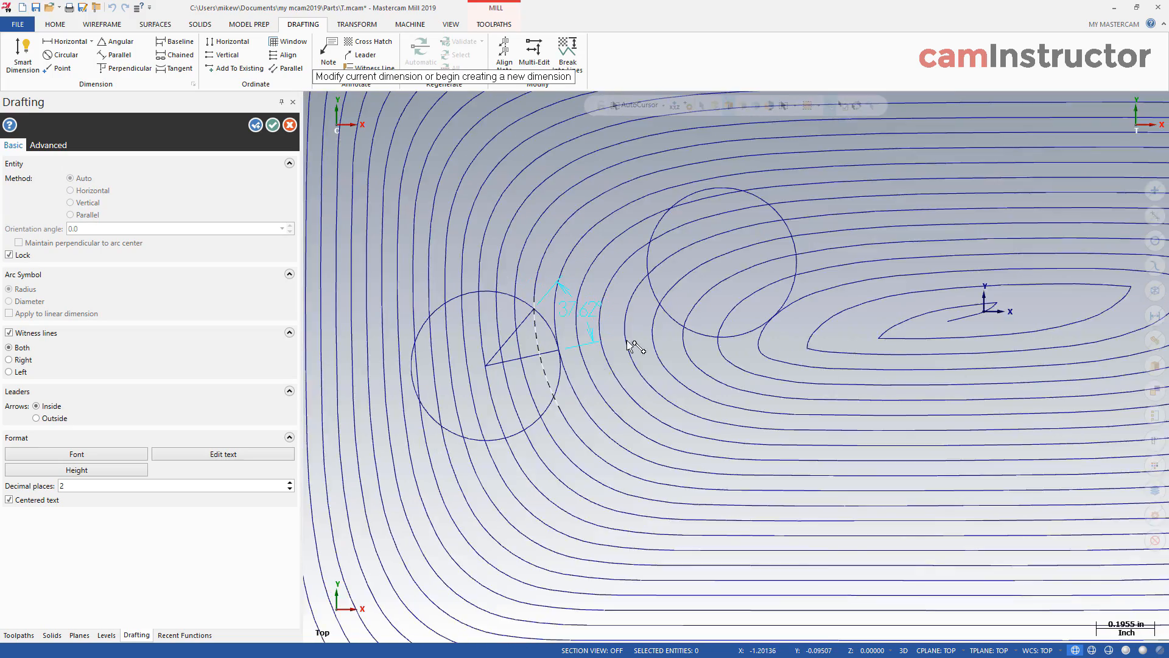
pyautogui.scroll(4, 422, 439)
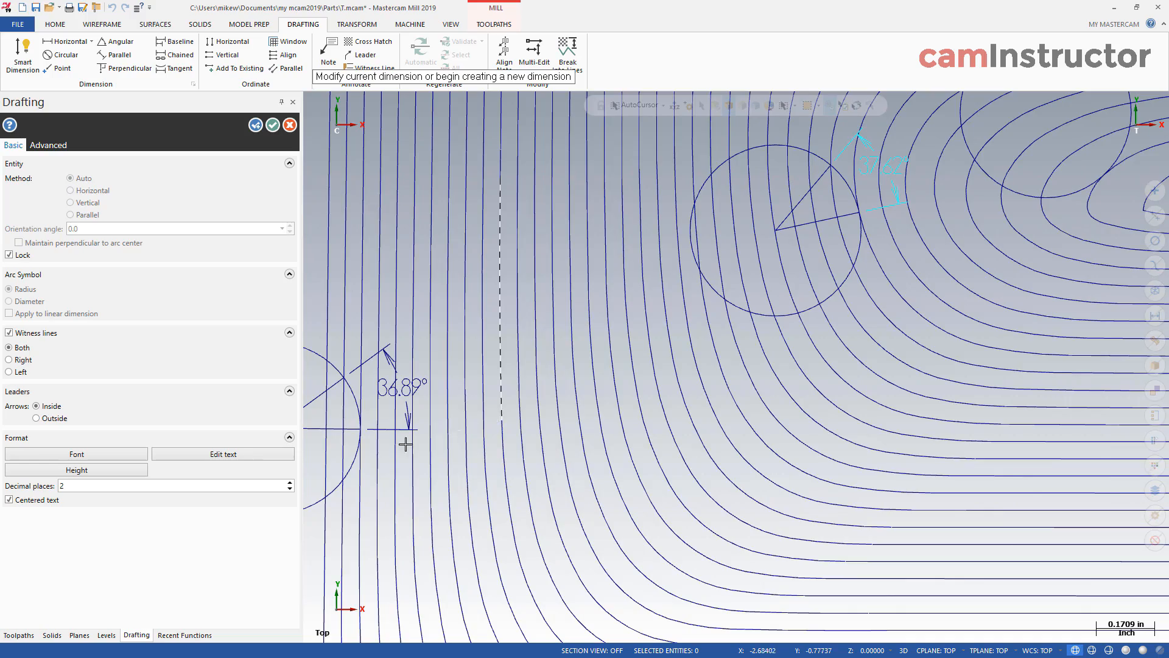
pyautogui.scroll(-3, 323, 485)
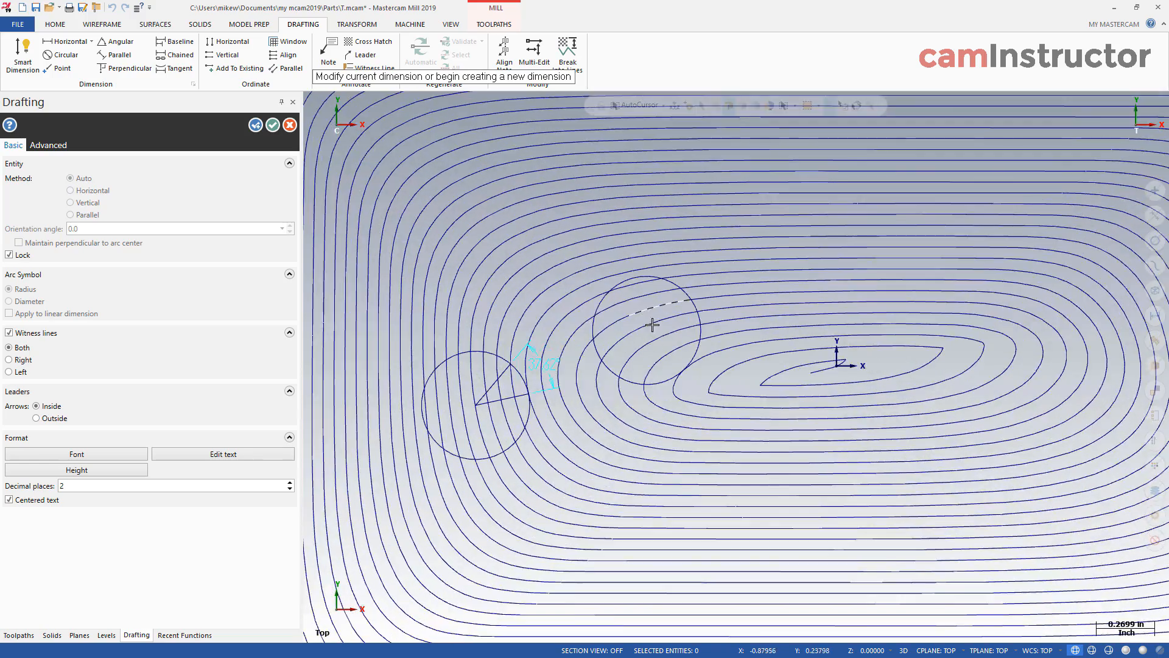
pyautogui.scroll(3, 652, 325)
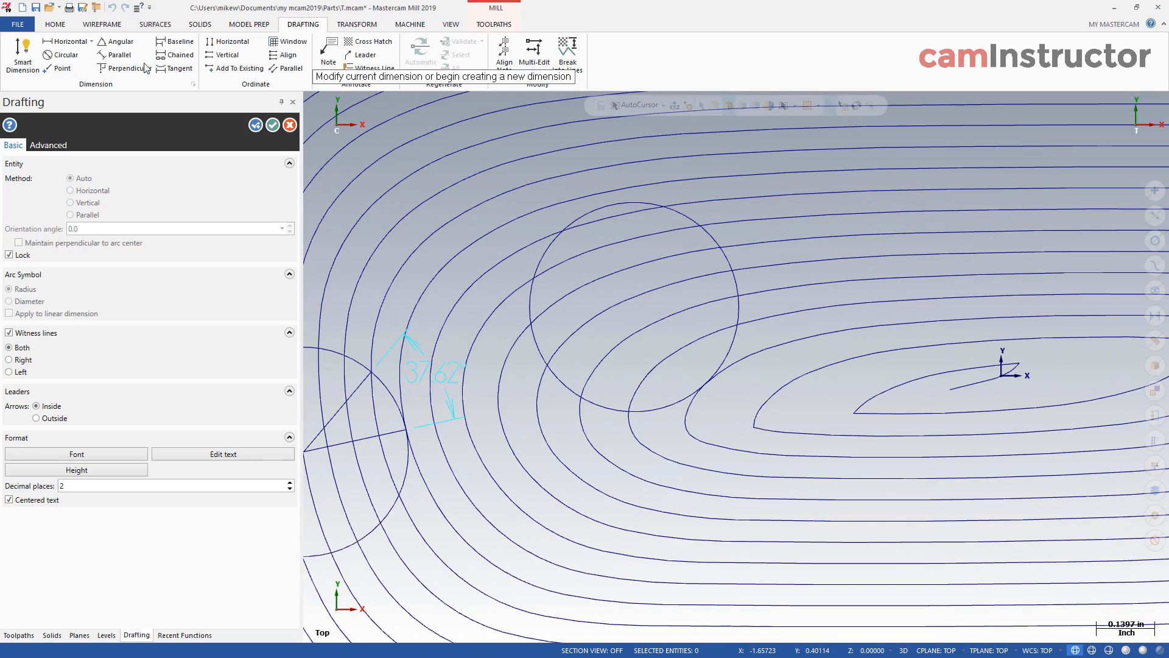
pyautogui.click(102, 24)
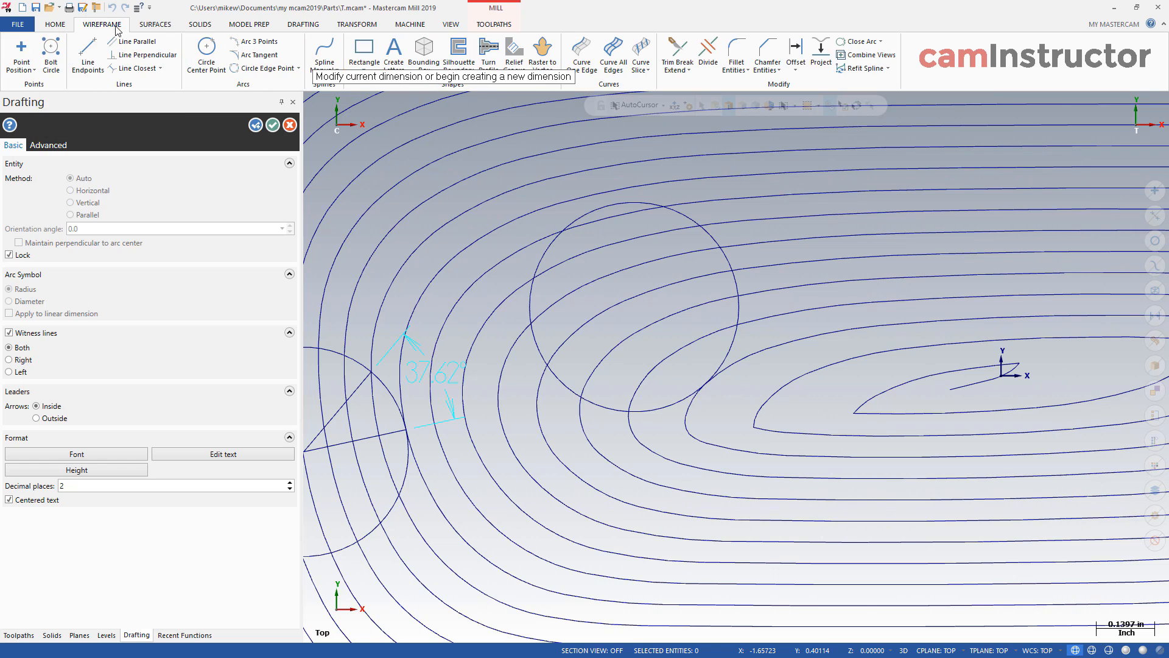
pyautogui.click(91, 50)
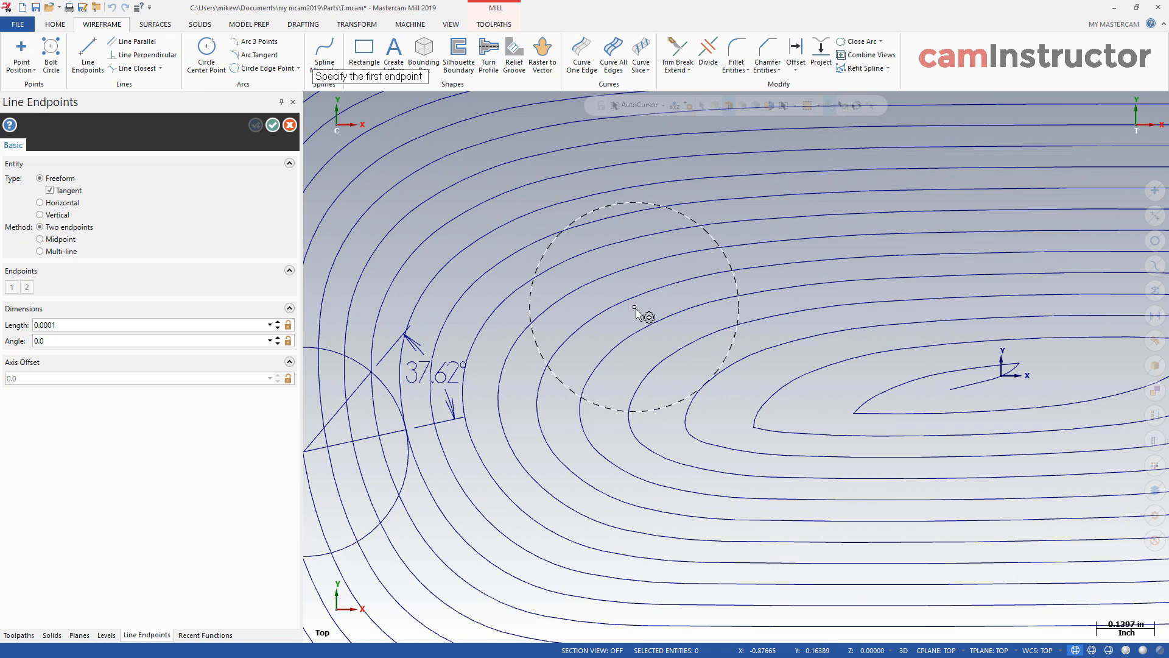
pyautogui.click(634, 308)
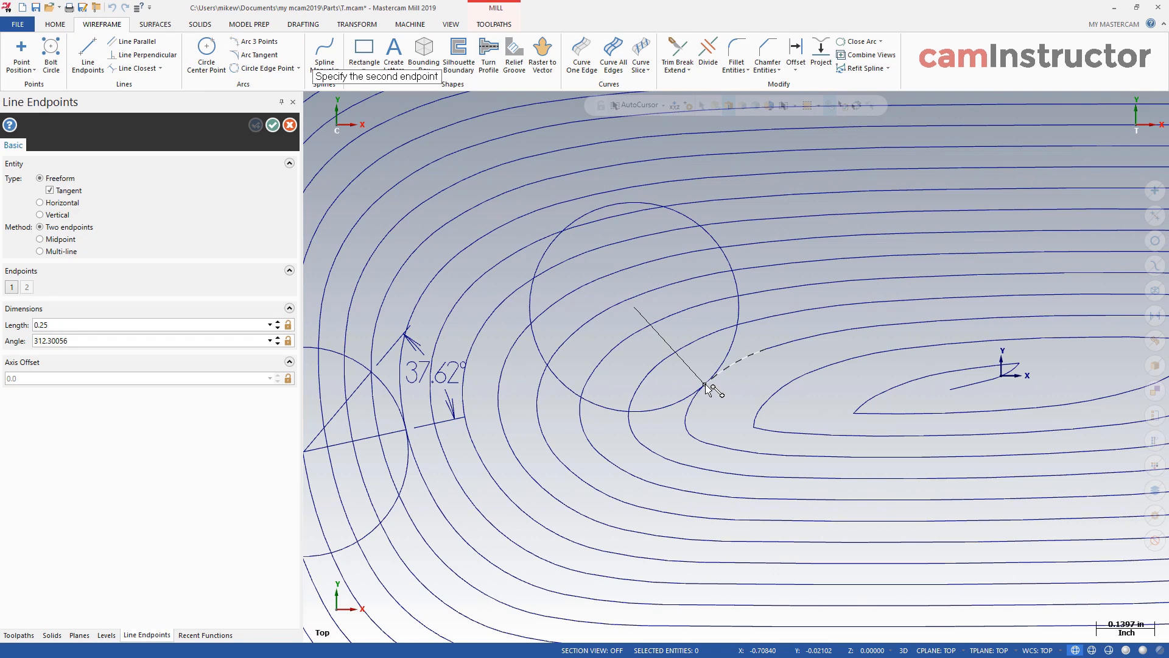
pyautogui.scroll(4, 705, 386)
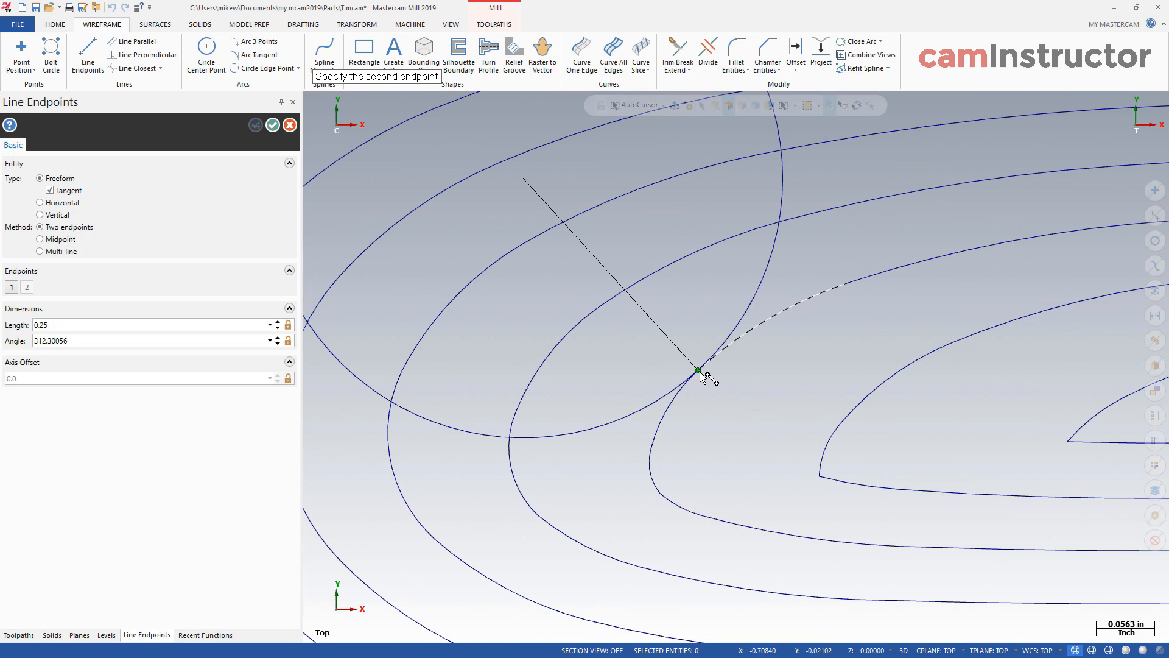
pyautogui.click(706, 370)
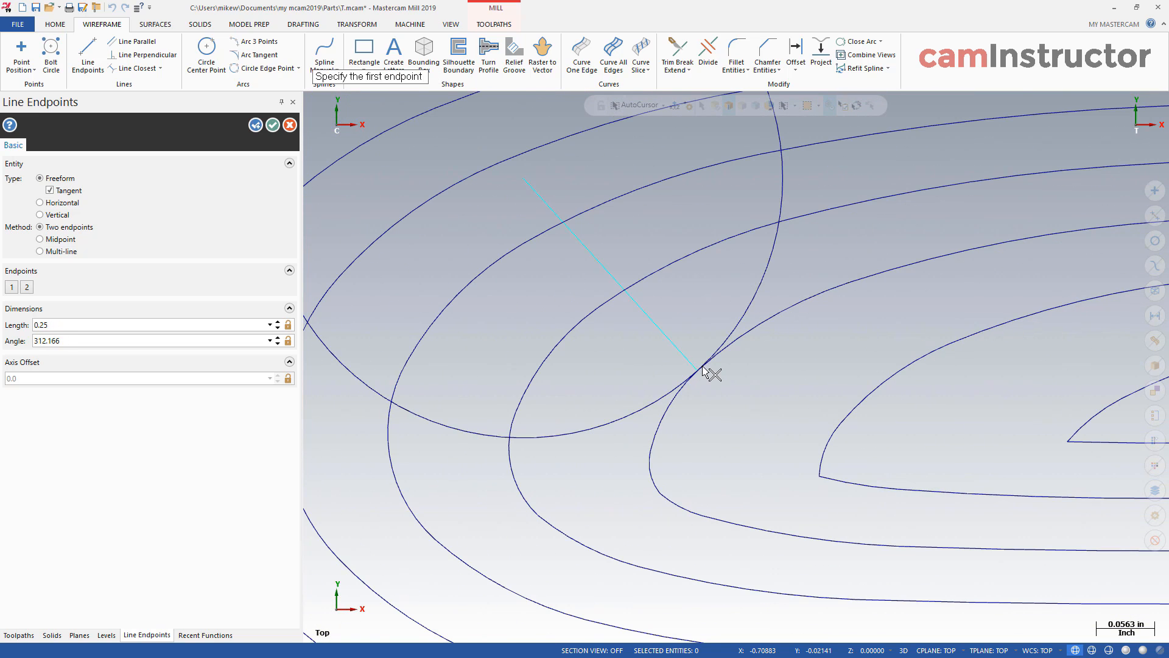
# Step: Draw a 0.25 in line from the innermost circle's centre to its right-hand intersection with the next pass outward from the touched one
pyautogui.scroll(-1, 562, 448)
pyautogui.click(536, 246)
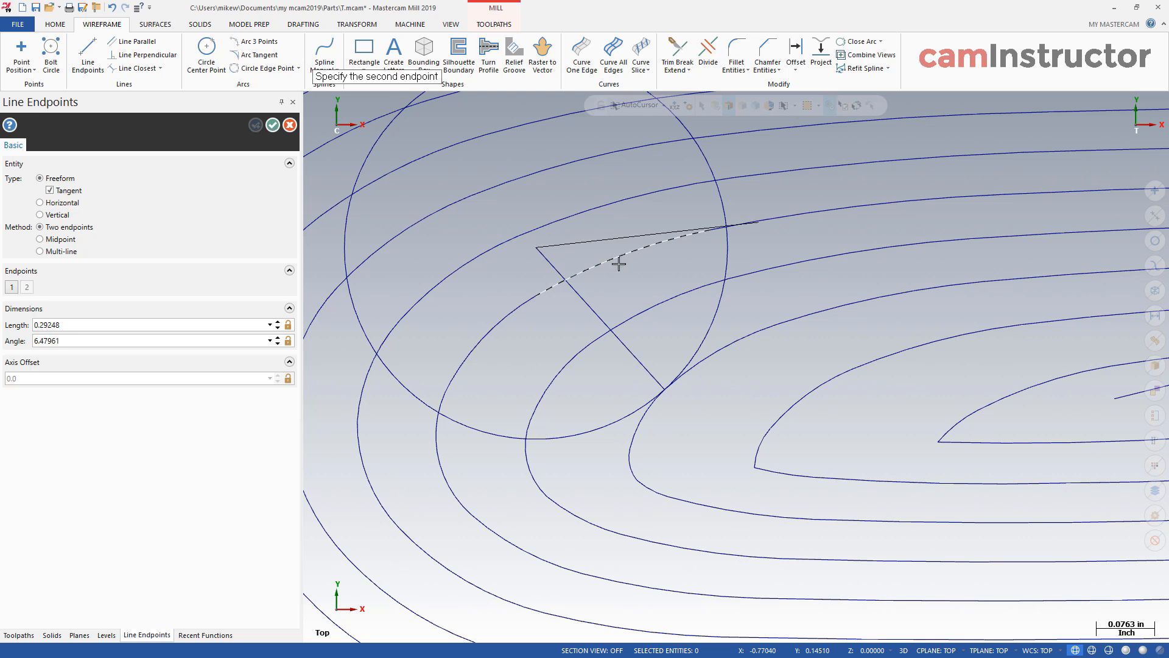
pyautogui.click(724, 280)
pyautogui.scroll(-2, 564, 397)
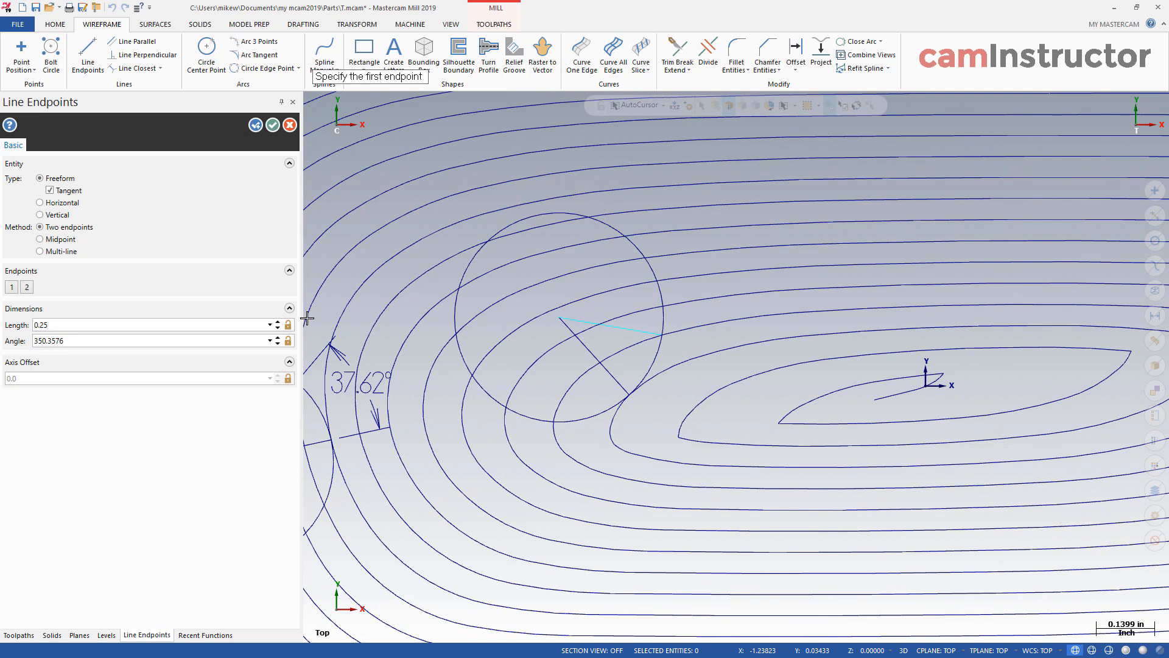
pyautogui.click(268, 127)
# Step: Add an angular dimension between the innermost circle's two radial lines, placing its text just outside the circle at its lower right
pyautogui.scroll(-4, 623, 358)
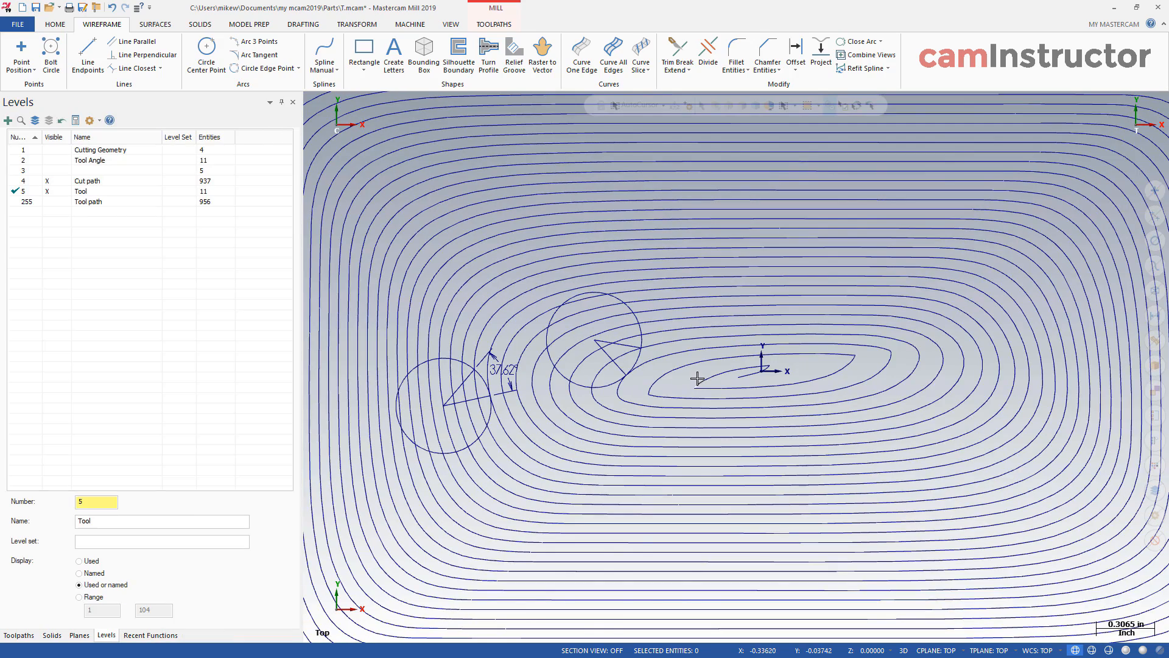
pyautogui.click(306, 24)
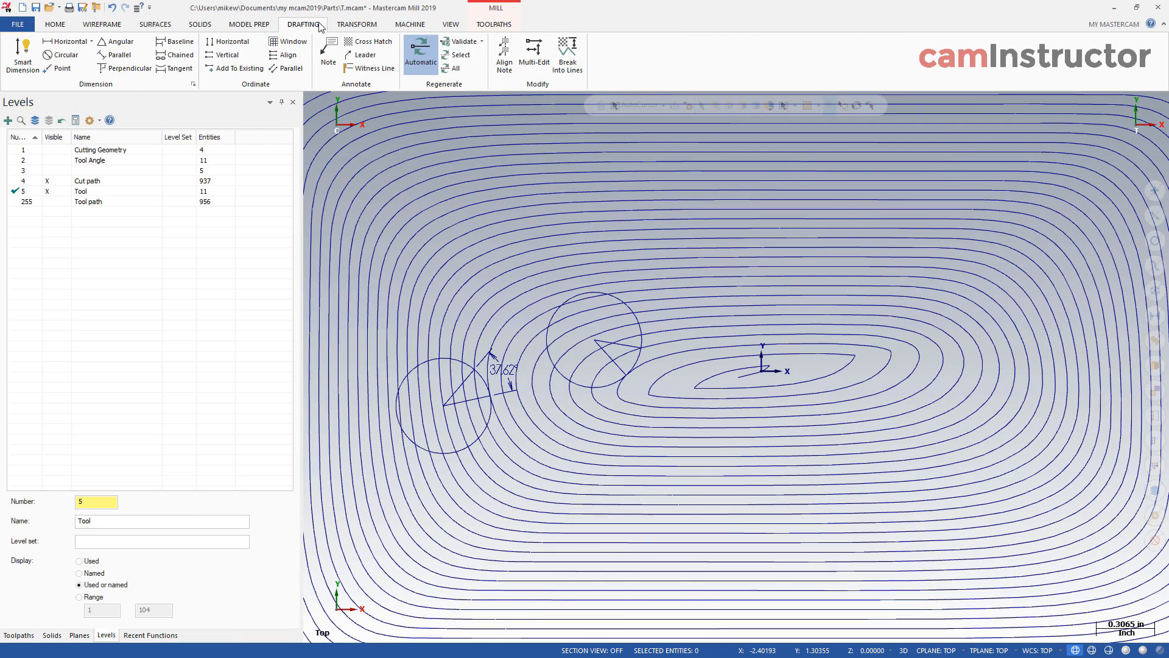
pyautogui.scroll(5, 595, 361)
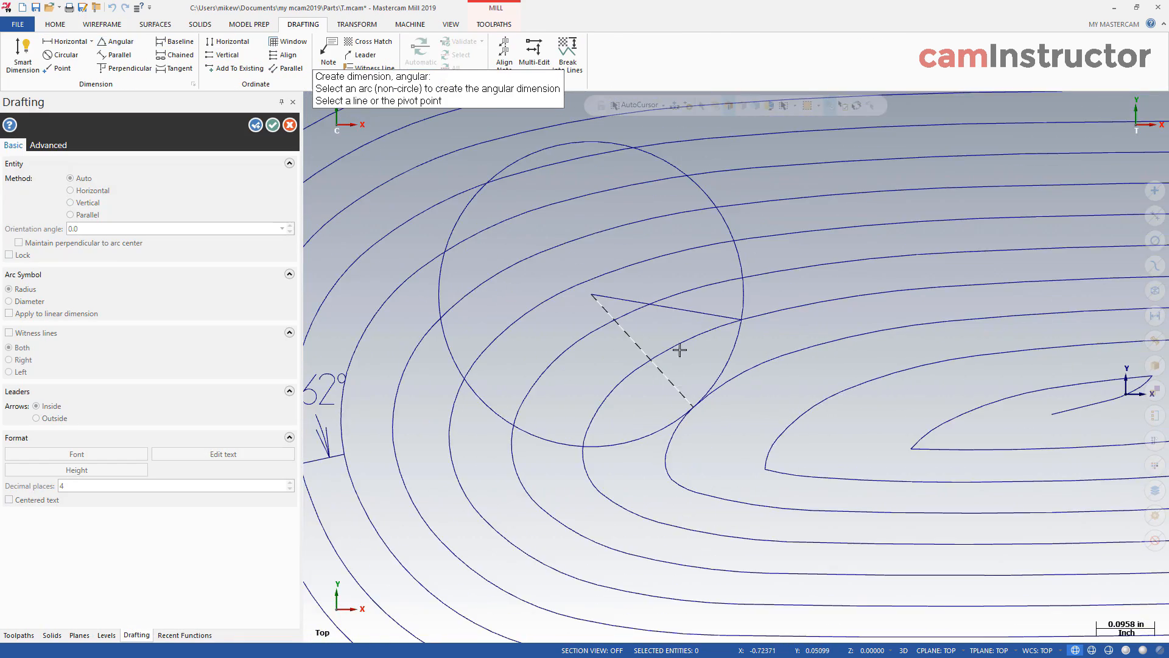
pyautogui.click(668, 314)
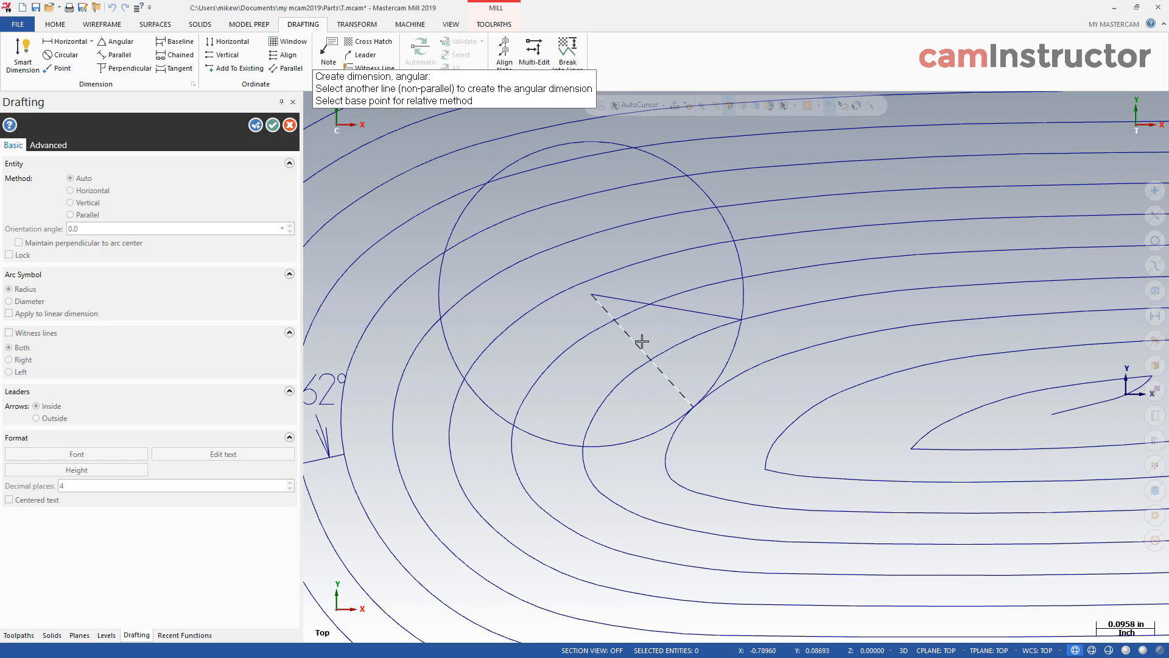
pyautogui.click(640, 341)
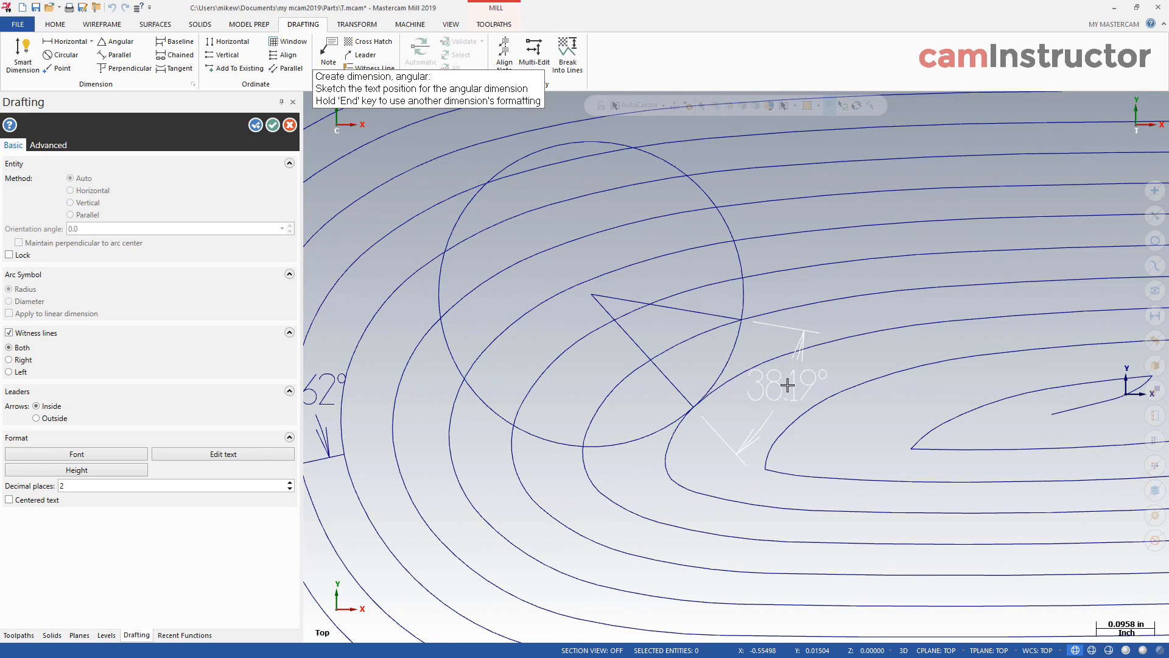
pyautogui.click(805, 364)
pyautogui.scroll(-1, 808, 361)
pyautogui.scroll(-5, 808, 361)
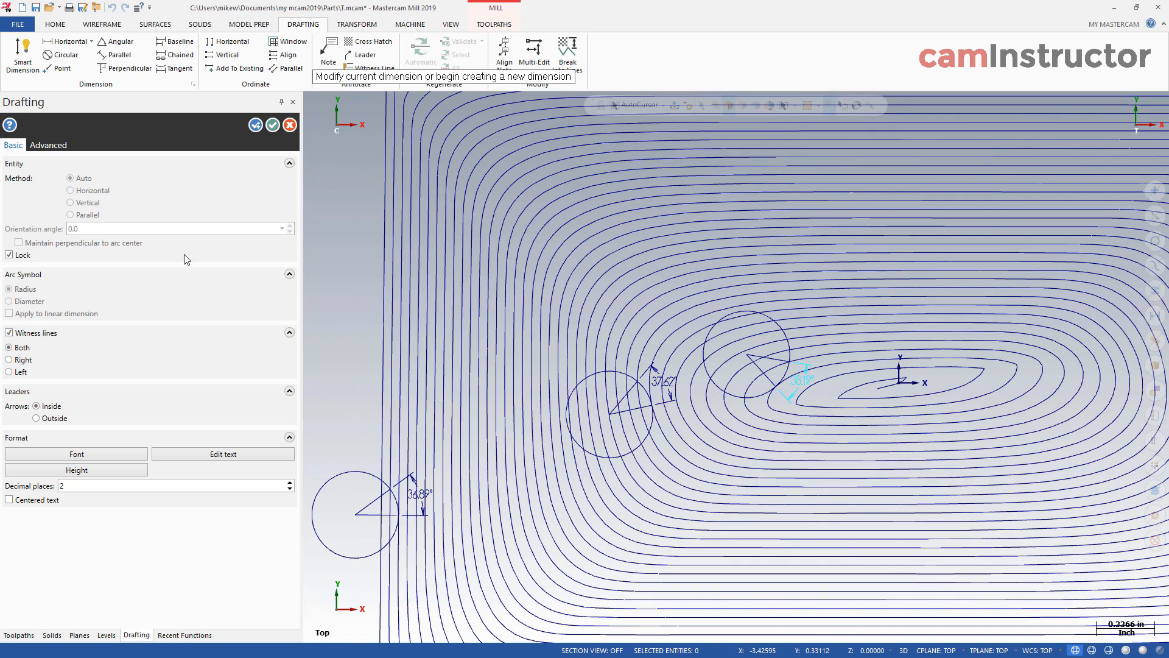
pyautogui.click(273, 126)
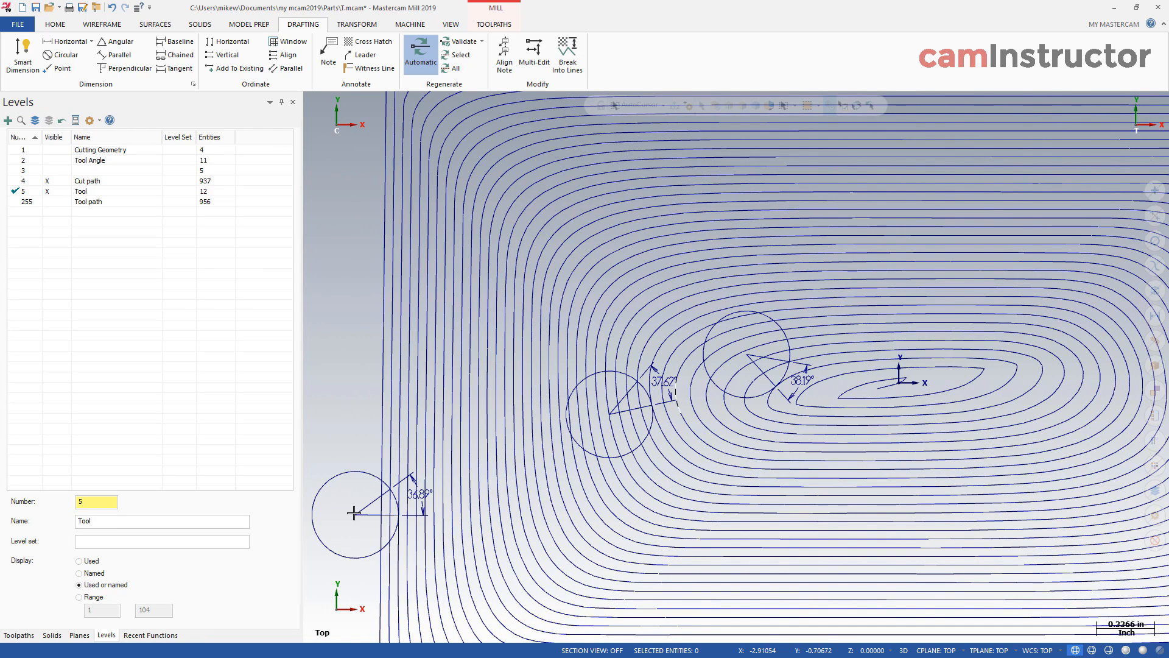
# Step: Compare the engagement angle dimensions of the three tool circles across the whole cut path
pyautogui.scroll(3, 822, 387)
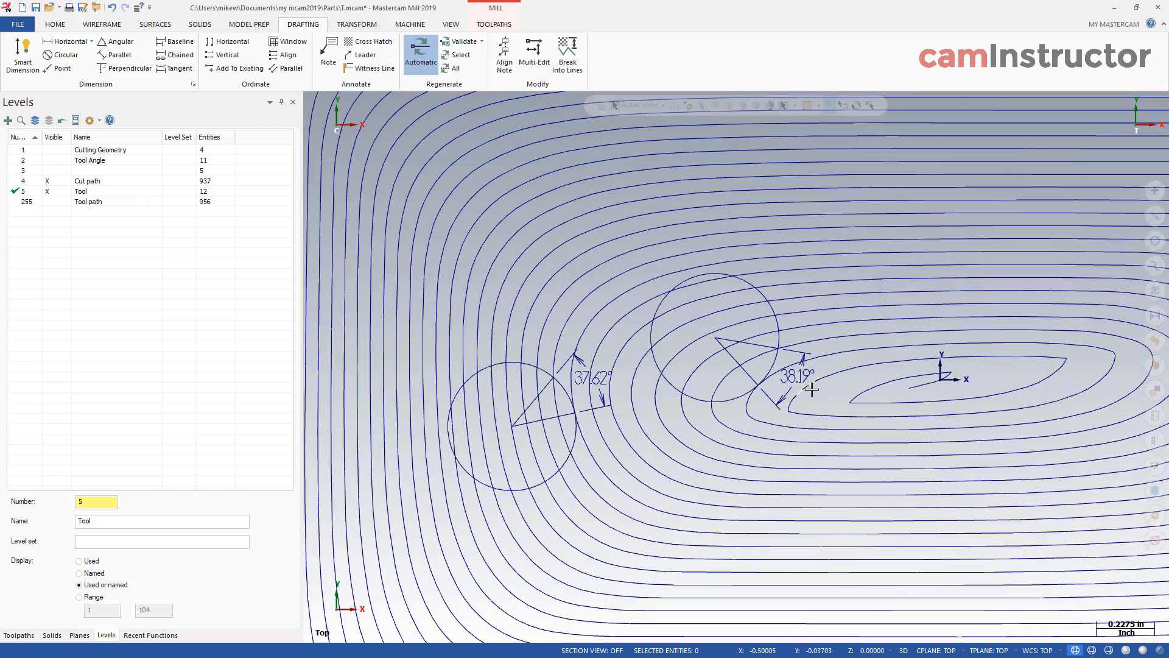
pyautogui.scroll(-4, 791, 385)
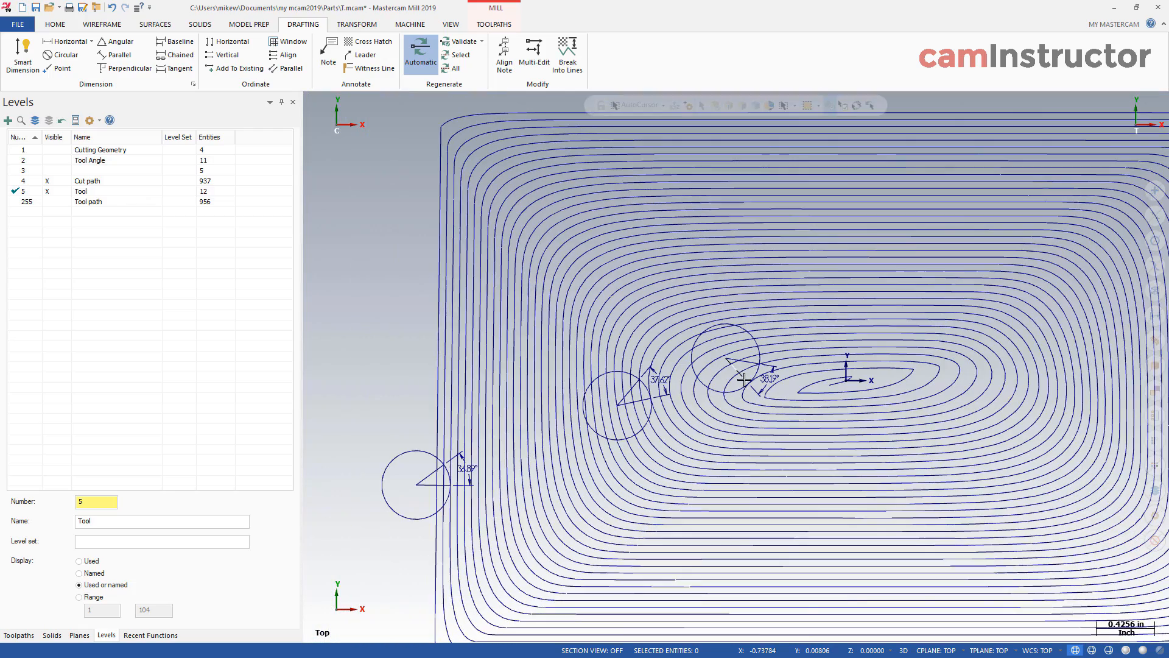
pyautogui.scroll(3, 699, 430)
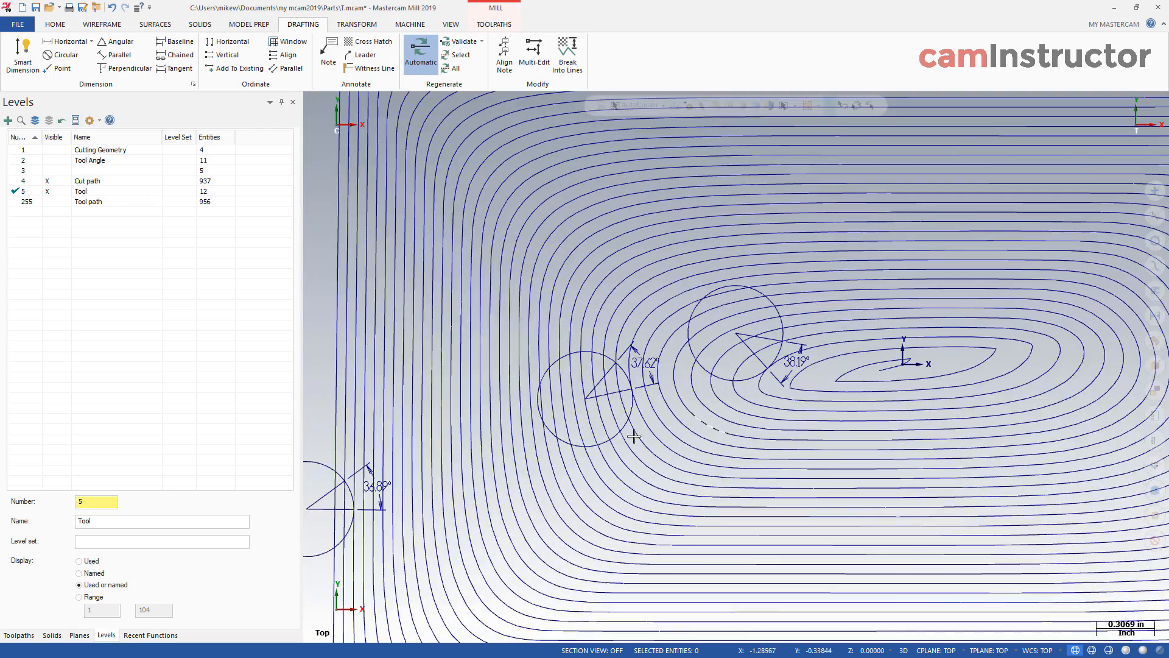
pyautogui.scroll(-1, 603, 452)
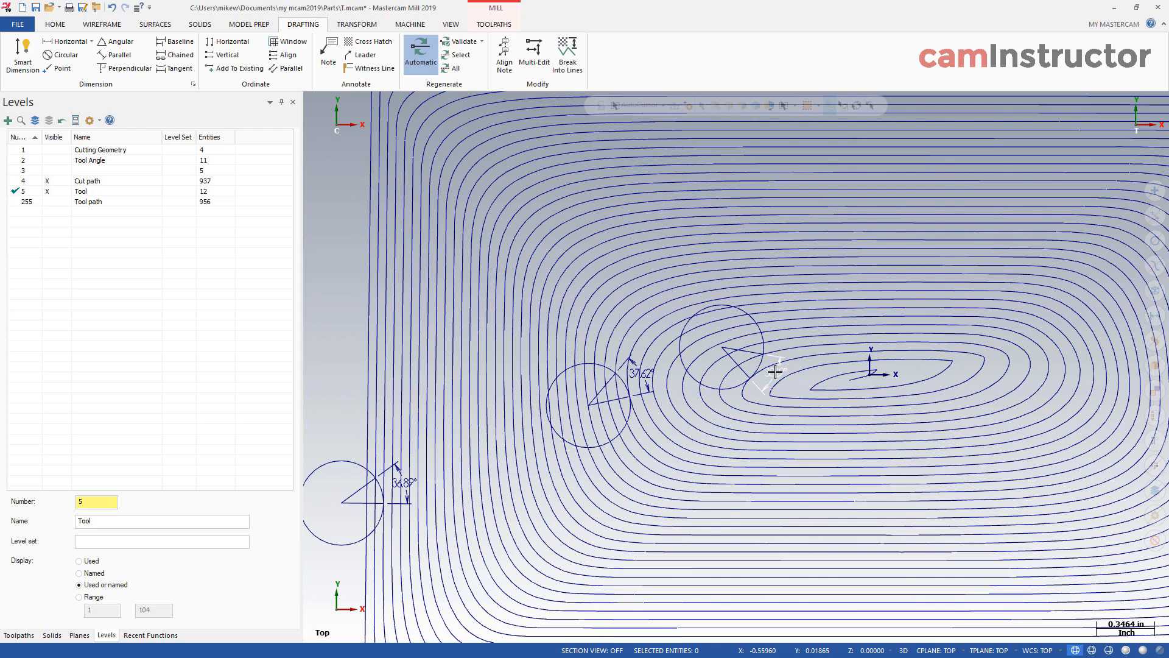
pyautogui.scroll(-5, 775, 371)
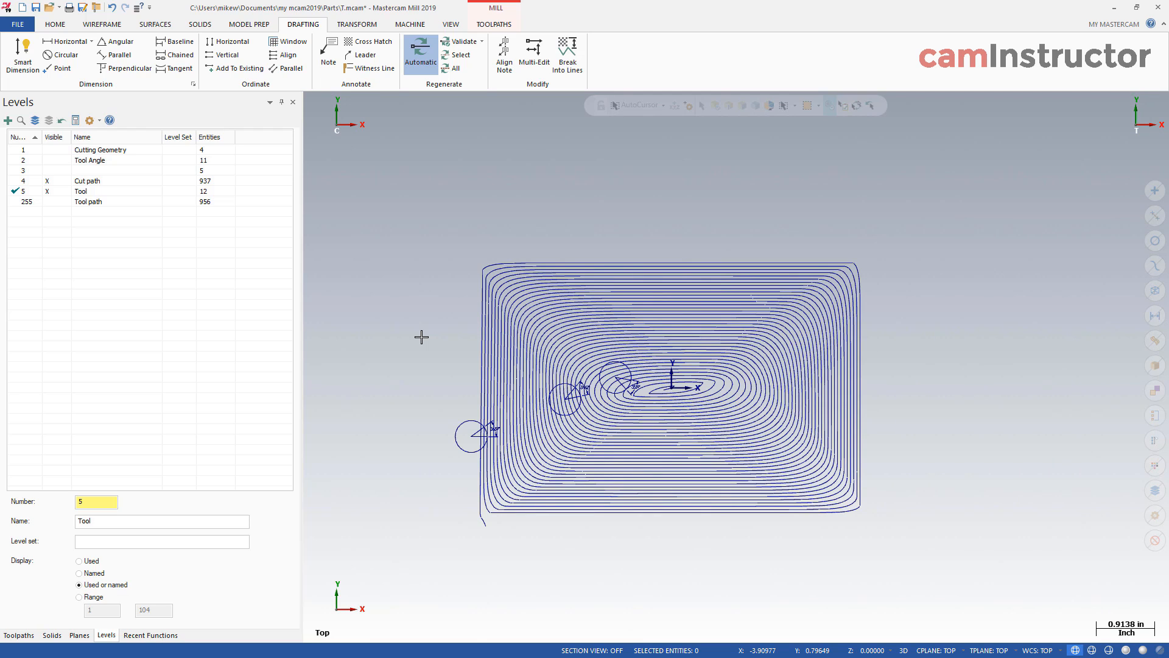
# Step: Make the Tool Angle level visible and active, and hide the Cut path and Tool levels
pyautogui.click(49, 160)
pyautogui.click(16, 161)
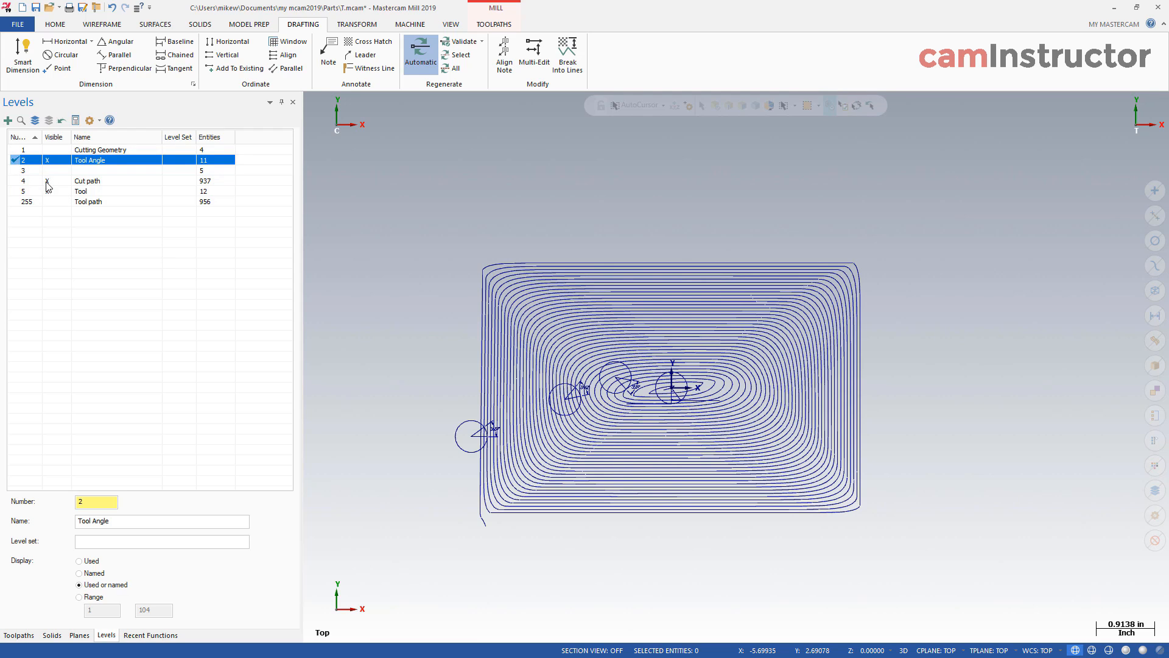
pyautogui.click(47, 181)
pyautogui.click(47, 191)
# Step: Examine the straight-cut engagement angle geometry of the tool circle at the origin
pyautogui.scroll(1, 647, 396)
pyautogui.scroll(8, 647, 396)
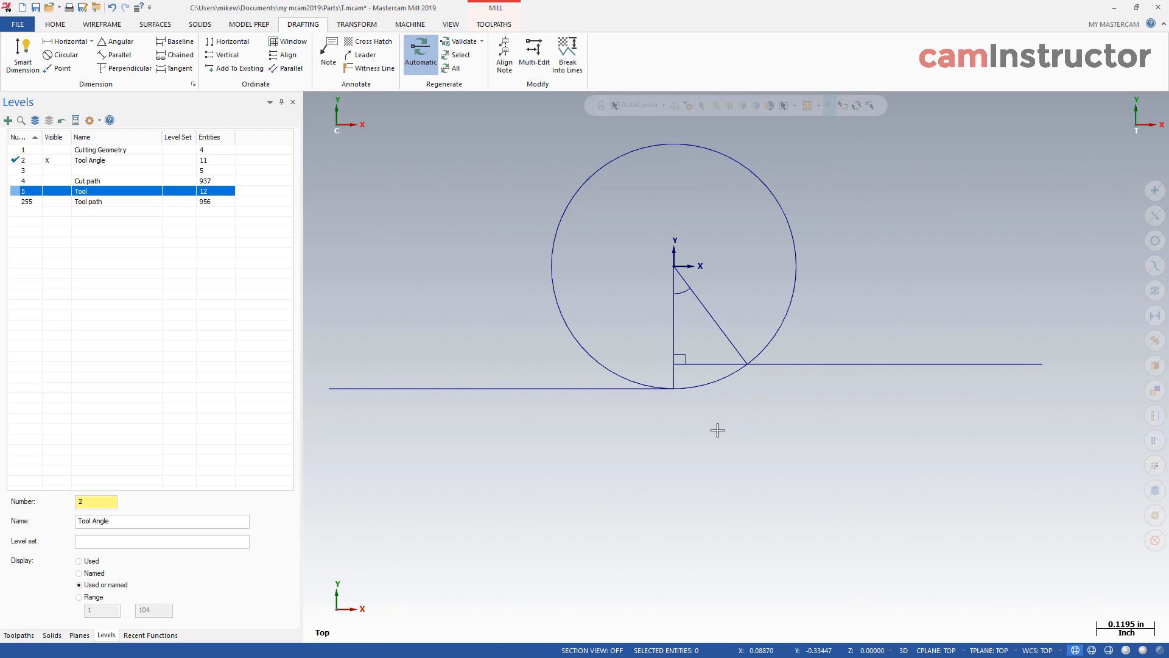
pyautogui.scroll(-1, 726, 414)
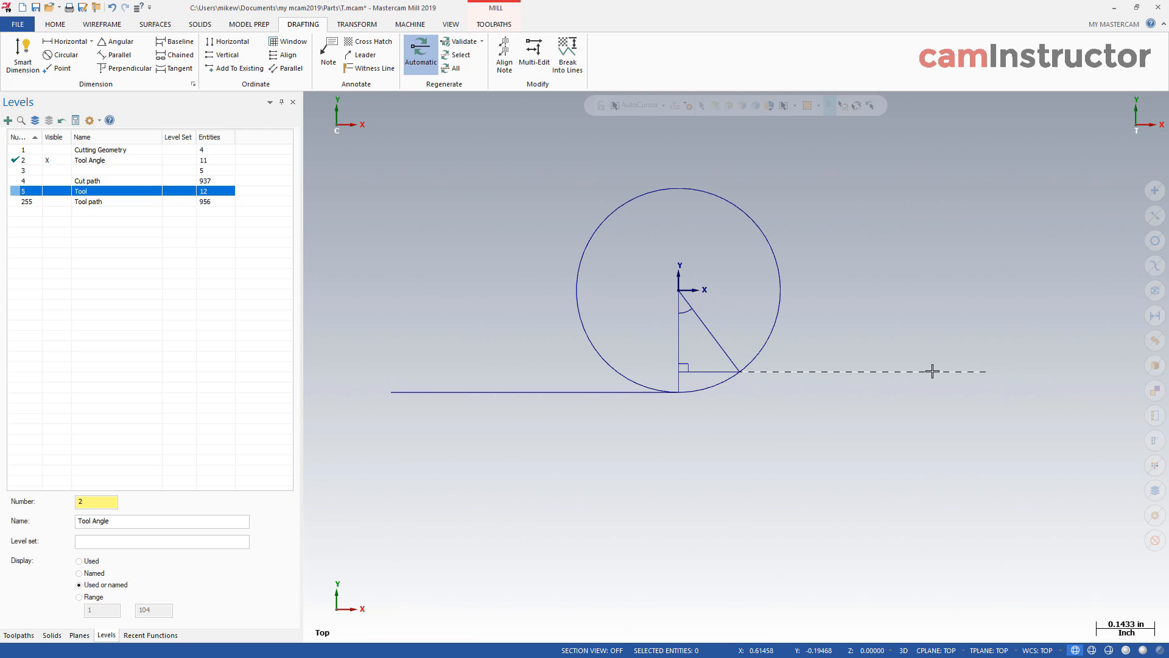
pyautogui.scroll(-1, 913, 377)
pyautogui.scroll(-3, 556, 271)
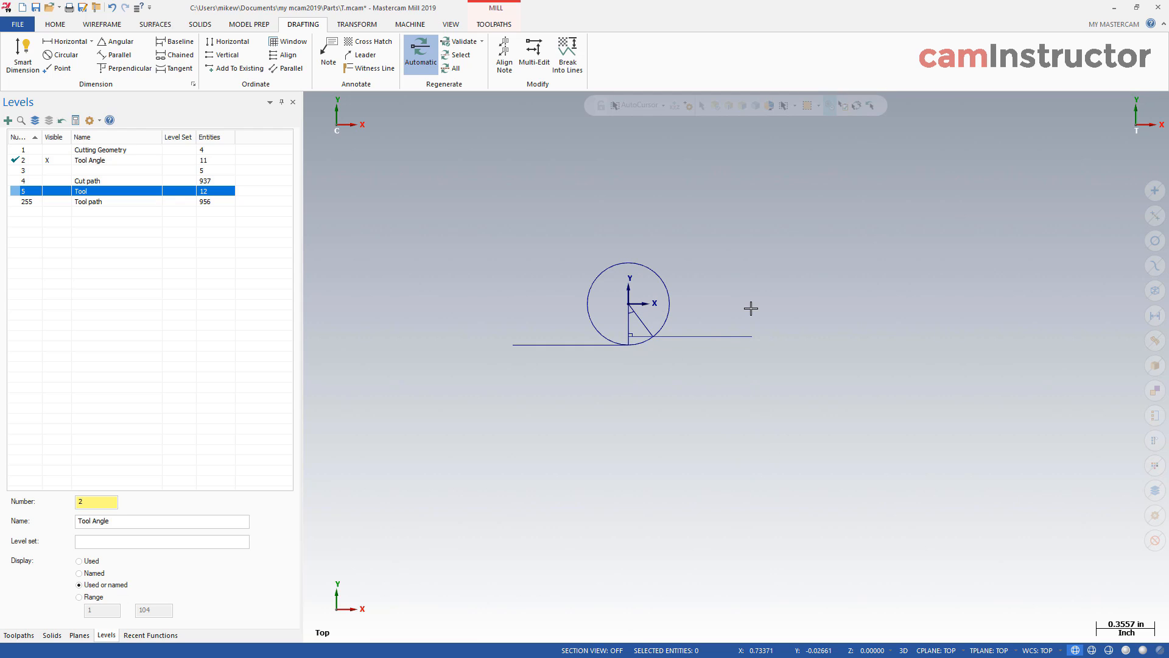
pyautogui.scroll(2, 684, 256)
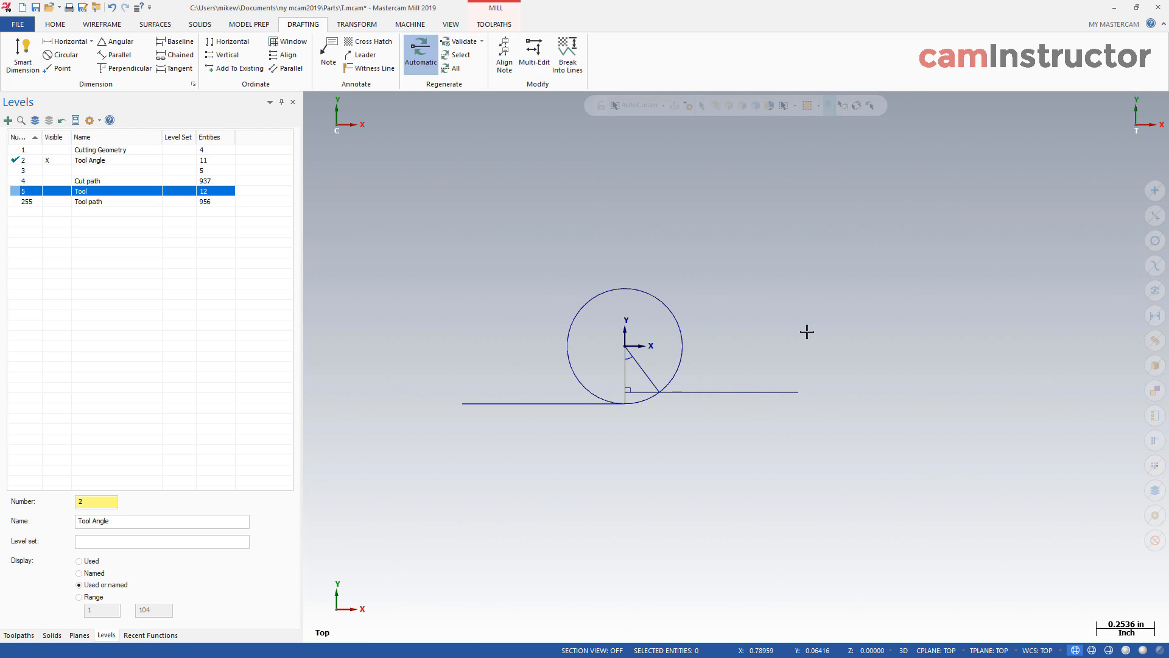
pyautogui.scroll(-2, 738, 367)
pyautogui.scroll(1, 688, 505)
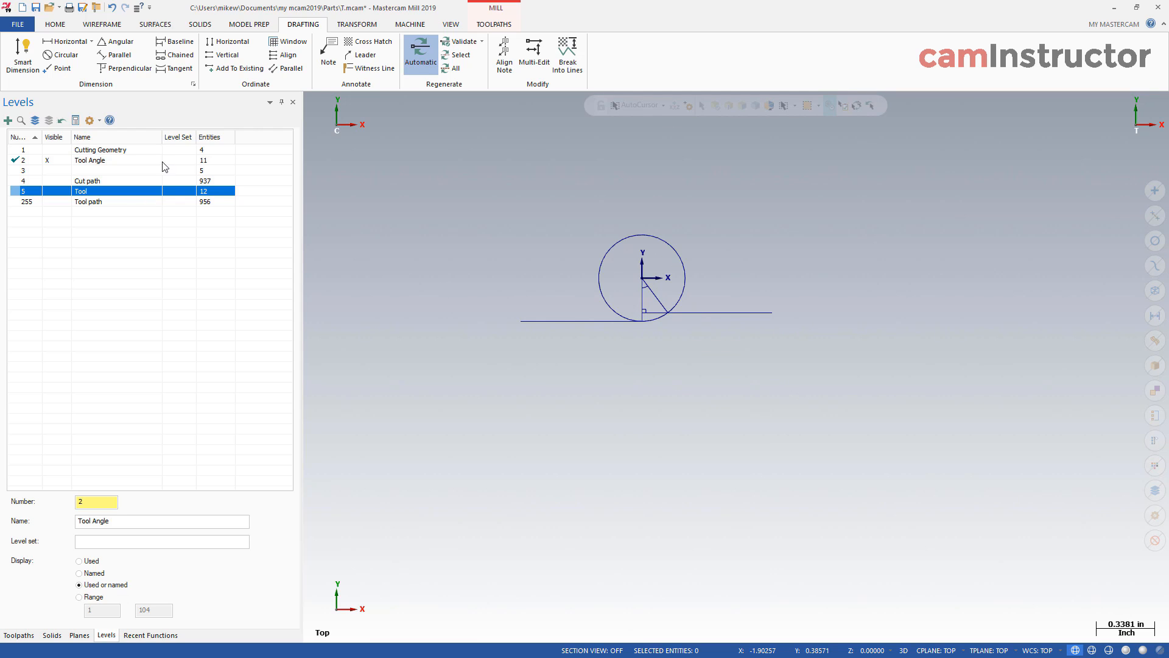
# Step: Create a line parallel to the horizontal line that ends at the tool circle's lowest point, offset 1.0 in below it
pyautogui.click(101, 24)
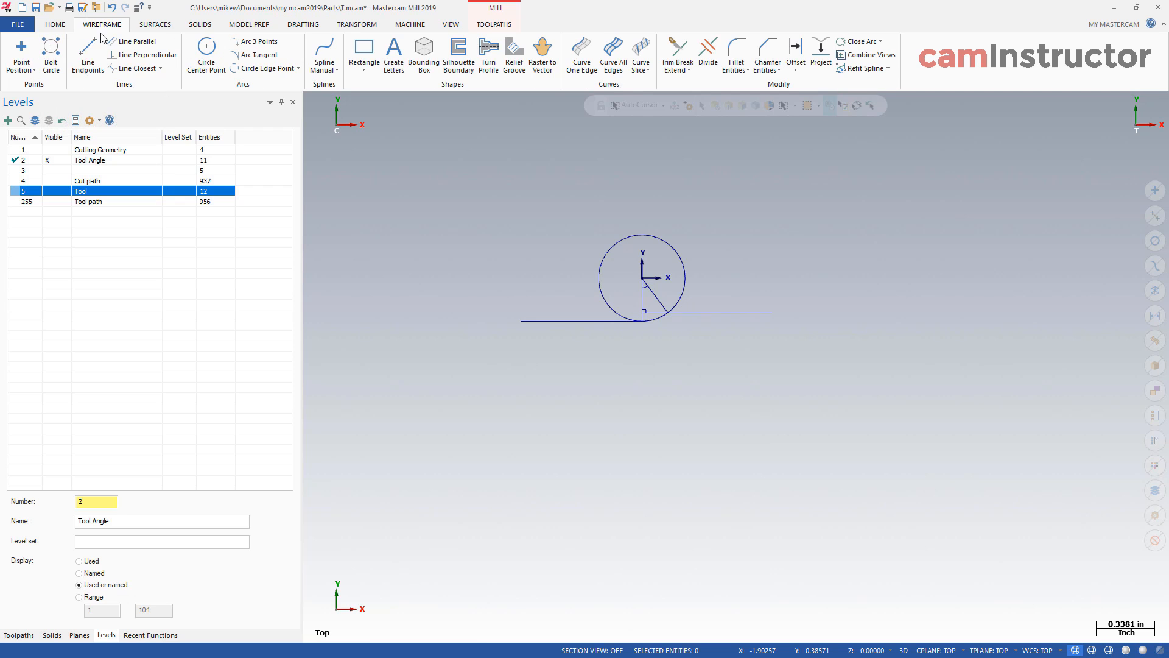
pyautogui.click(88, 52)
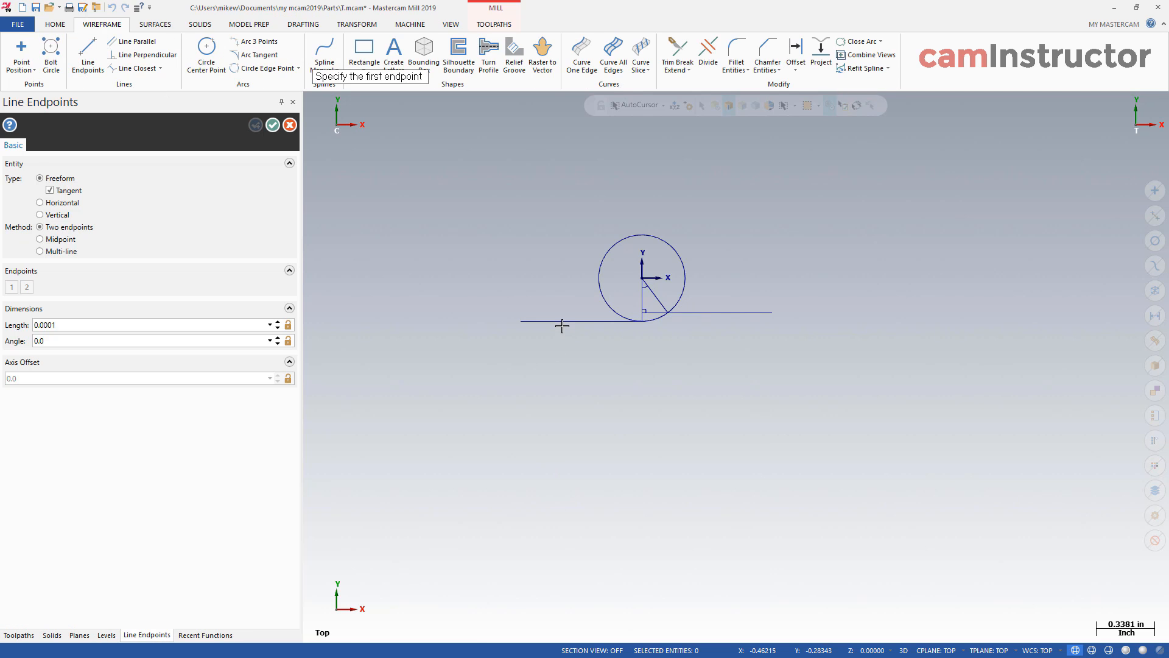
pyautogui.click(135, 41)
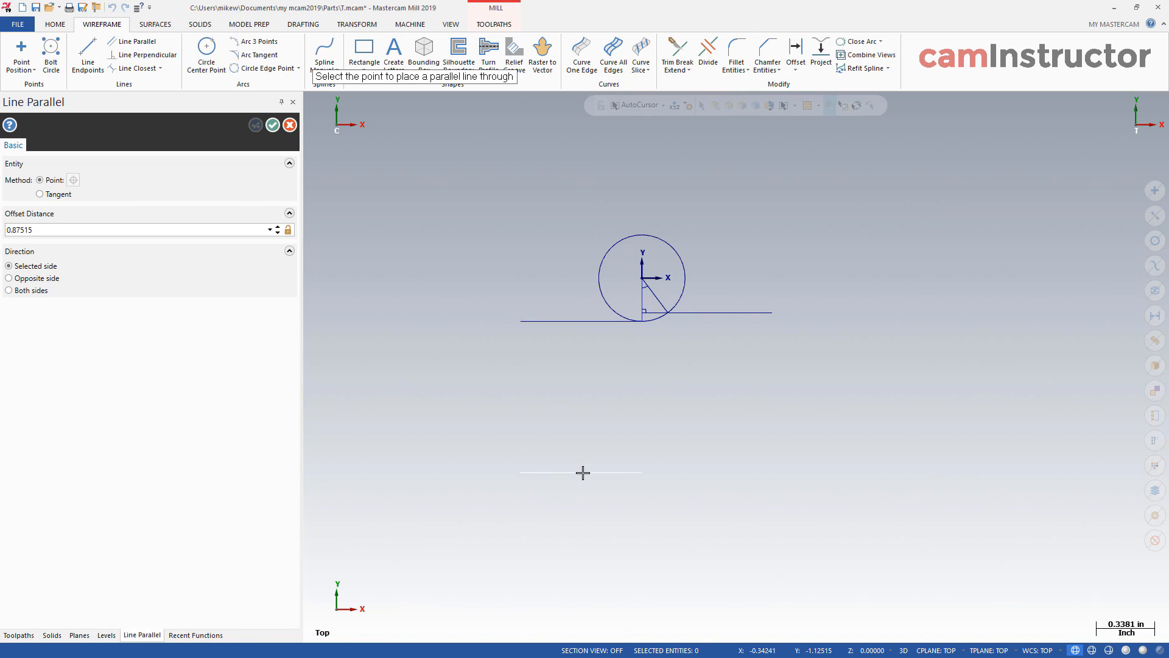
pyautogui.click(582, 461)
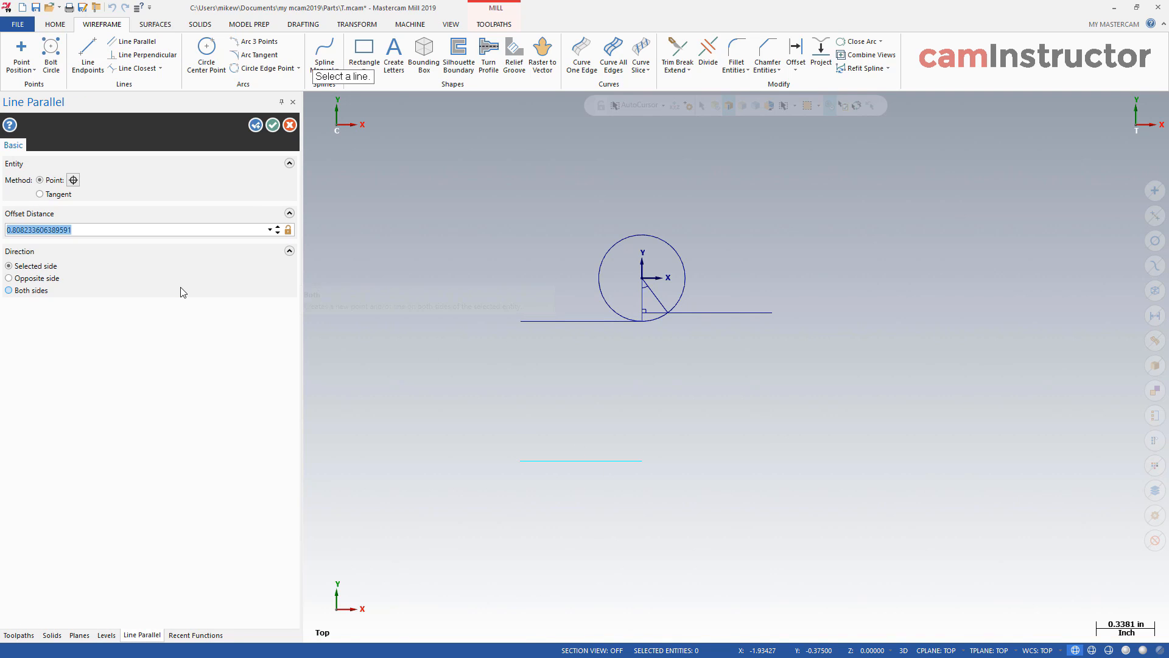
pyautogui.write('1.0')
pyautogui.press('Tab')
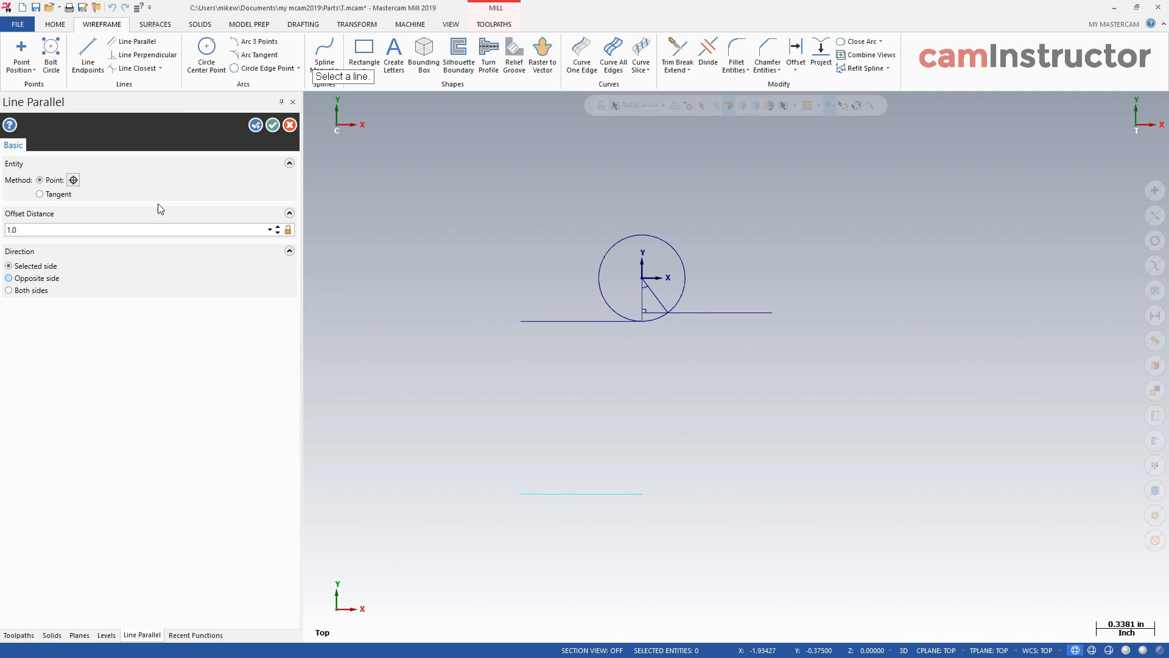
# Step: Draw a 1.0 in radius circle centred on the offset line's right end, touching the tool circle's lowest point, and delete the offset line
pyautogui.click(206, 51)
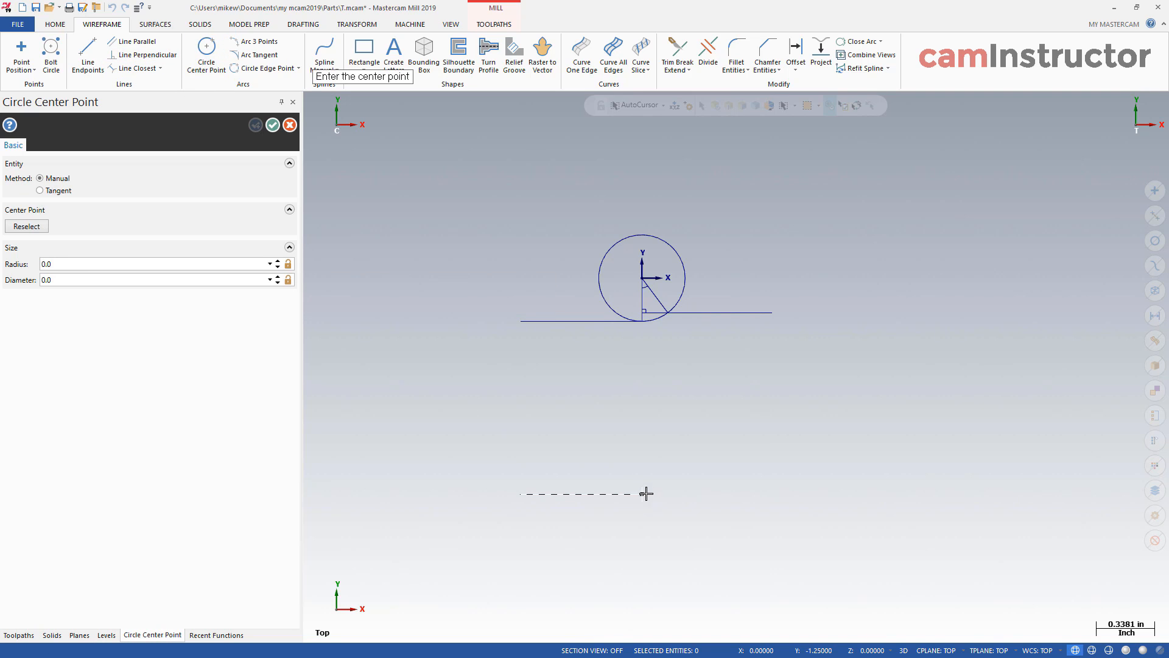
pyautogui.click(644, 494)
pyautogui.click(644, 322)
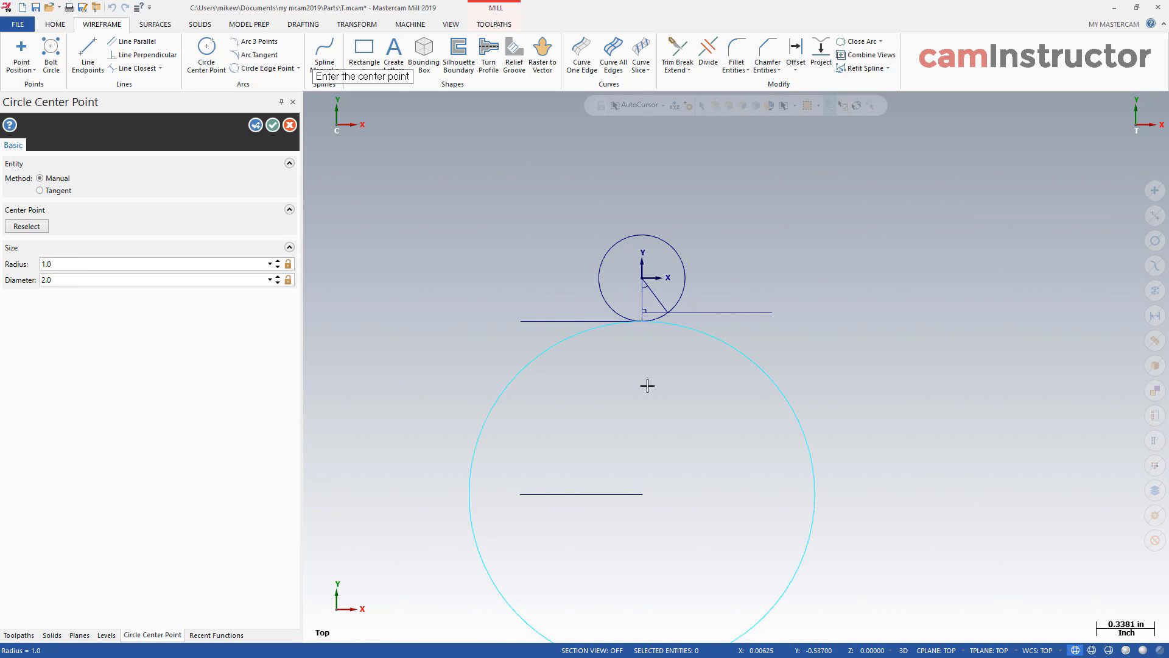
pyautogui.click(273, 125)
pyautogui.click(593, 493)
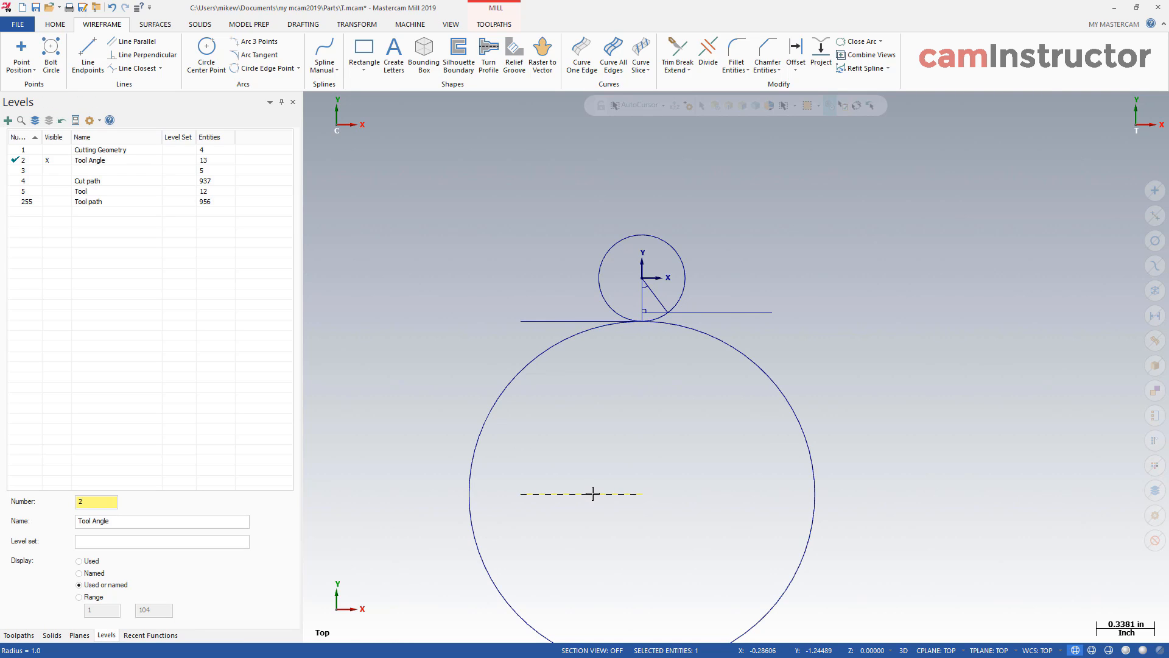
pyautogui.press('Delete')
pyautogui.scroll(-1, 609, 469)
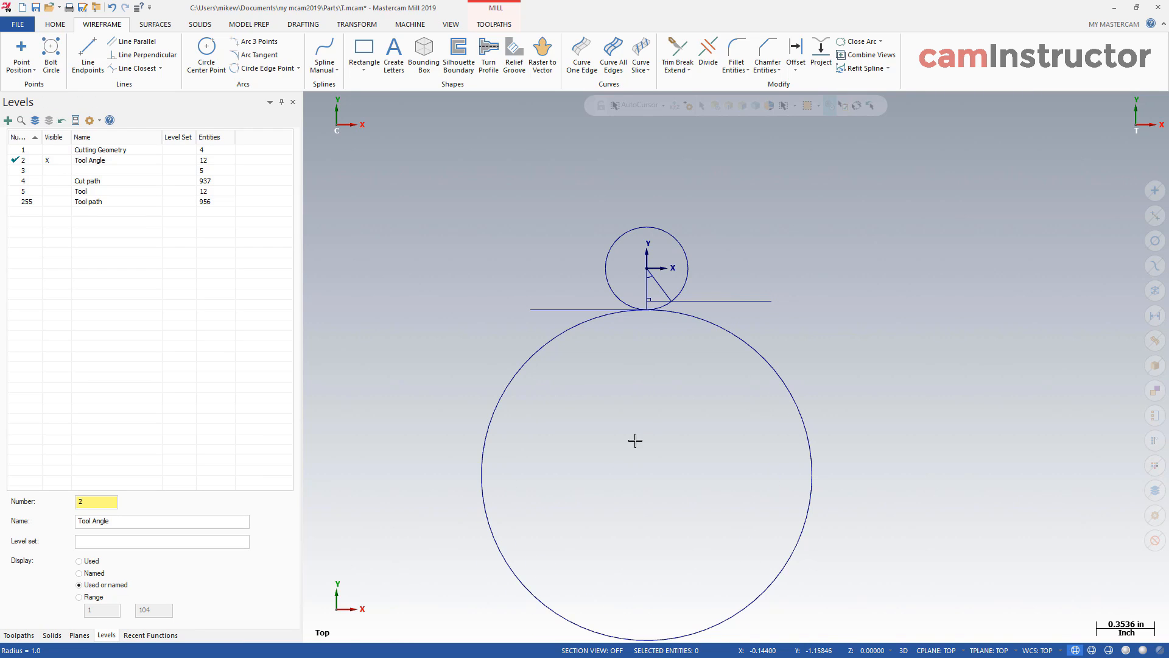
pyautogui.scroll(1, 654, 398)
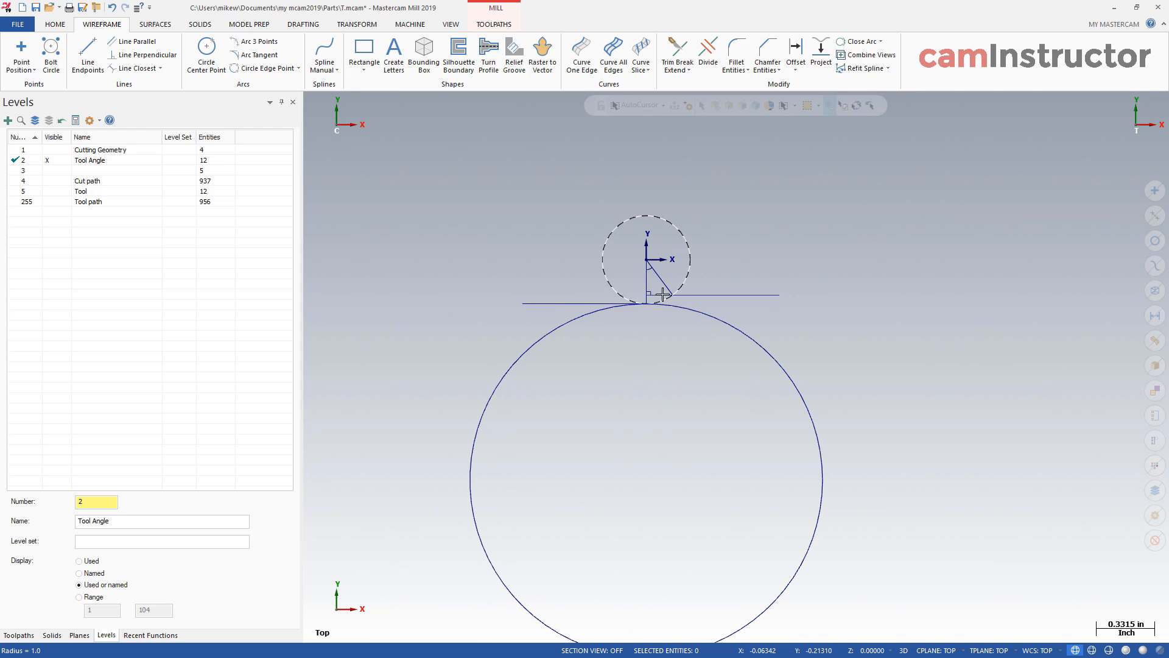
# Step: Analyze the large circle below the tool circle to check its diameter
pyautogui.scroll(3, 699, 307)
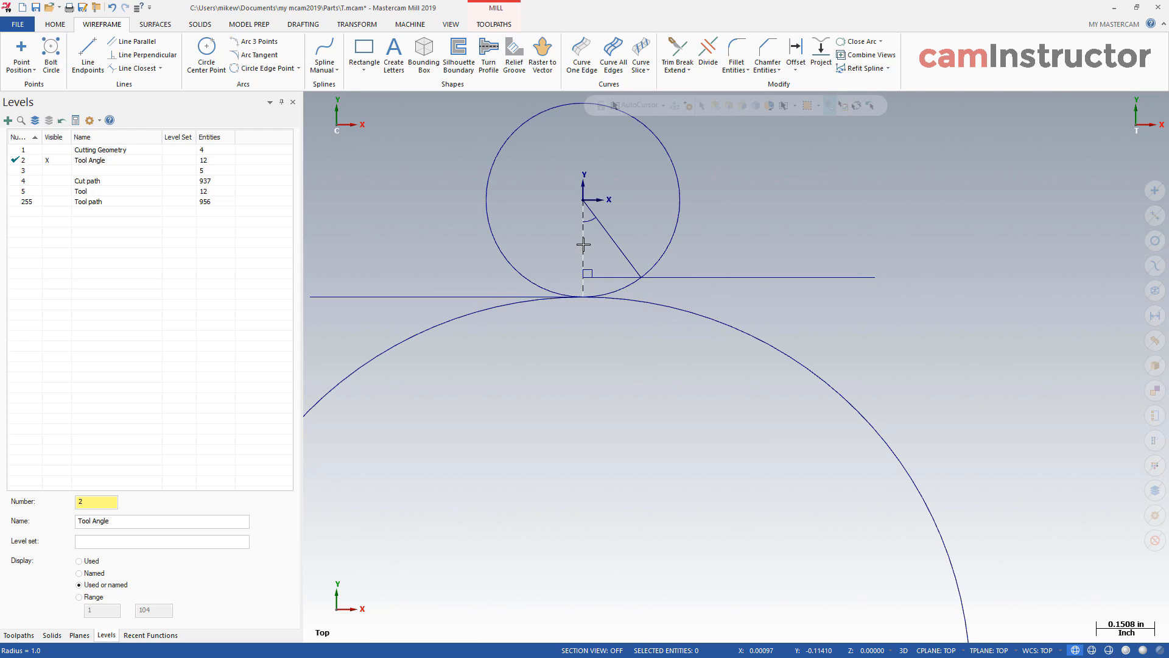
pyautogui.scroll(-2, 606, 216)
pyautogui.press('F4')
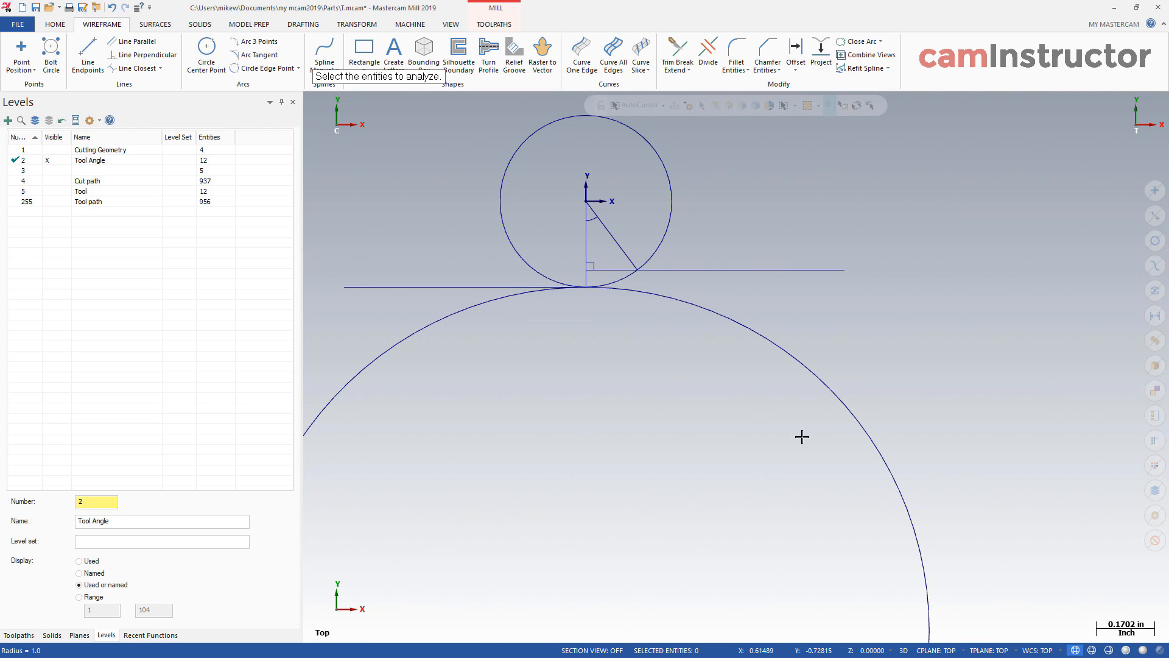
pyautogui.click(823, 390)
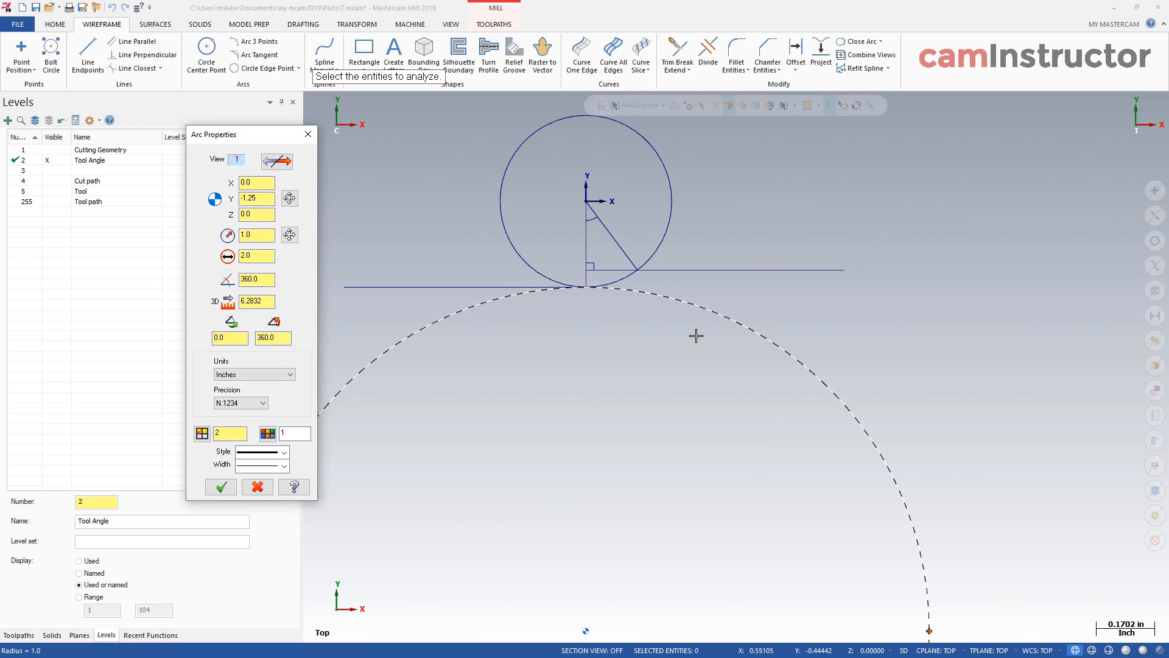
pyautogui.click(261, 255)
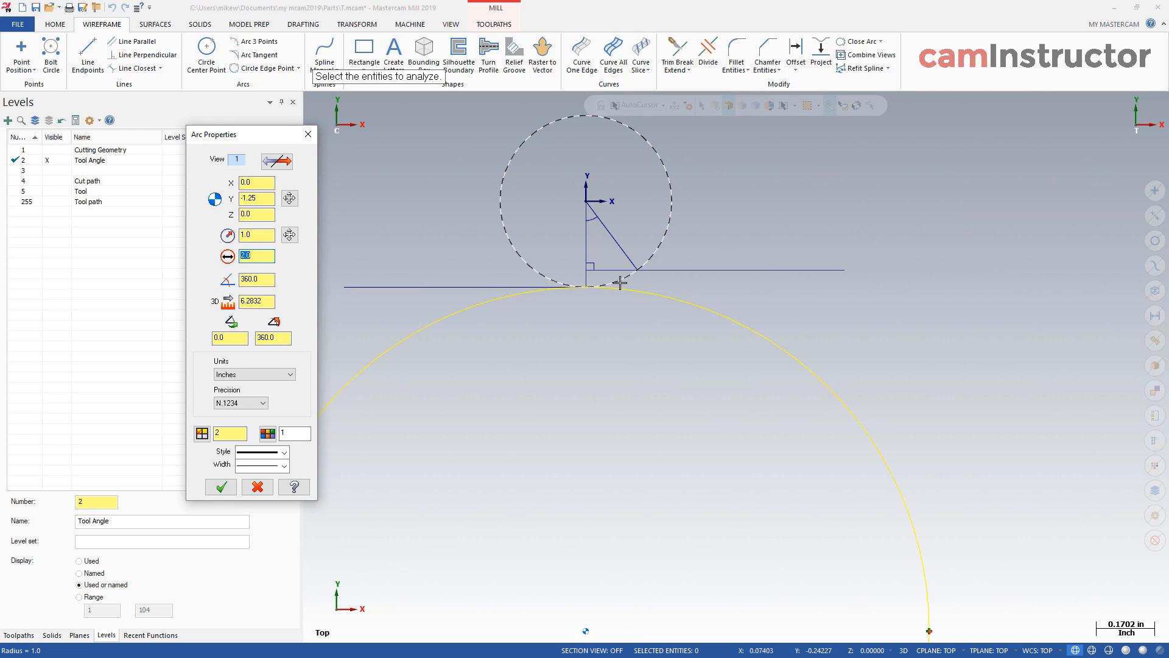
pyautogui.click(308, 133)
# Step: Draw a 2.1 in diameter circle concentric with the large circle
pyautogui.click(206, 55)
pyautogui.scroll(-2, 570, 183)
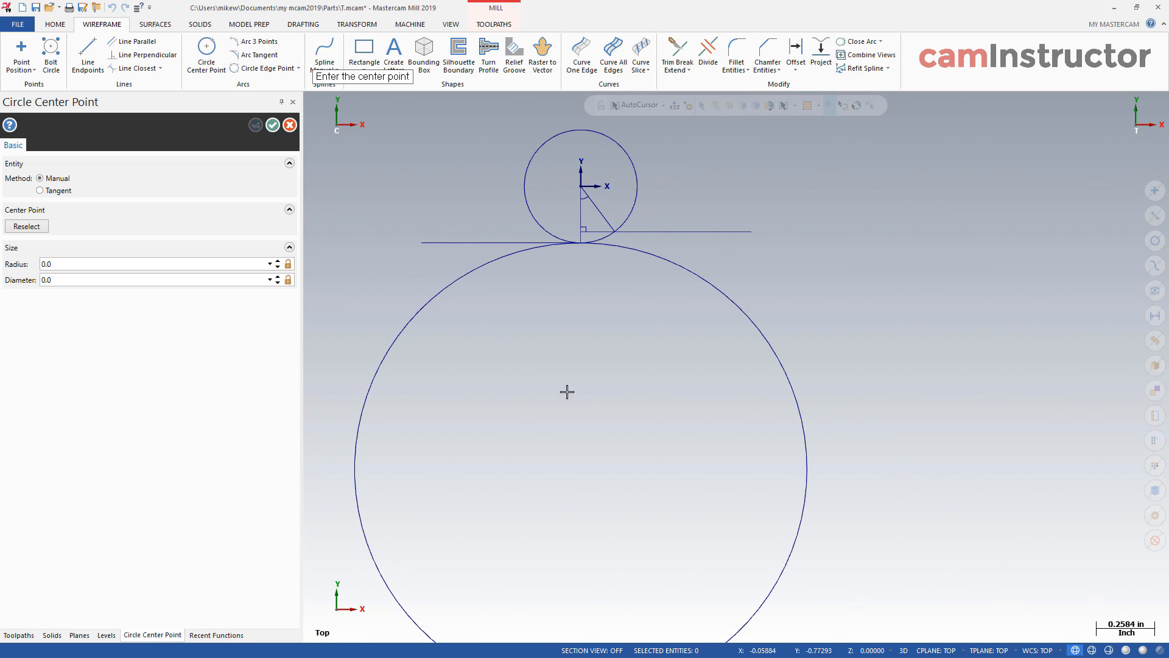
pyautogui.click(588, 473)
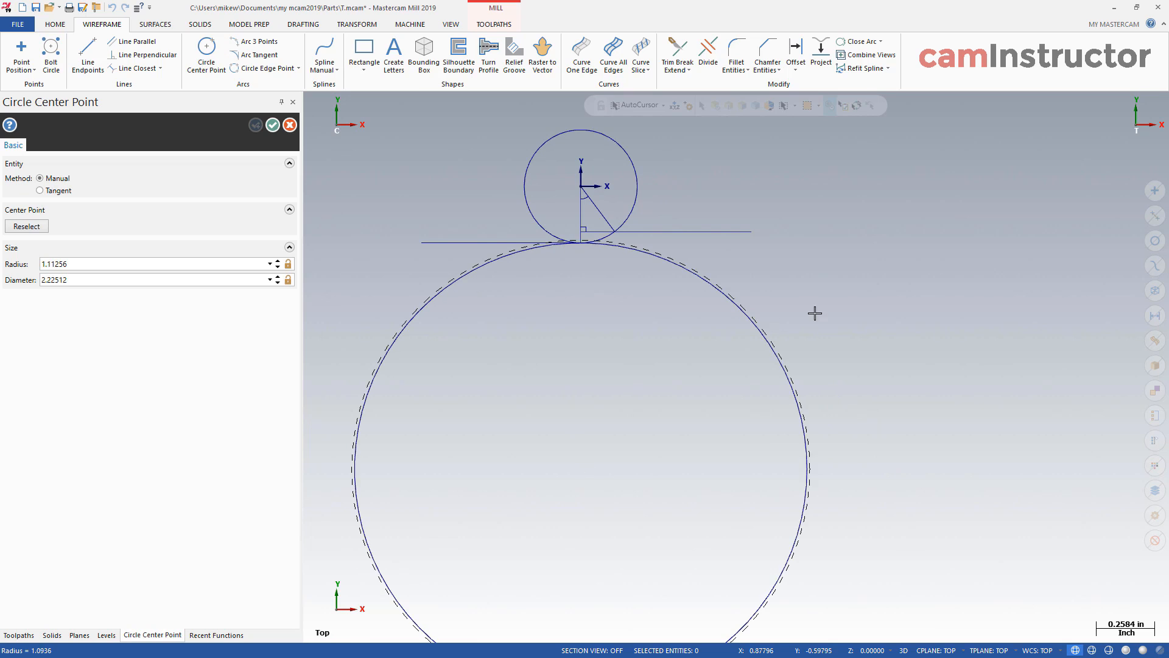
pyautogui.click(835, 305)
pyautogui.click(95, 280)
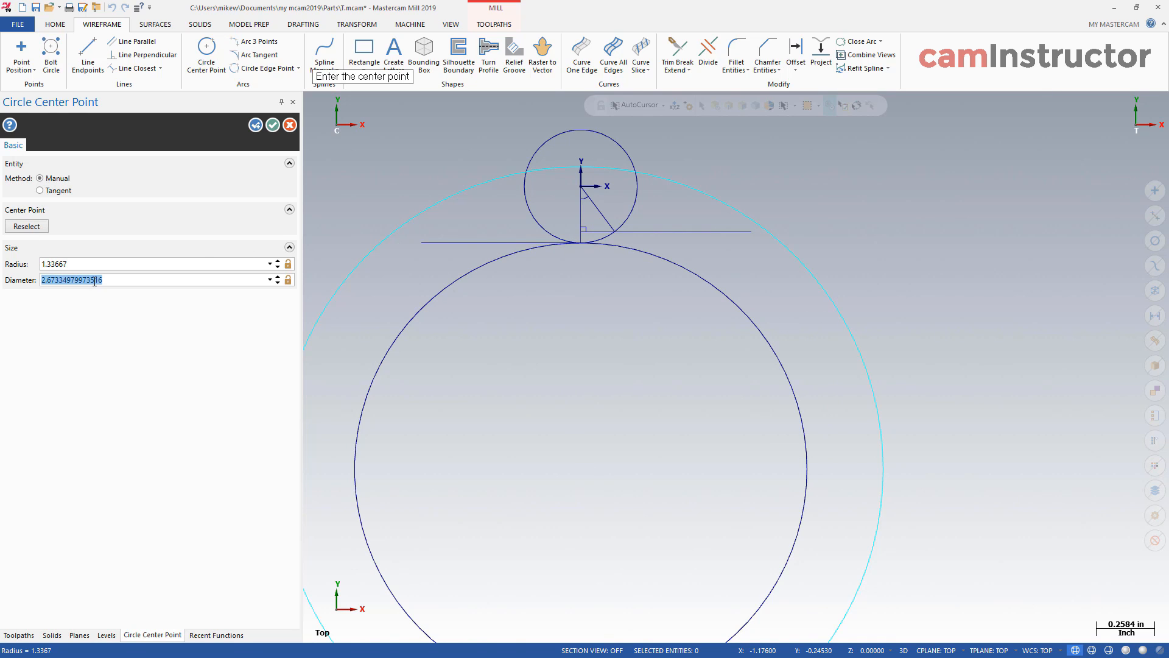
pyautogui.write('2.1')
pyautogui.press('Return')
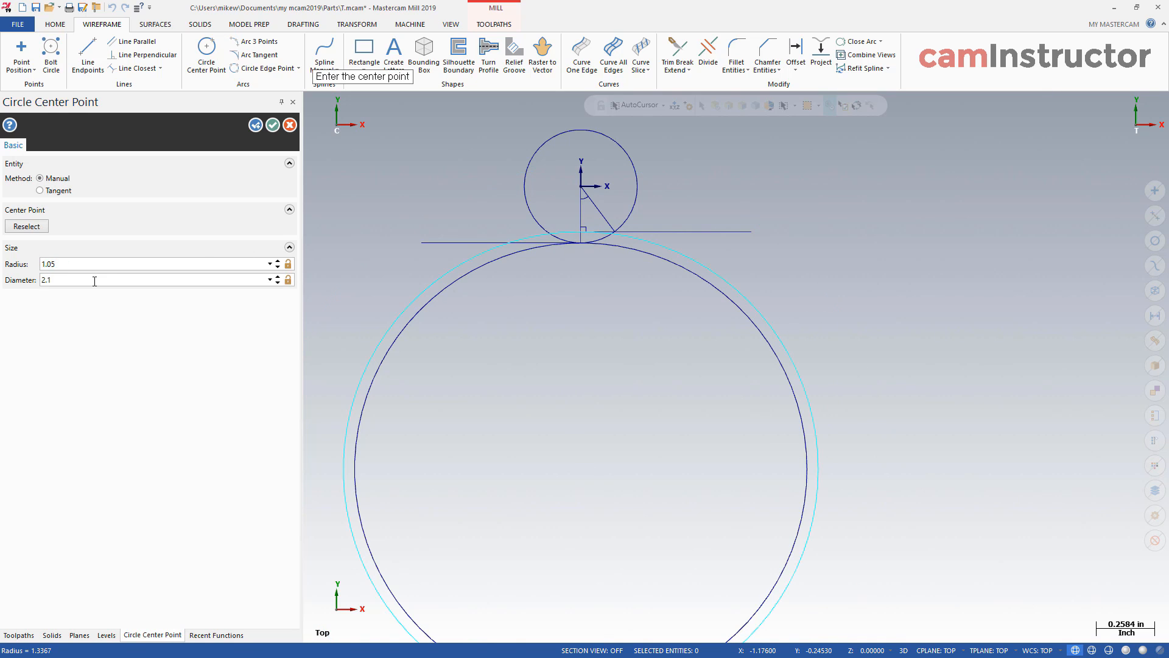
pyautogui.click(273, 125)
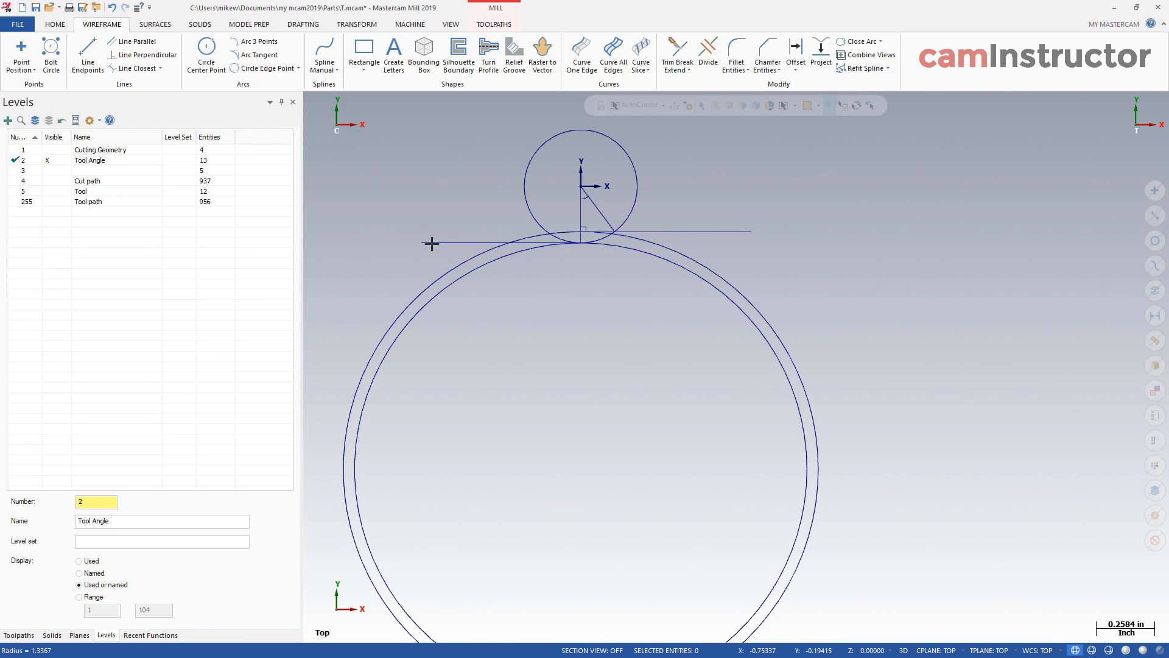
# Step: Draw a 0.25 in line from the tool circle's centre to its right-hand intersection with the 2.1 in circle
pyautogui.scroll(7, 538, 266)
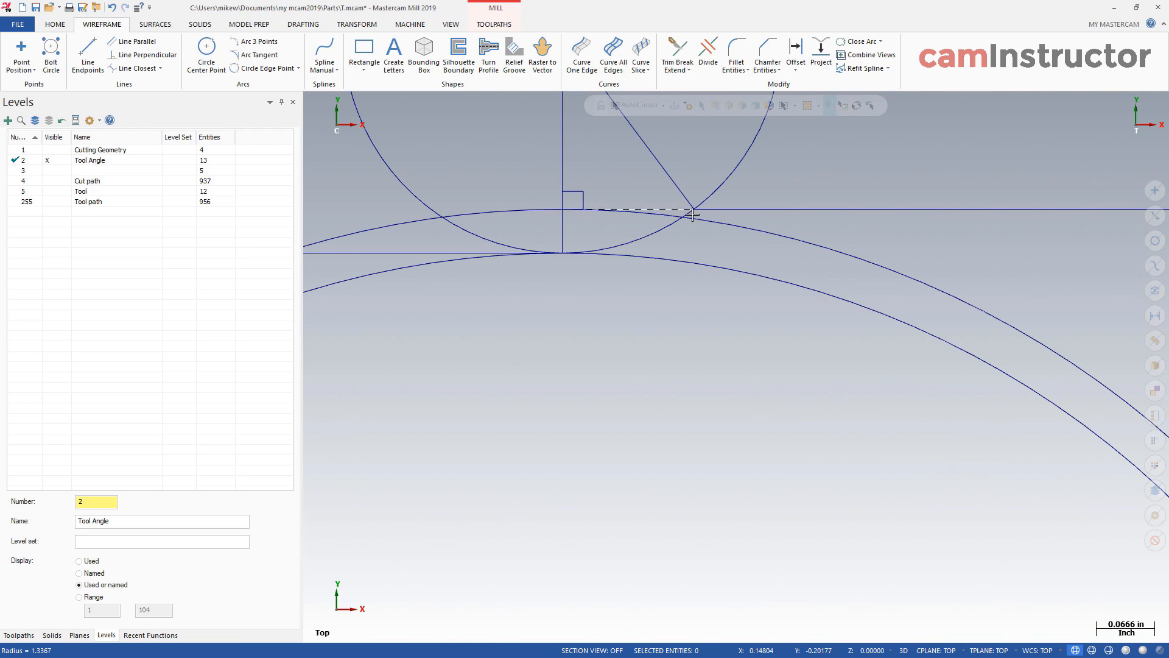
pyautogui.scroll(-3, 689, 321)
pyautogui.click(89, 55)
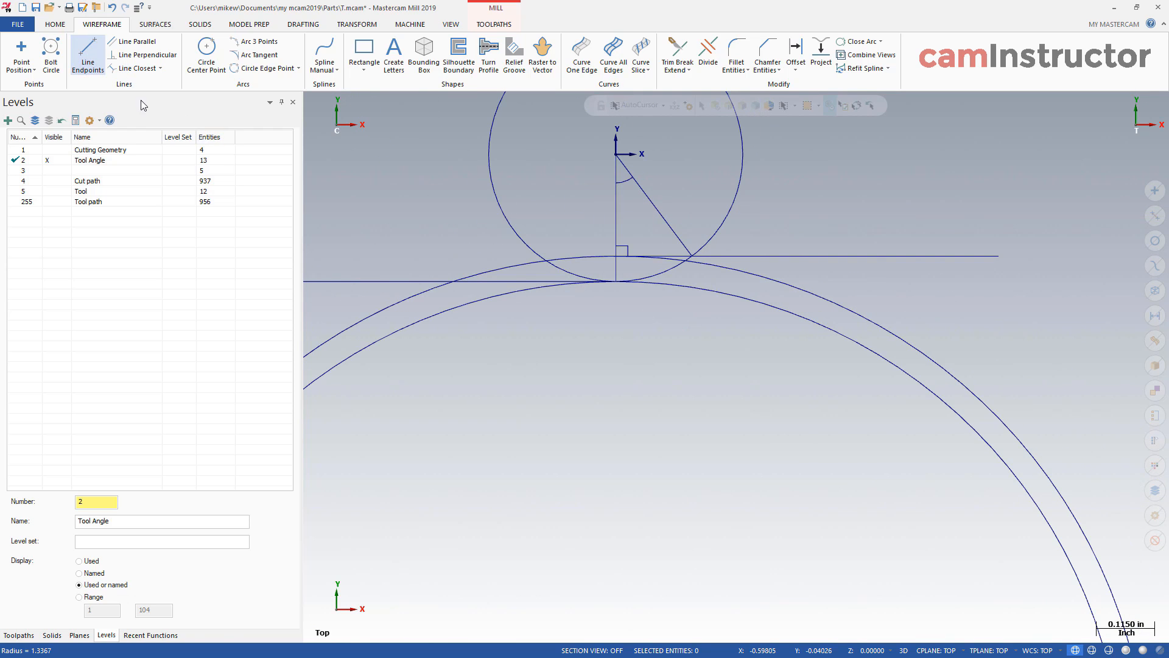
pyautogui.click(615, 153)
pyautogui.scroll(5, 674, 265)
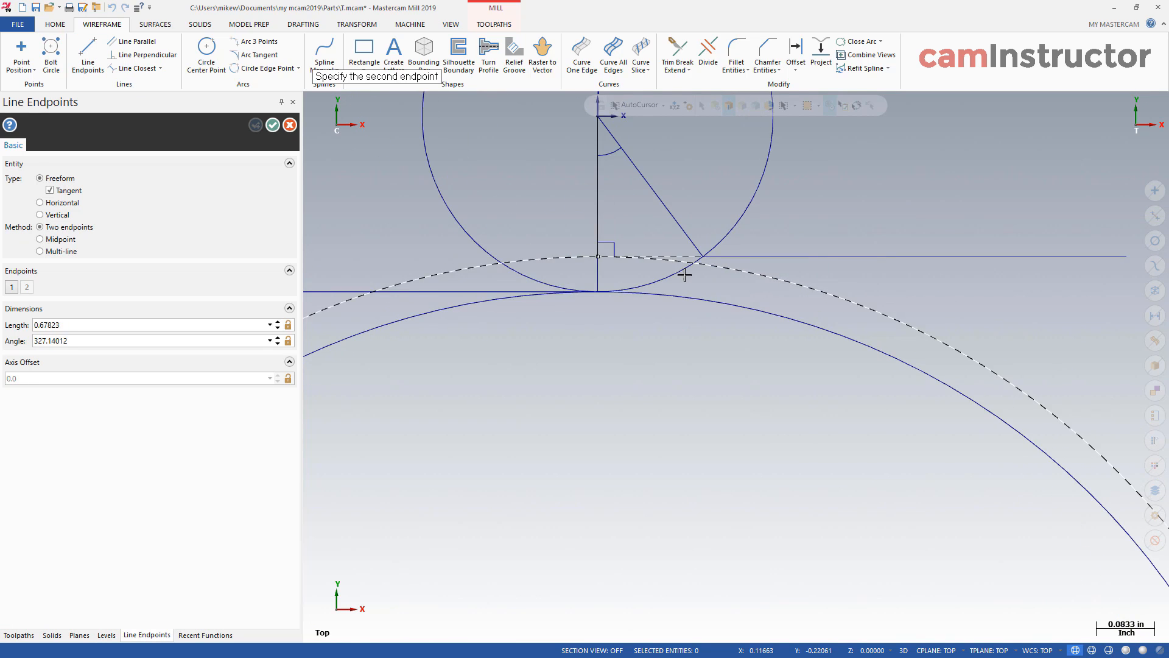
pyautogui.click(701, 254)
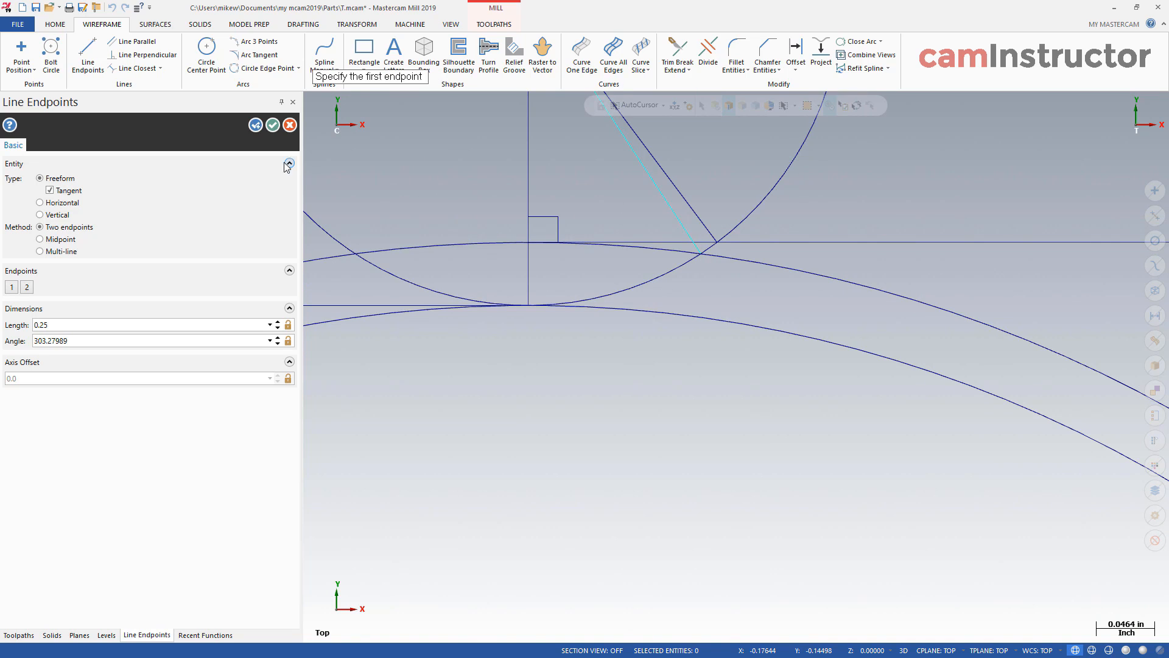
pyautogui.click(273, 124)
# Step: Add an angular dimension between the new radial line and the tool's vertical line, placing its text below the tool circle
pyautogui.scroll(-2, 658, 342)
pyautogui.scroll(1, 647, 227)
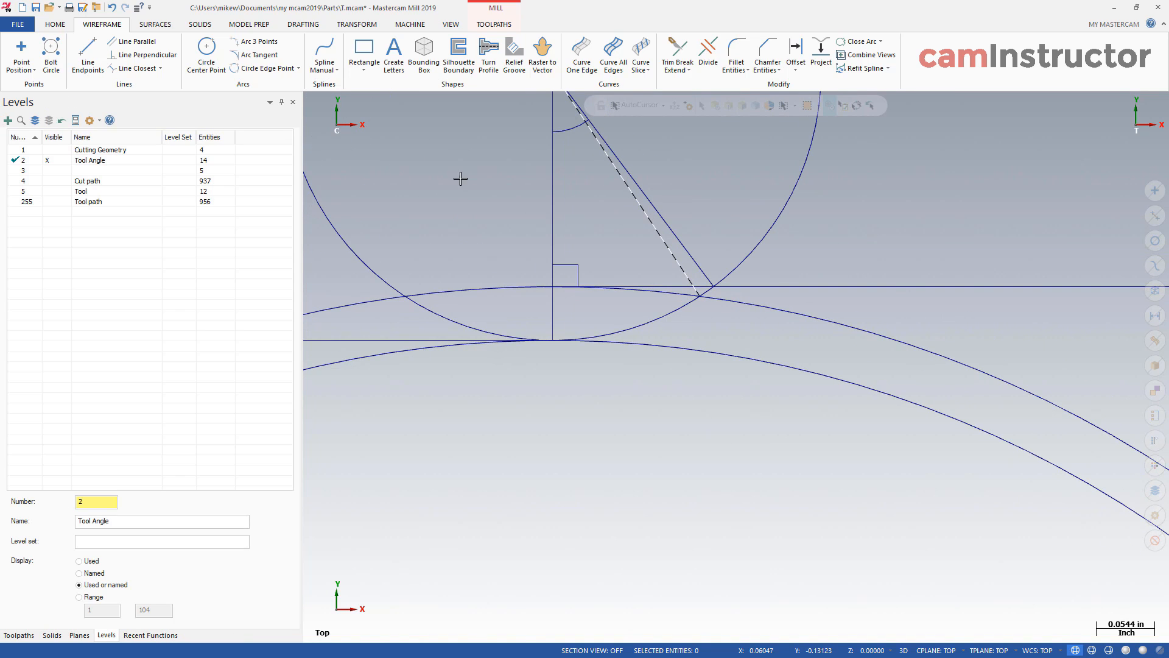
pyautogui.scroll(-1, 442, 210)
pyautogui.scroll(-1, 442, 210)
pyautogui.click(249, 23)
pyautogui.click(303, 24)
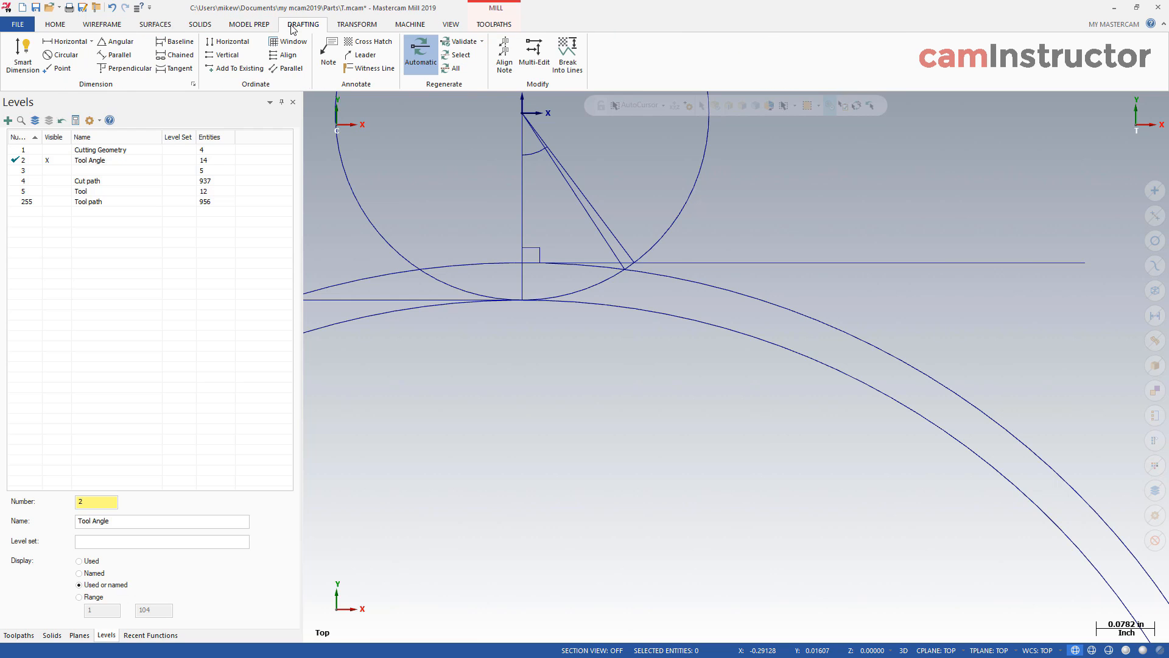
pyautogui.click(115, 41)
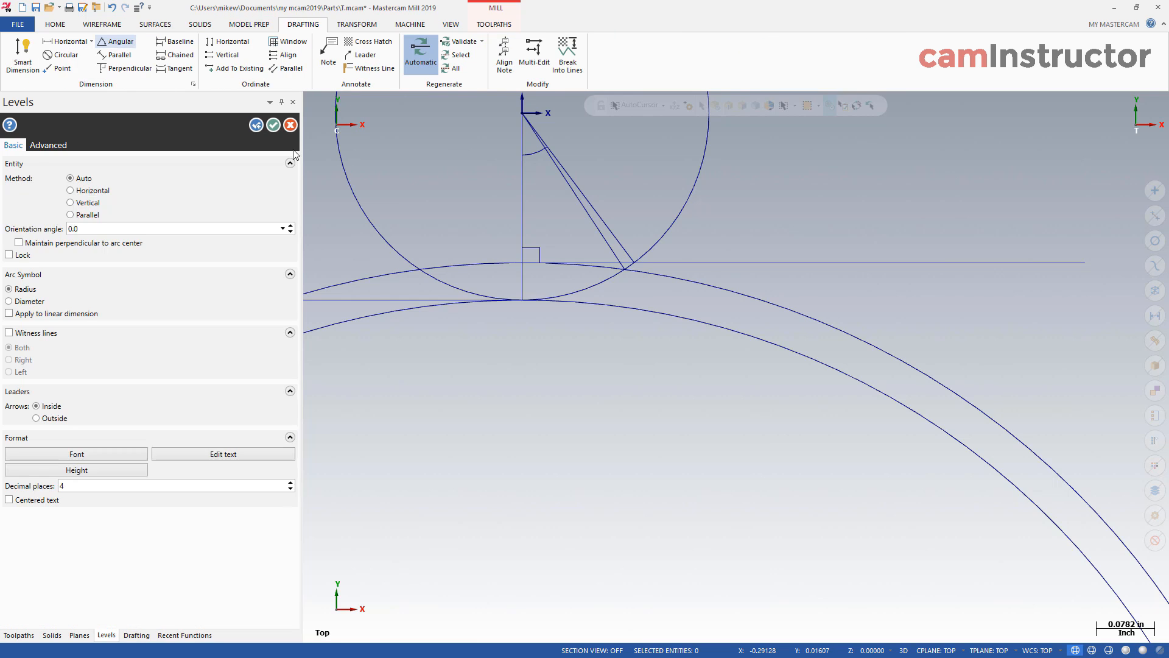
pyautogui.click(559, 187)
pyautogui.click(528, 201)
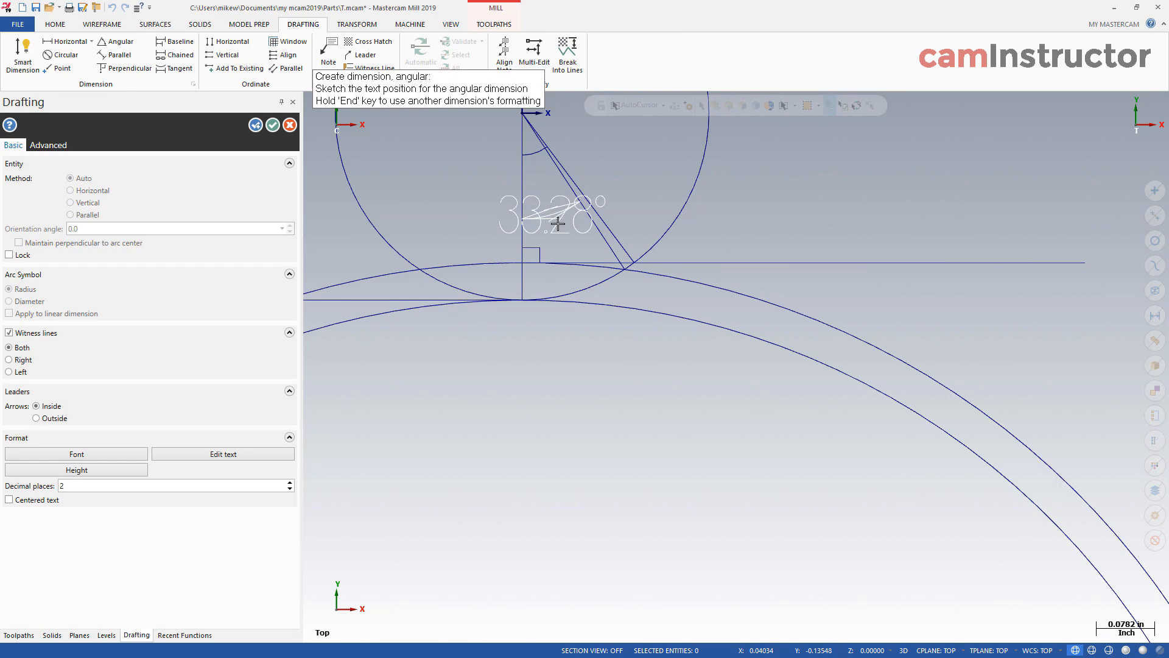
pyautogui.click(580, 405)
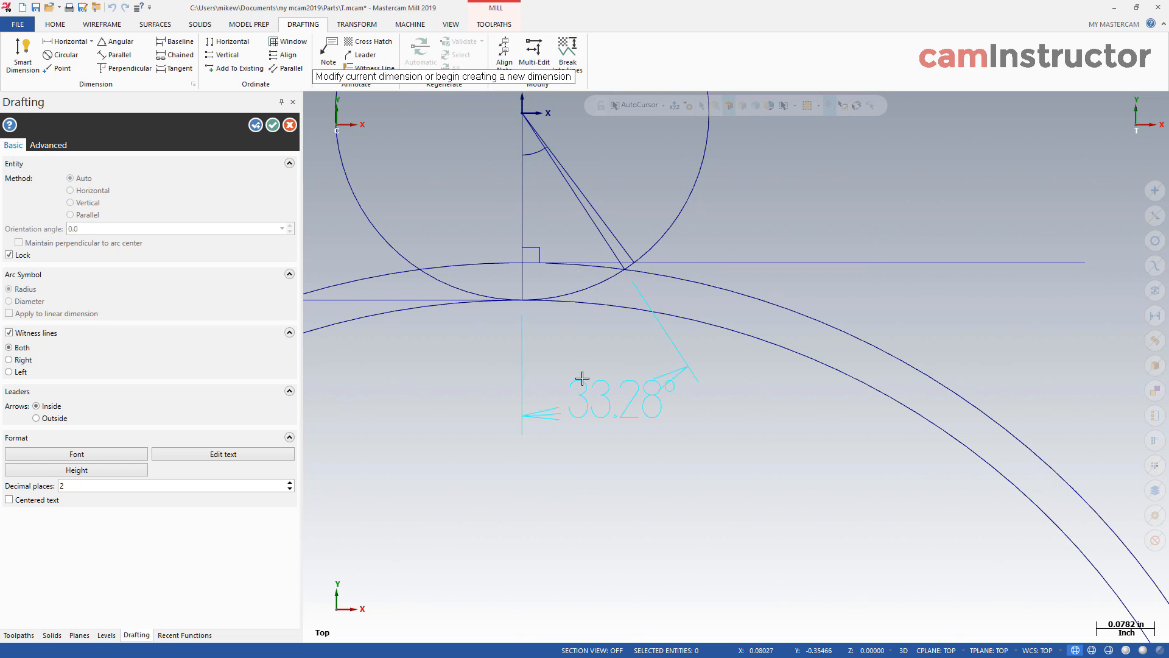
pyautogui.click(508, 327)
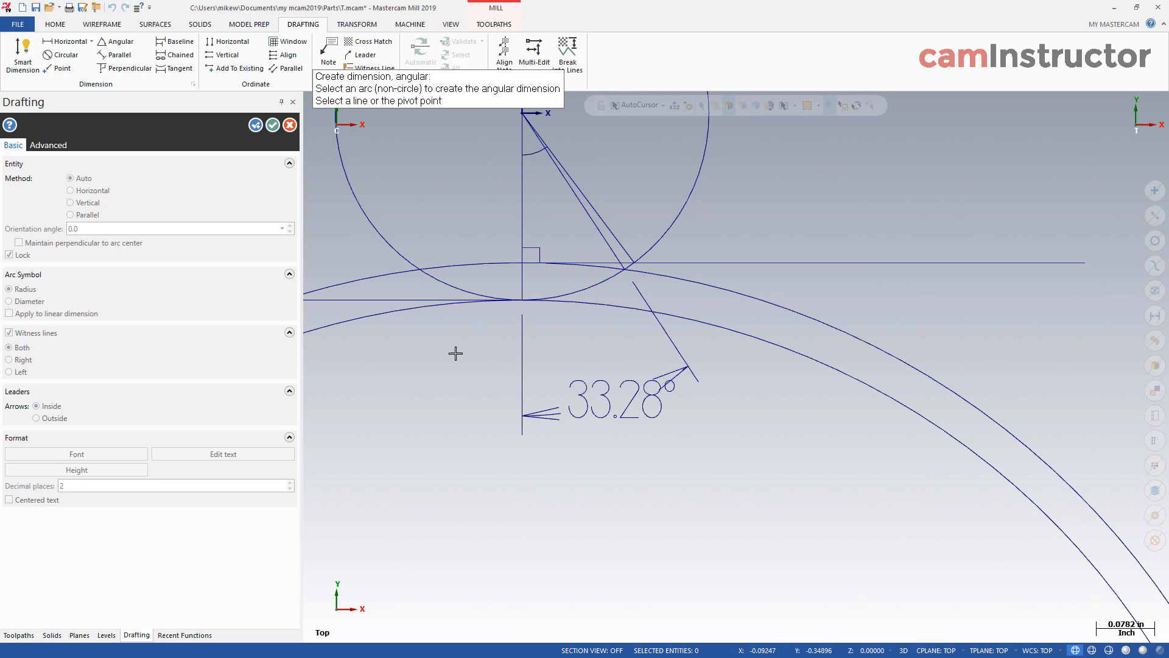
# Step: Leave angular dimensioning and delete the angular dimension below the tool circle
pyautogui.click(289, 125)
pyautogui.click(627, 419)
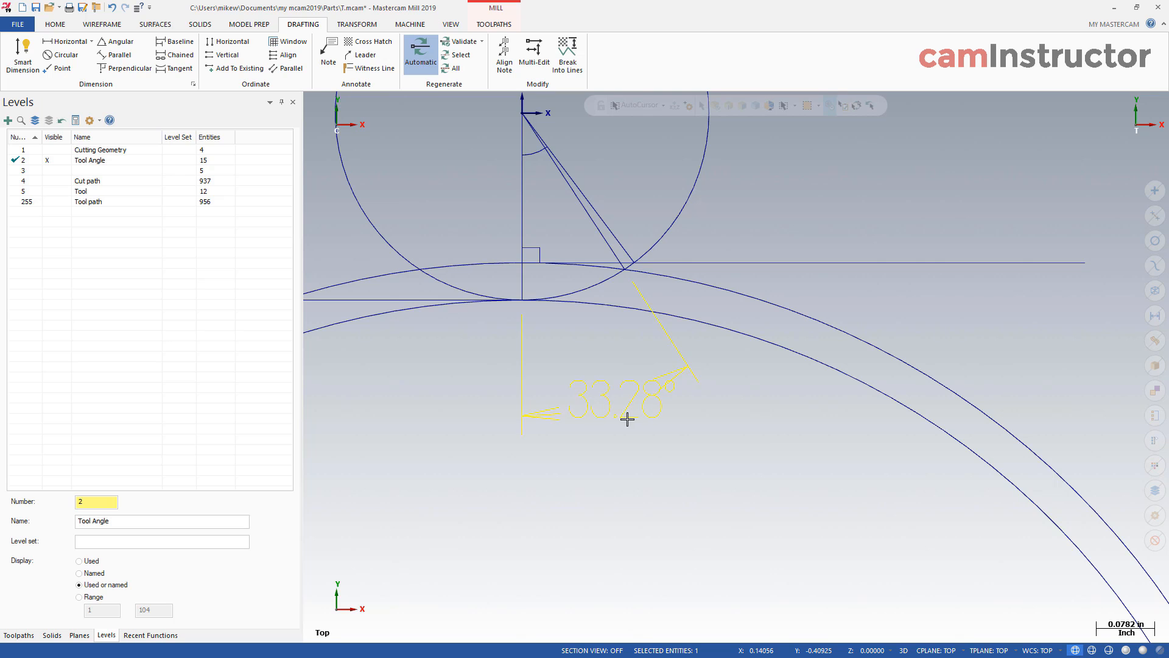
pyautogui.press('Delete')
pyautogui.scroll(-2, 608, 386)
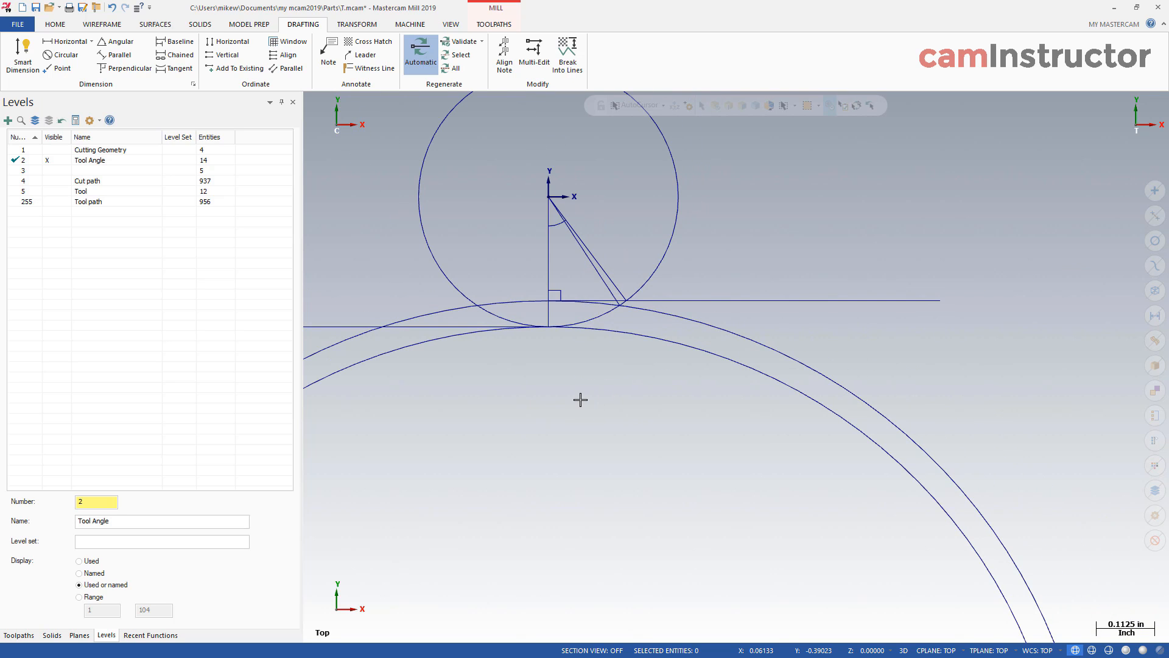
# Step: Draw a short vertical line from the tool circle's intersection with the right-hand horizontal line down to the 2.1 in circle, using Divide to trim it
pyautogui.scroll(2, 594, 350)
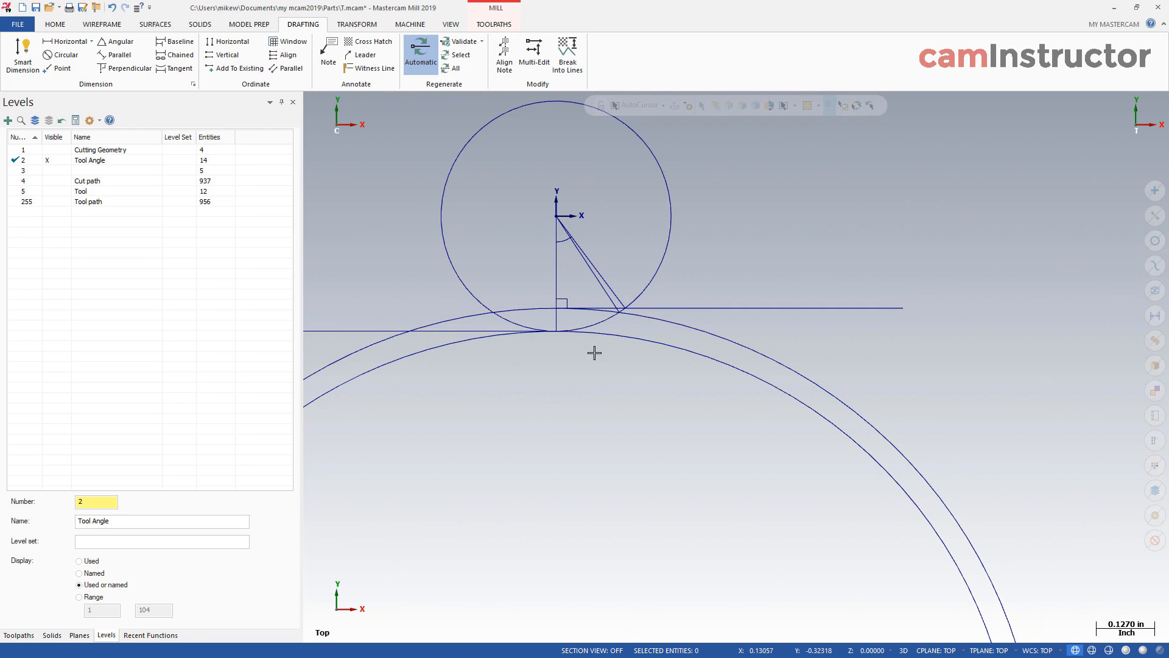
pyautogui.scroll(3, 595, 340)
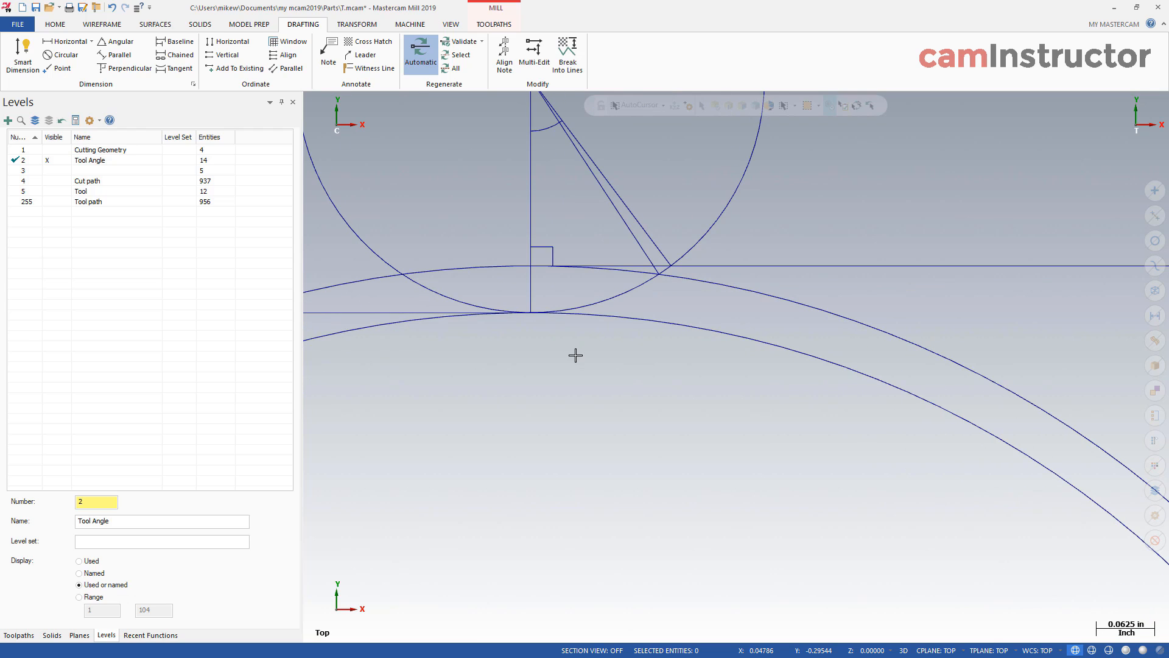
pyautogui.scroll(4, 673, 266)
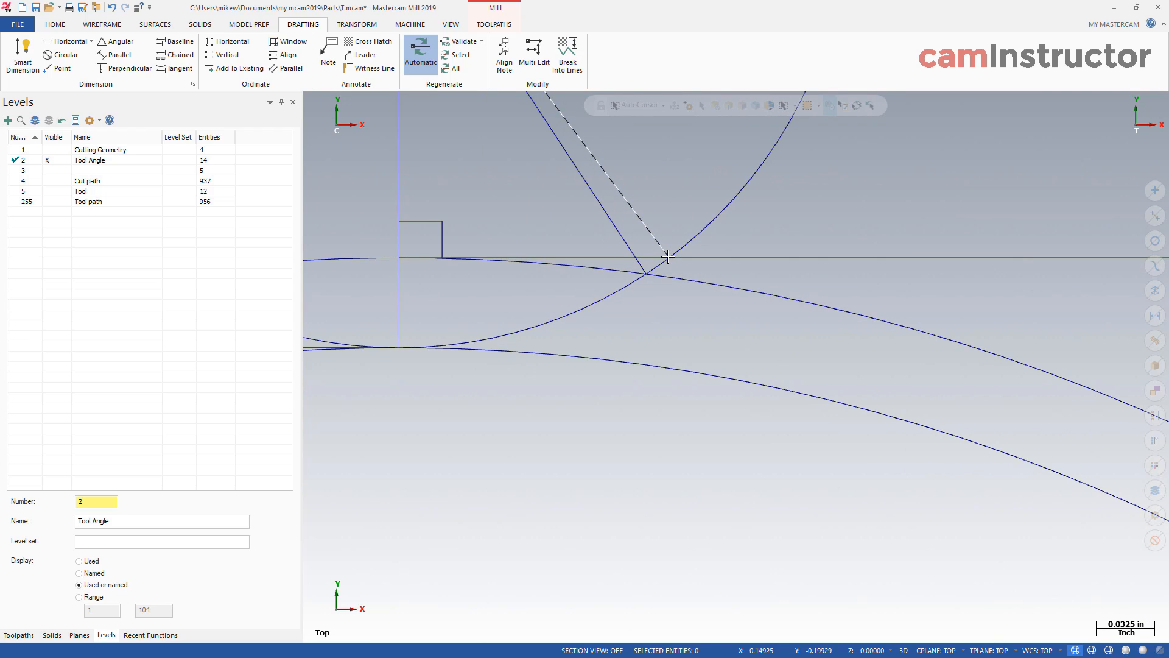
pyautogui.scroll(1, 707, 271)
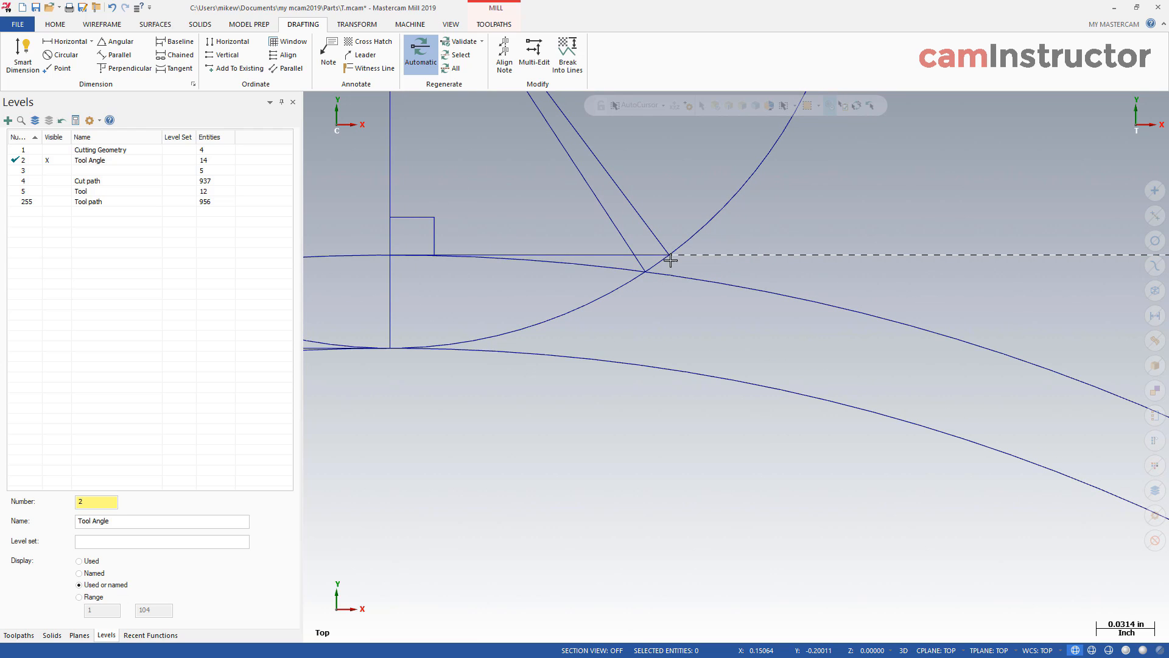
pyautogui.click(92, 25)
pyautogui.click(88, 54)
pyautogui.scroll(5, 684, 271)
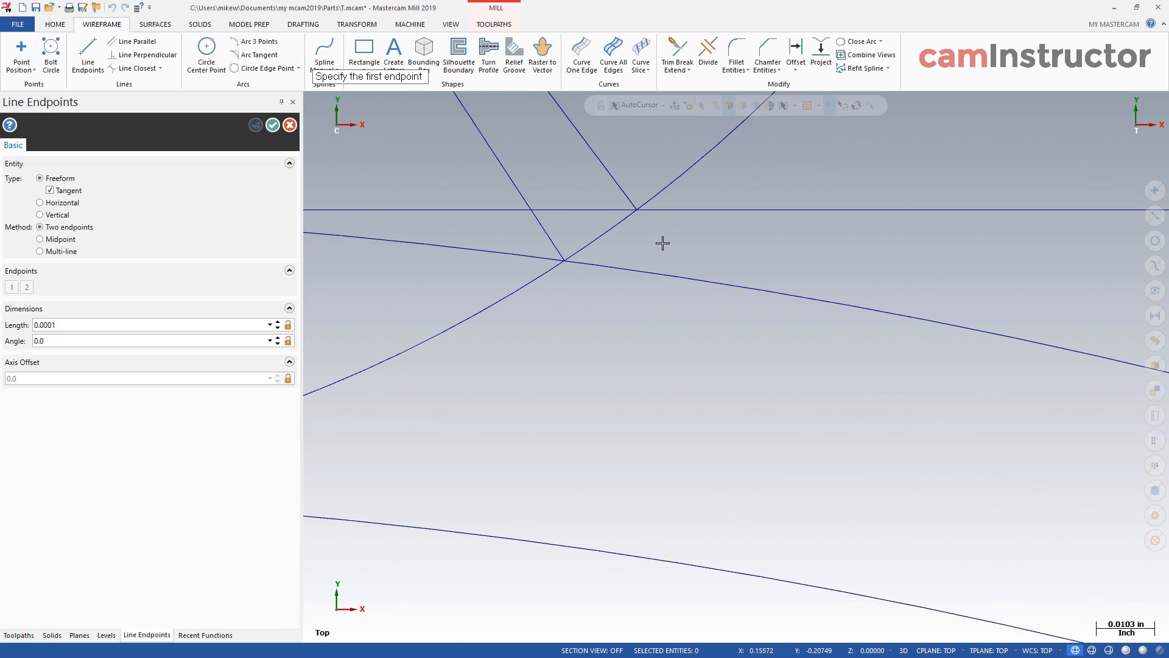
pyautogui.click(636, 211)
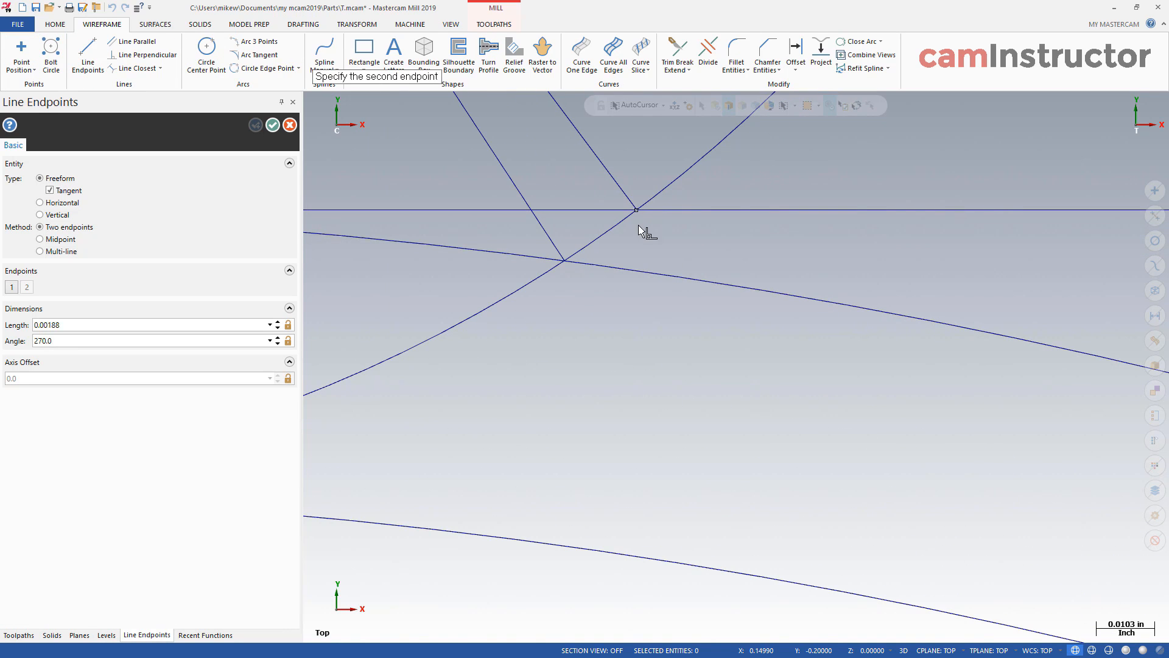
pyautogui.click(640, 273)
pyautogui.click(708, 54)
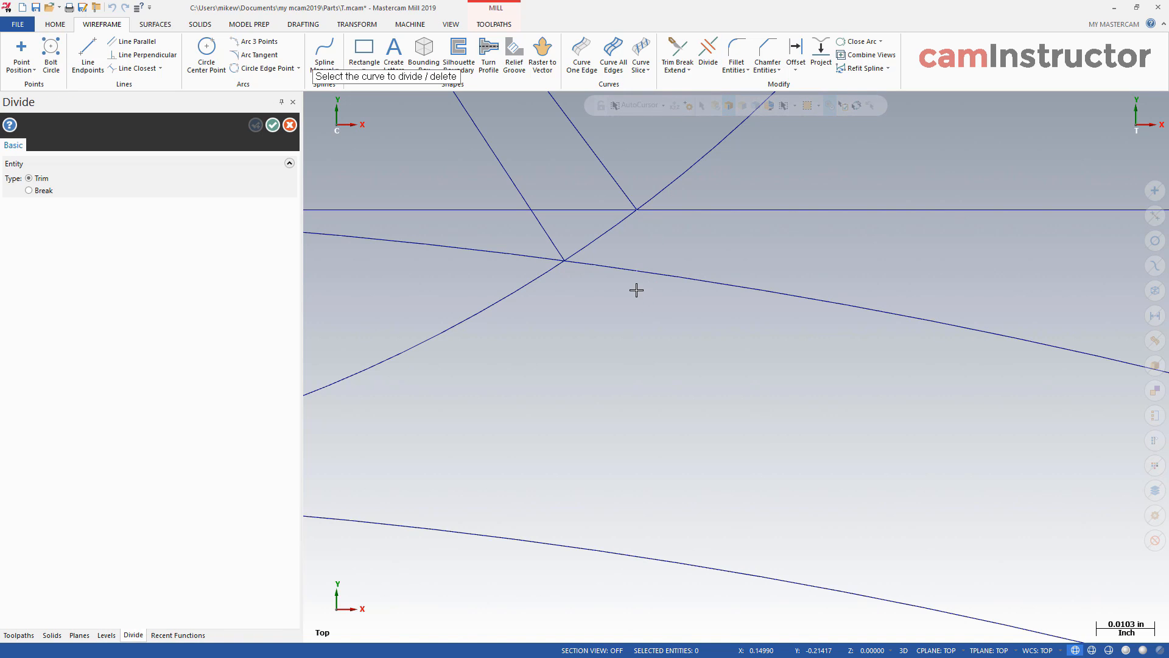
pyautogui.click(275, 126)
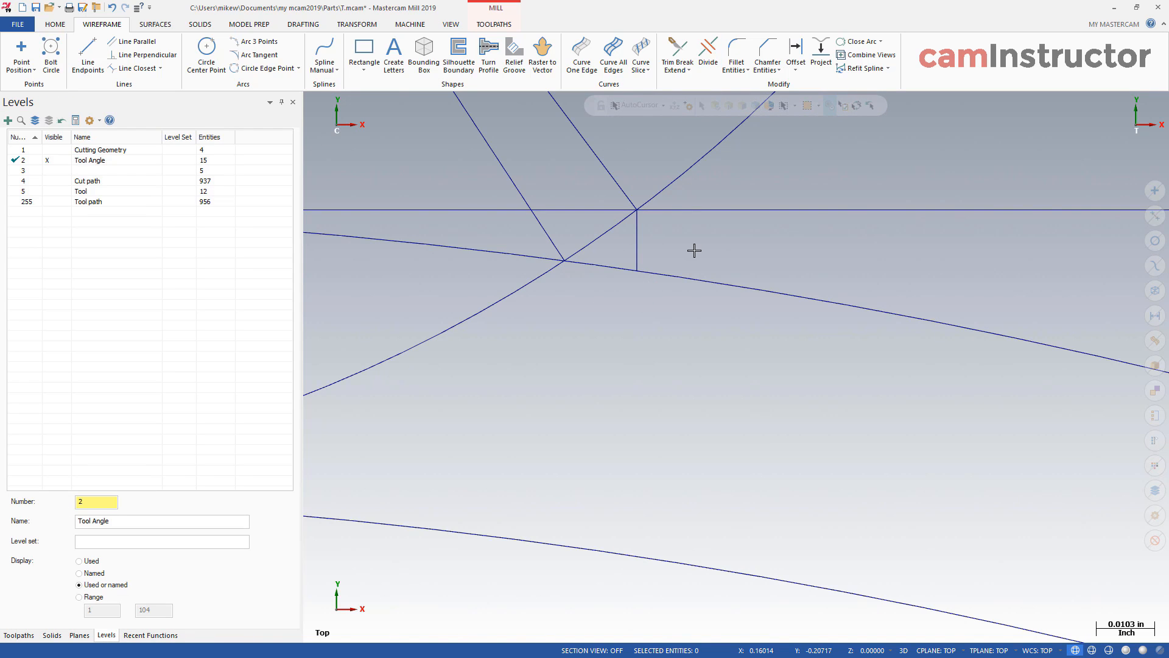
# Step: Analyze the short vertical line between the horizontal line and the 2.1 in circle to check its length
pyautogui.press('F4')
pyautogui.click(643, 246)
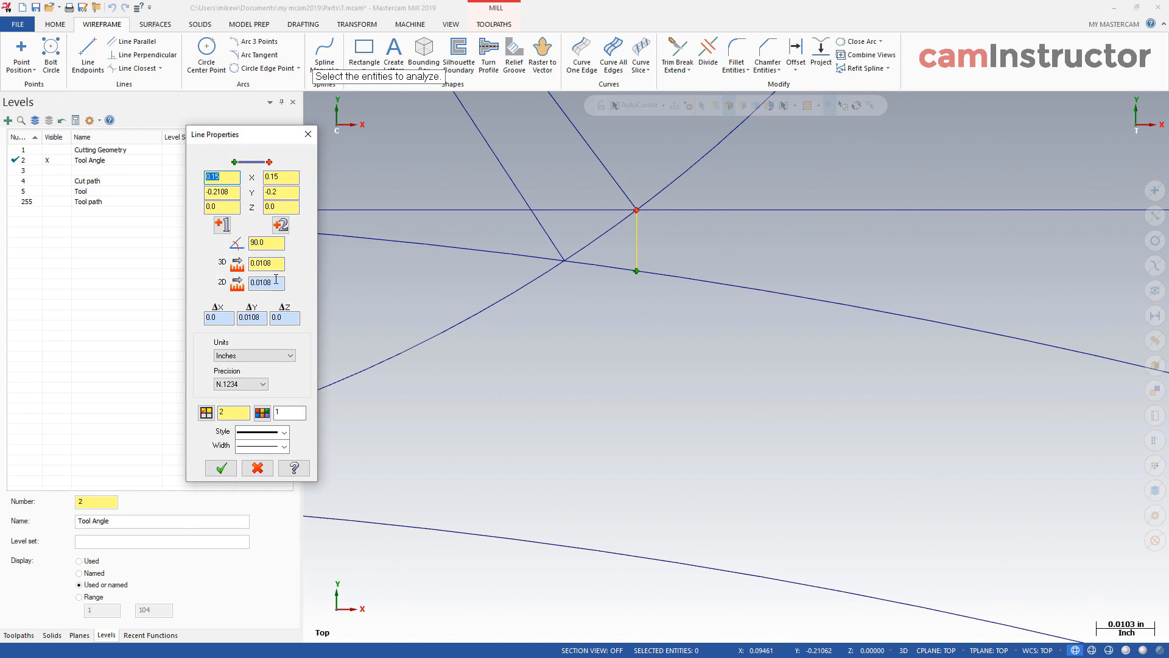
pyautogui.click(261, 318)
pyautogui.click(308, 134)
# Step: Delete the 2.1 in diameter circle
pyautogui.scroll(-4, 765, 335)
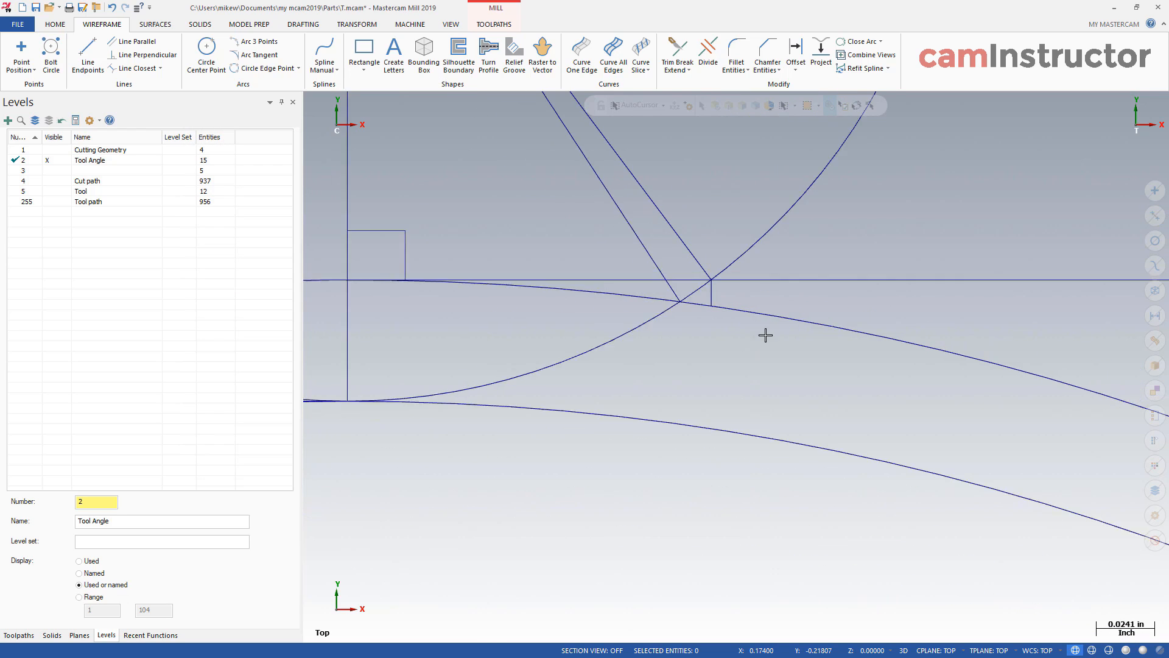
pyautogui.scroll(-2, 743, 321)
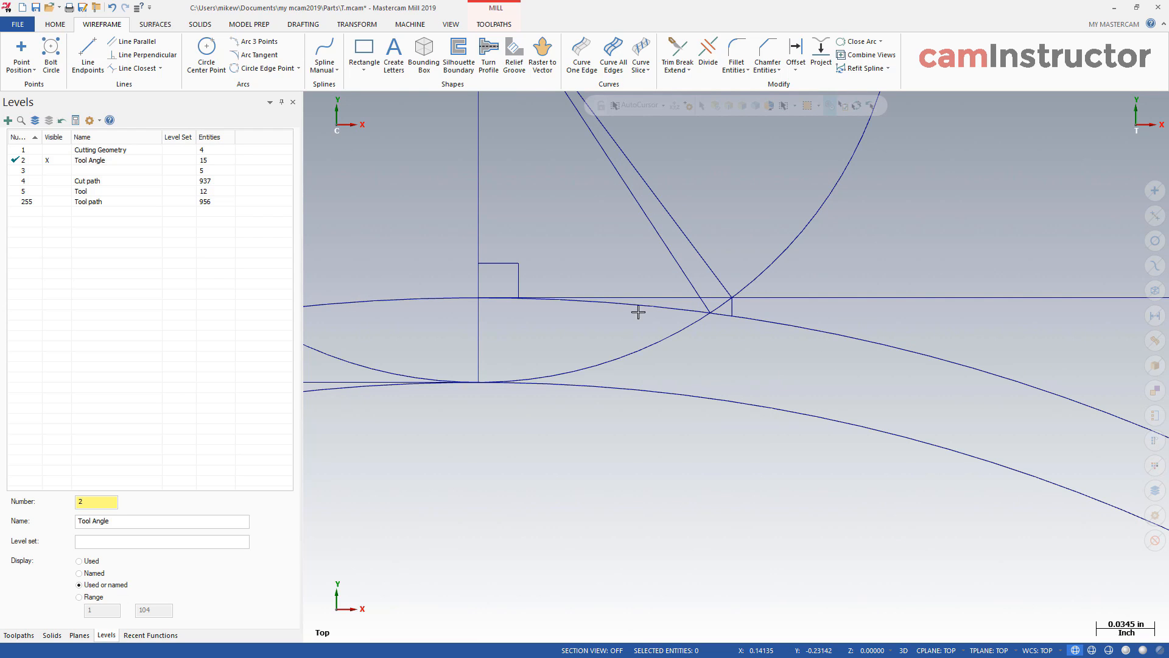
pyautogui.scroll(-3, 657, 256)
pyautogui.scroll(-5, 683, 210)
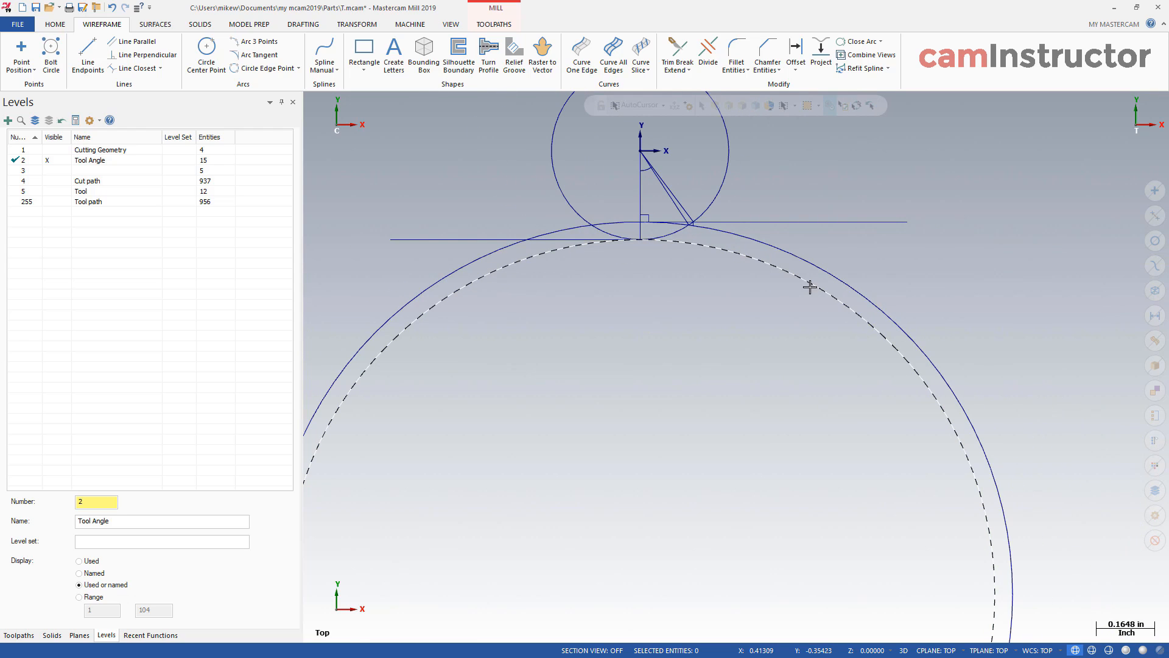
pyautogui.scroll(1, 697, 320)
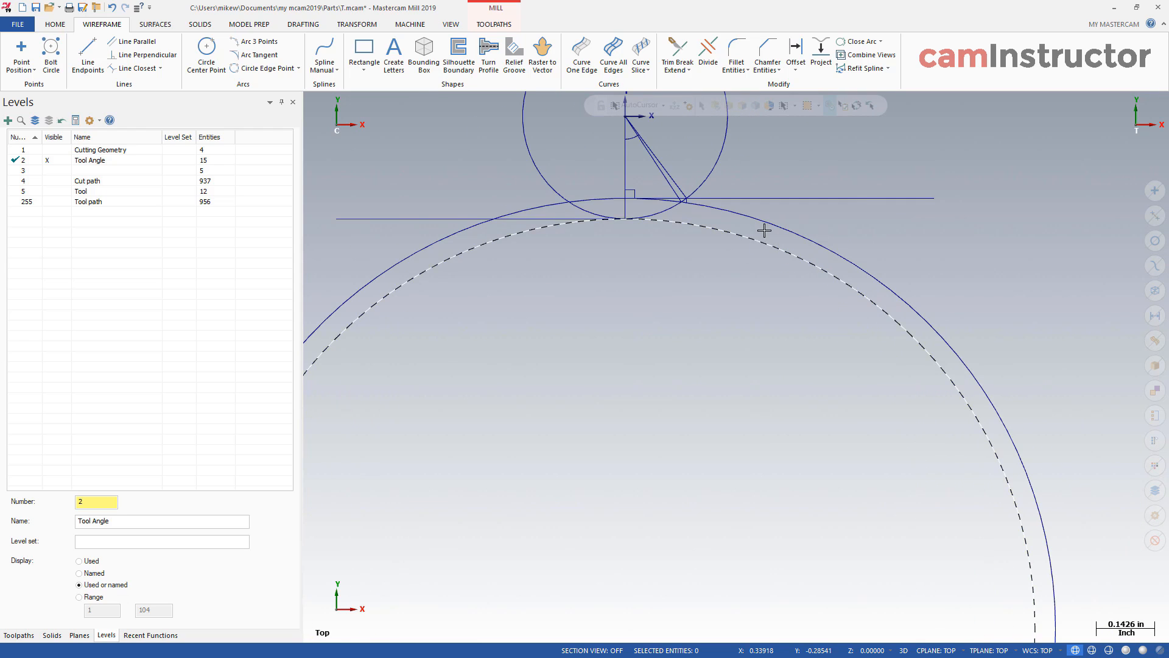
pyautogui.scroll(4, 676, 166)
pyautogui.click(664, 199)
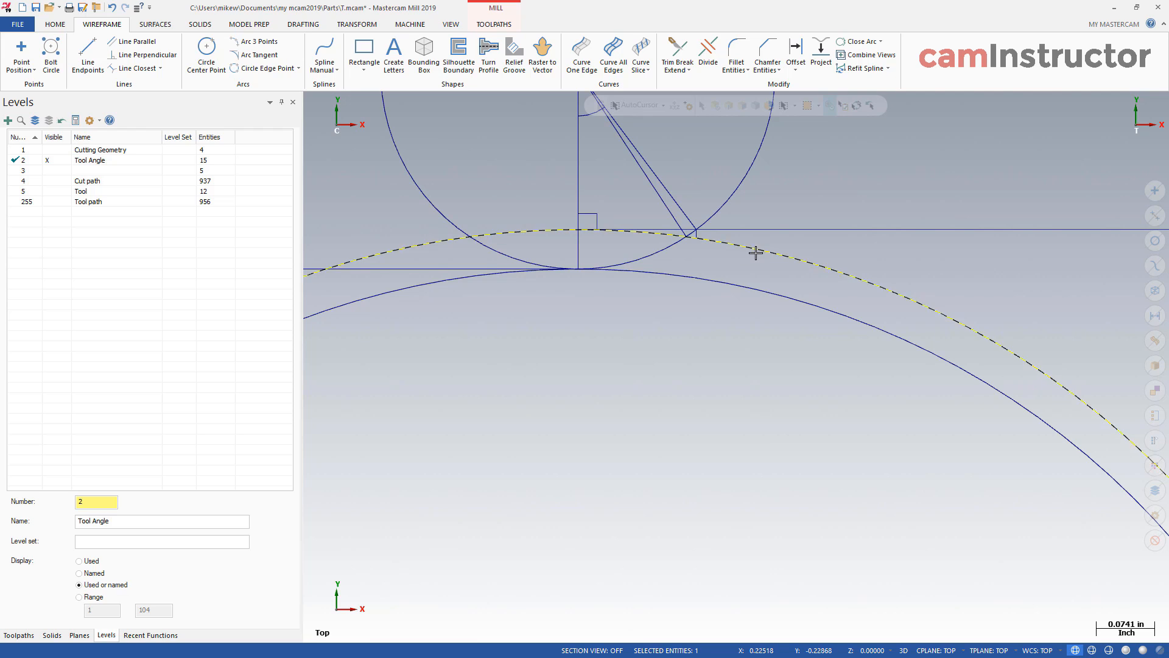
pyautogui.press('Delete')
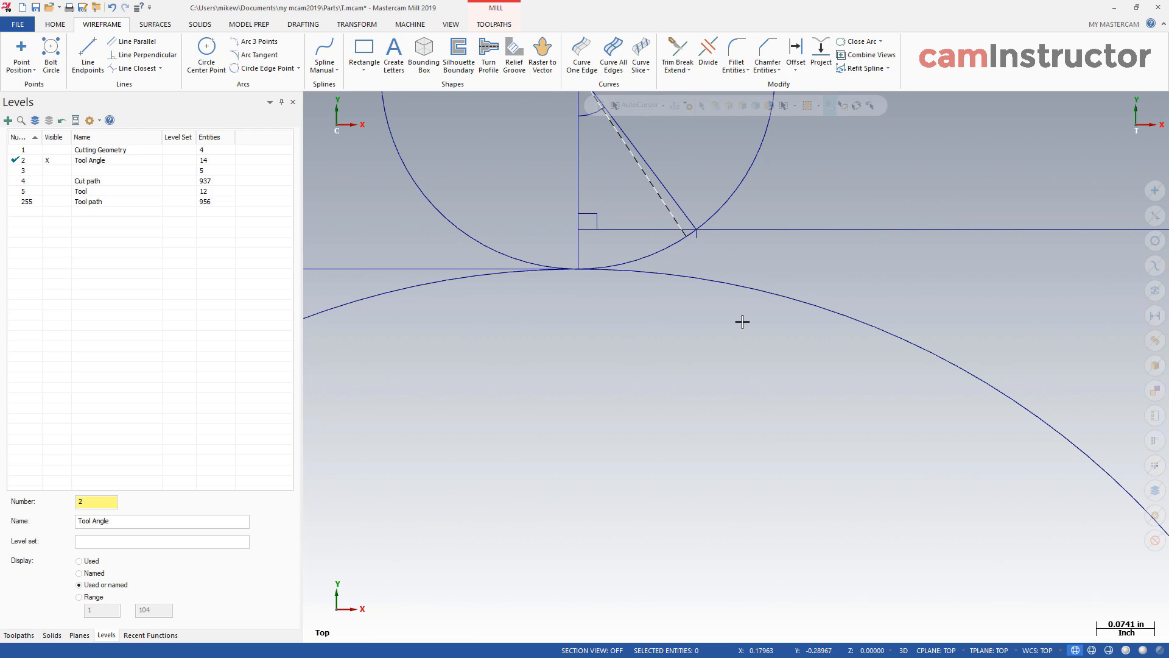
# Step: Try deleting the remaining large circle below the tool circle, and undo that deletion
pyautogui.scroll(2, 712, 268)
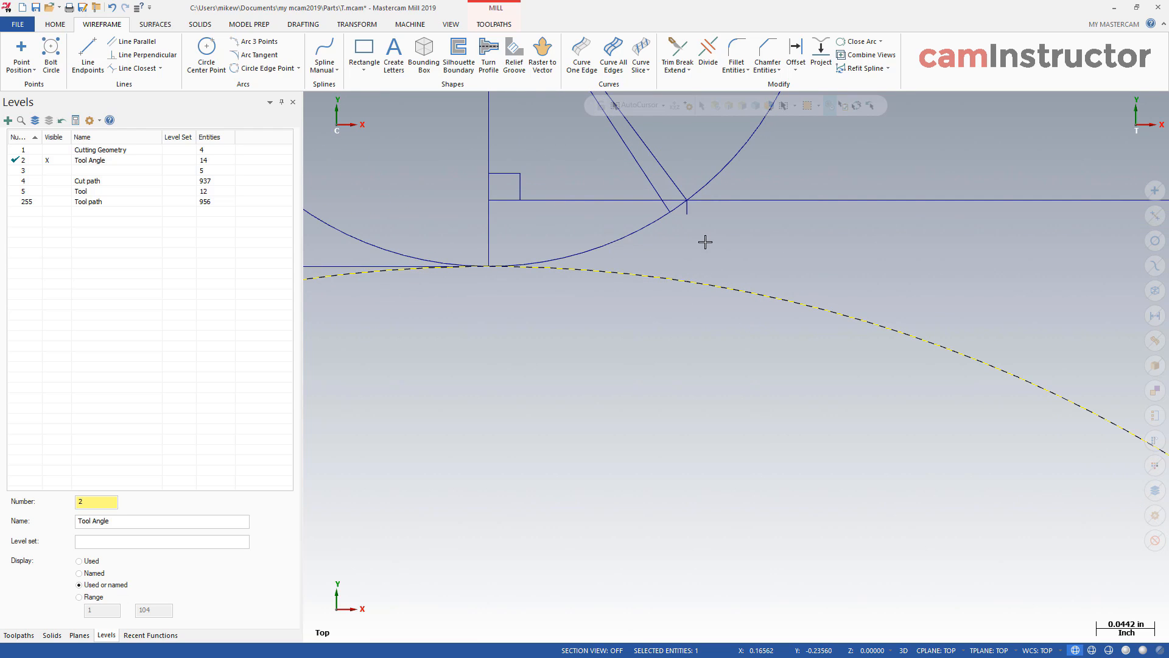
pyautogui.press('Delete')
pyautogui.scroll(-5, 725, 321)
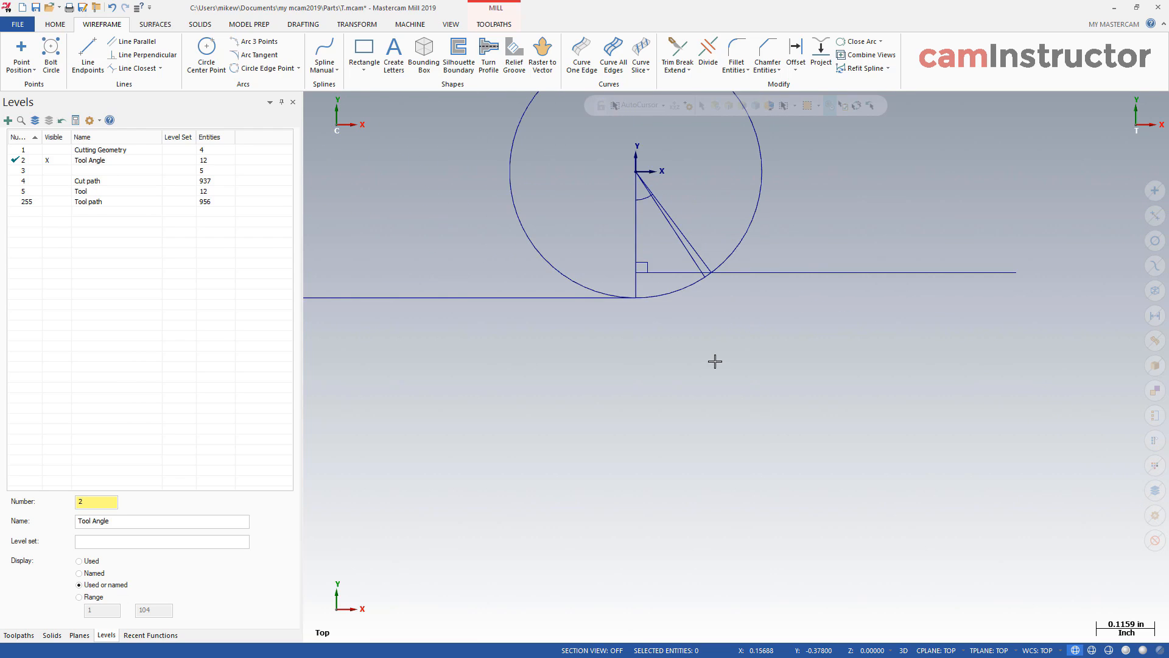
pyautogui.scroll(-2, 576, 394)
pyautogui.hotkey('ctrl', 'z')
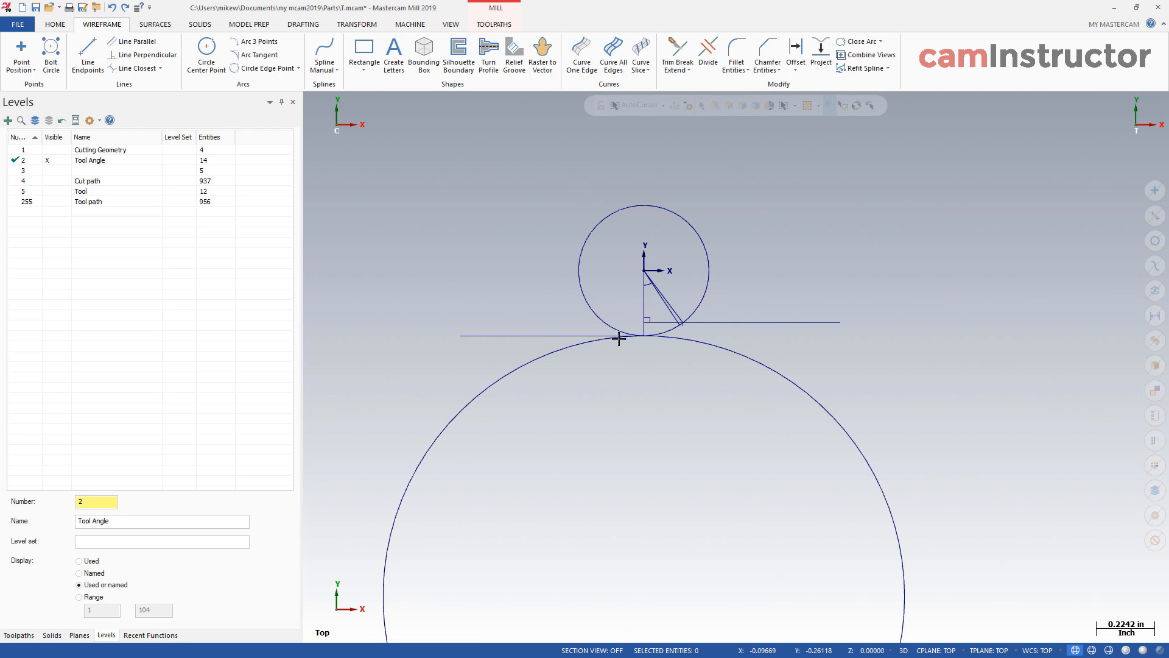
# Step: Mirror a copy of the large circle about the horizontal axis through the tool circle's lowest point, at an X offset of -0.25
pyautogui.scroll(-1, 587, 424)
pyautogui.scroll(1, 587, 425)
pyautogui.click(410, 24)
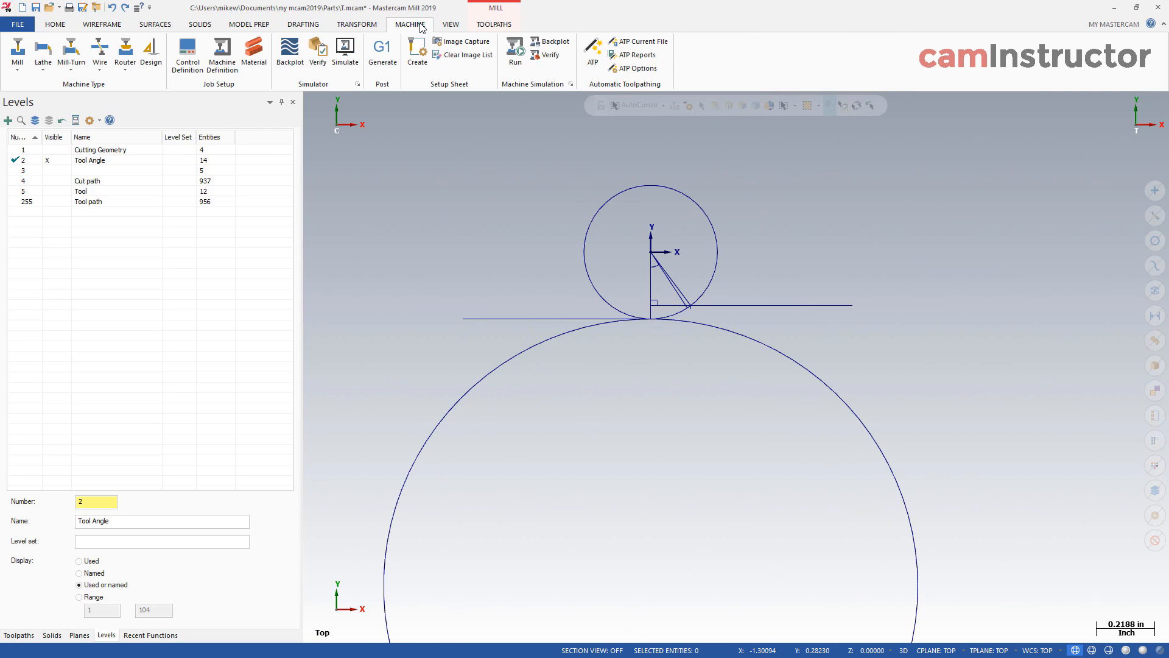
pyautogui.click(355, 25)
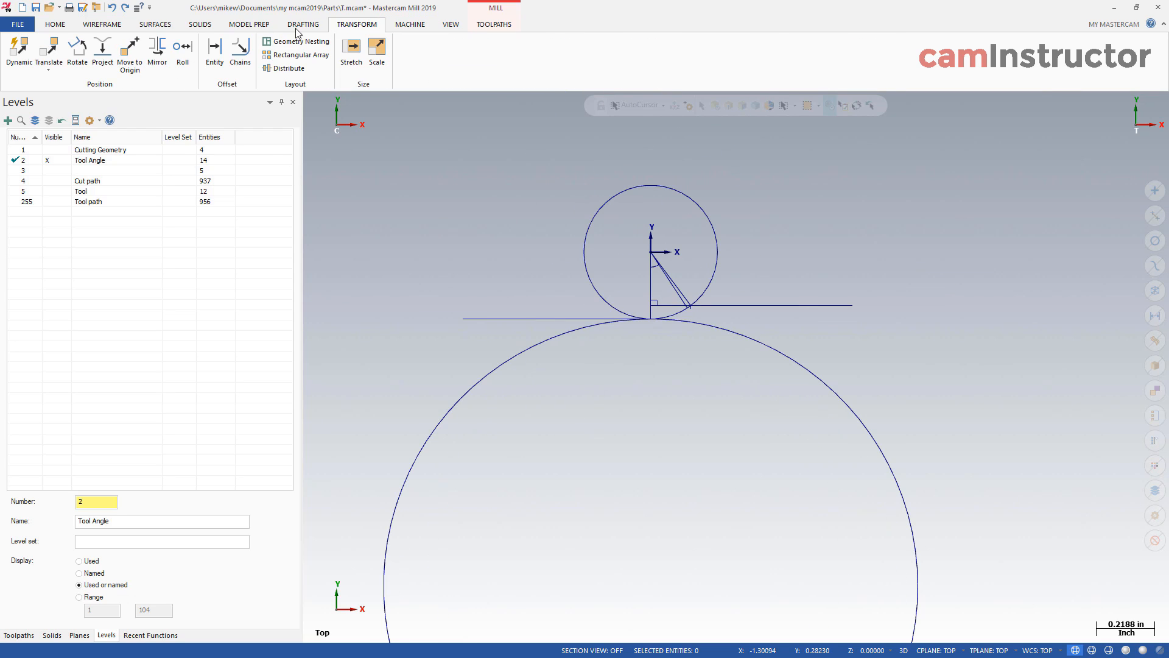
pyautogui.click(157, 53)
pyautogui.click(517, 355)
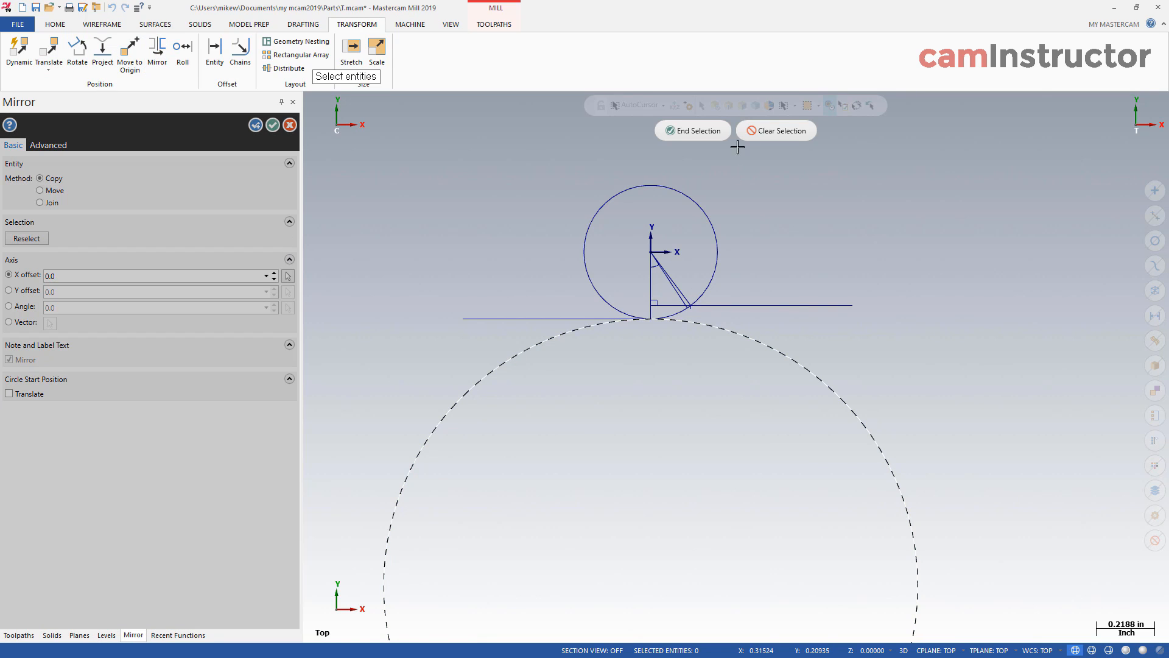
pyautogui.click(700, 131)
pyautogui.scroll(-1, 530, 340)
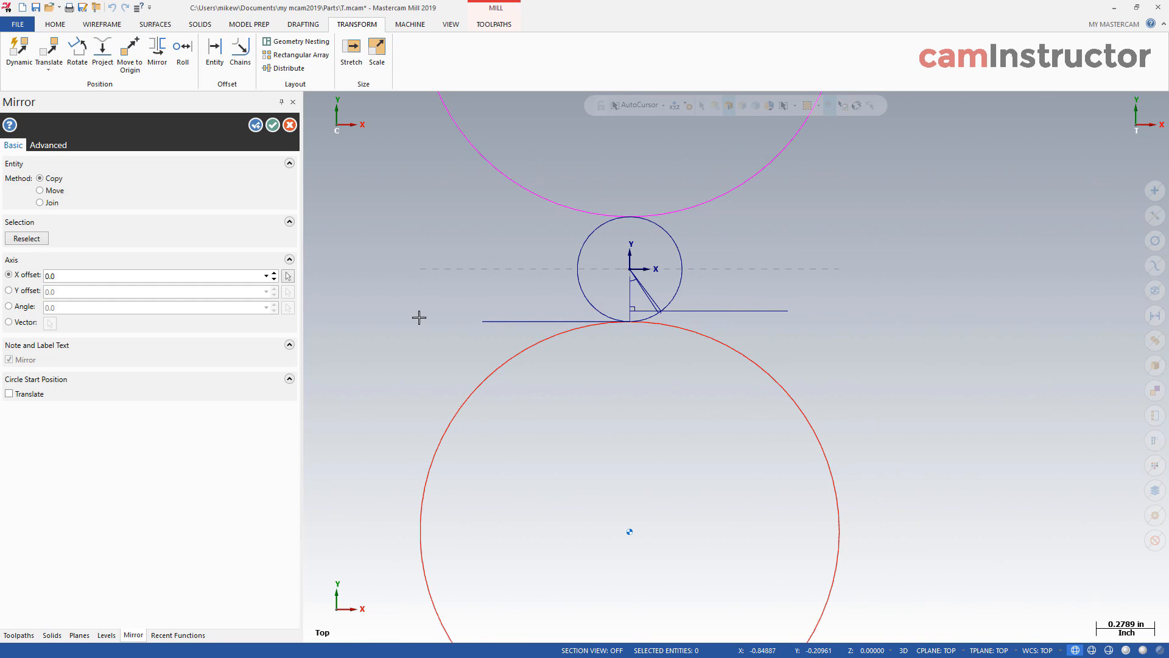
pyautogui.click(288, 276)
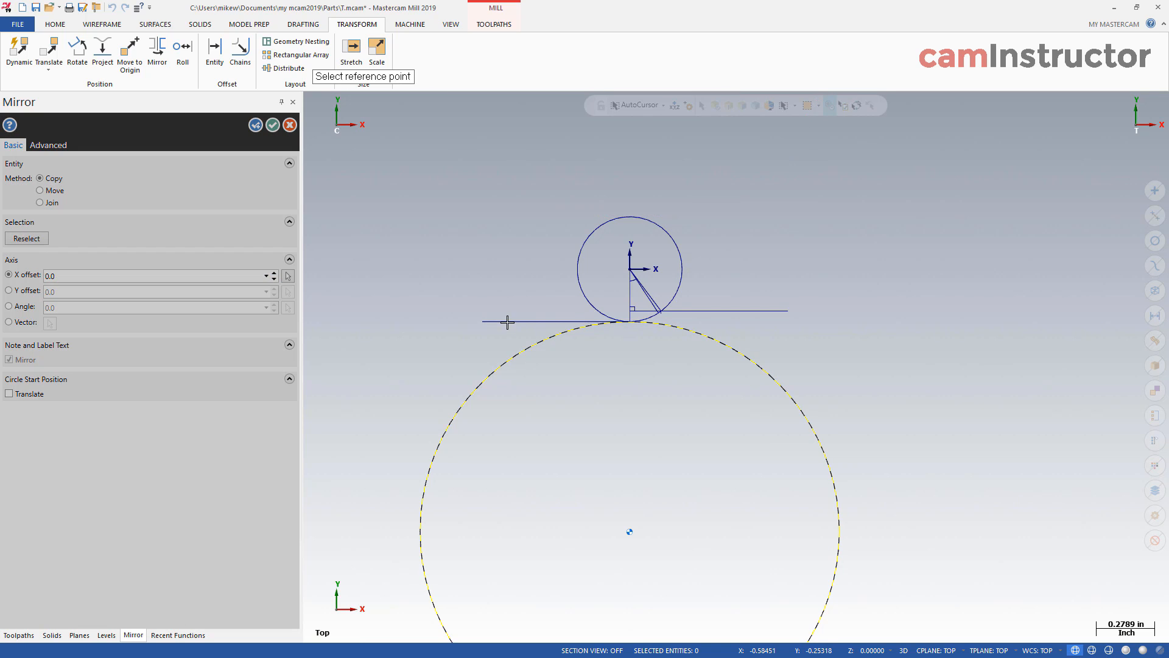
pyautogui.click(630, 321)
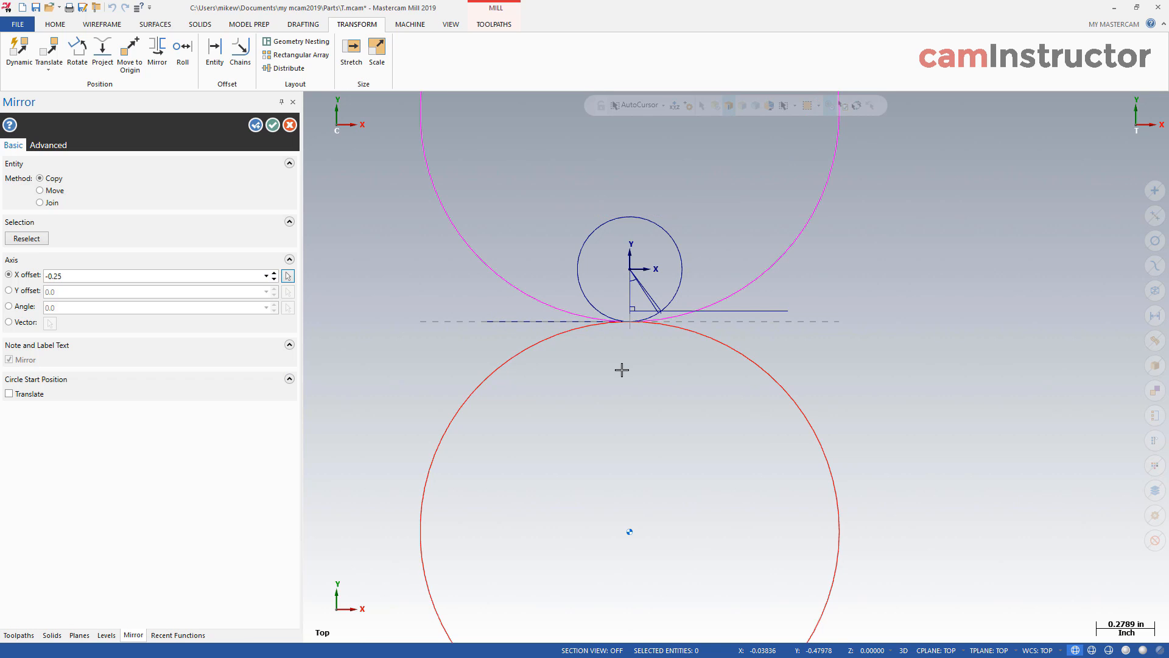
pyautogui.click(273, 124)
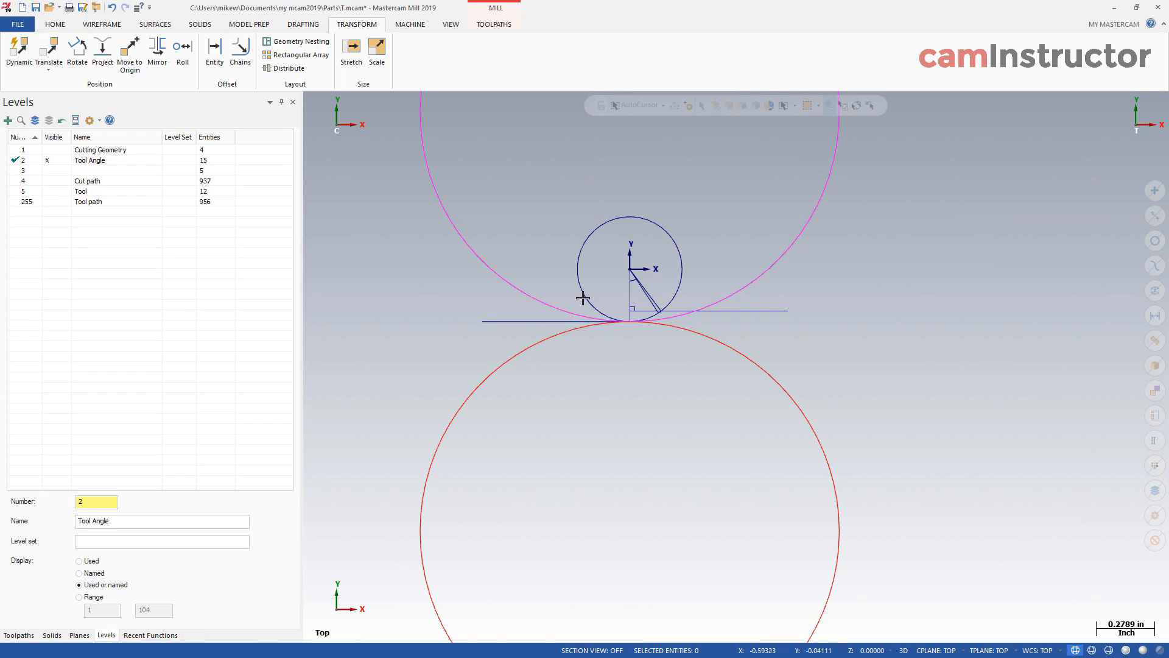
# Step: Draw a 1.9 in diameter circle concentric with the mirrored large circle
pyautogui.scroll(-2, 601, 295)
pyautogui.scroll(2, 599, 365)
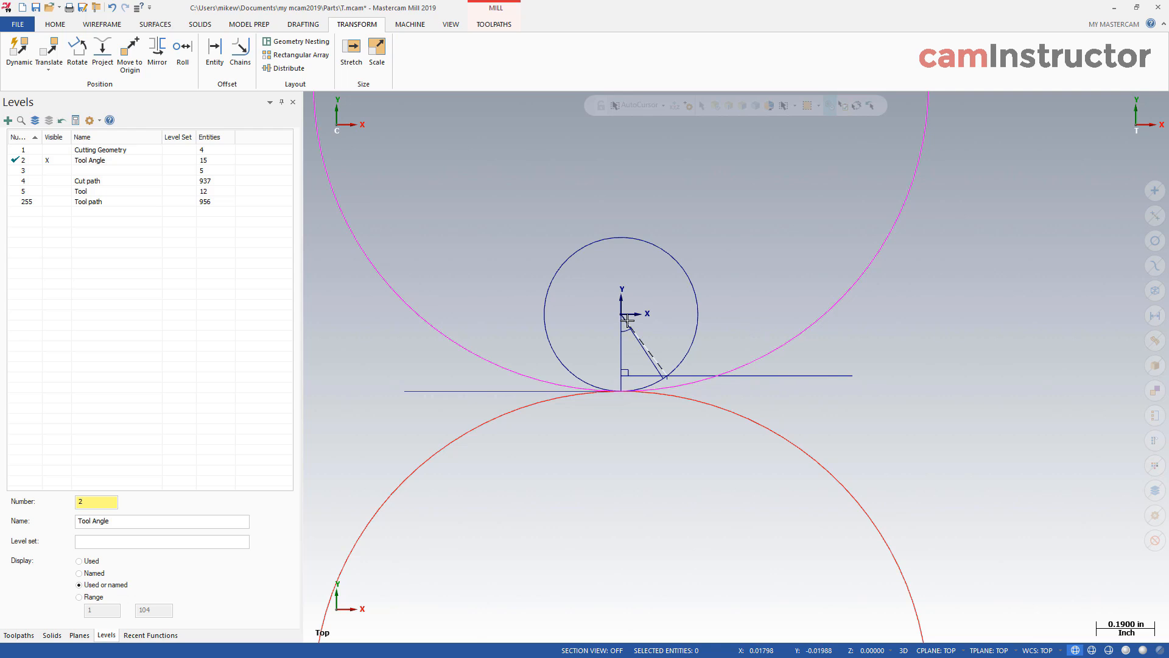
pyautogui.scroll(-2, 660, 465)
pyautogui.scroll(2, 661, 345)
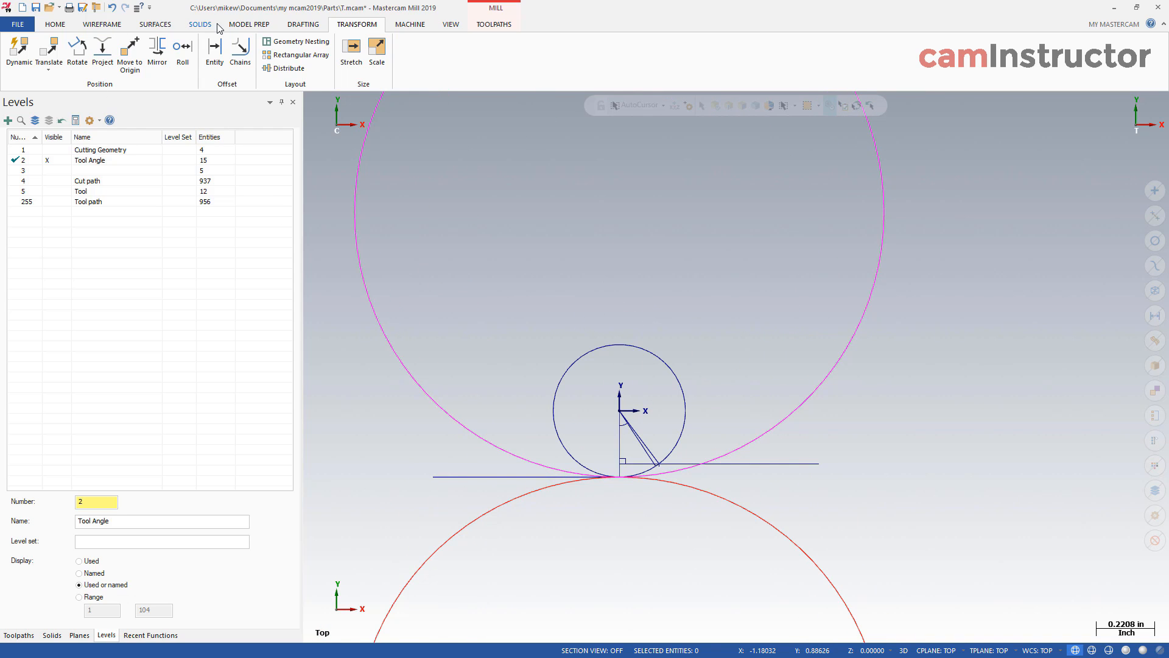
pyautogui.click(102, 24)
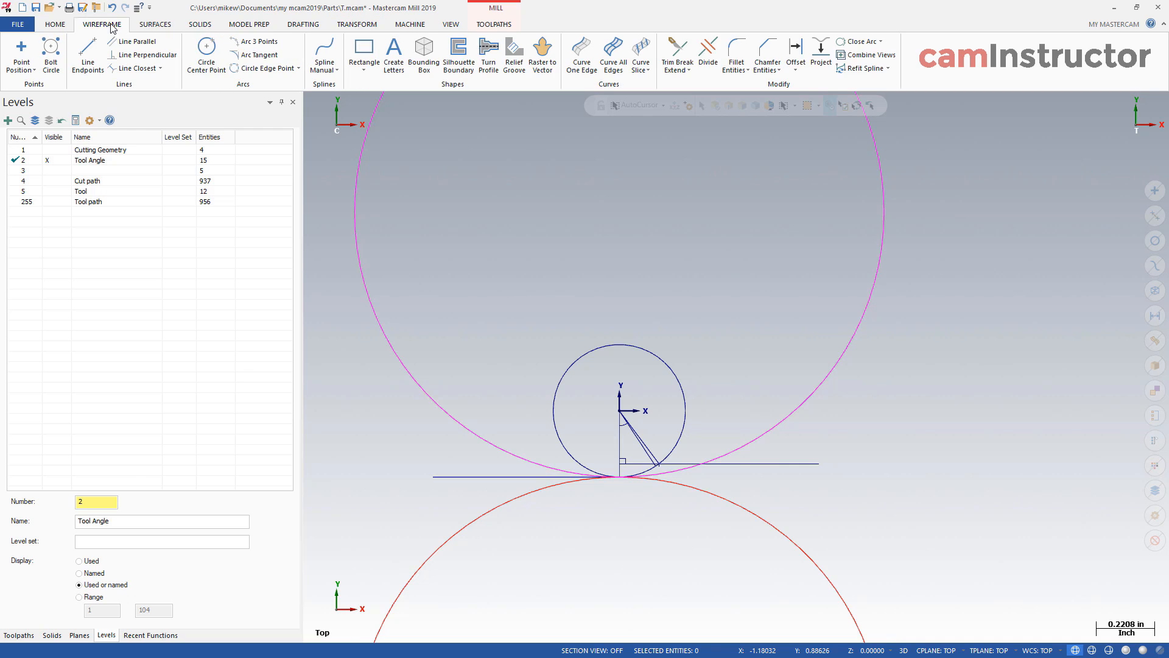
pyautogui.click(206, 55)
pyautogui.scroll(-1, 519, 381)
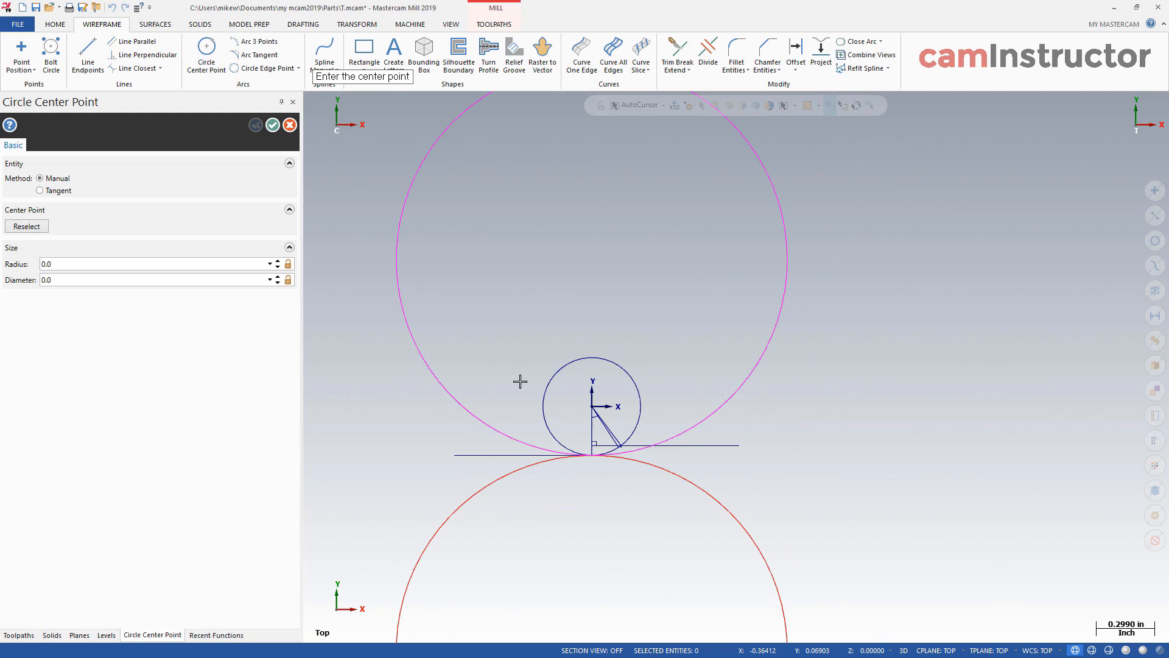
pyautogui.click(594, 263)
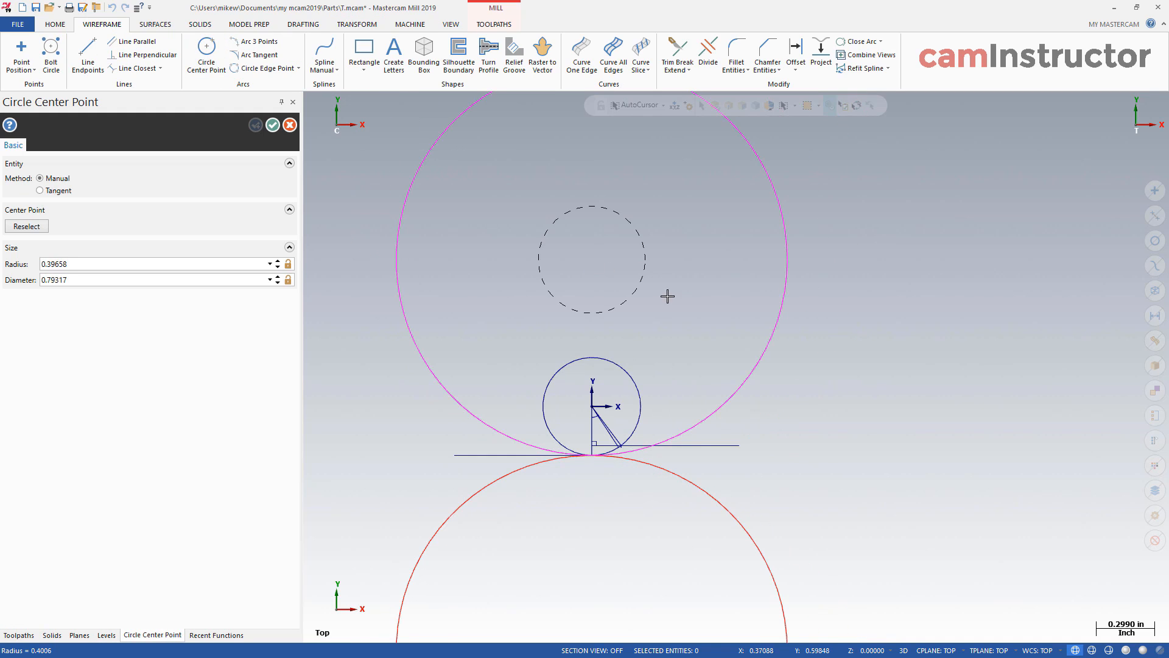
pyautogui.click(714, 376)
pyautogui.click(119, 279)
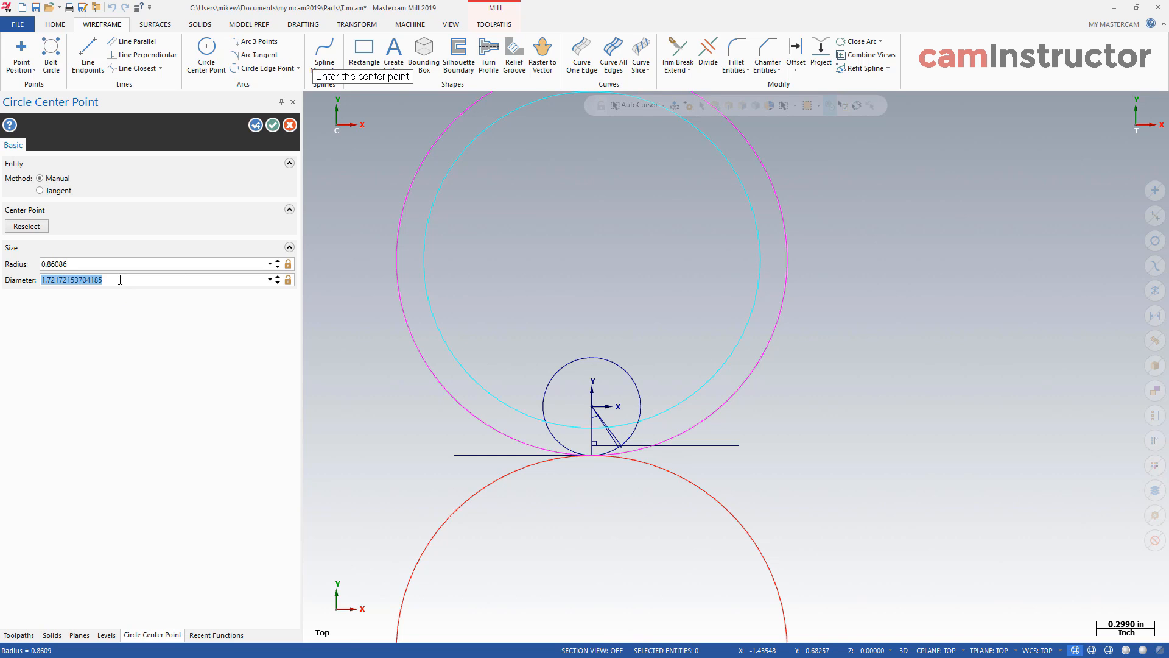
pyautogui.write('1.9')
pyautogui.press('Tab')
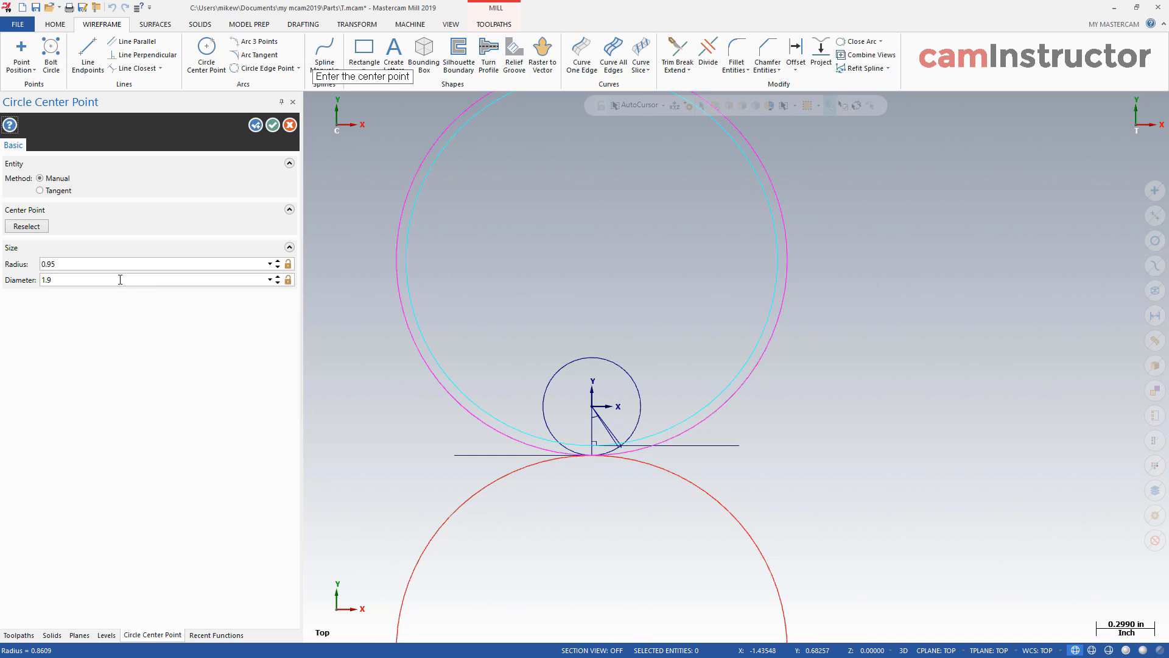
pyautogui.click(273, 125)
pyautogui.scroll(3, 517, 509)
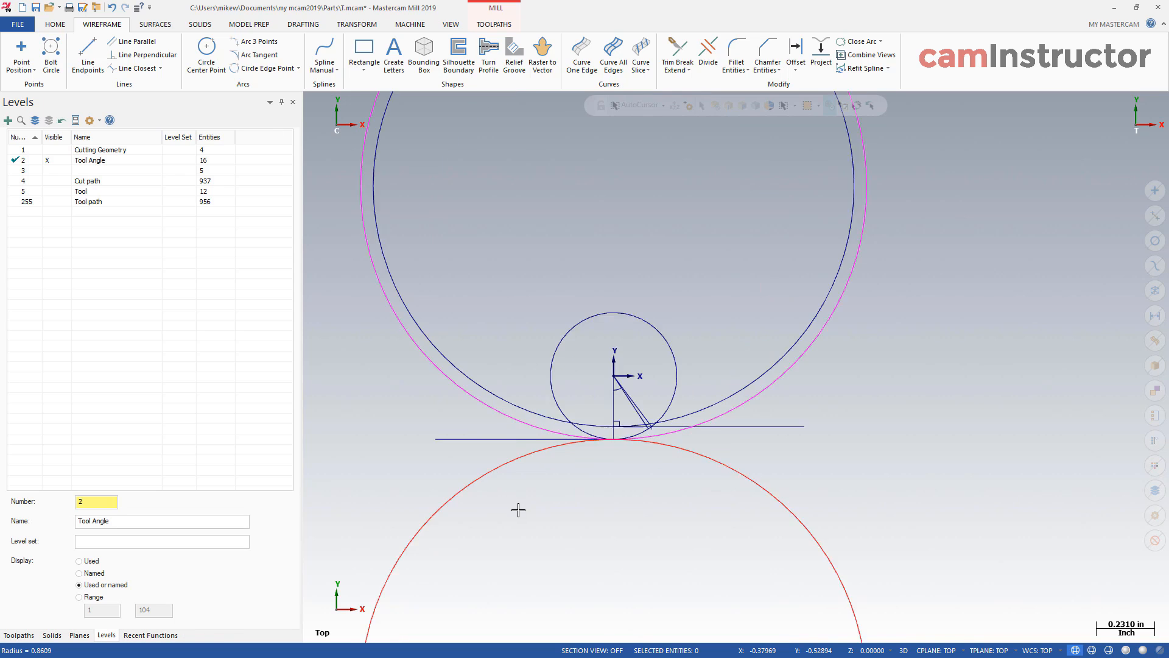
# Step: Clear the transform colours from the mirrored circle geometry
pyautogui.scroll(1, 722, 460)
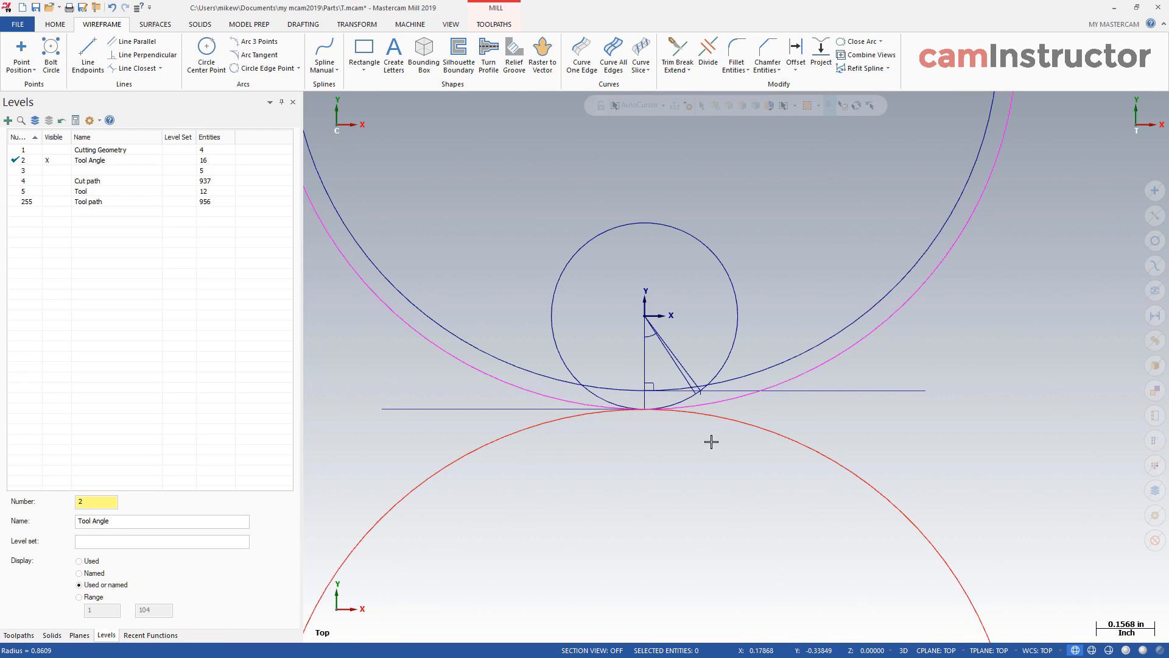
pyautogui.rightClick(886, 411)
pyautogui.click(922, 397)
# Step: Draw a line from the tool circle's centre to its right-hand intersection with the 1.9 in circle
pyautogui.scroll(10, 678, 418)
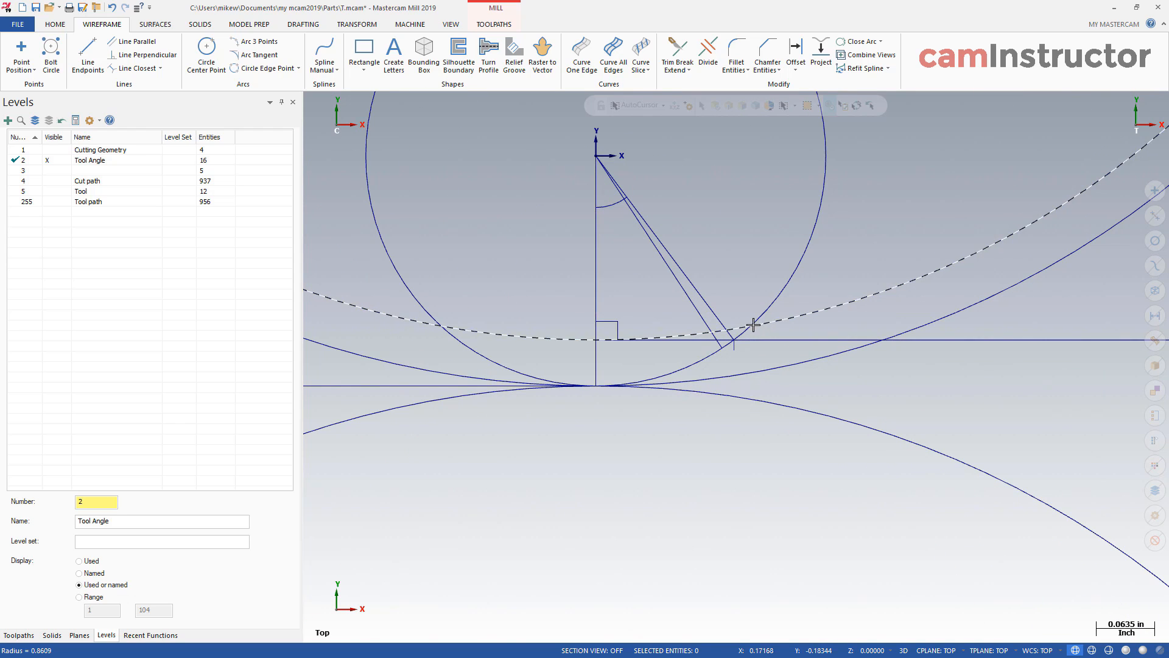
pyautogui.click(88, 53)
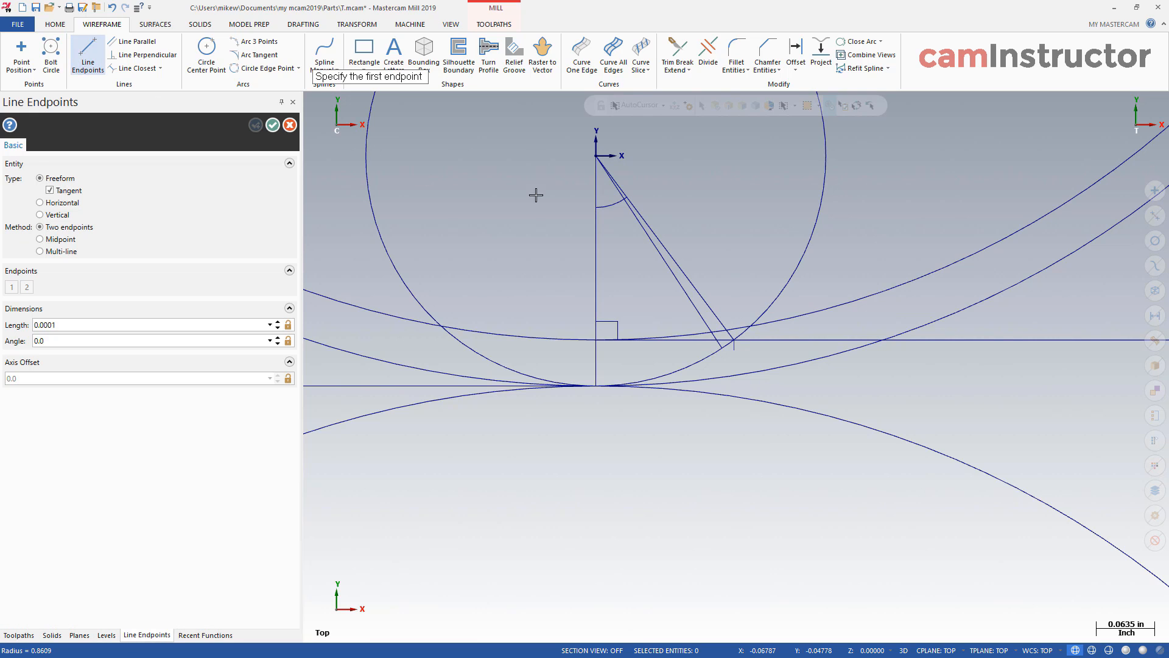
pyautogui.click(596, 156)
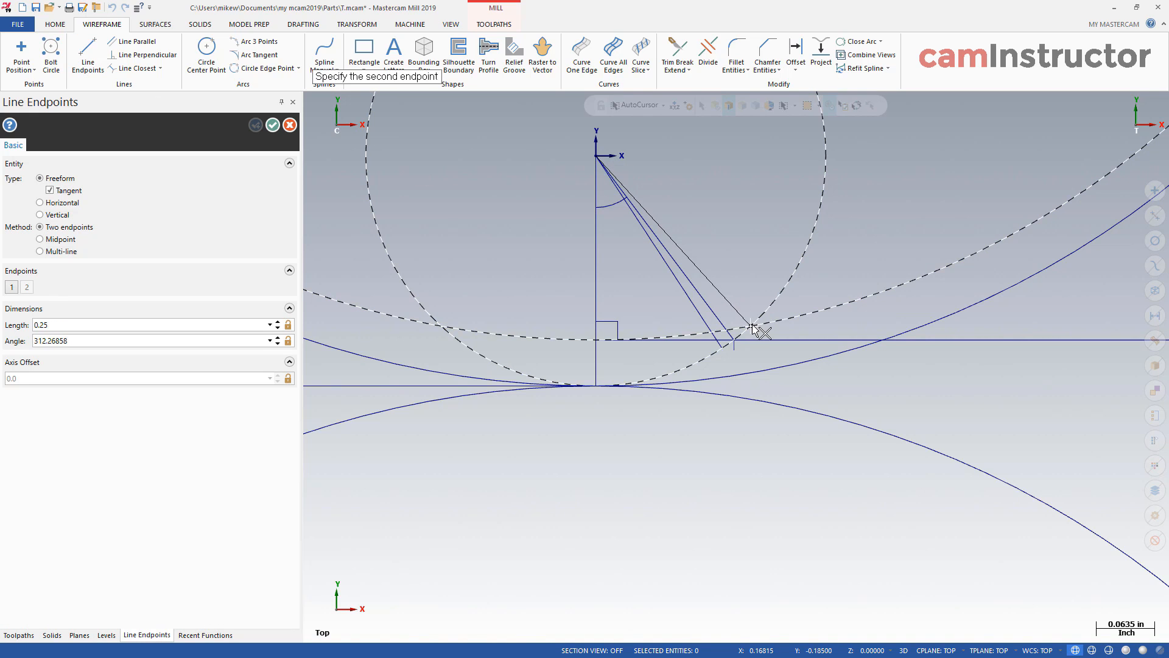
pyautogui.click(750, 322)
pyautogui.click(273, 124)
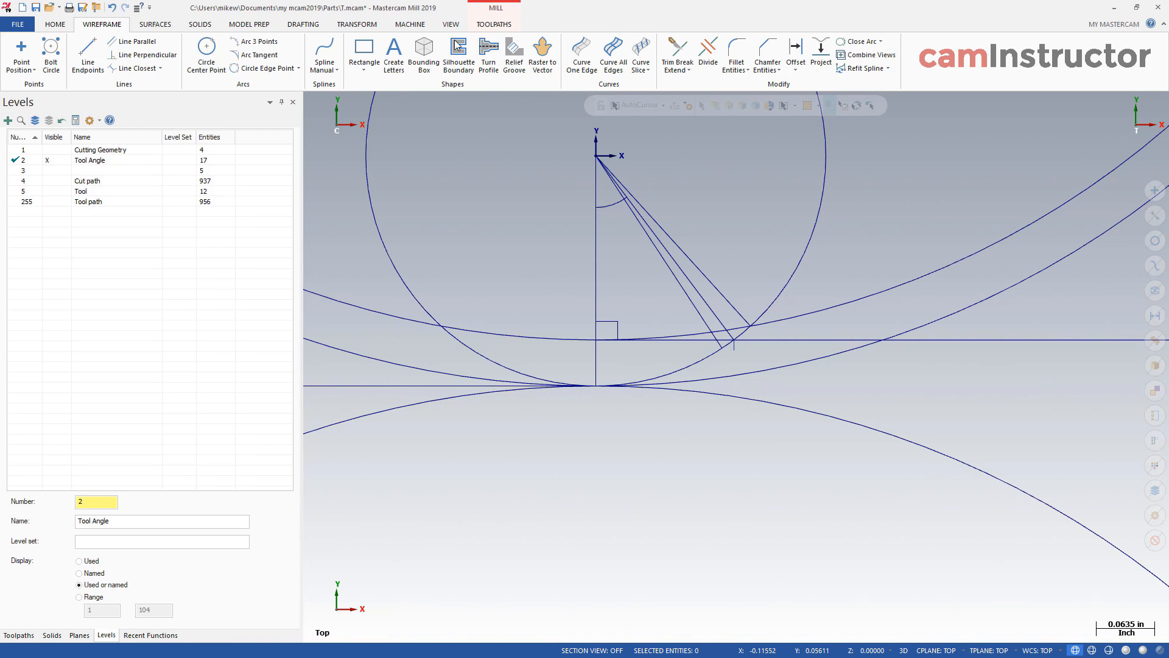
# Step: Add an angular dimension between the vertical centre line and the new radial line, placing it below the tool circle
pyautogui.click(303, 23)
pyautogui.click(120, 42)
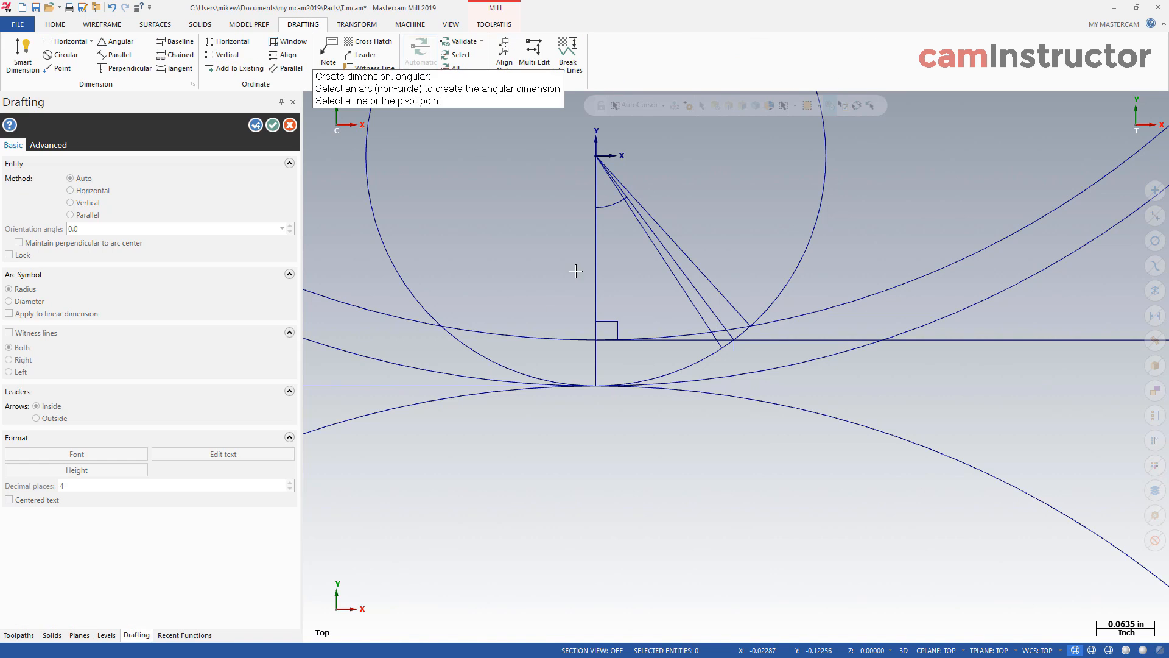
pyautogui.click(597, 277)
pyautogui.click(712, 292)
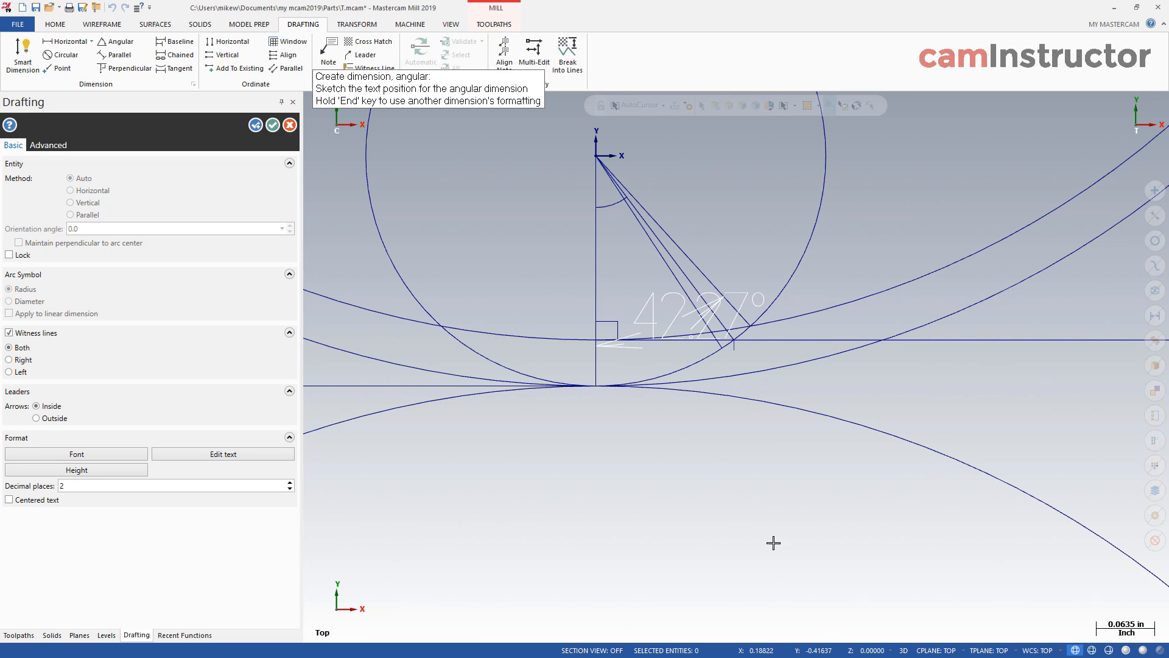
pyautogui.click(753, 490)
pyautogui.scroll(-1, 613, 347)
pyautogui.scroll(-1, 599, 324)
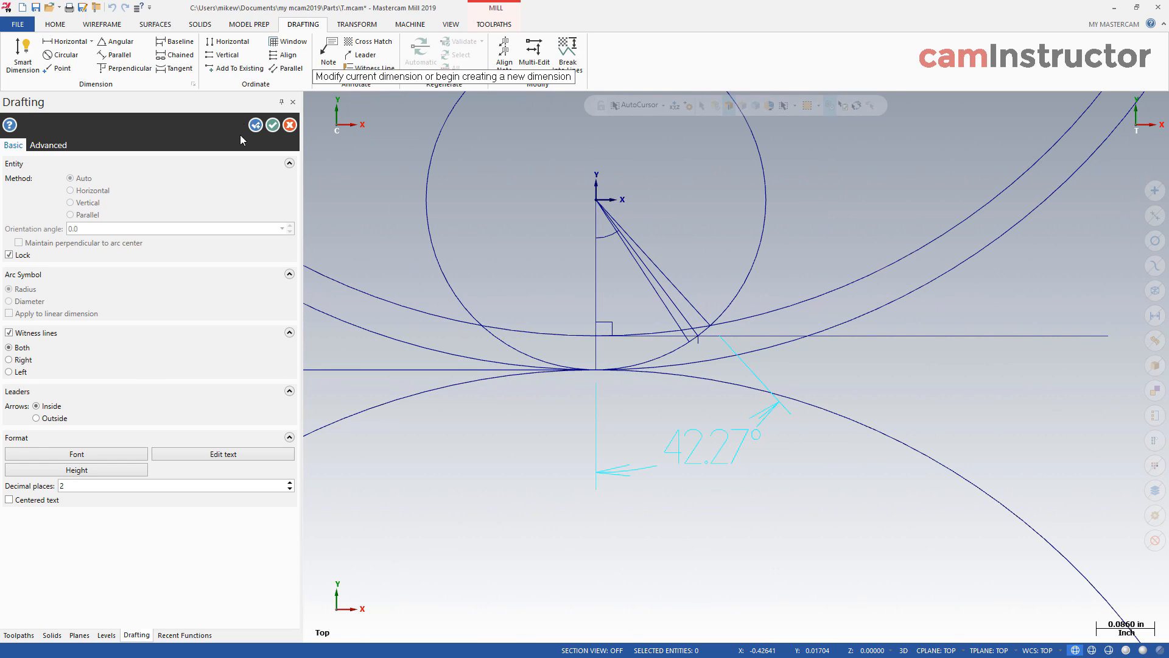
pyautogui.click(273, 125)
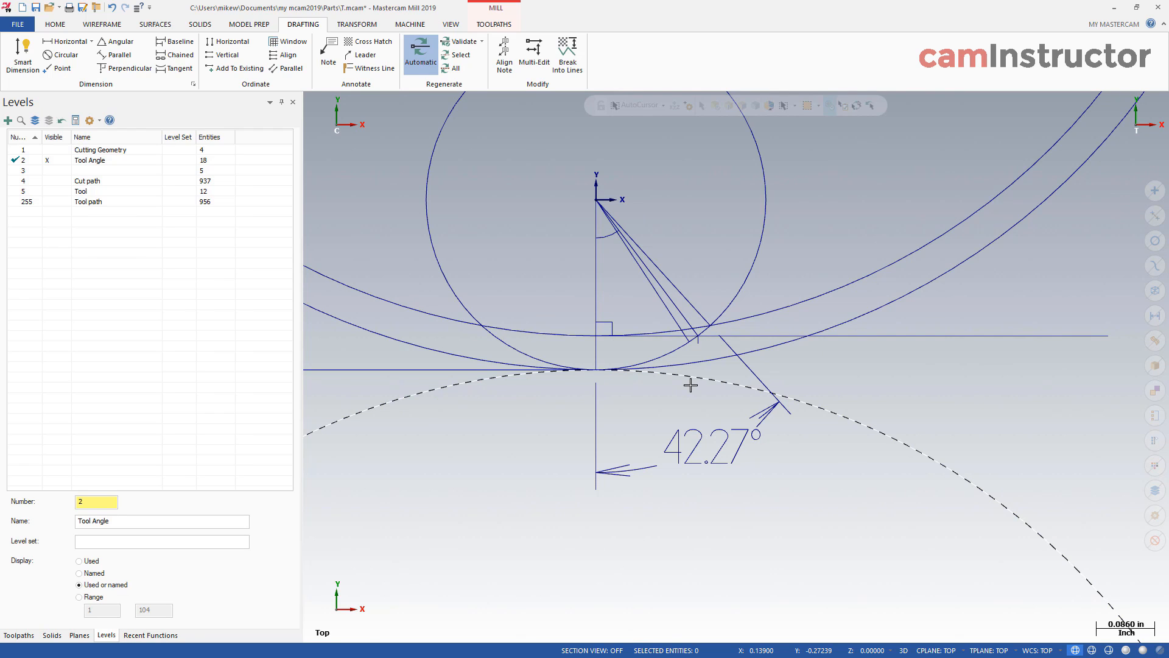
# Step: Draw a short vertical line downward from the intersection of the tool circle and the 1.9 in circle, past the horizontal line
pyautogui.scroll(-3, 645, 444)
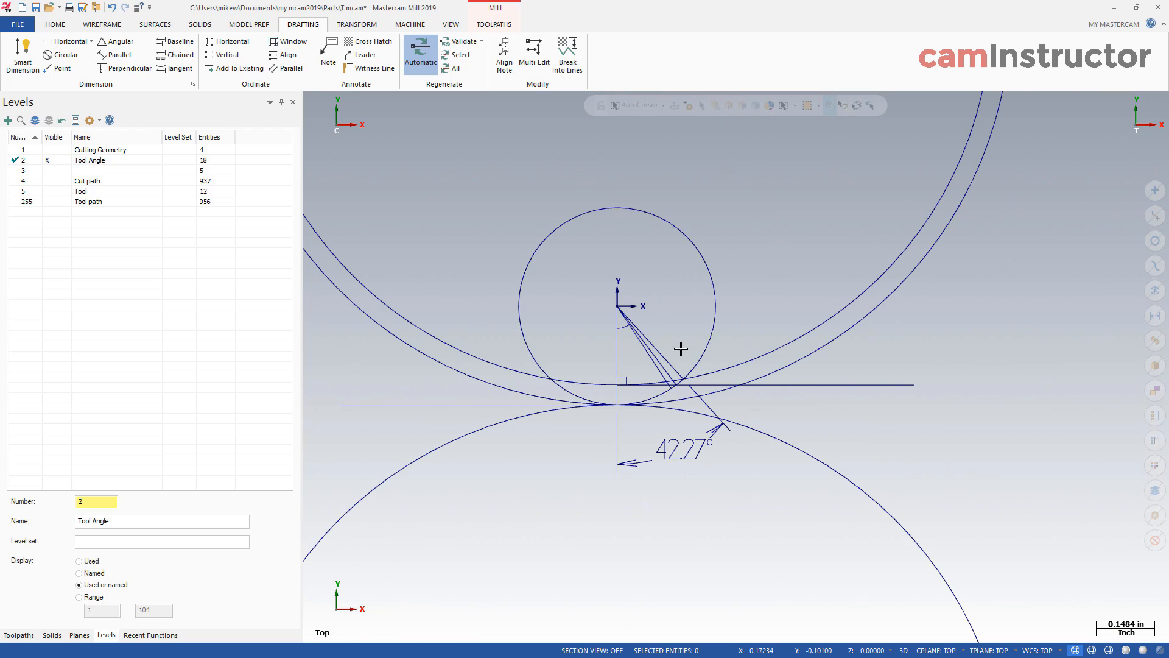
pyautogui.scroll(2, 619, 404)
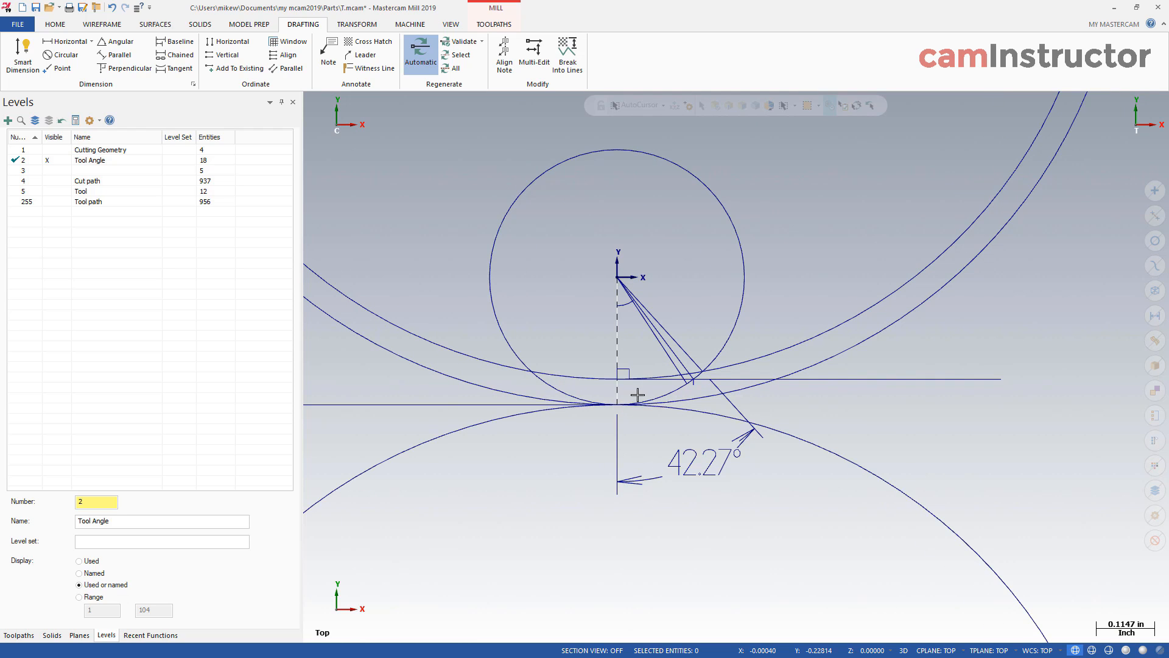
pyautogui.scroll(5, 700, 397)
pyautogui.click(101, 24)
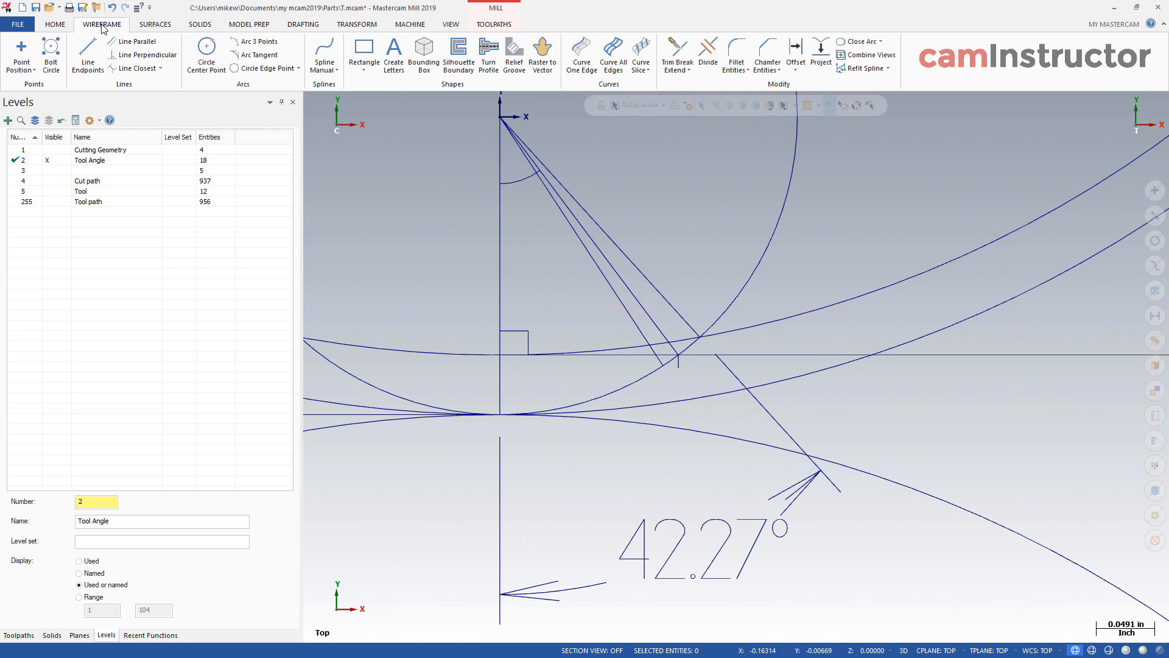
pyautogui.click(88, 51)
pyautogui.scroll(4, 700, 347)
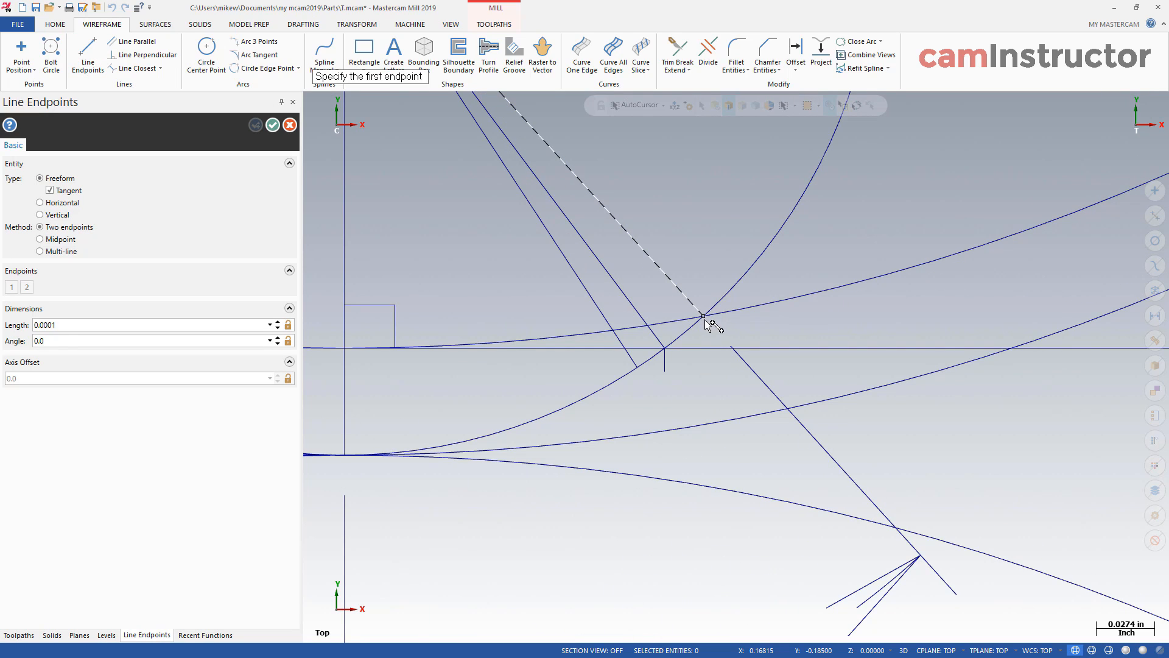
pyautogui.click(703, 315)
pyautogui.click(702, 366)
# Step: Trim off the part of the short vertical line that extends below the horizontal line
pyautogui.click(708, 54)
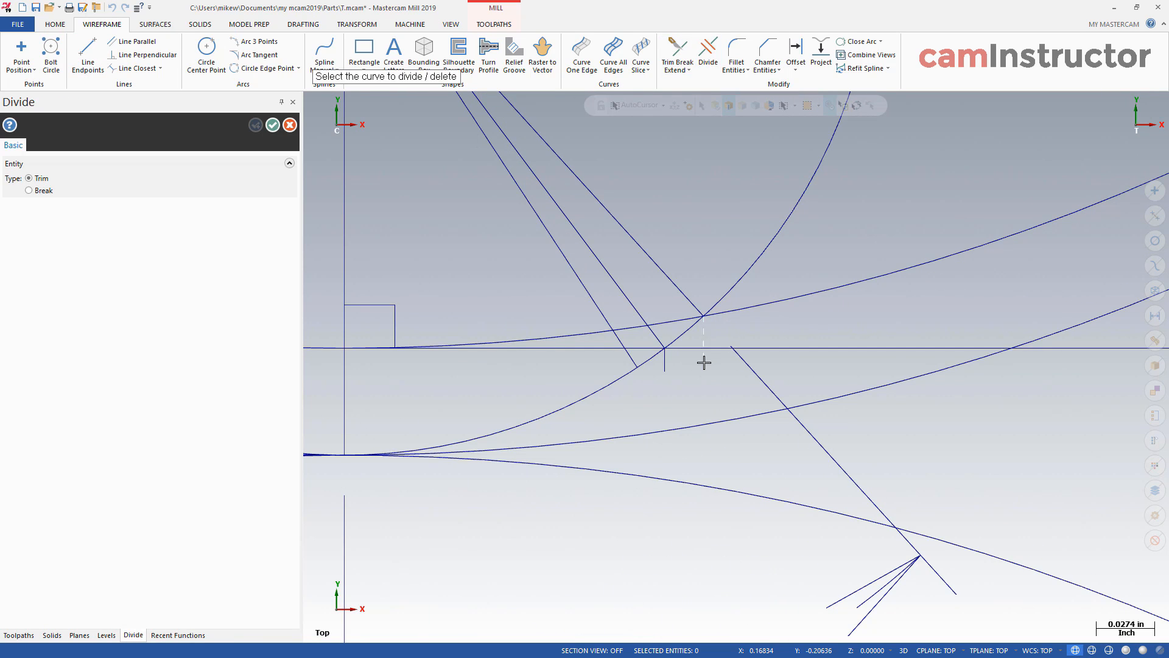
pyautogui.click(702, 360)
pyautogui.press('Escape')
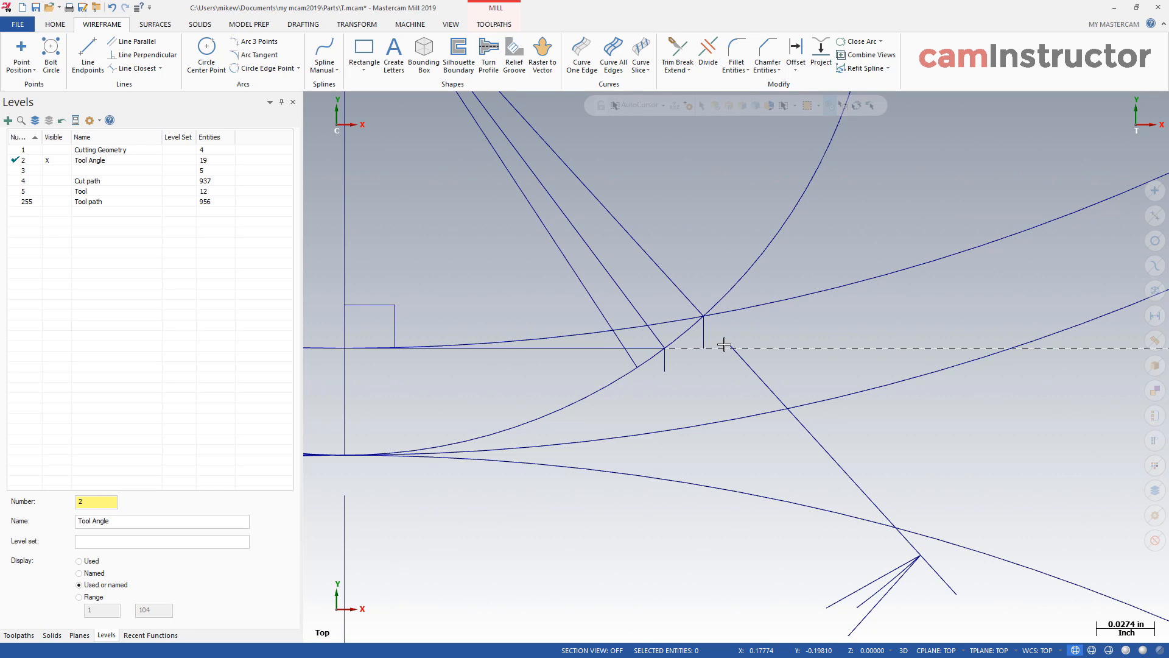
# Step: Analyze the short vertical line to read its Y length, and close its properties
pyautogui.press('F4')
pyautogui.click(703, 334)
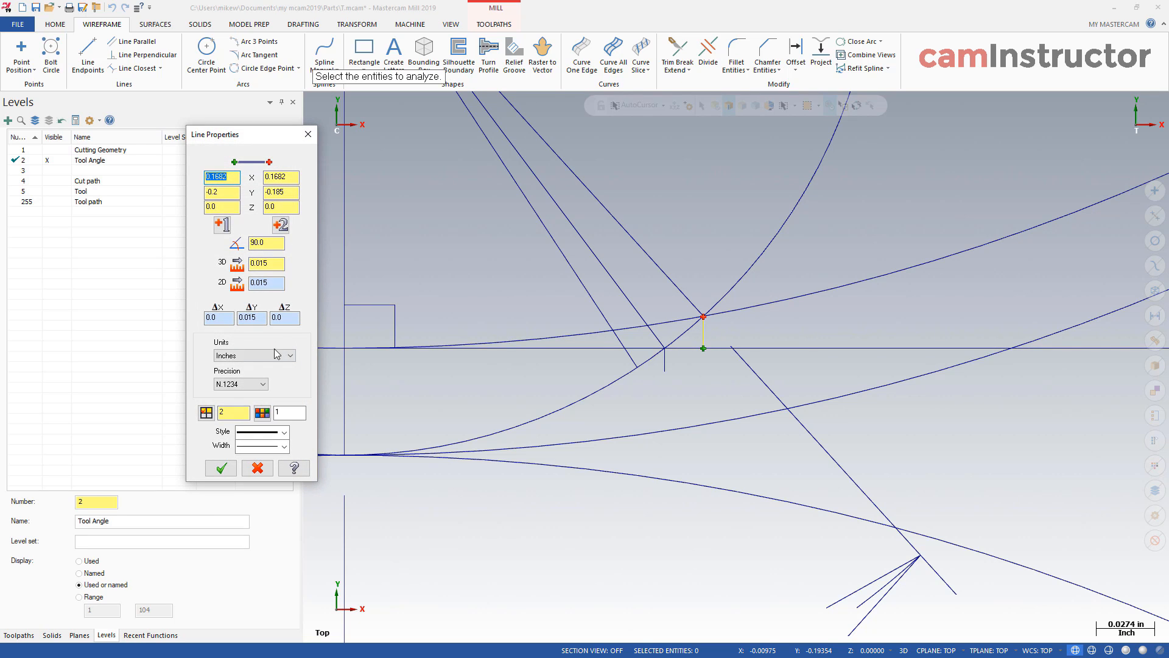
pyautogui.click(247, 317)
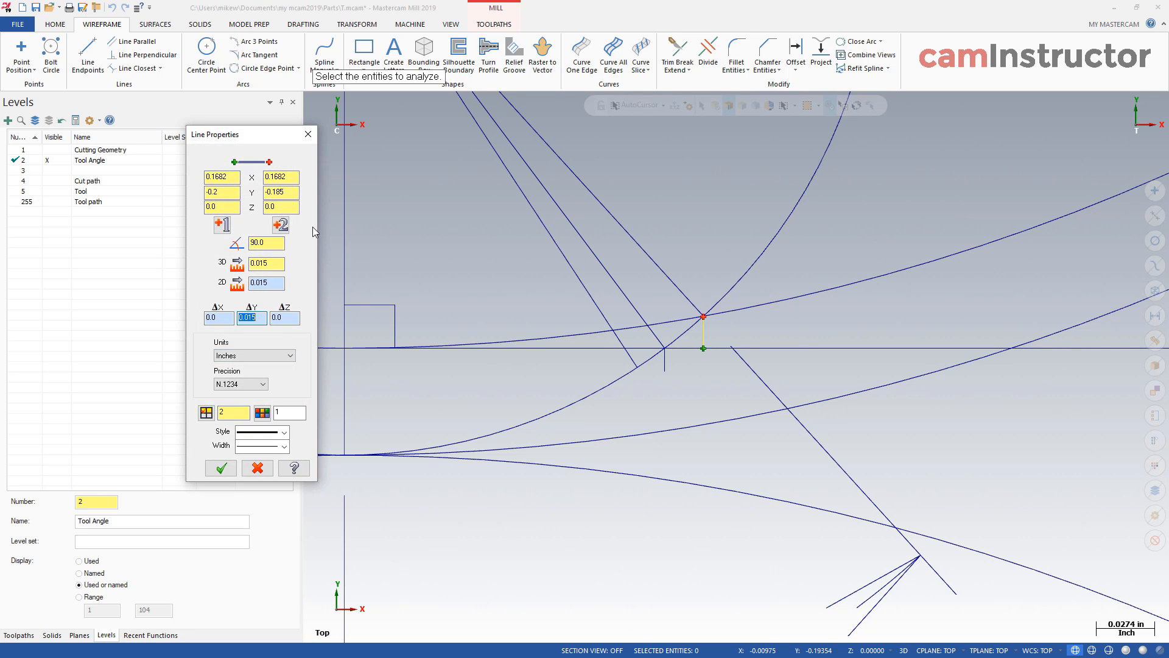
pyautogui.click(308, 137)
# Step: Make the Cutting Geometry level active and hide the Tool Angle level
pyautogui.scroll(-5, 769, 373)
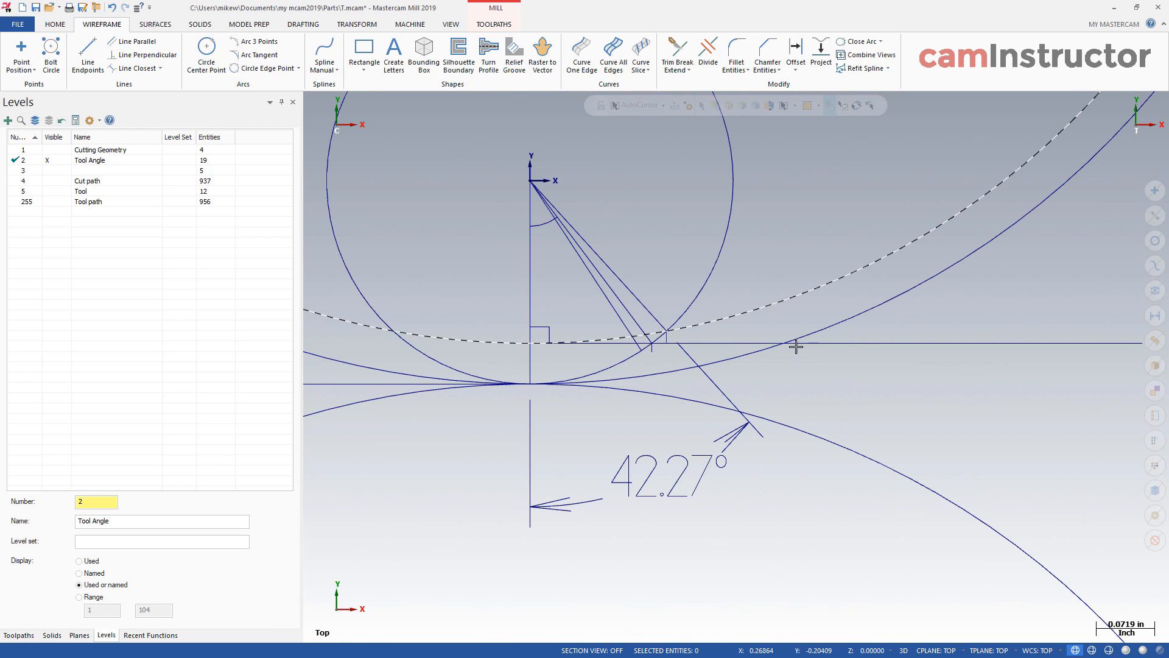
pyautogui.scroll(-4, 682, 438)
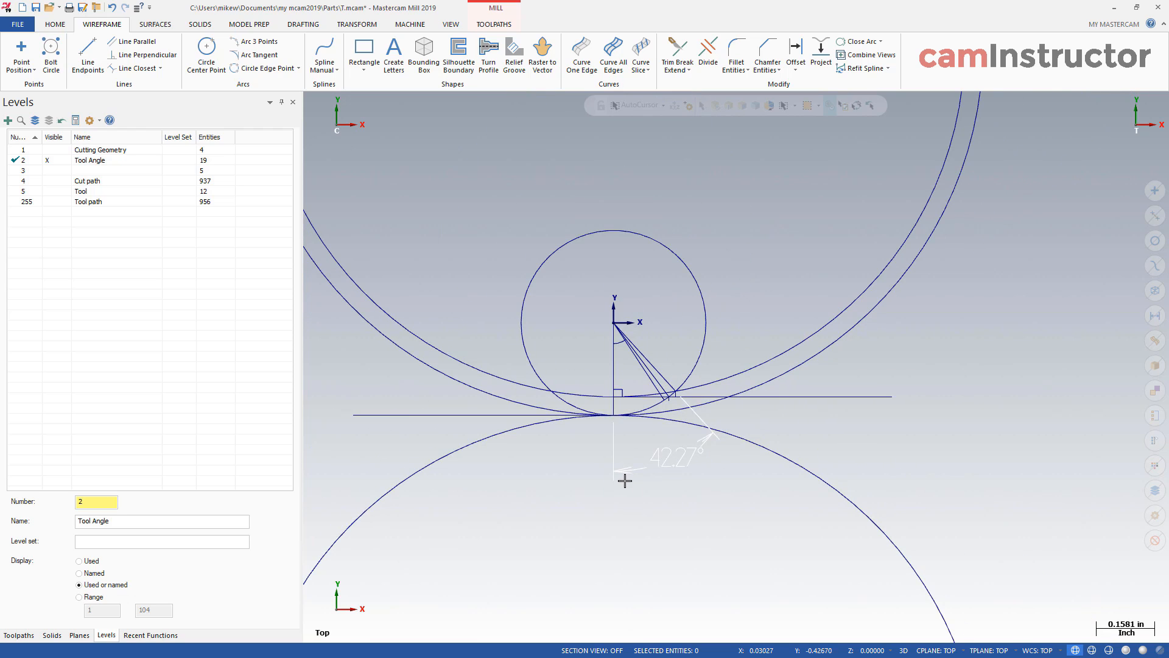
pyautogui.scroll(-1, 676, 513)
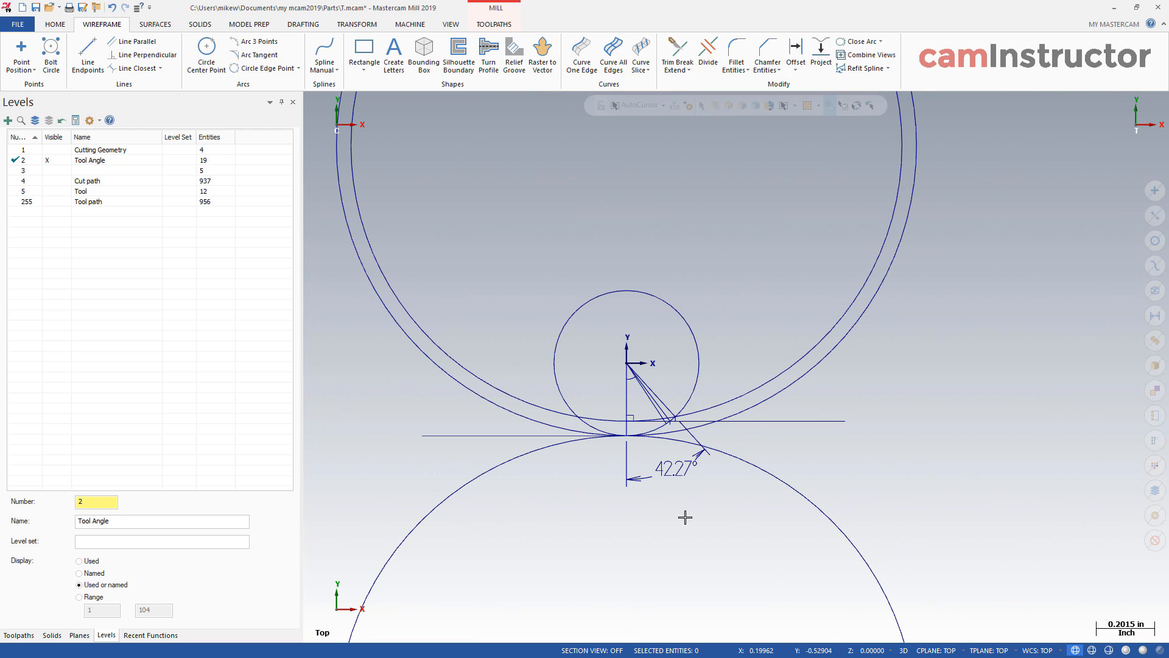
pyautogui.click(14, 150)
pyautogui.click(51, 161)
# Step: Compare the displayed toolpaths of the two Dynamic Mill operations, examining the second one around its central entry hole
pyautogui.click(19, 635)
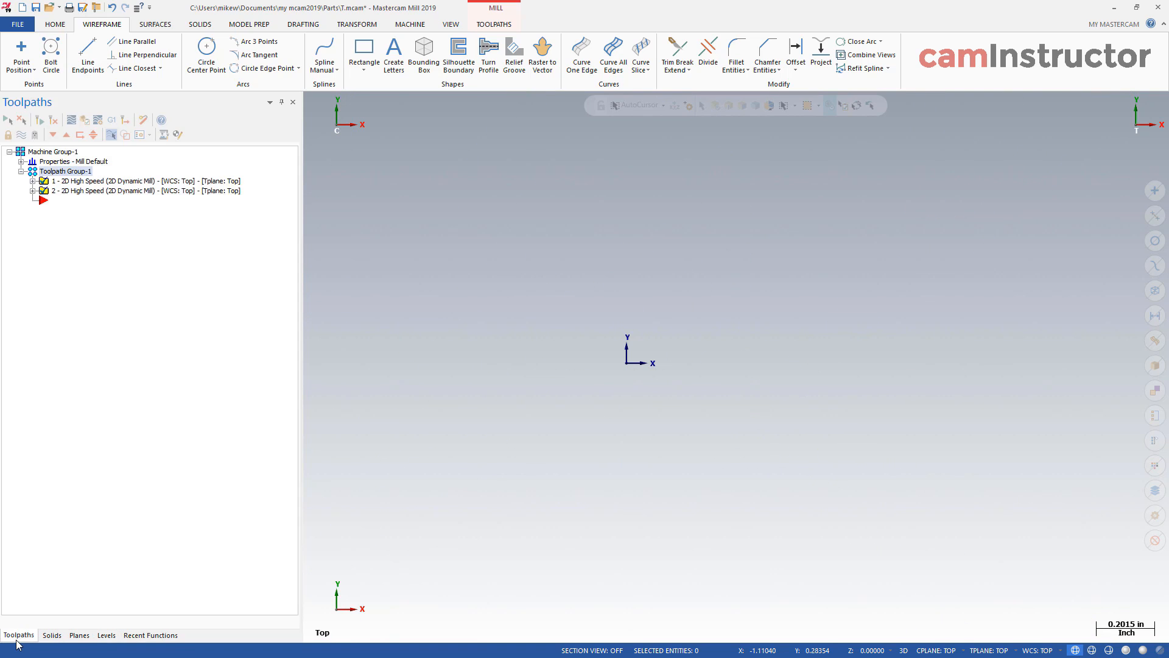
pyautogui.scroll(-6, 668, 438)
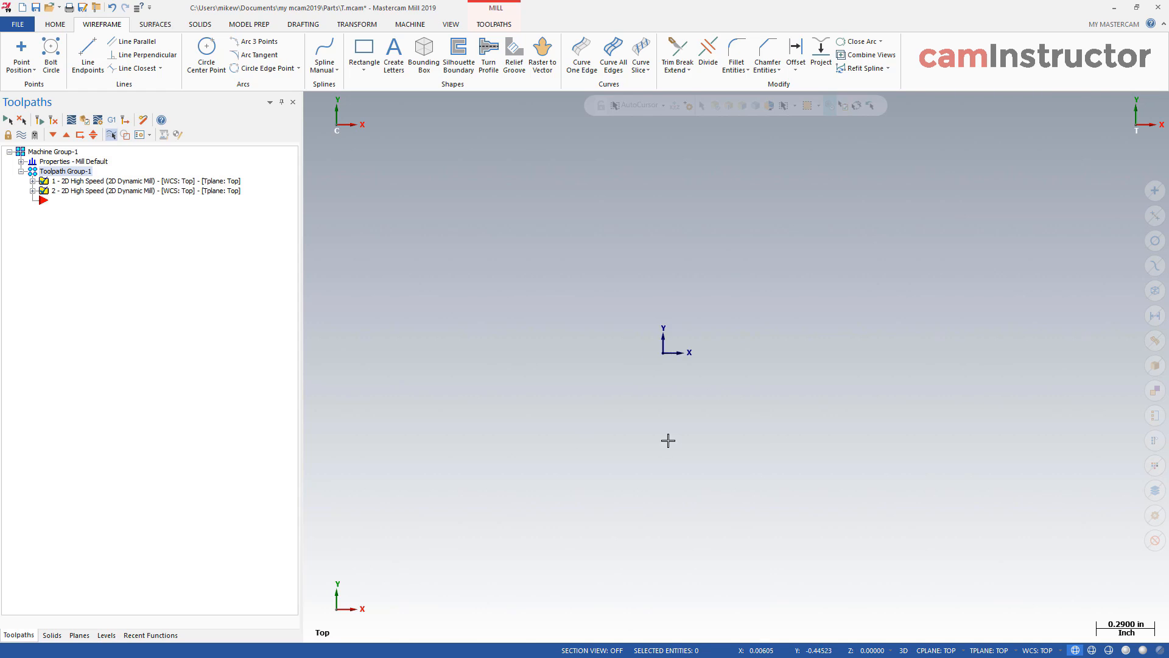
pyautogui.click(214, 181)
pyautogui.scroll(1, 711, 362)
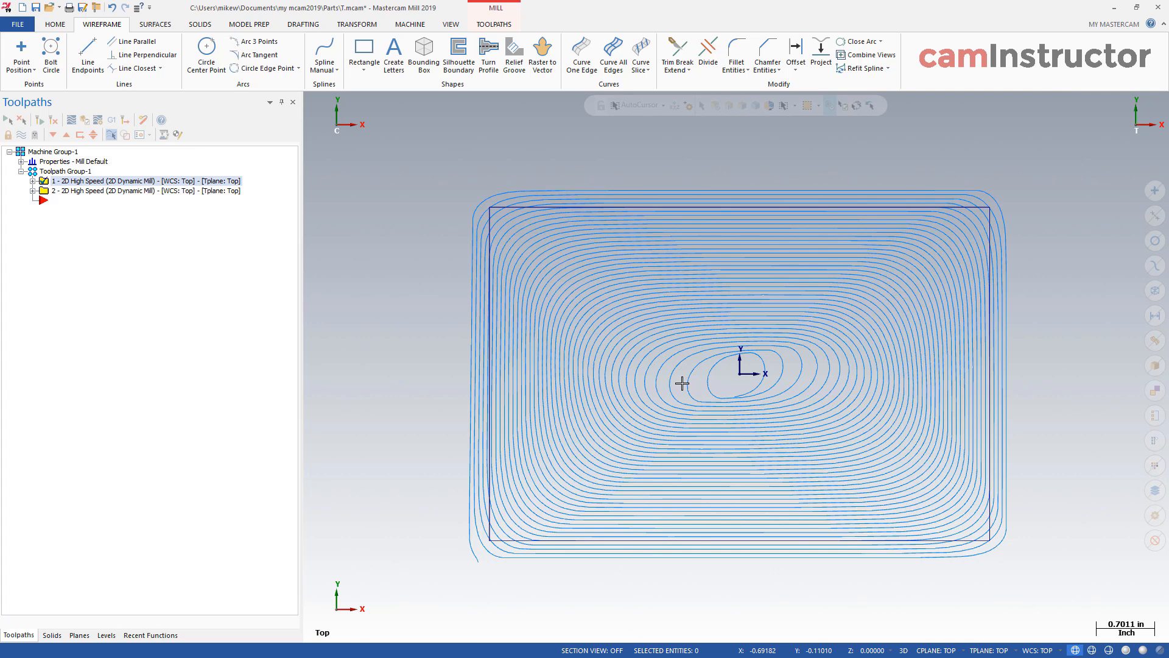
pyautogui.click(137, 191)
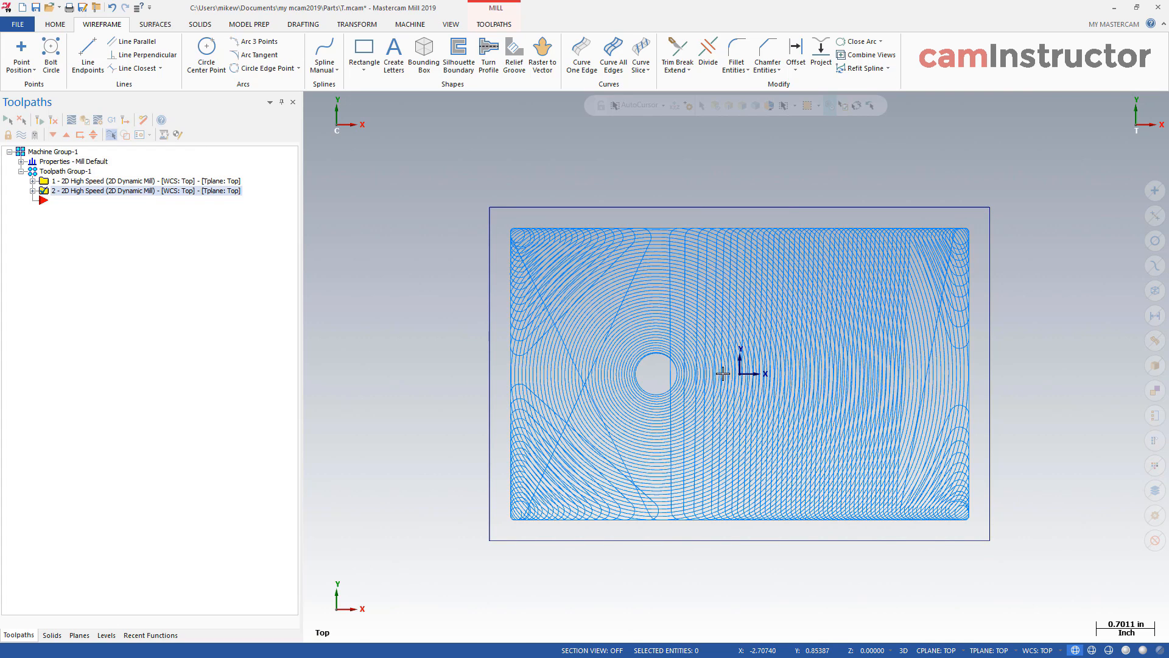
pyautogui.scroll(3, 653, 390)
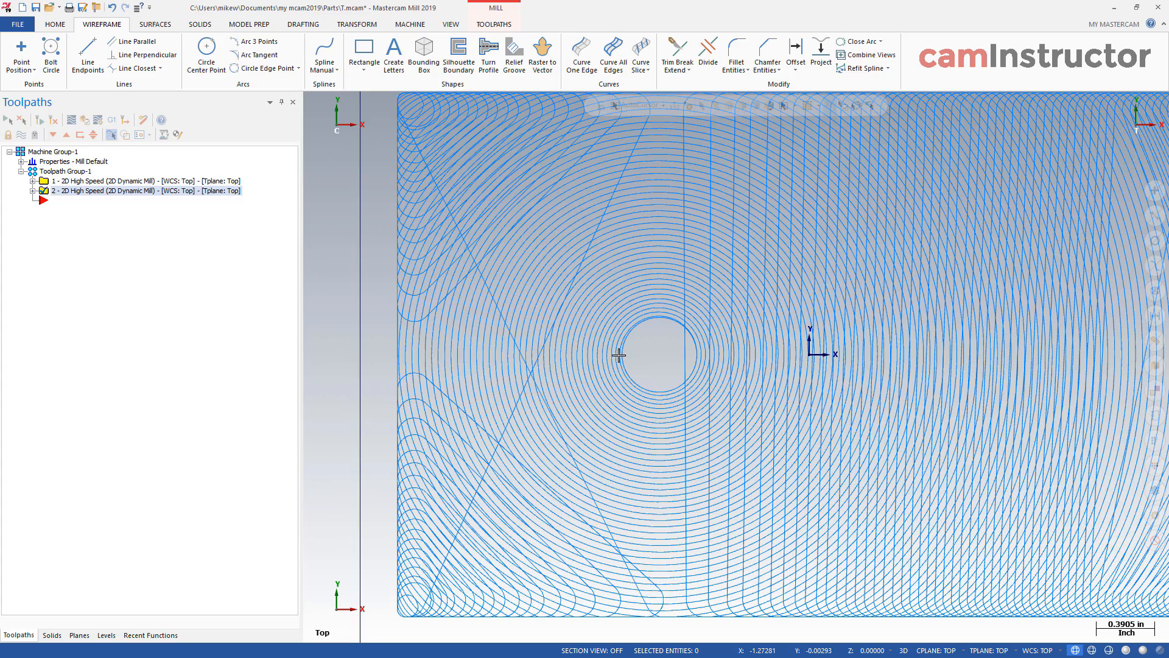
pyautogui.scroll(-3, 618, 355)
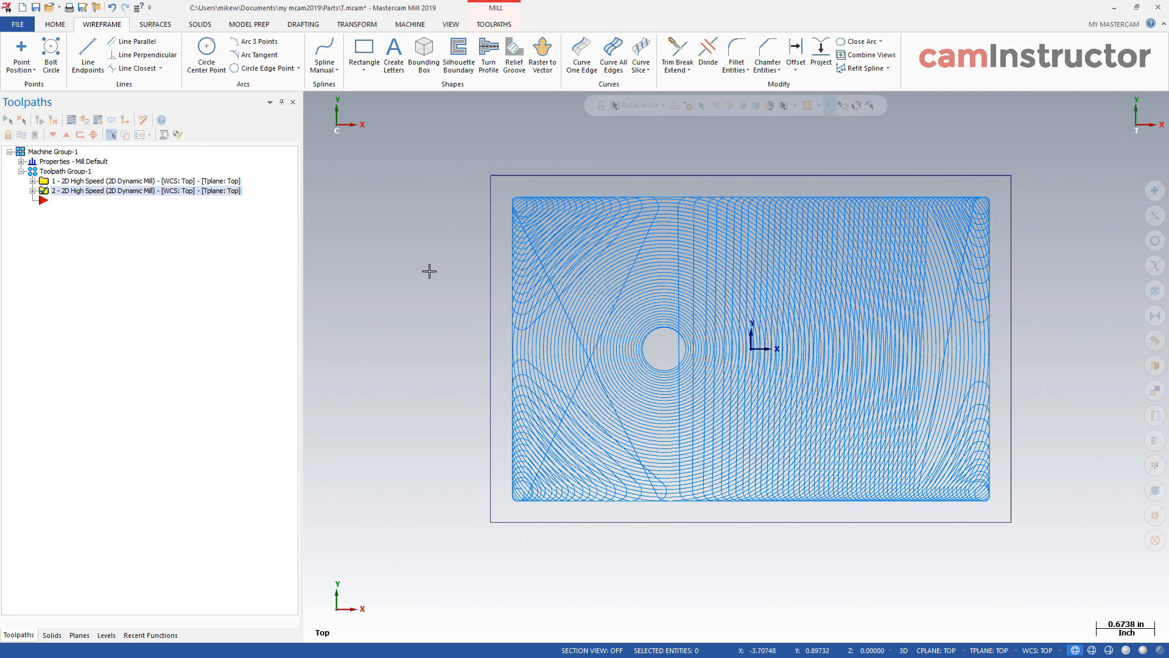
# Step: Review the cut parameters of the first Dynamic Mill operation, including its stepover, and close them without changes
pyautogui.click(39, 183)
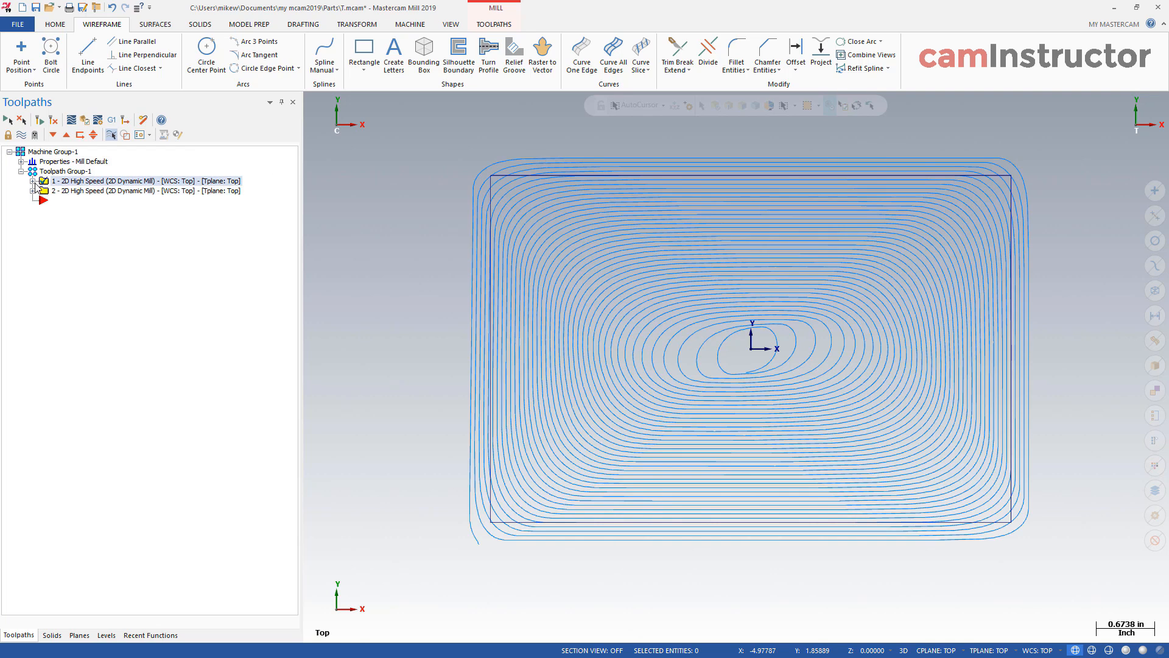
pyautogui.click(33, 181)
pyautogui.click(78, 191)
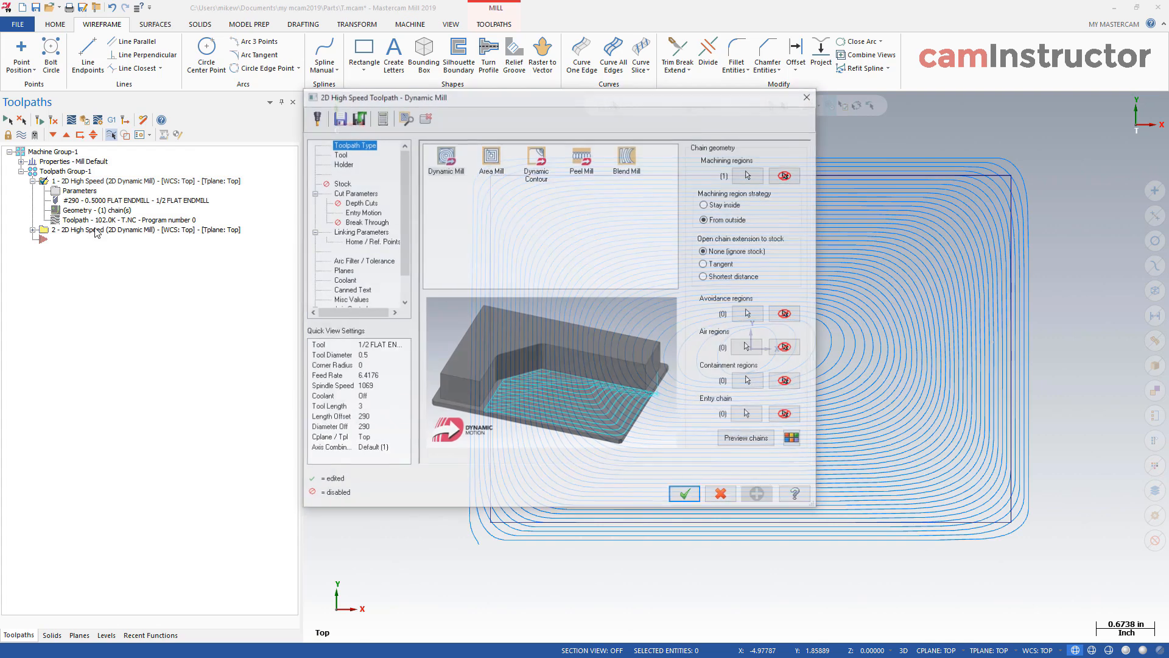
pyautogui.click(363, 193)
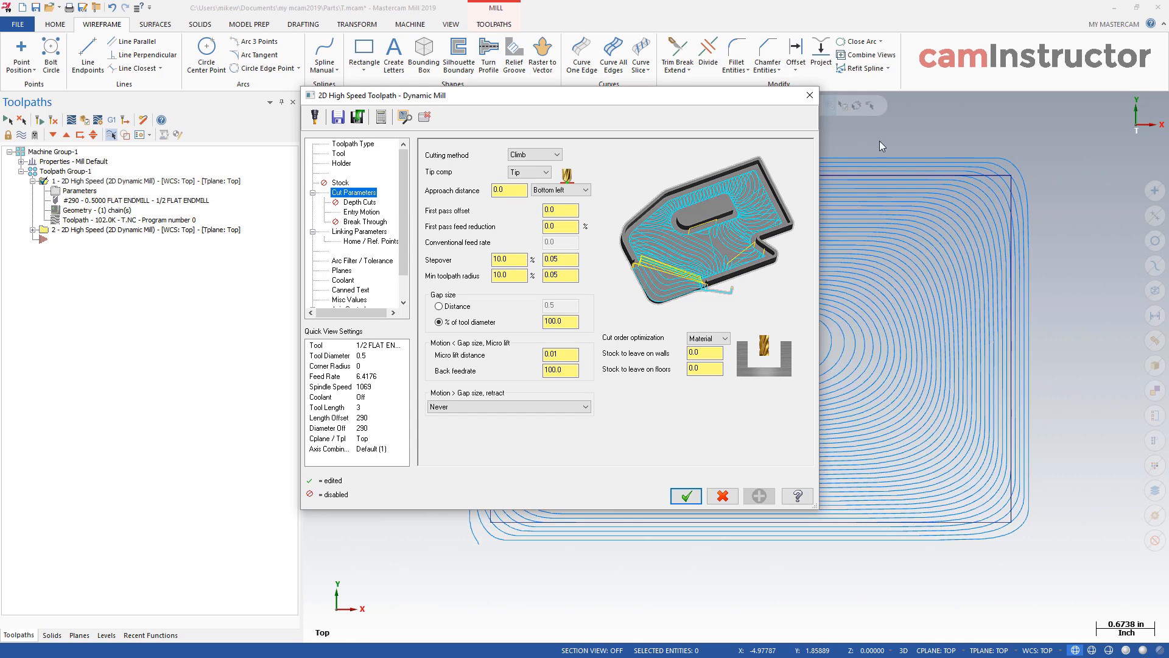
pyautogui.click(809, 96)
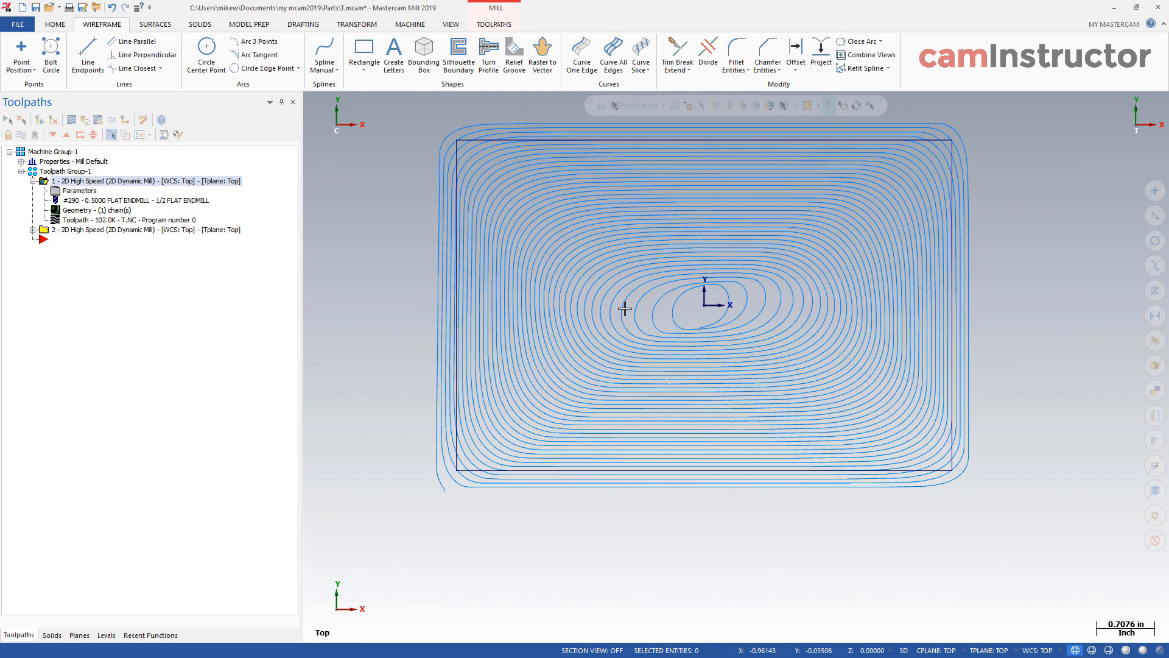
# Step: Backplot the first Dynamic Mill operation and advance the tool almost to the end of its toolpath
pyautogui.scroll(2, 694, 317)
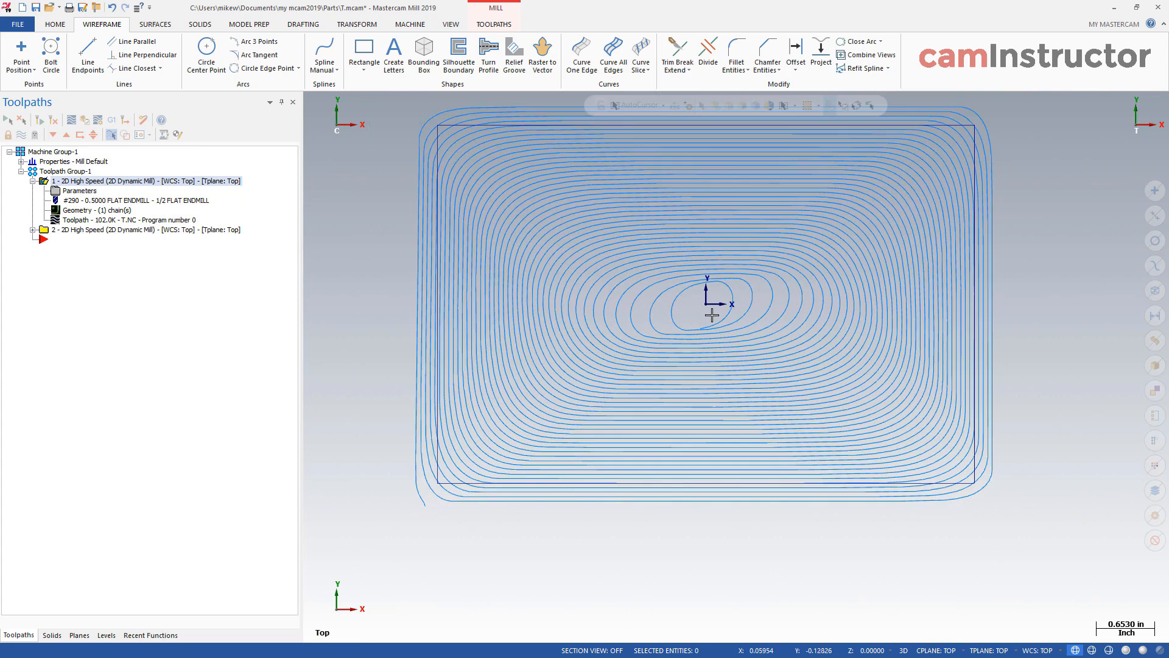
pyautogui.scroll(3, 712, 314)
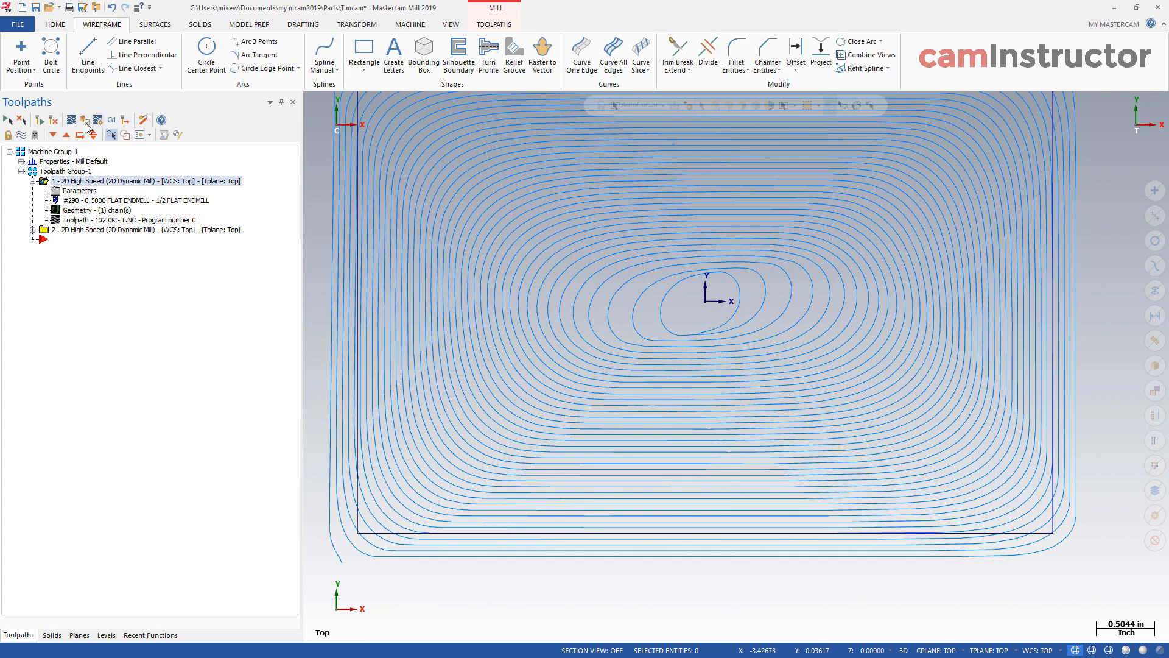
pyautogui.click(71, 121)
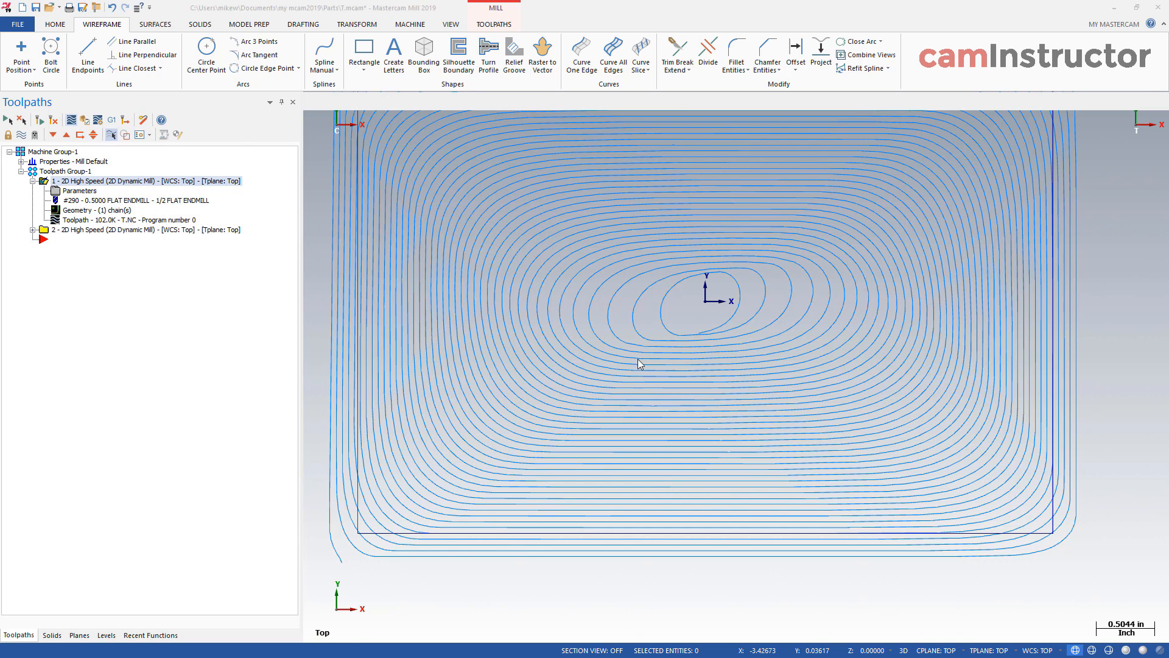
pyautogui.scroll(-3, 676, 325)
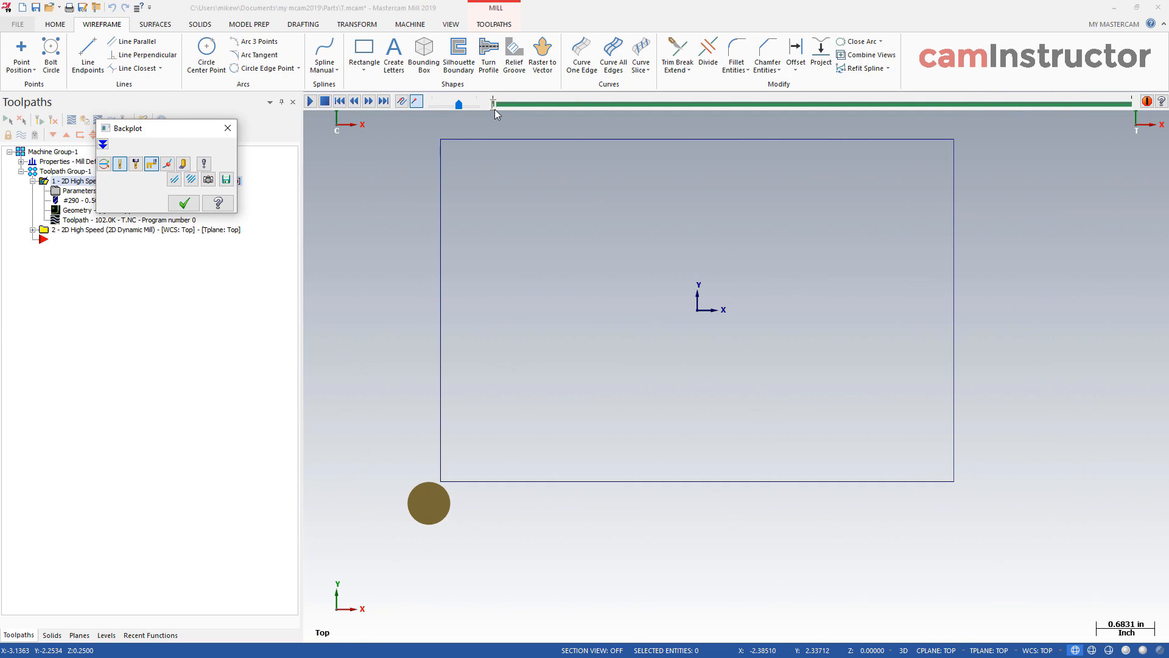
pyautogui.moveTo(495, 108); pyautogui.dragTo(1117, 107)
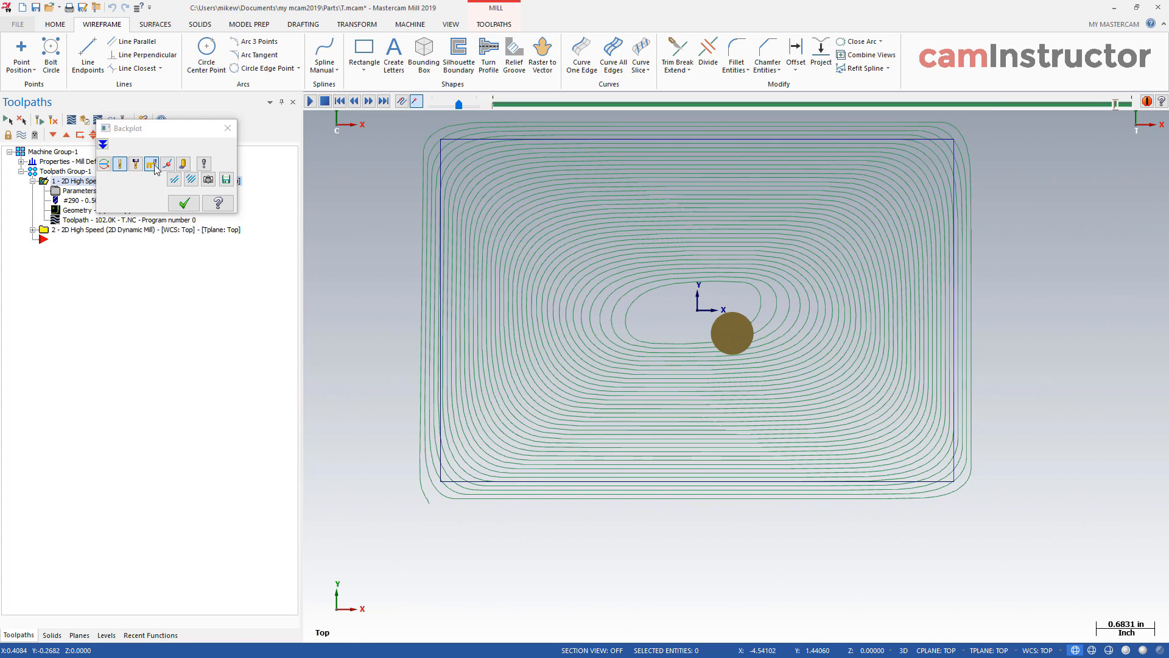
# Step: Shade the material removed so far in the backplot with Quick Verify and examine the uncut island at the centre
pyautogui.click(183, 164)
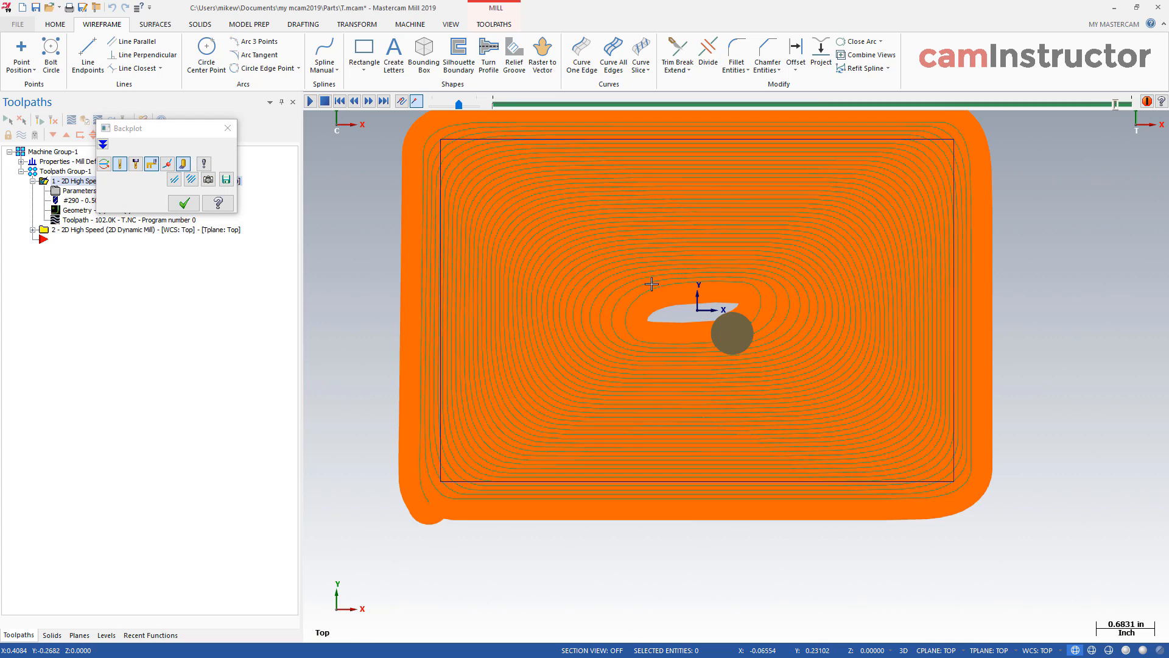
pyautogui.scroll(3, 663, 304)
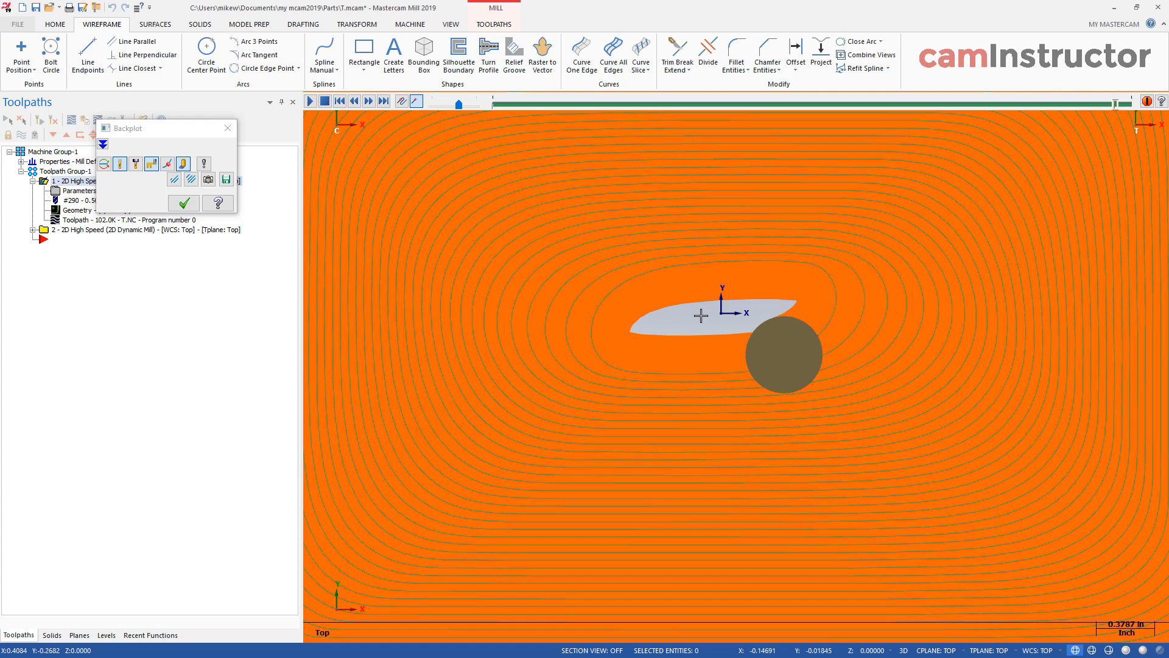
pyautogui.scroll(-1, 423, 302)
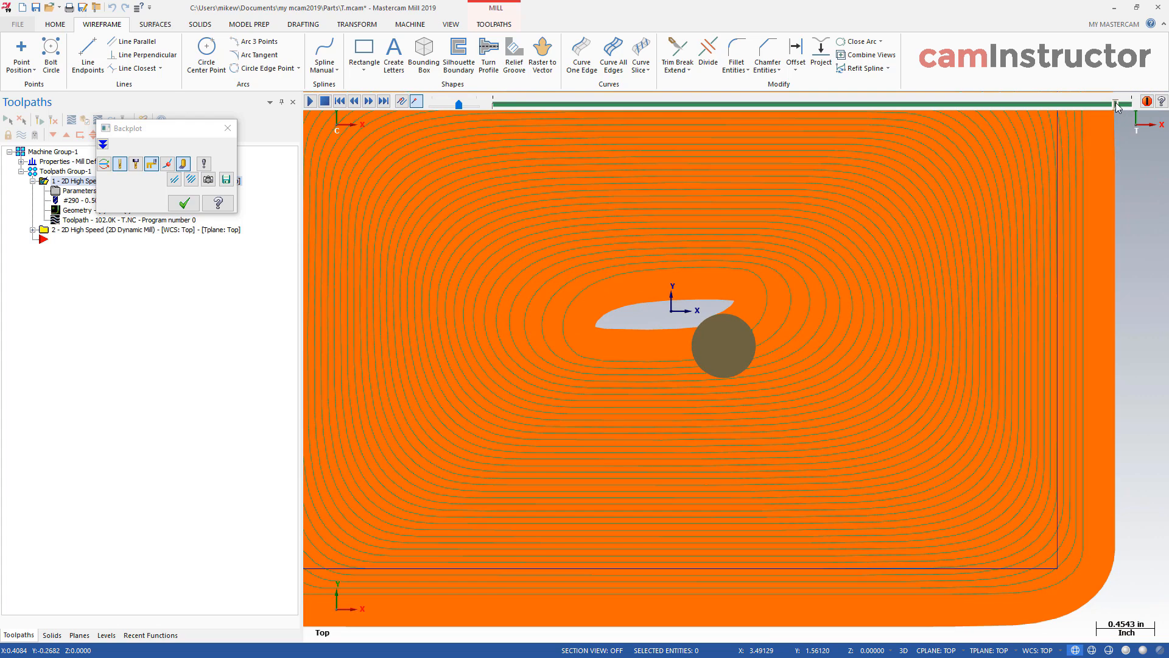
# Step: Advance the backplot closer to the toolpath's end, moving the tool around the last uncut island at the centre
pyautogui.moveTo(1116, 104); pyautogui.dragTo(1122, 105)
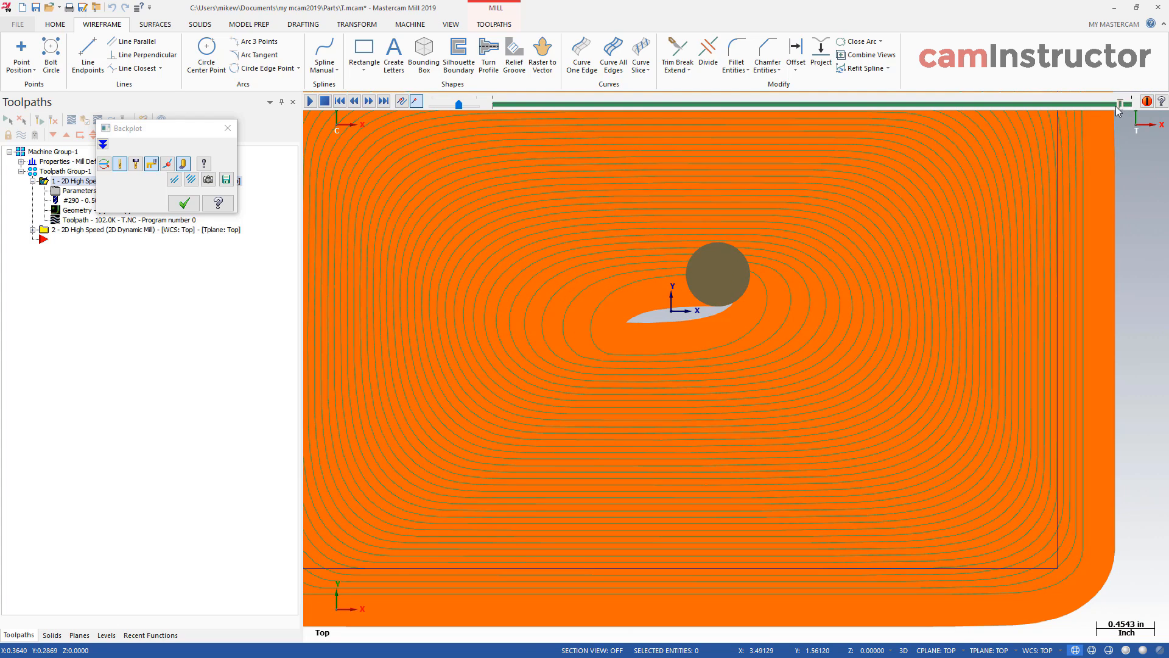
pyautogui.scroll(2, 761, 288)
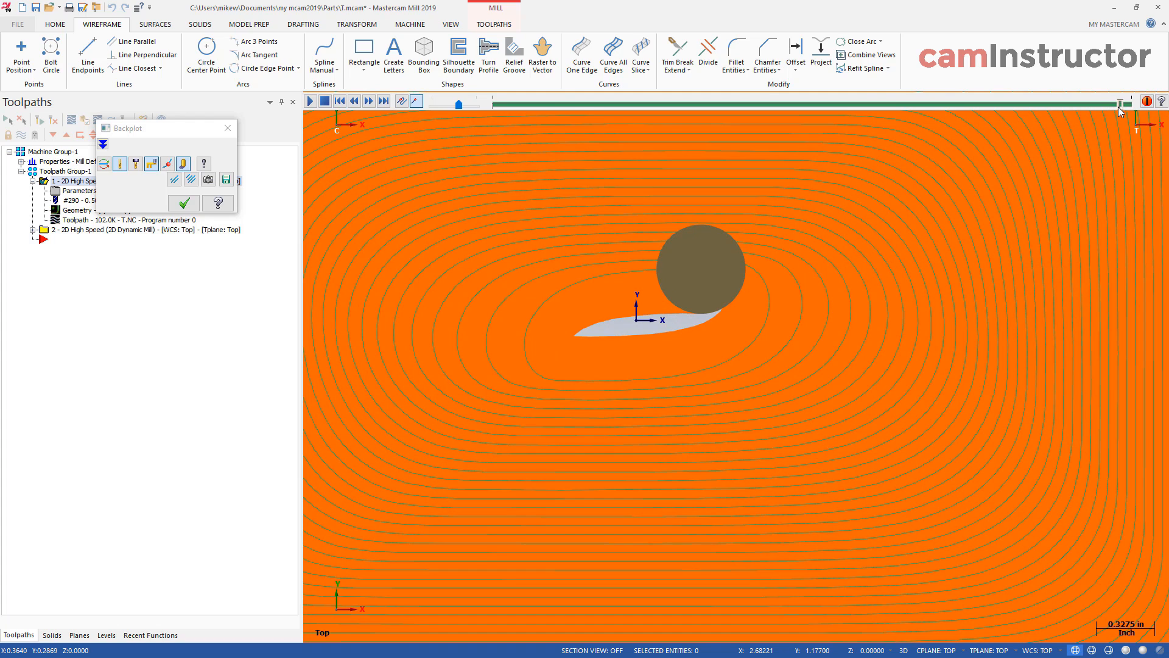
pyautogui.moveTo(1119, 108); pyautogui.dragTo(1123, 107)
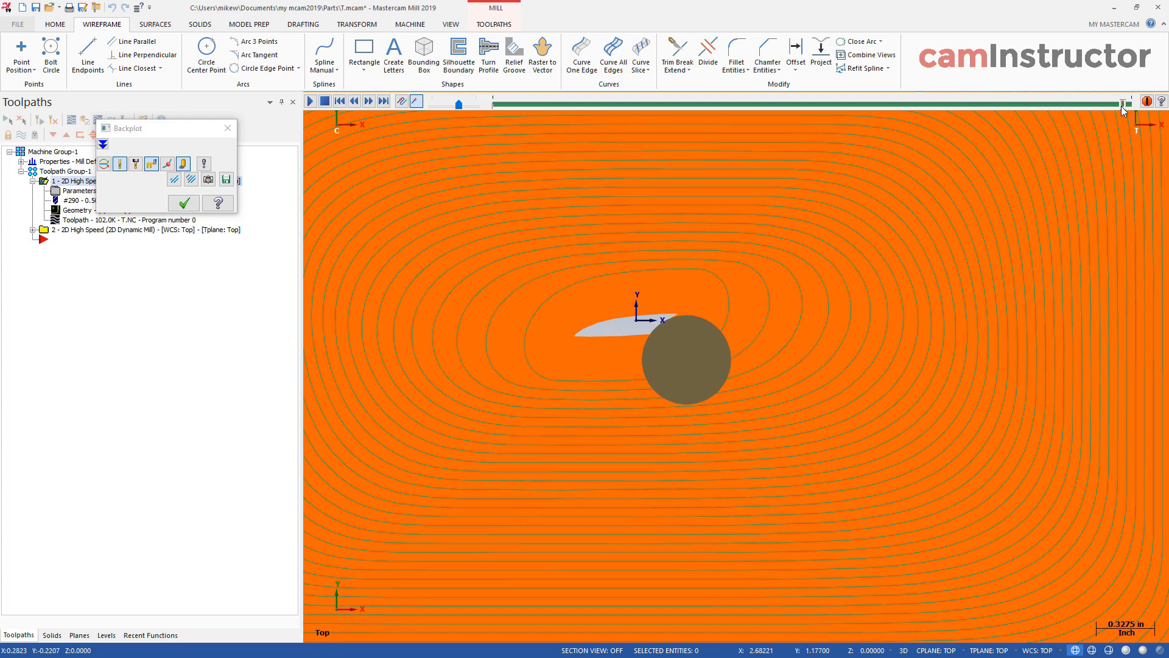
pyautogui.scroll(1, 626, 342)
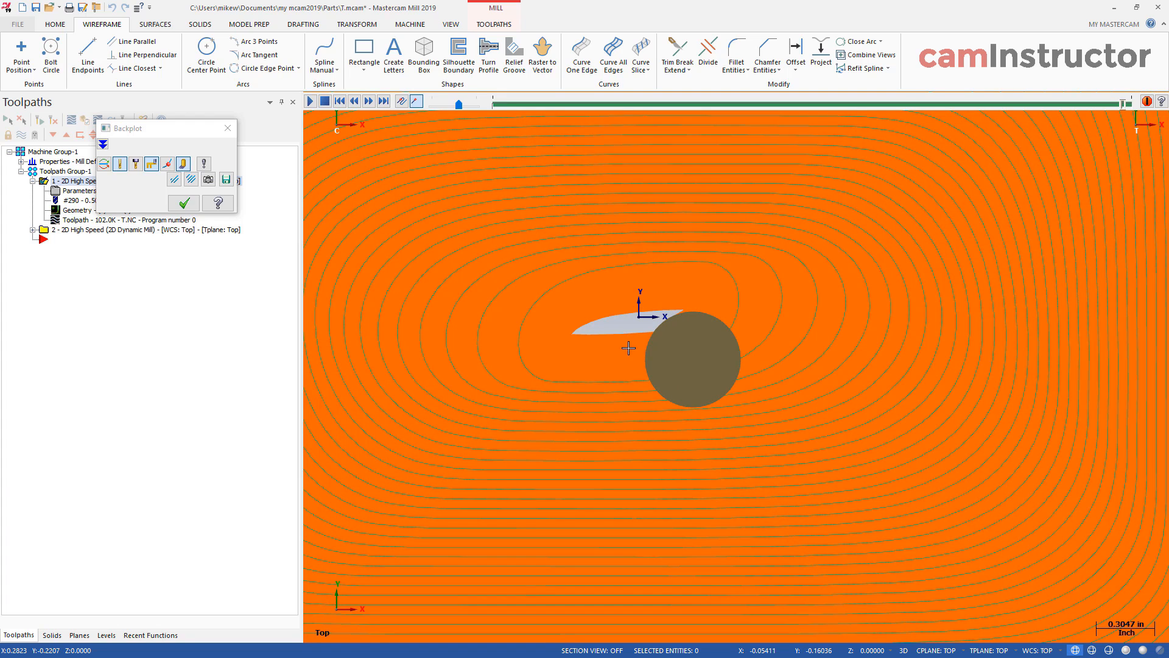
pyautogui.scroll(-3, 599, 402)
pyautogui.scroll(2, 634, 332)
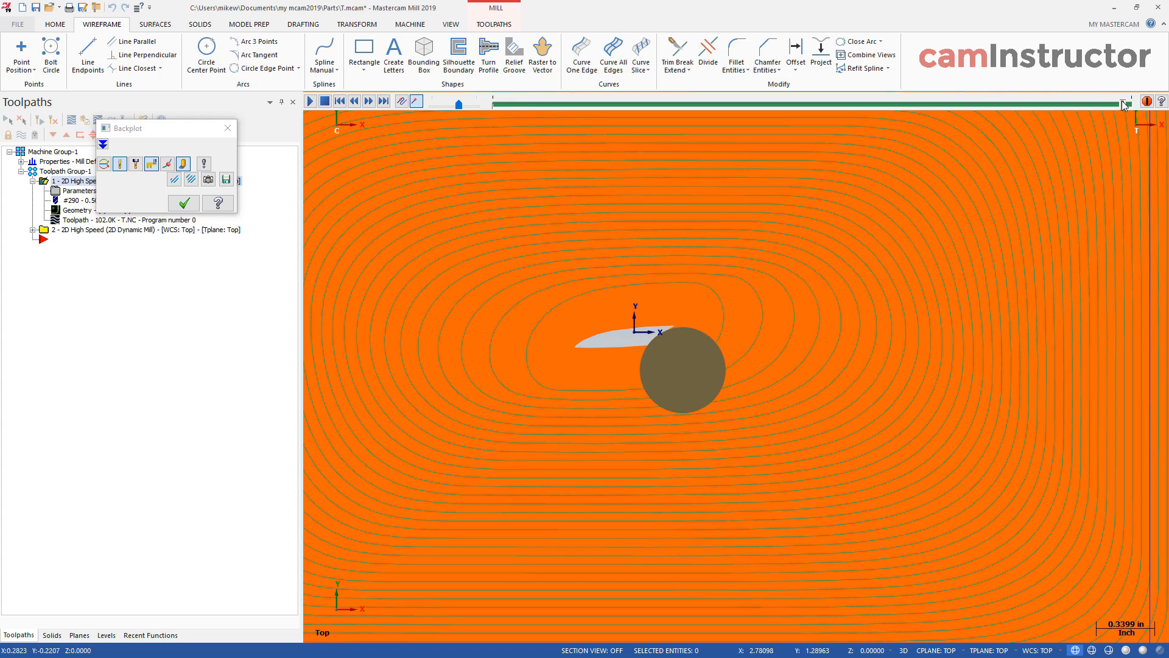
# Step: Set the backplot step mode to Interpolate
pyautogui.click(205, 163)
pyautogui.click(320, 219)
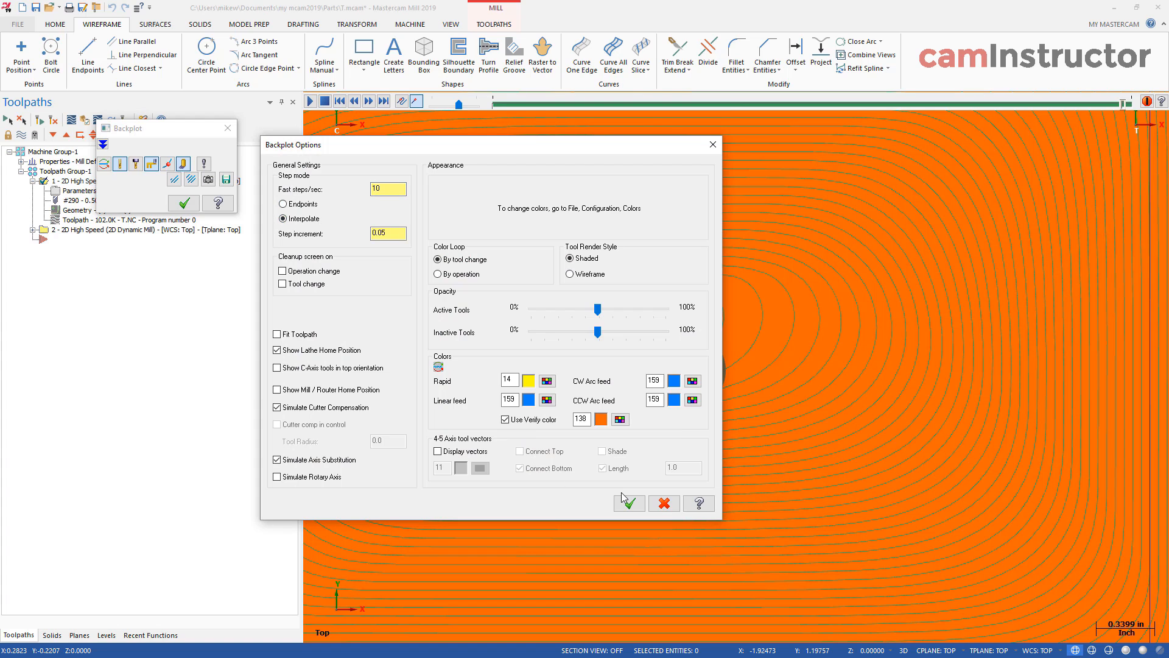
pyautogui.click(629, 504)
# Step: Step the backplotted tool forward in small increments along the lower edge of the central uncut island
pyautogui.click(370, 101)
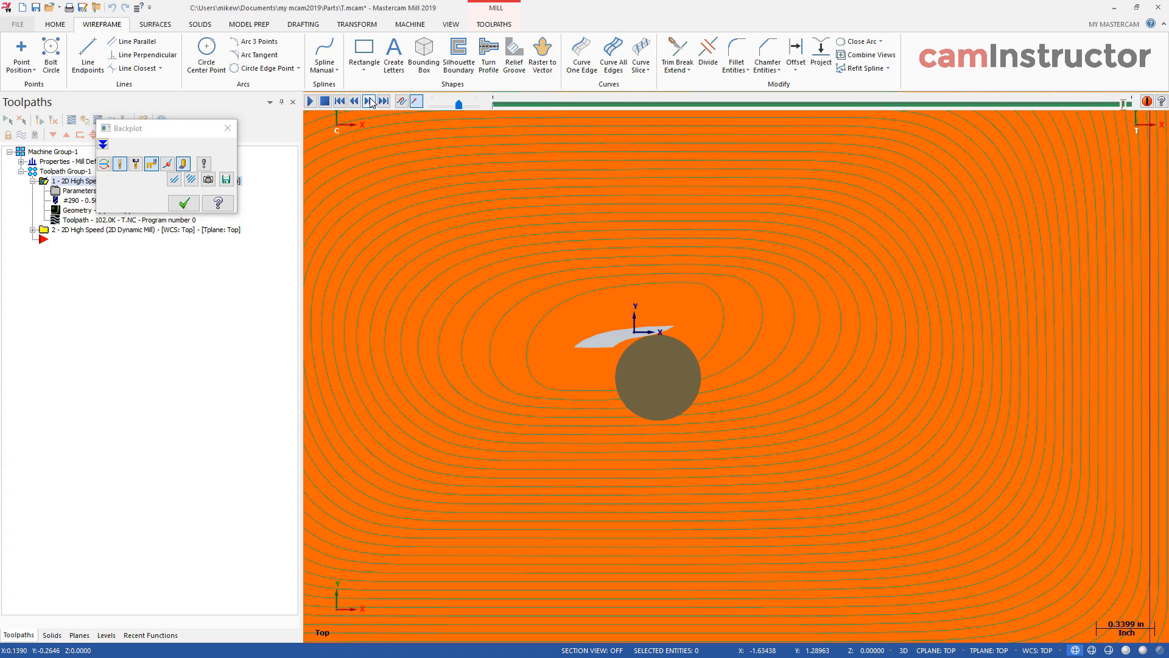
pyautogui.click(370, 102)
pyautogui.click(370, 101)
pyautogui.click(370, 102)
pyautogui.click(370, 102)
pyautogui.scroll(3, 592, 366)
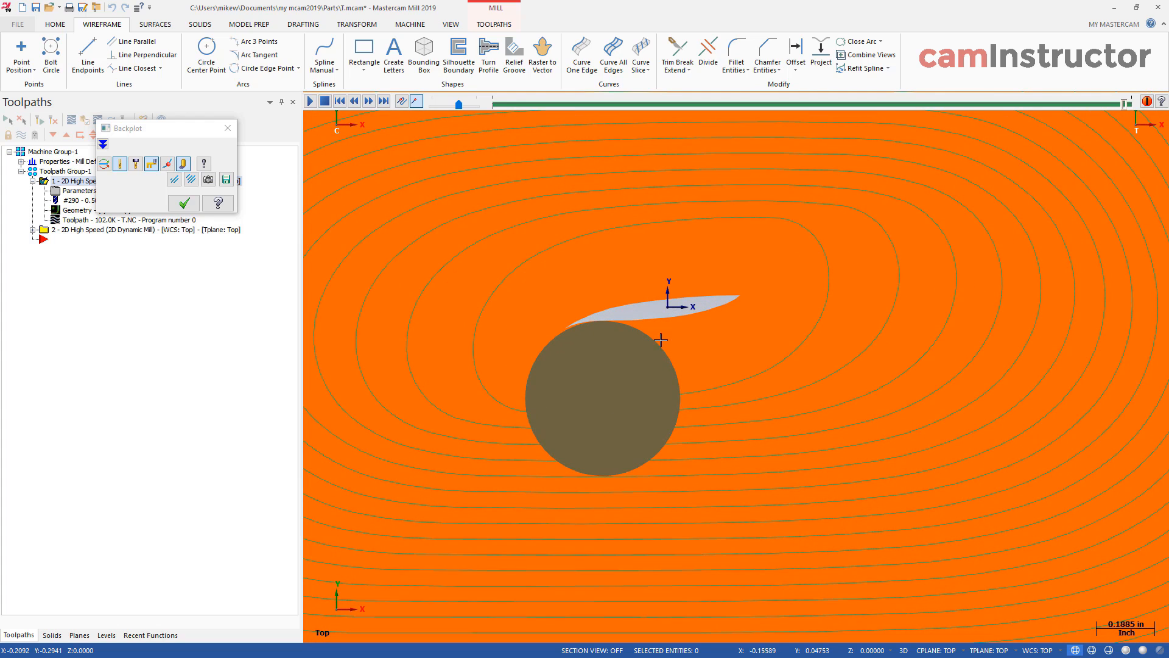
# Step: Examine the thin central sliver of uncut stock beside the tool, both close up and against the whole machined area
pyautogui.scroll(-3, 538, 388)
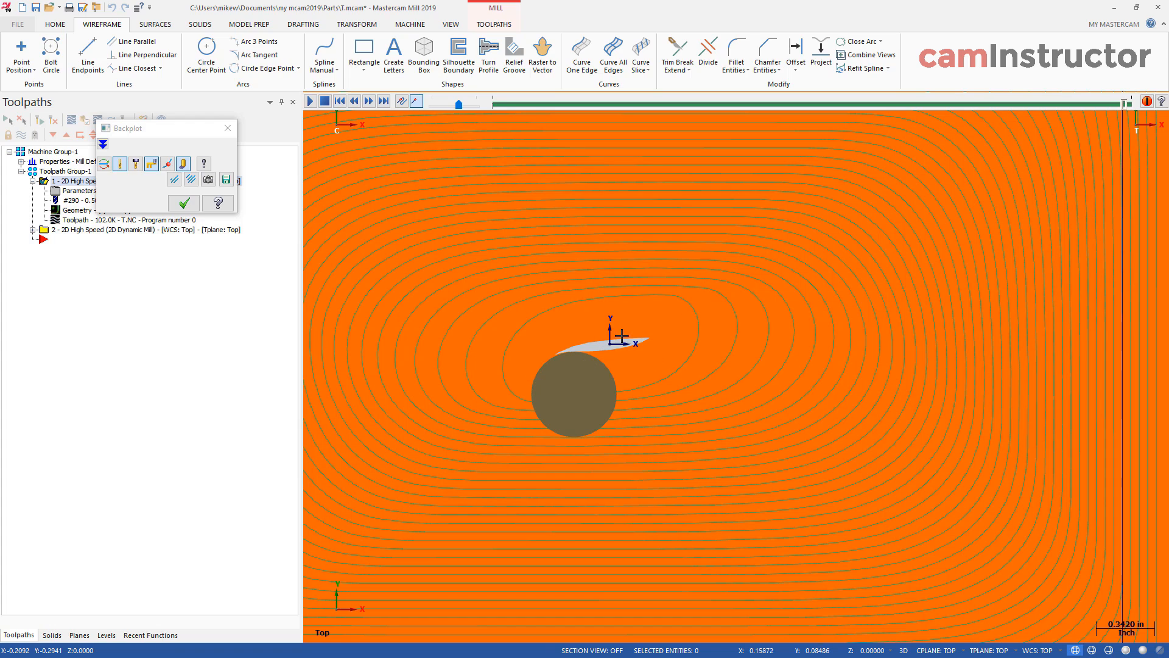
pyautogui.scroll(-5, 607, 338)
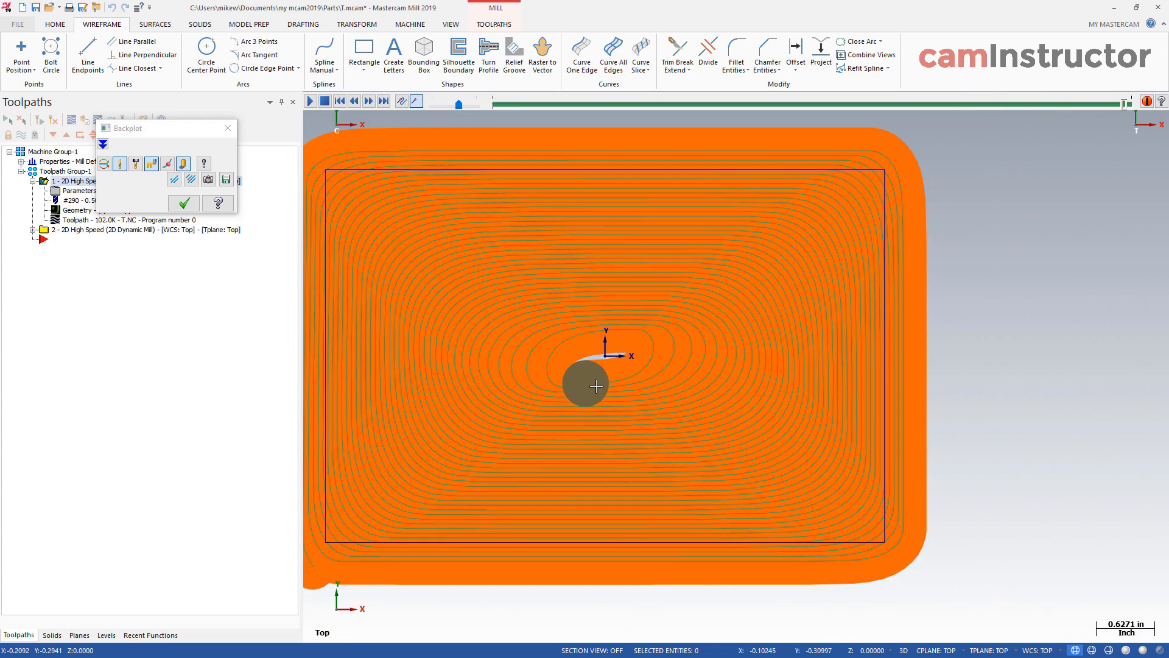
pyautogui.scroll(2, 576, 367)
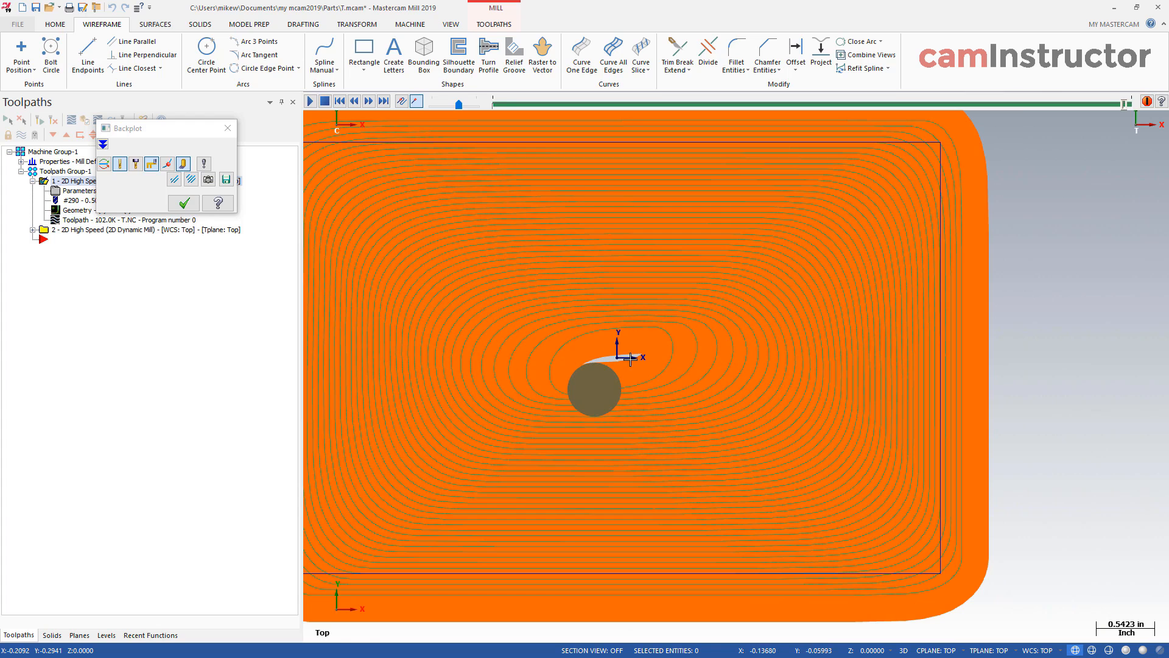
pyautogui.scroll(4, 605, 358)
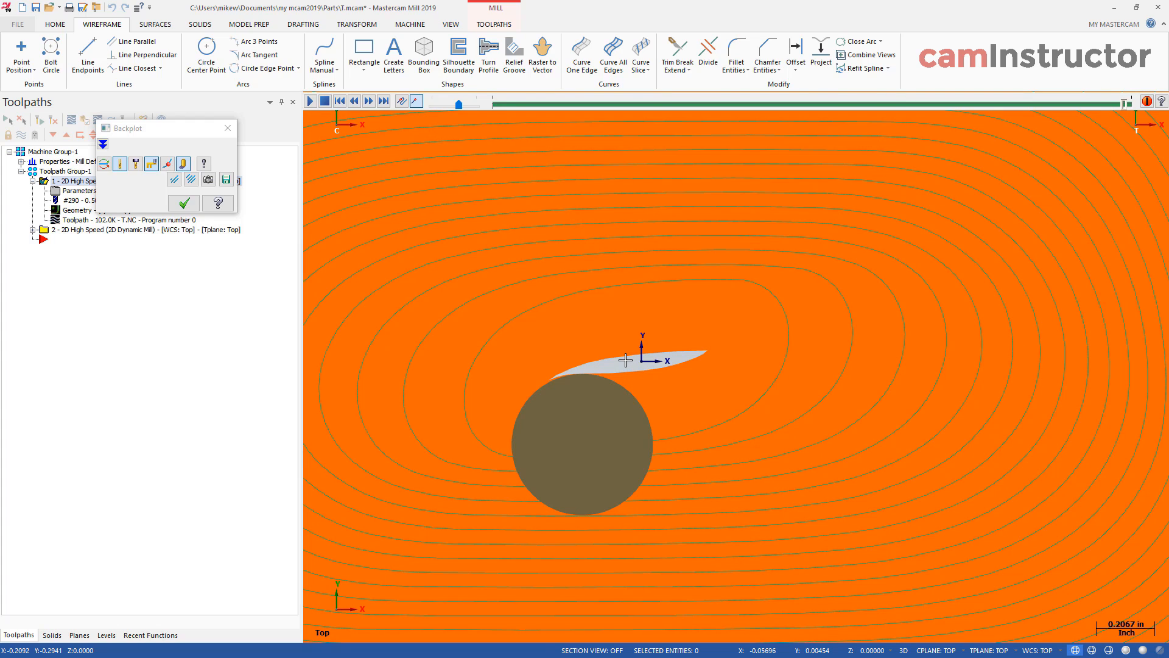
pyautogui.scroll(-4, 626, 359)
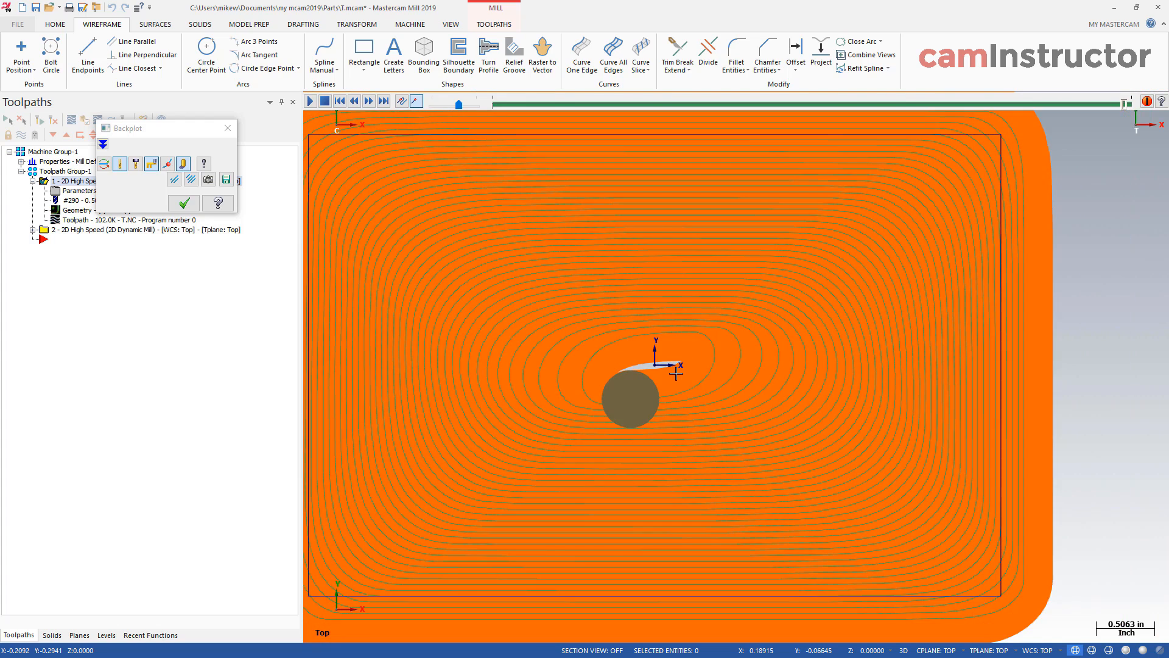
pyautogui.scroll(-1, 674, 374)
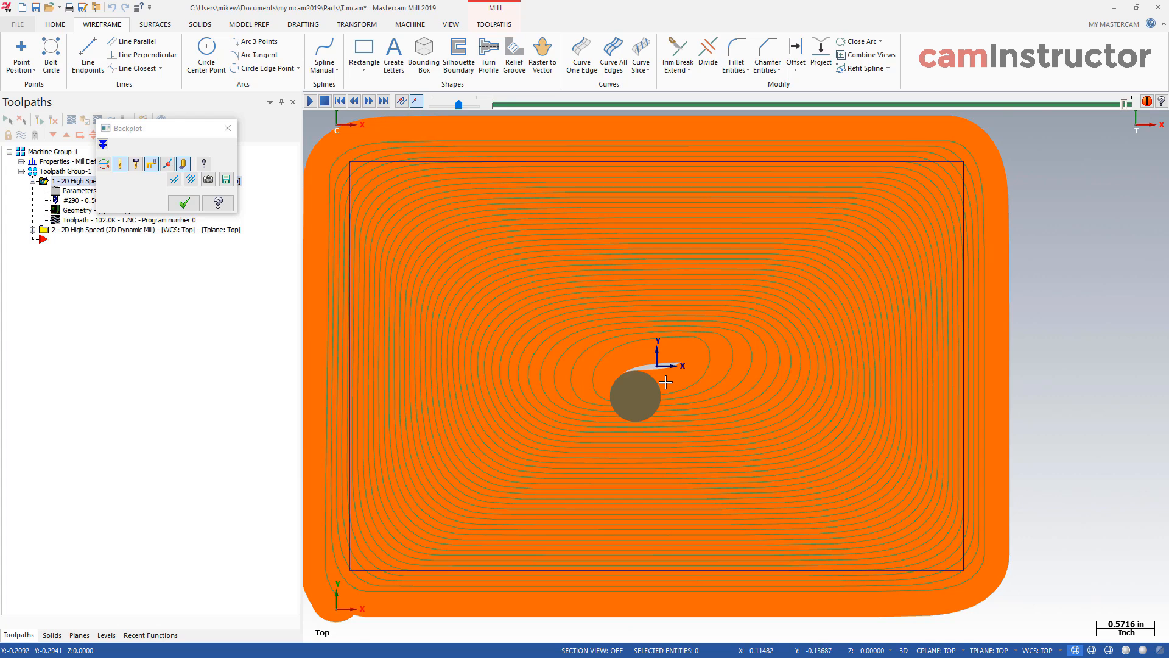
pyautogui.scroll(3, 665, 382)
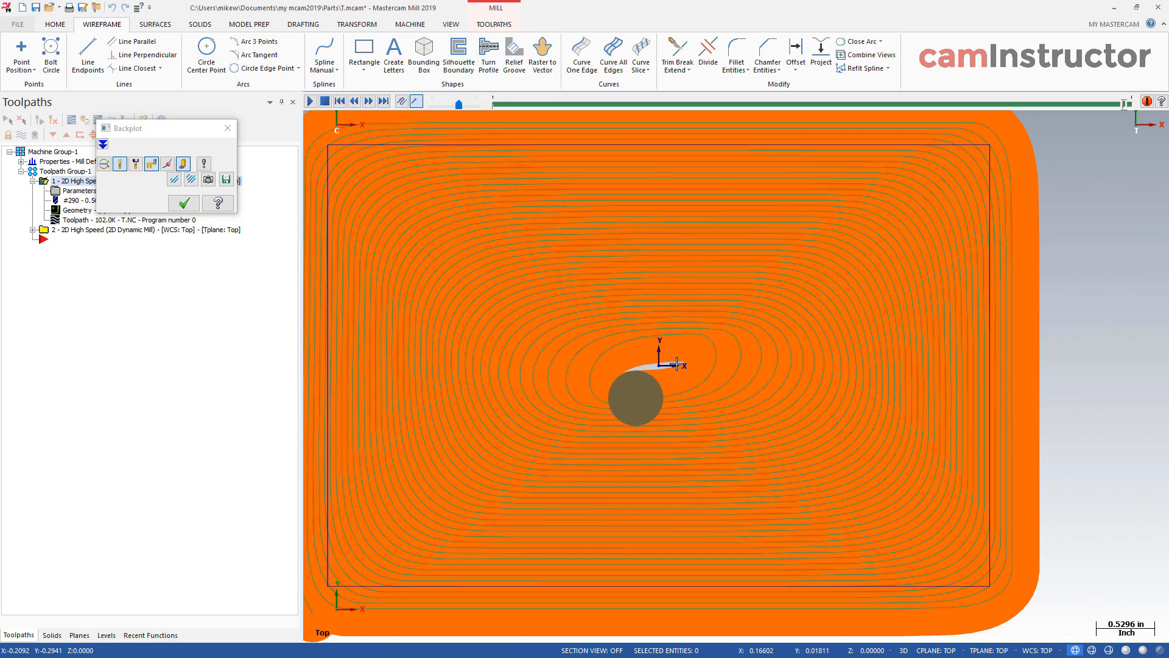
pyautogui.scroll(-5, 675, 420)
pyautogui.scroll(3, 677, 434)
# Step: Inspect the tool and machined area from a tilted 3D angle, and return to the Top view of the central sliver
pyautogui.moveTo(706, 435)
pyautogui.mouseDown(button='middle')
pyautogui.moveTo(712, 388)
pyautogui.moveTo(676, 361)
pyautogui.mouseUp(button='middle')
pyautogui.scroll(3, 674, 358)
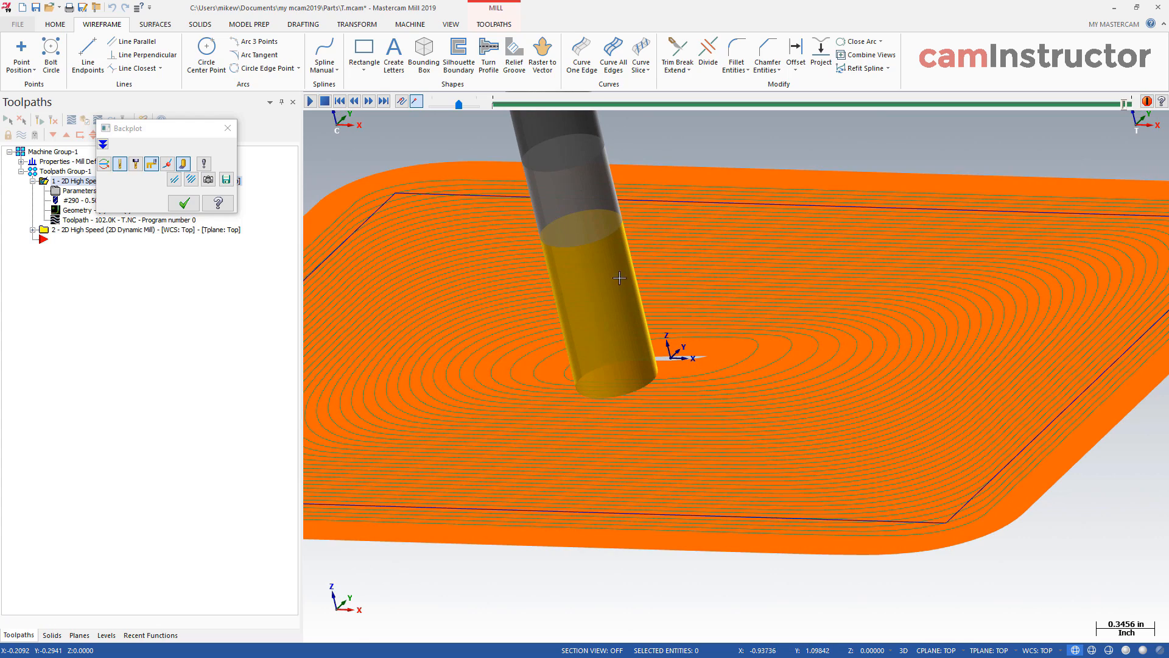
pyautogui.scroll(-2, 676, 387)
pyautogui.scroll(-2, 697, 411)
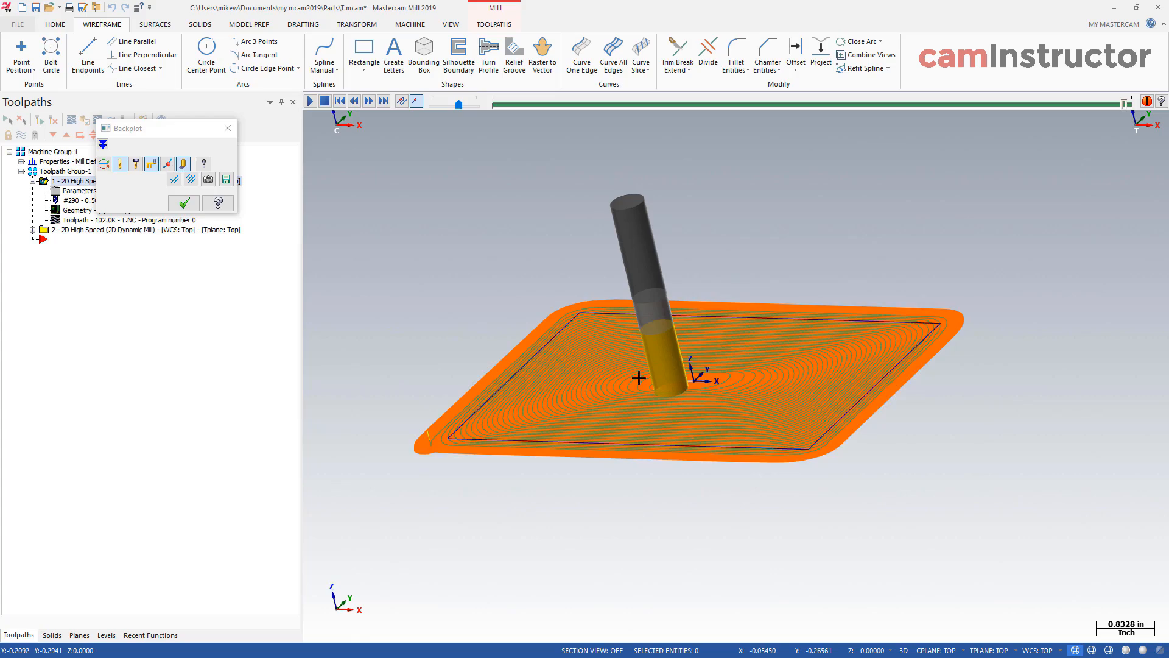
pyautogui.rightClick(750, 268)
pyautogui.click(739, 305)
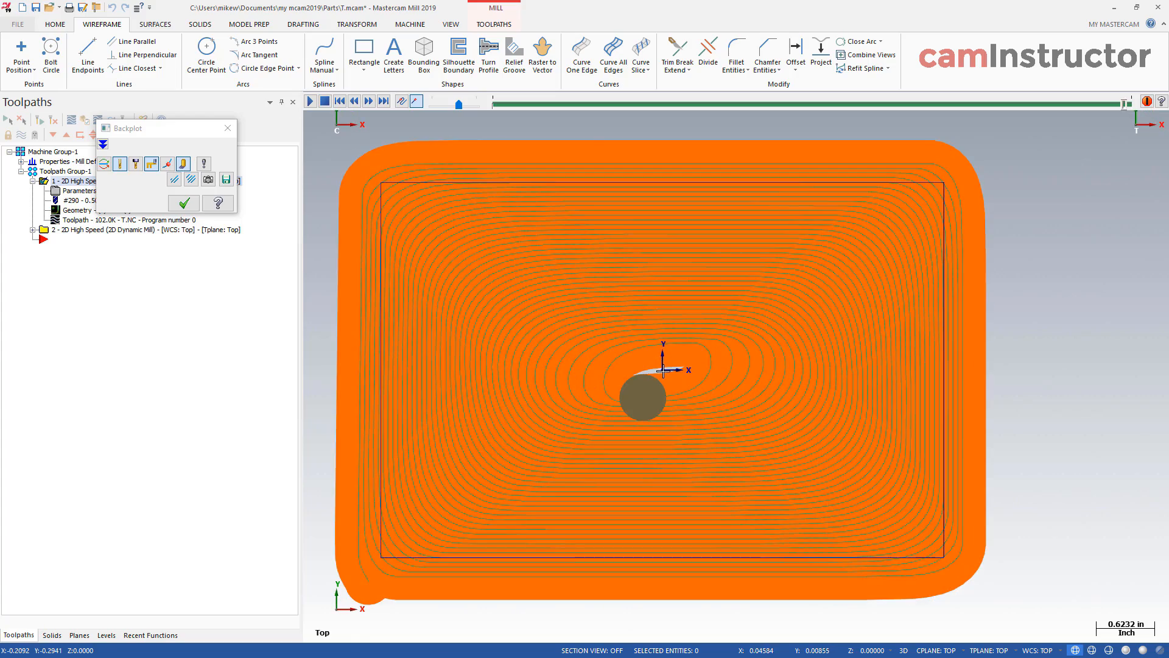
pyautogui.scroll(5, 678, 371)
pyautogui.scroll(-2, 646, 359)
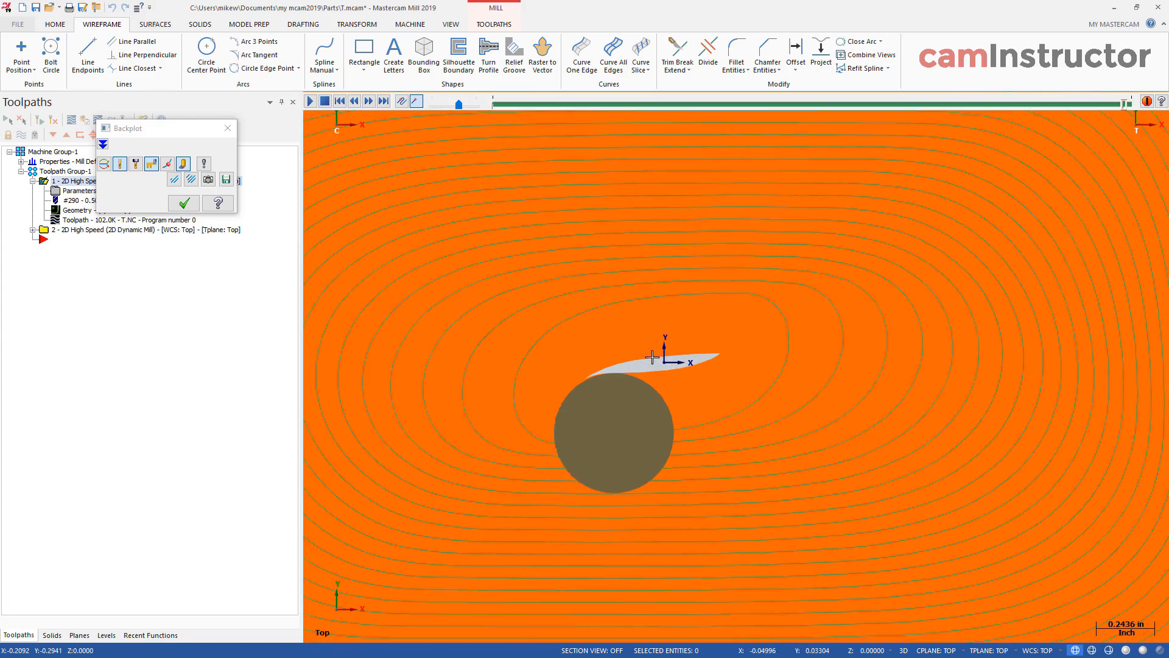
pyautogui.scroll(-1, 666, 370)
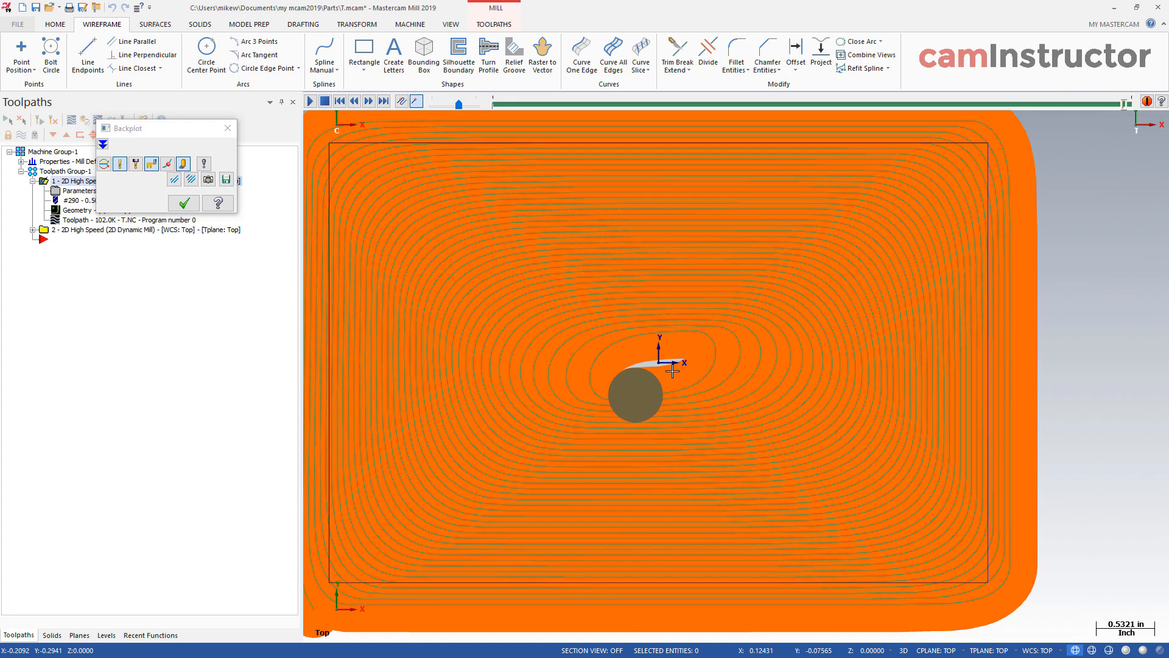